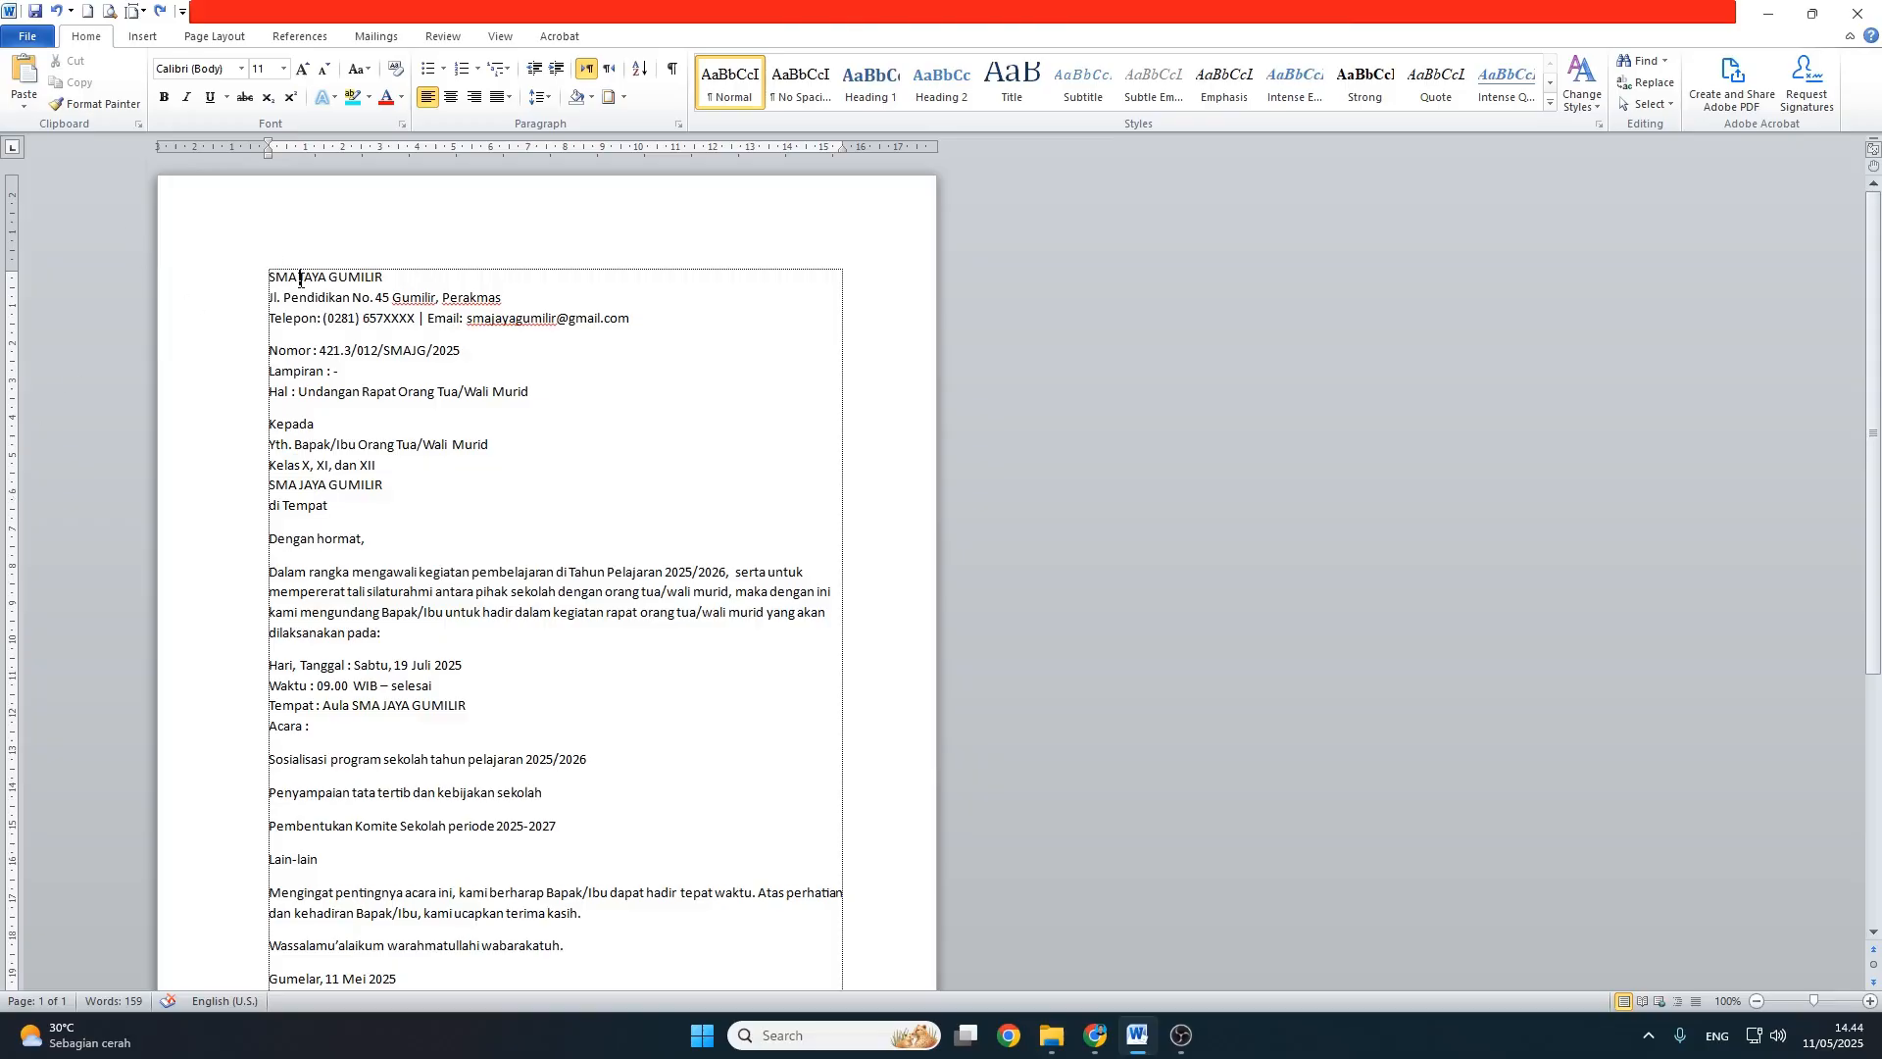
Step: Examine the unformatted letter's parts, from the school letterhead, reference lines and recipient block through the body to the signature
scroll(561, 770, "down", 5)
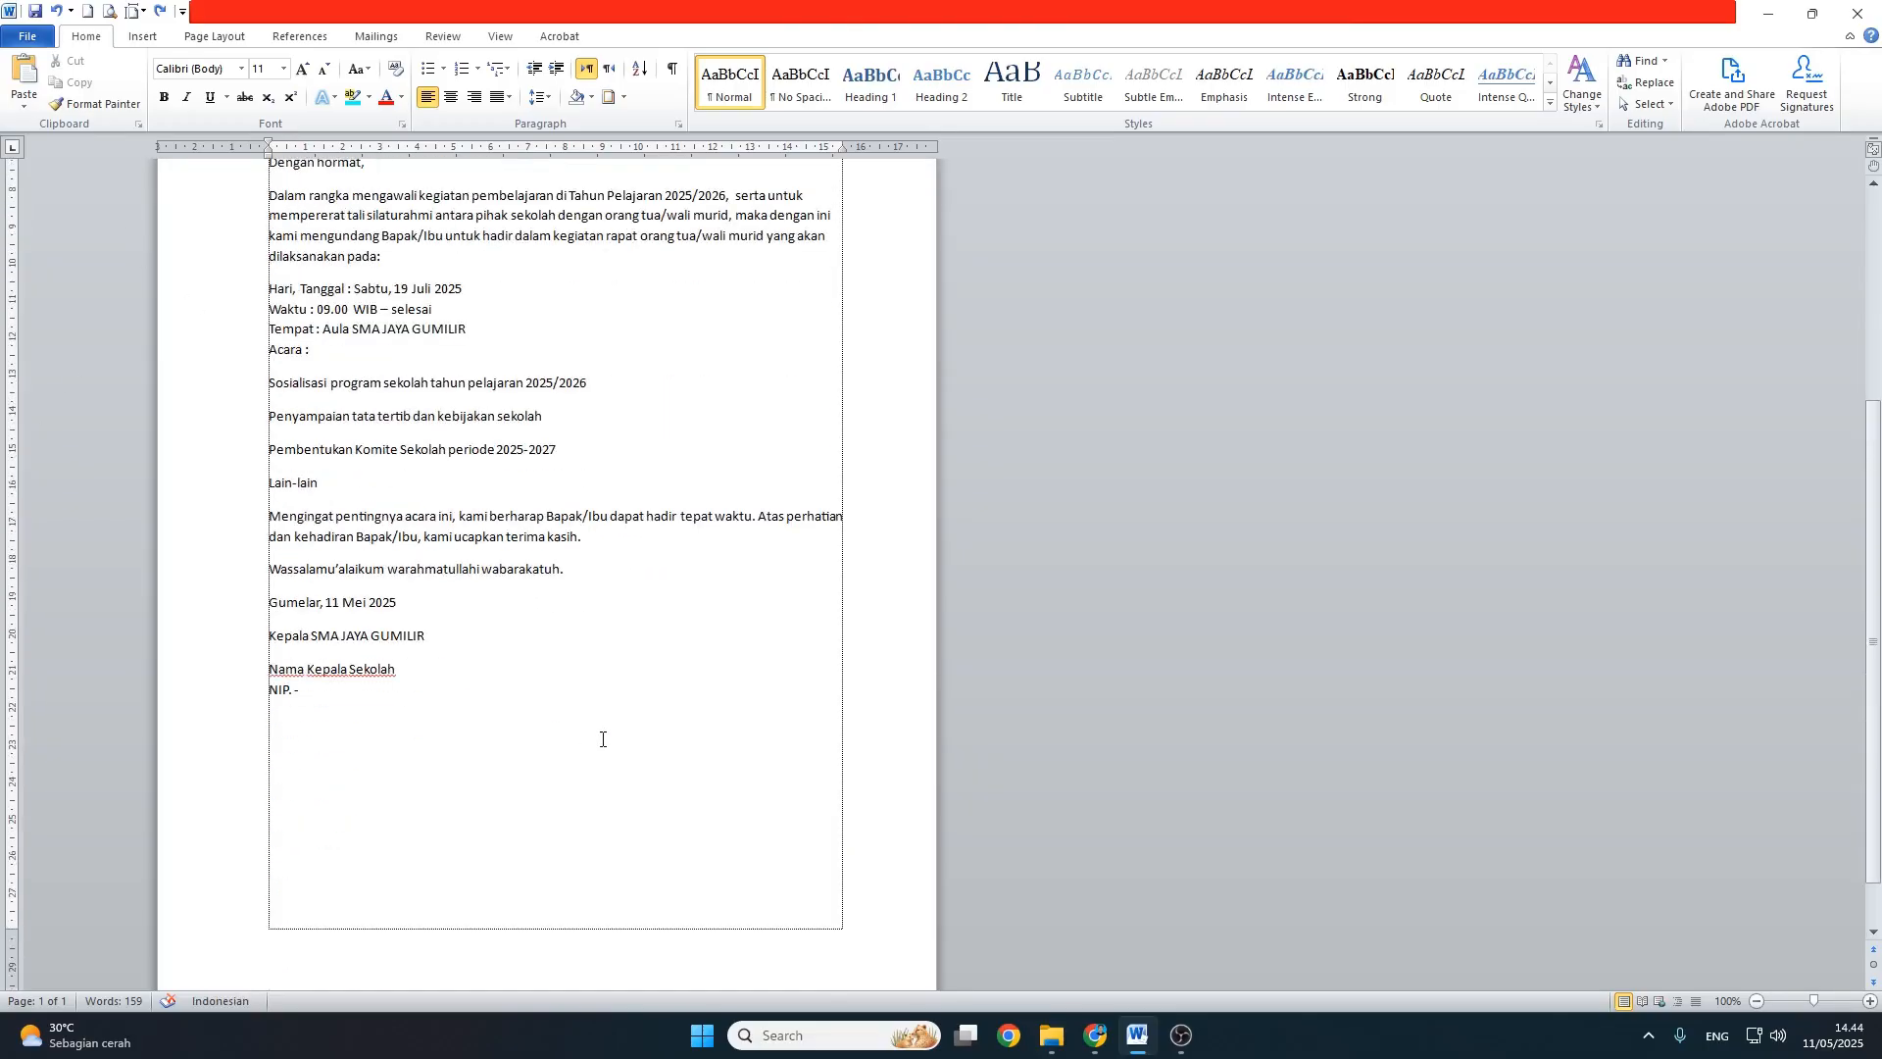
scroll(602, 739, "up", 5)
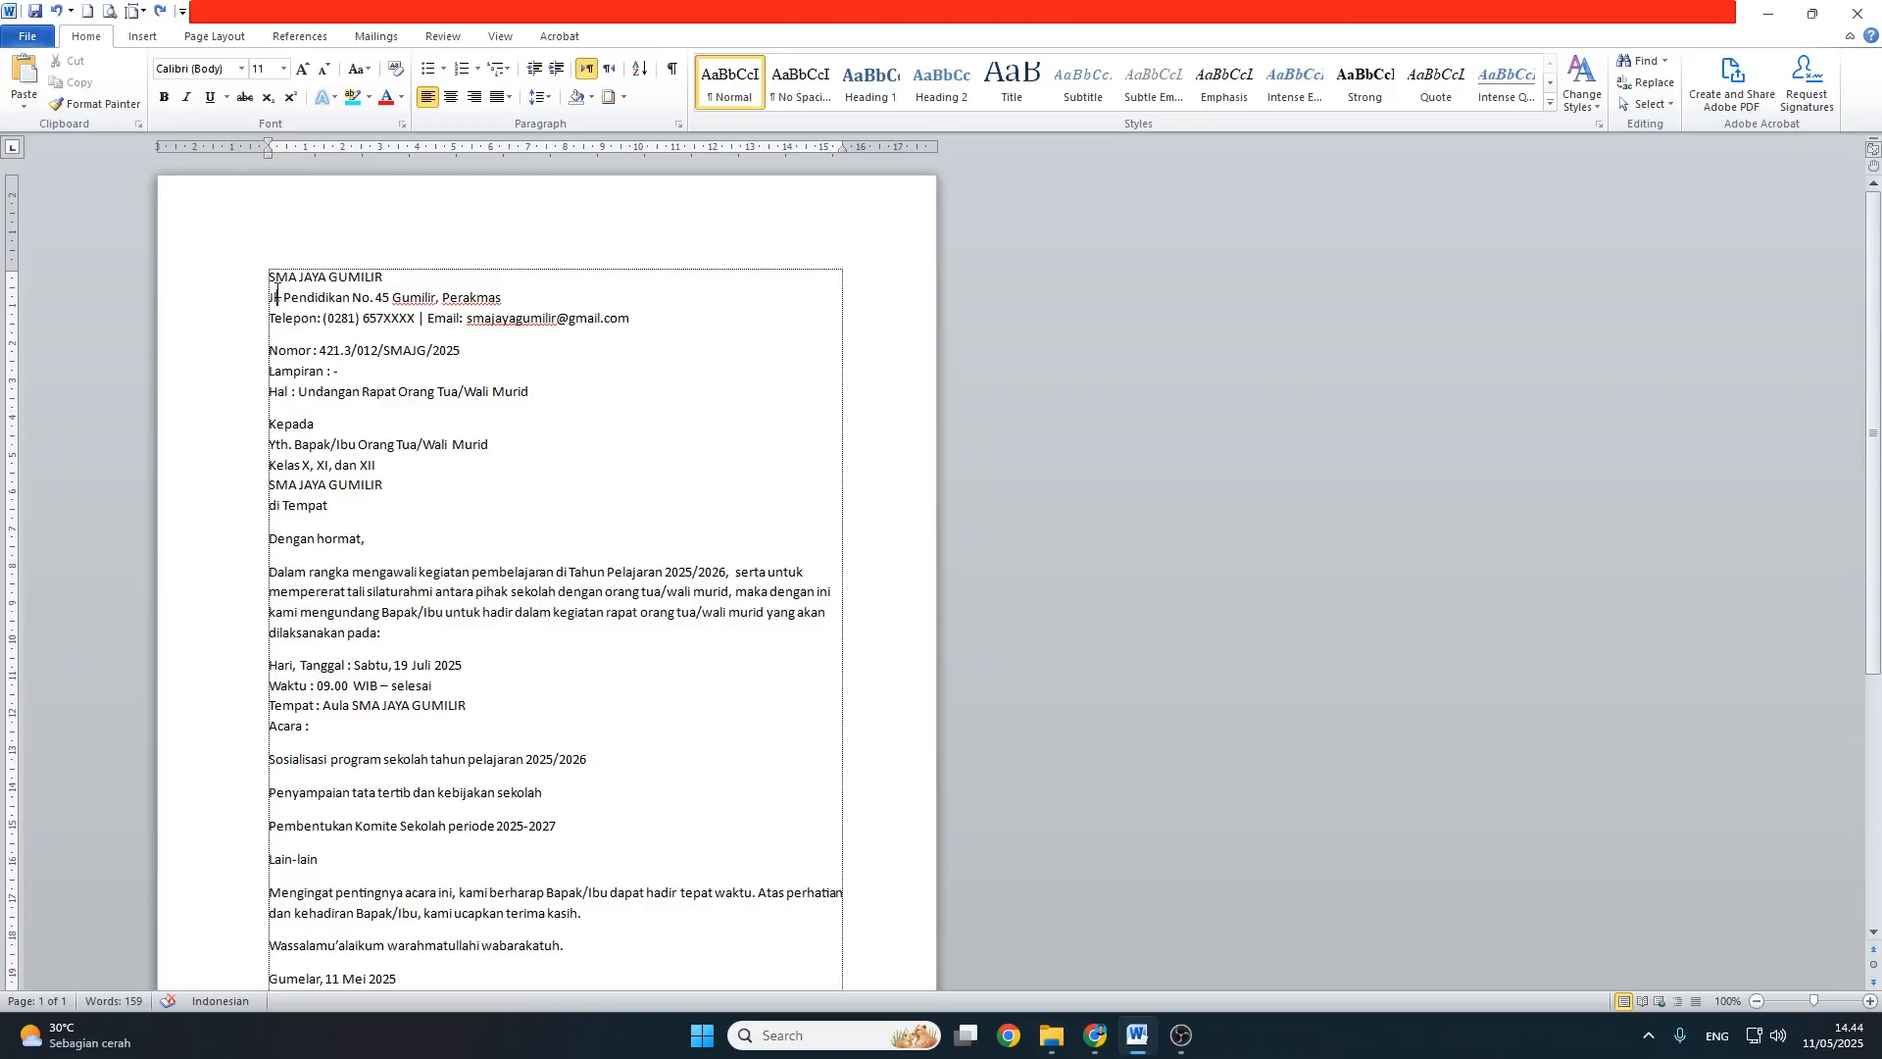
left_click_drag(268, 277, 637, 338)
mouse_move(534, 392)
left_mouse_down()
mouse_move(270, 371)
mouse_move(282, 353)
mouse_move(536, 400)
left_mouse_up()
left_click(353, 397)
left_click(315, 463)
left_click_drag(347, 503, 264, 428)
left_click(347, 559)
left_click_drag(276, 540, 324, 861)
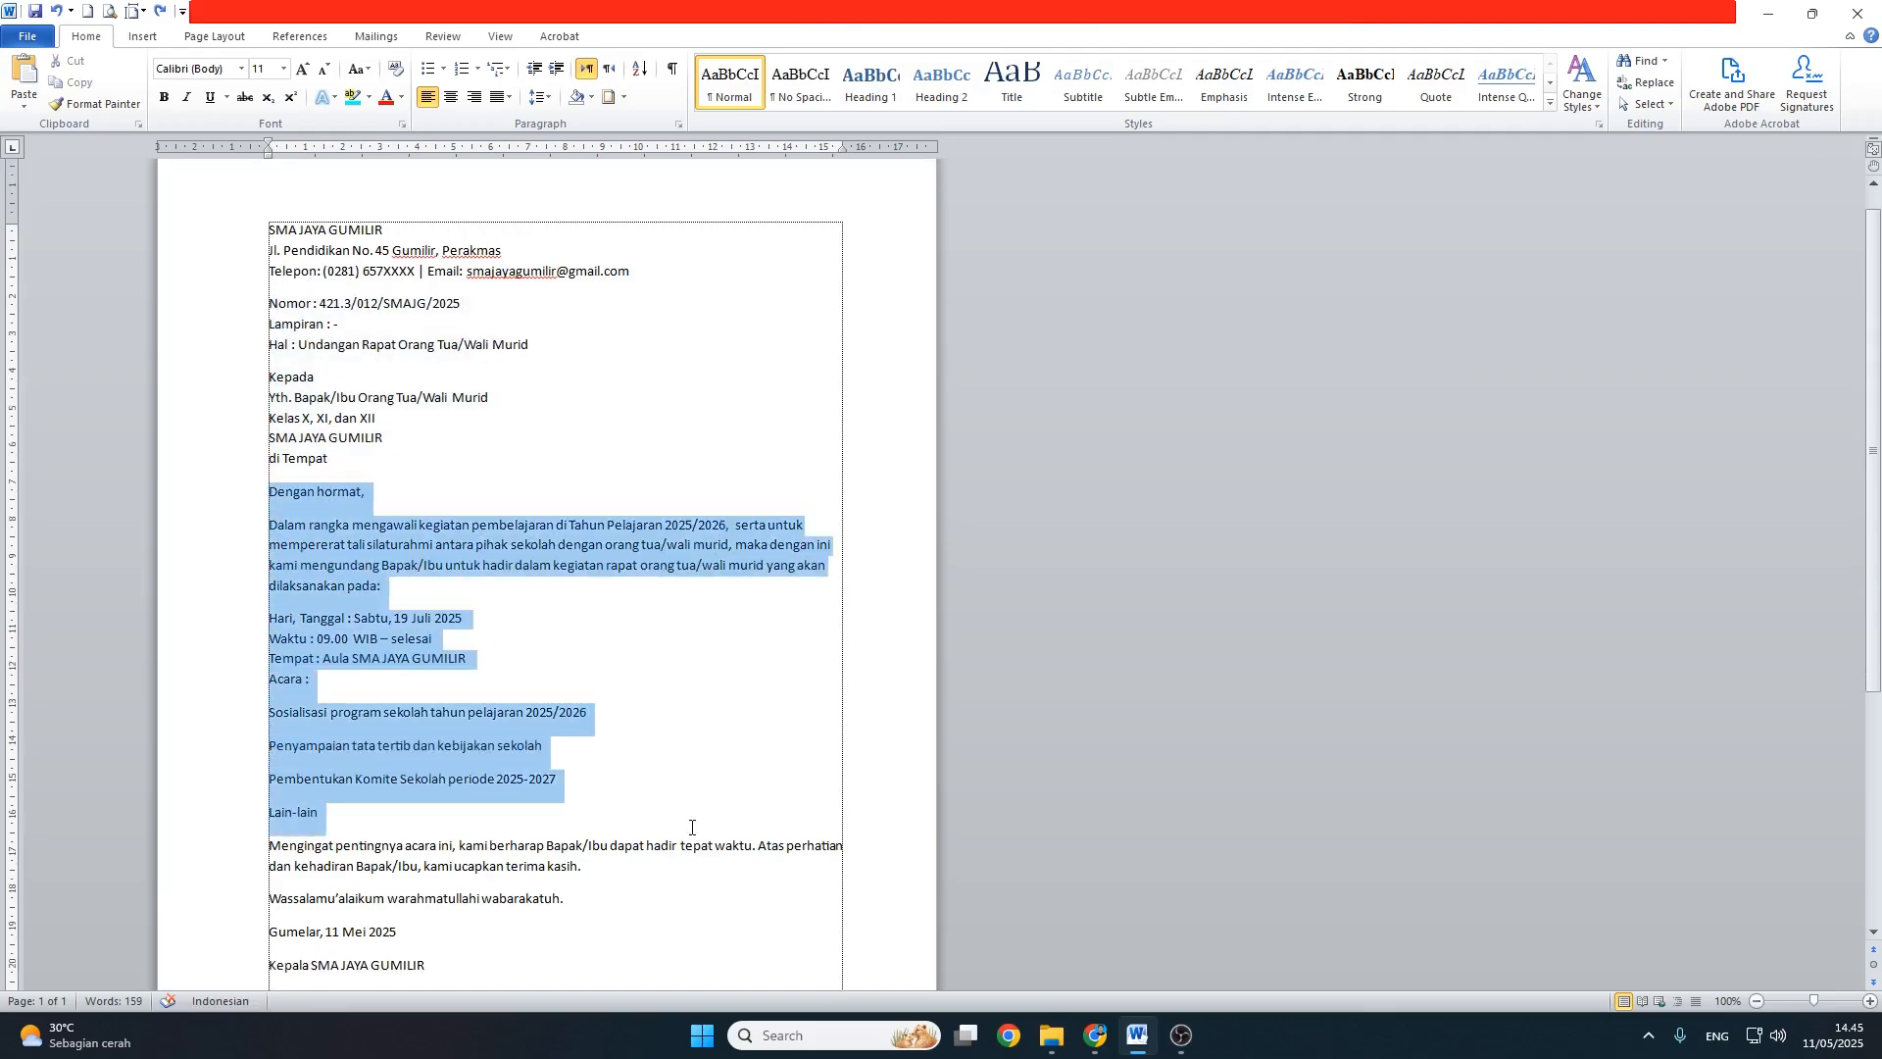
scroll(667, 821, "down", 3)
left_click(587, 757)
scroll(393, 874, "down", 2)
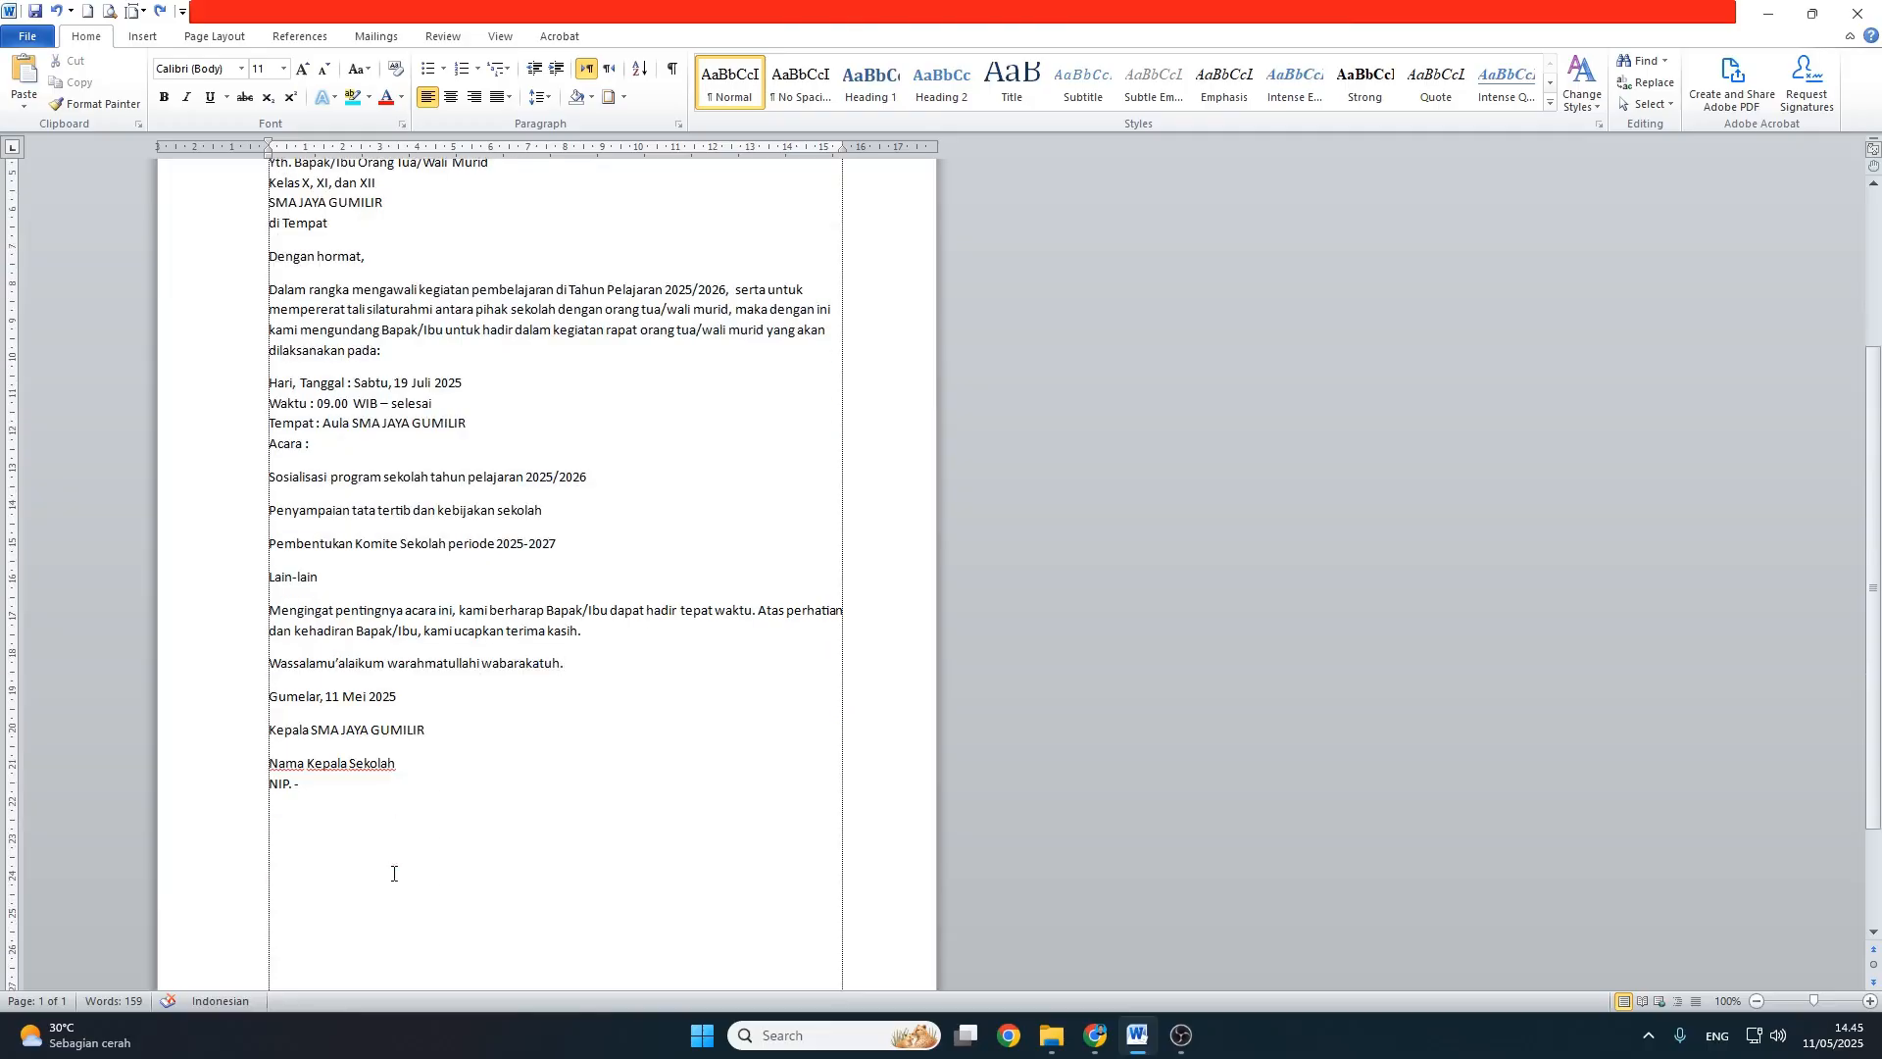
scroll(387, 780, "down", 3)
scroll(388, 765, "up", 9)
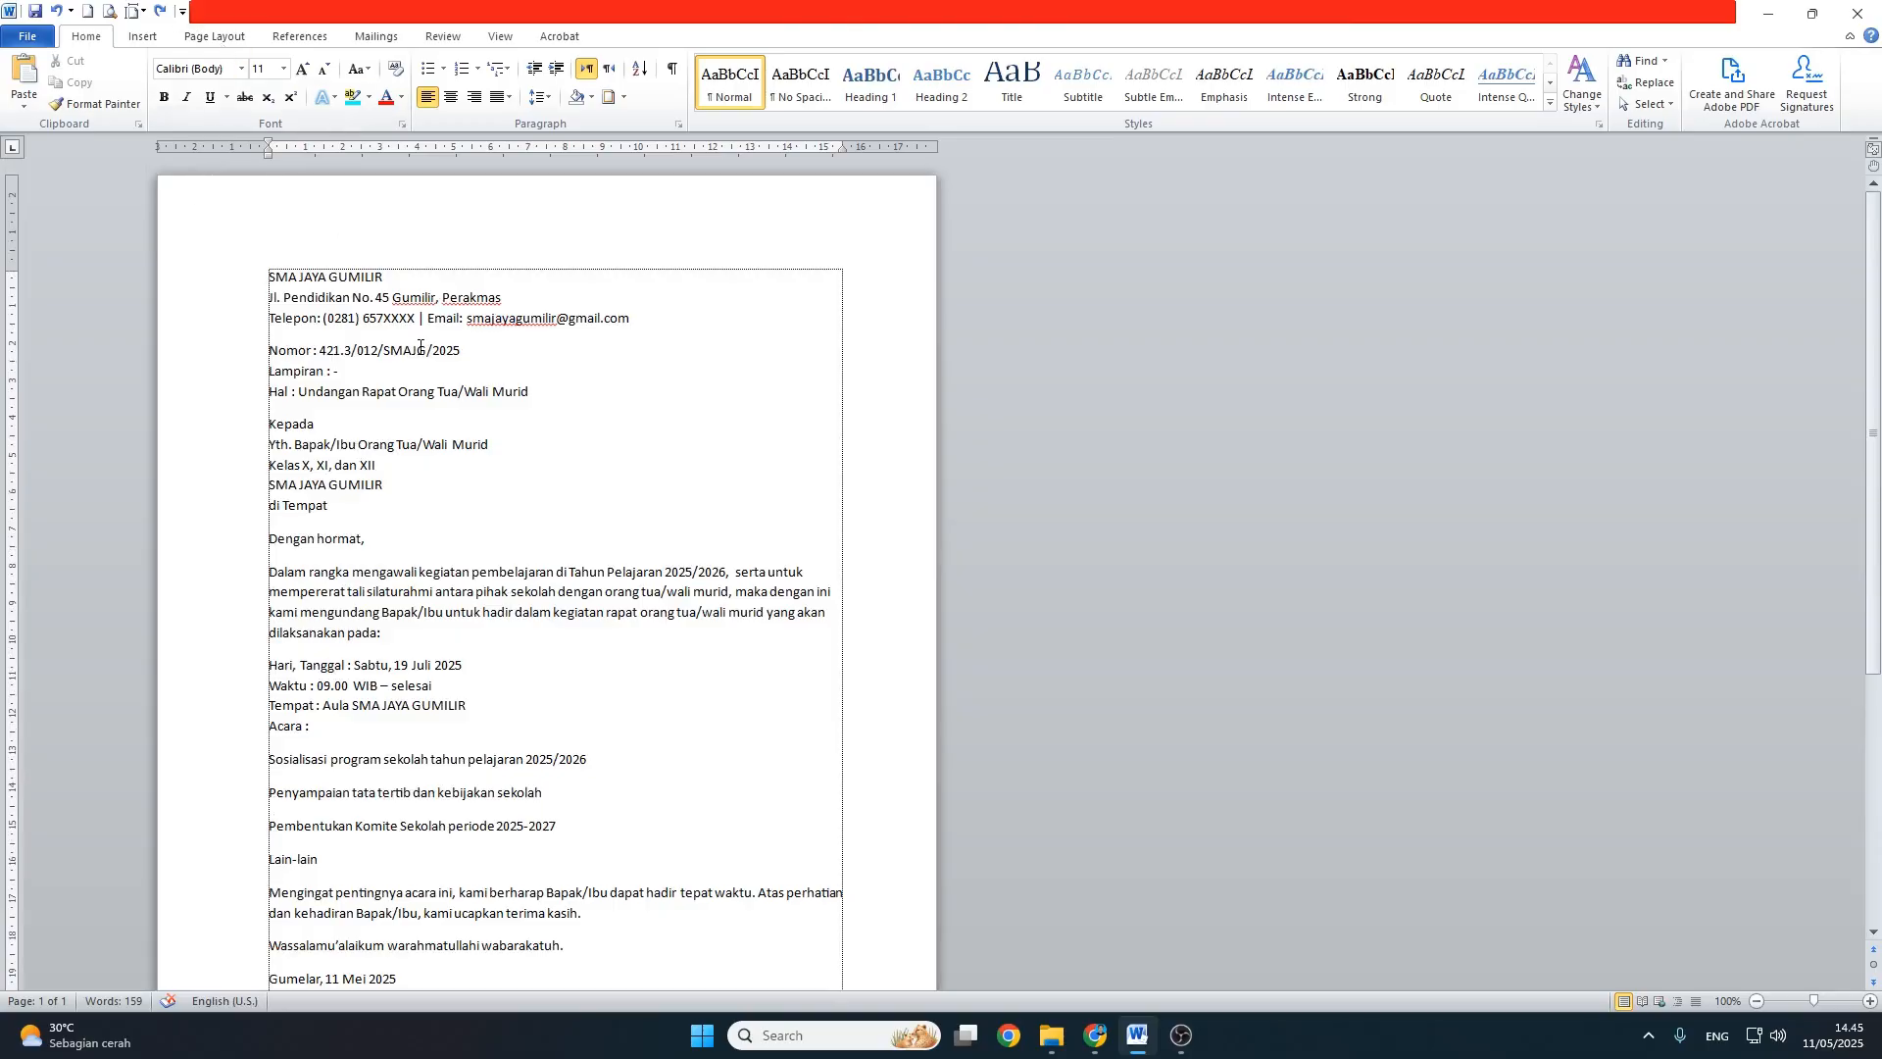
Step: Check the document's custom paper size and its page margins in the page setup
left_click(211, 39)
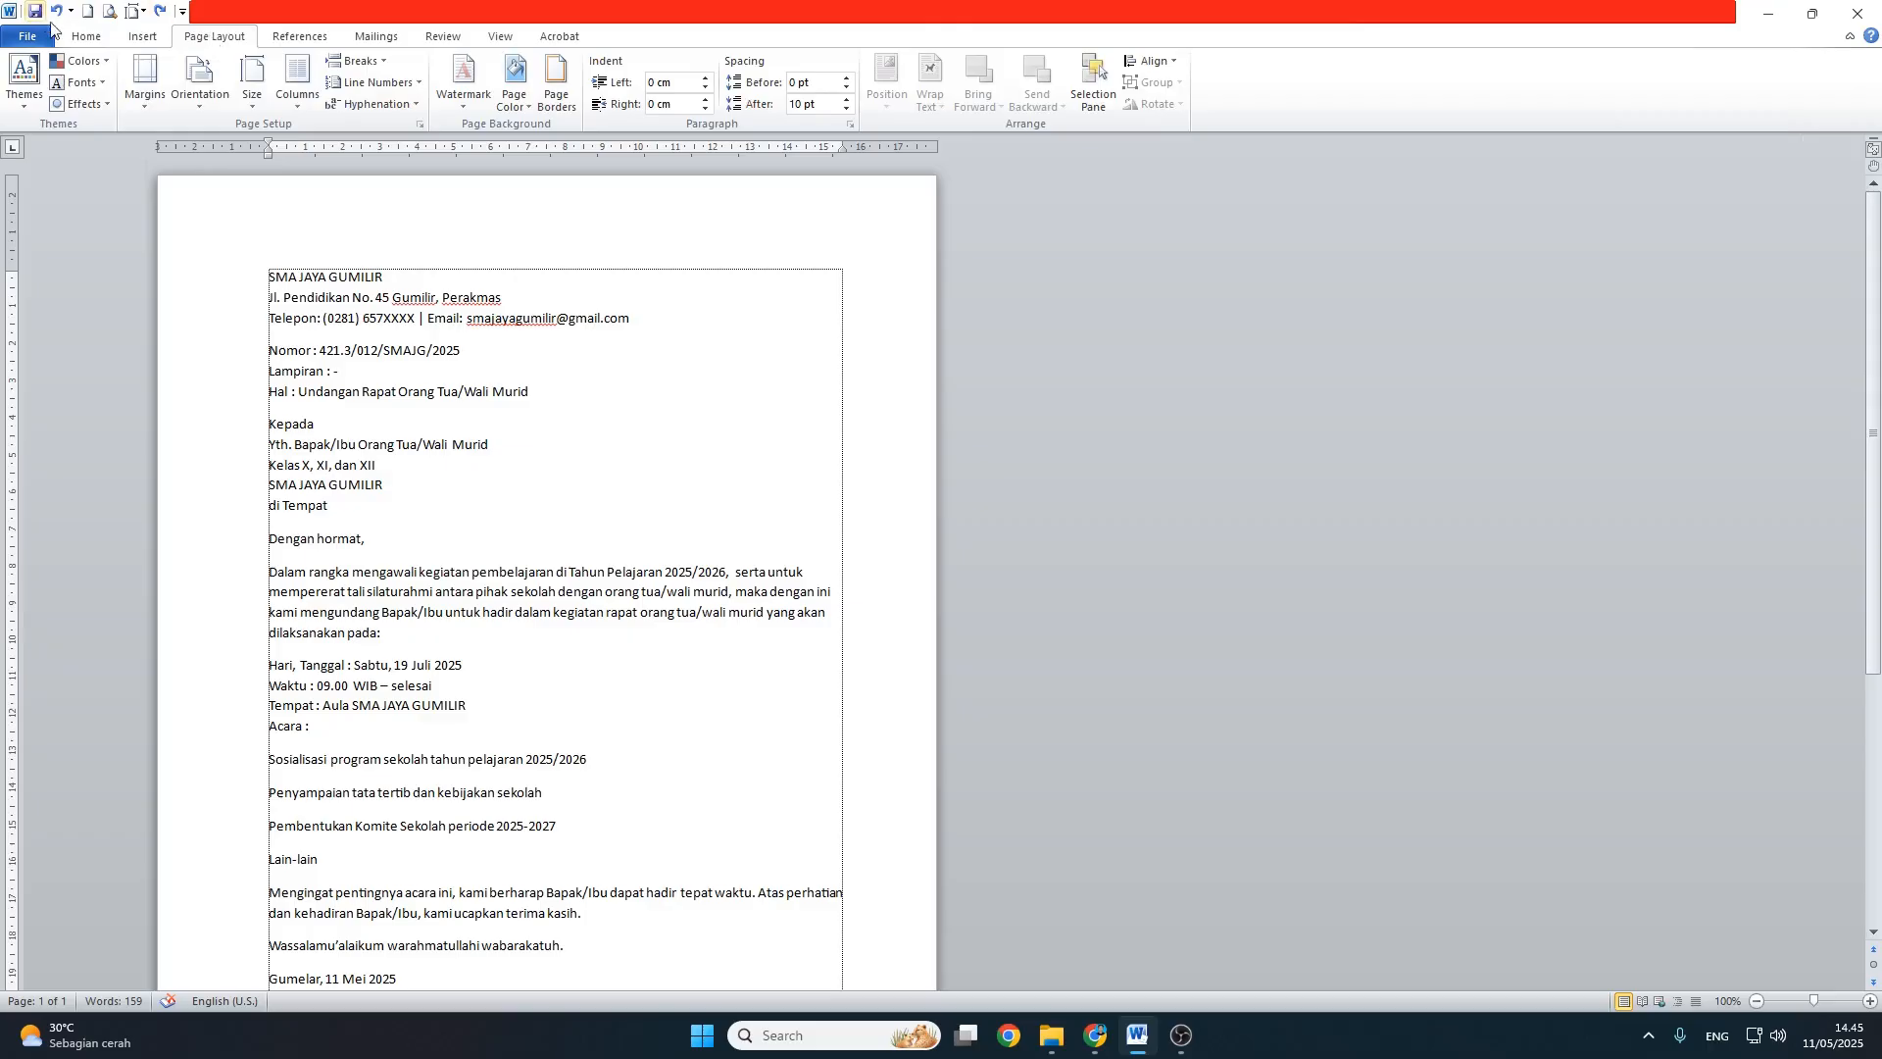
left_click(253, 96)
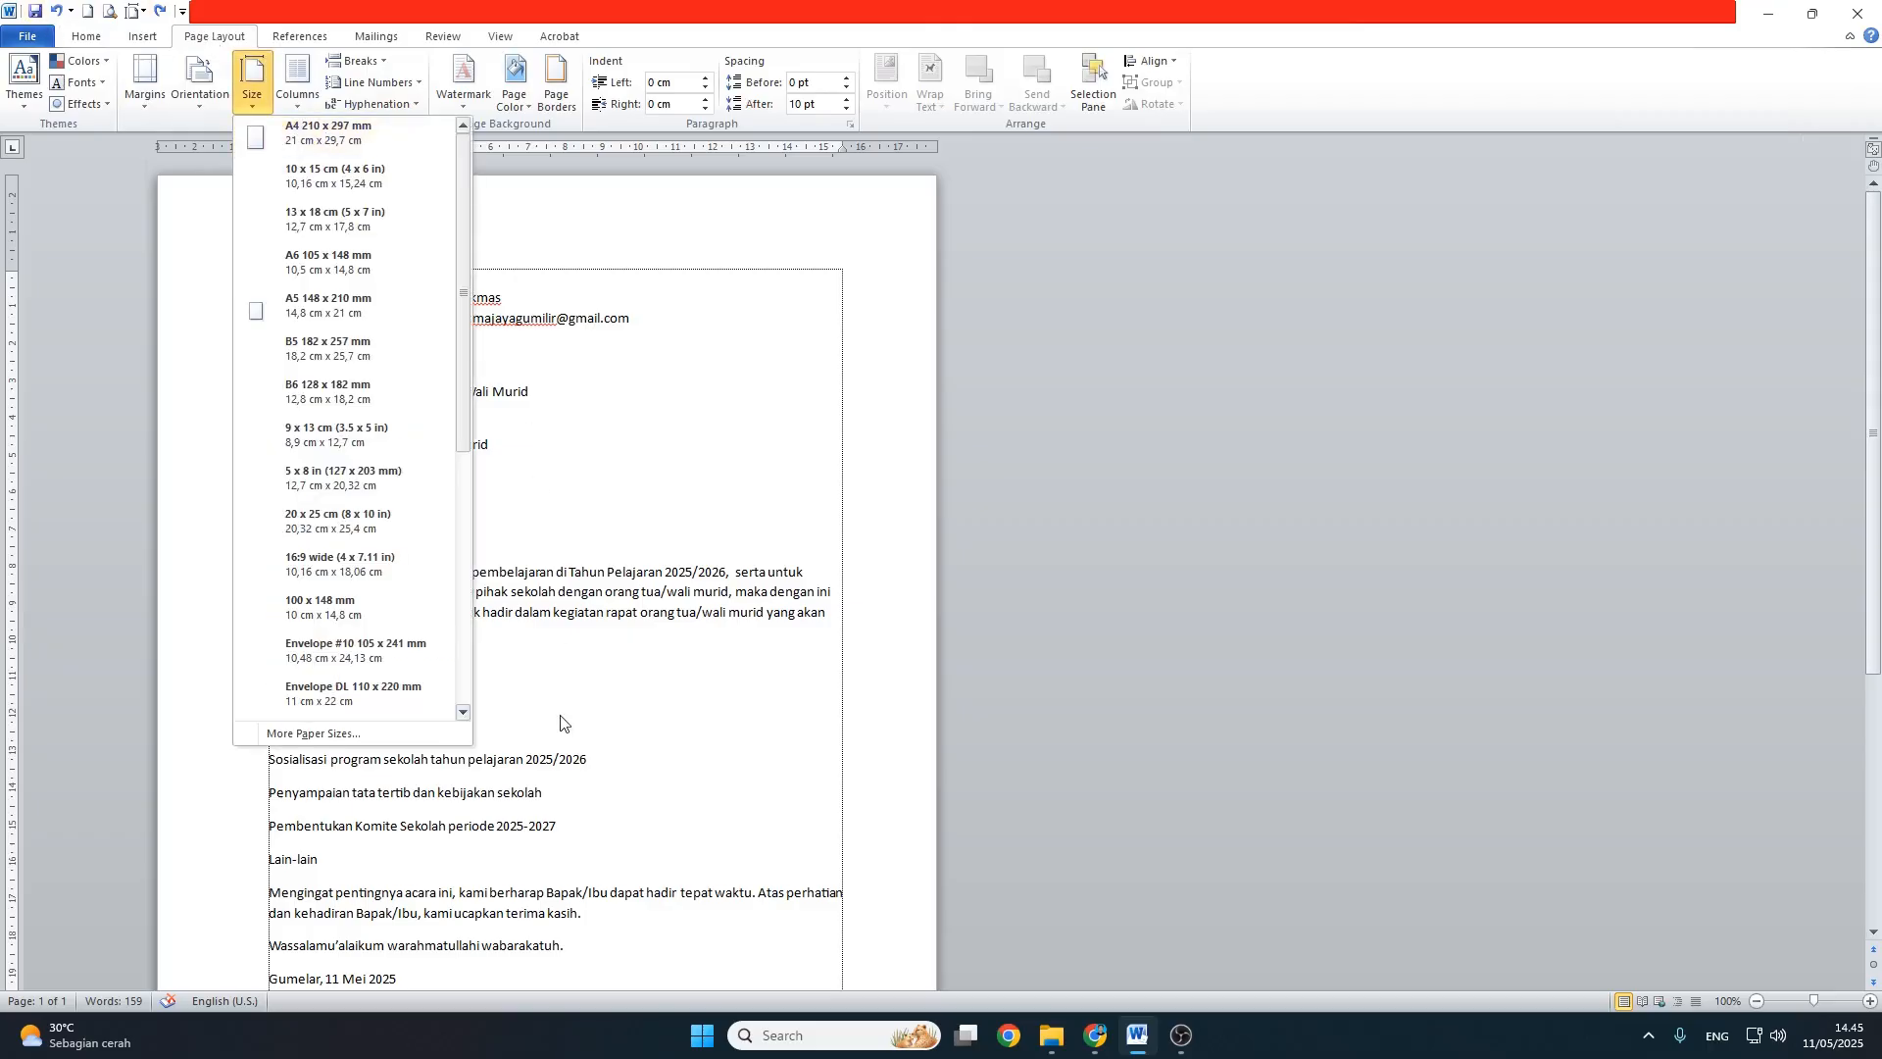
left_click(314, 734)
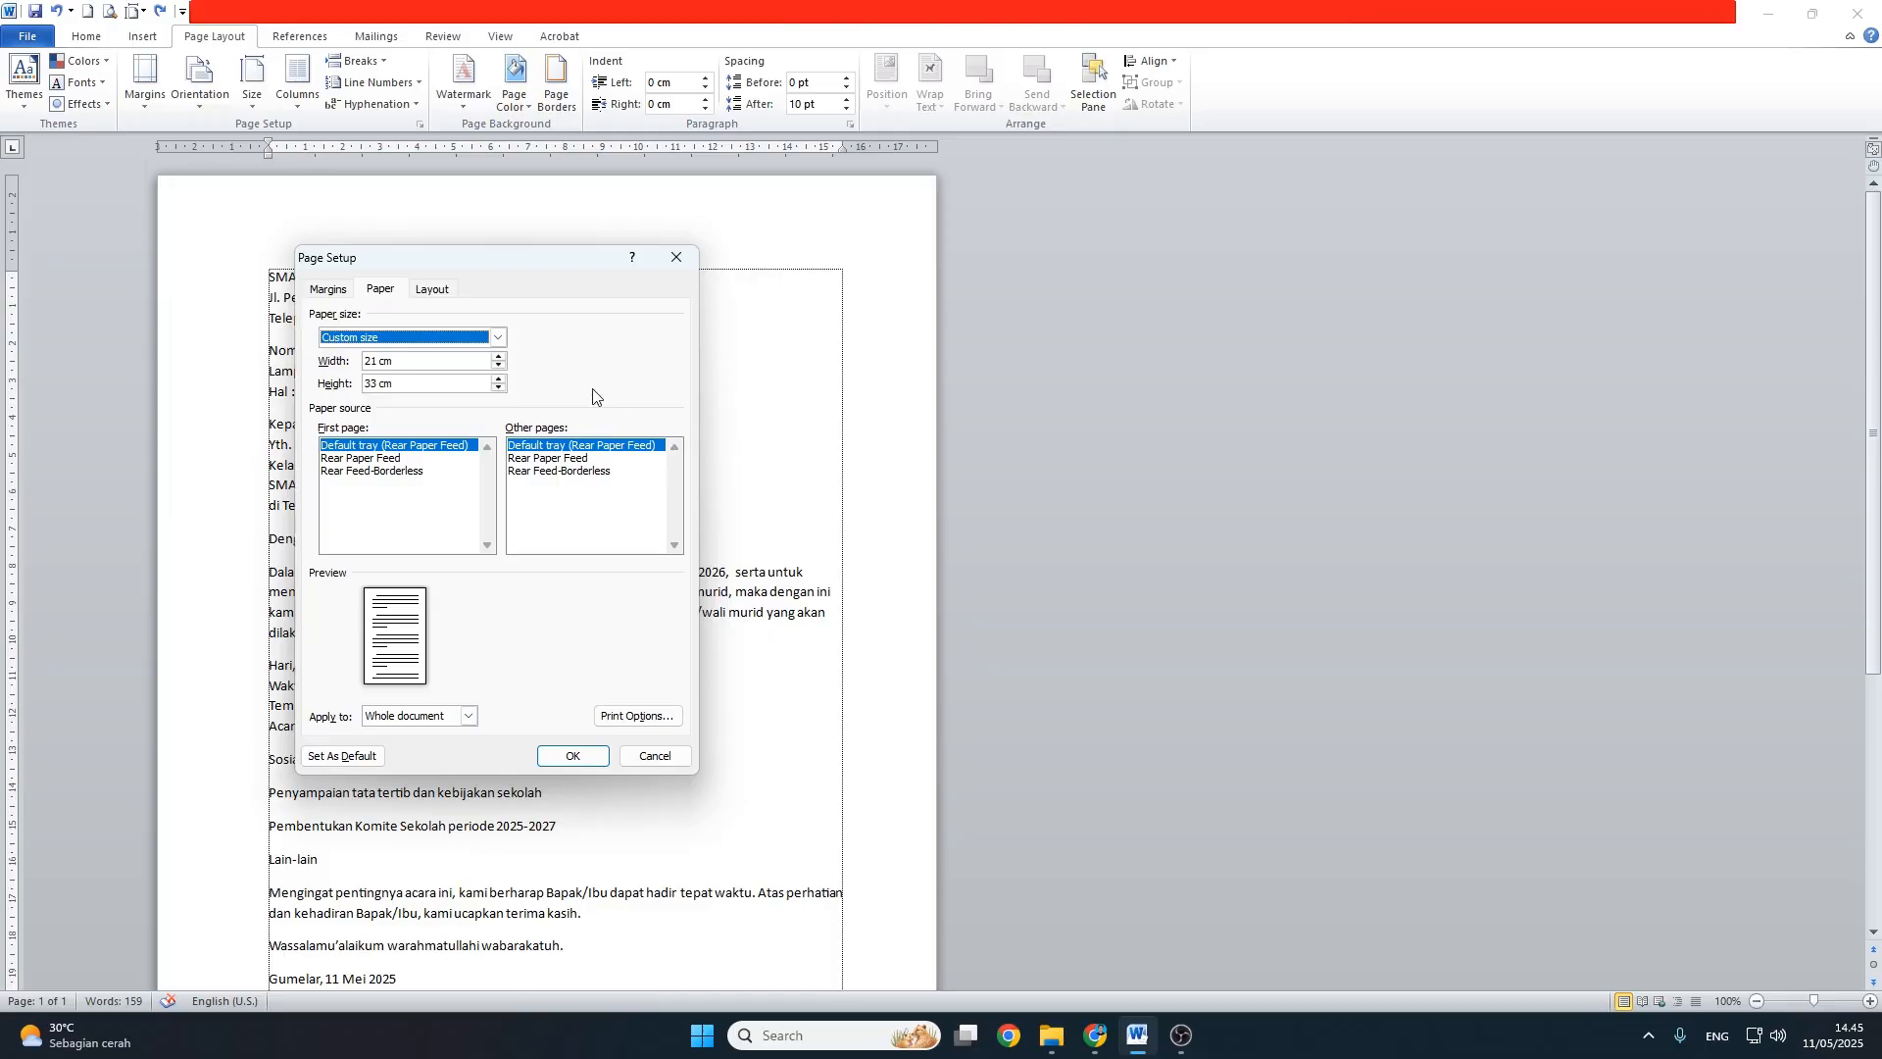
double_click(386, 383)
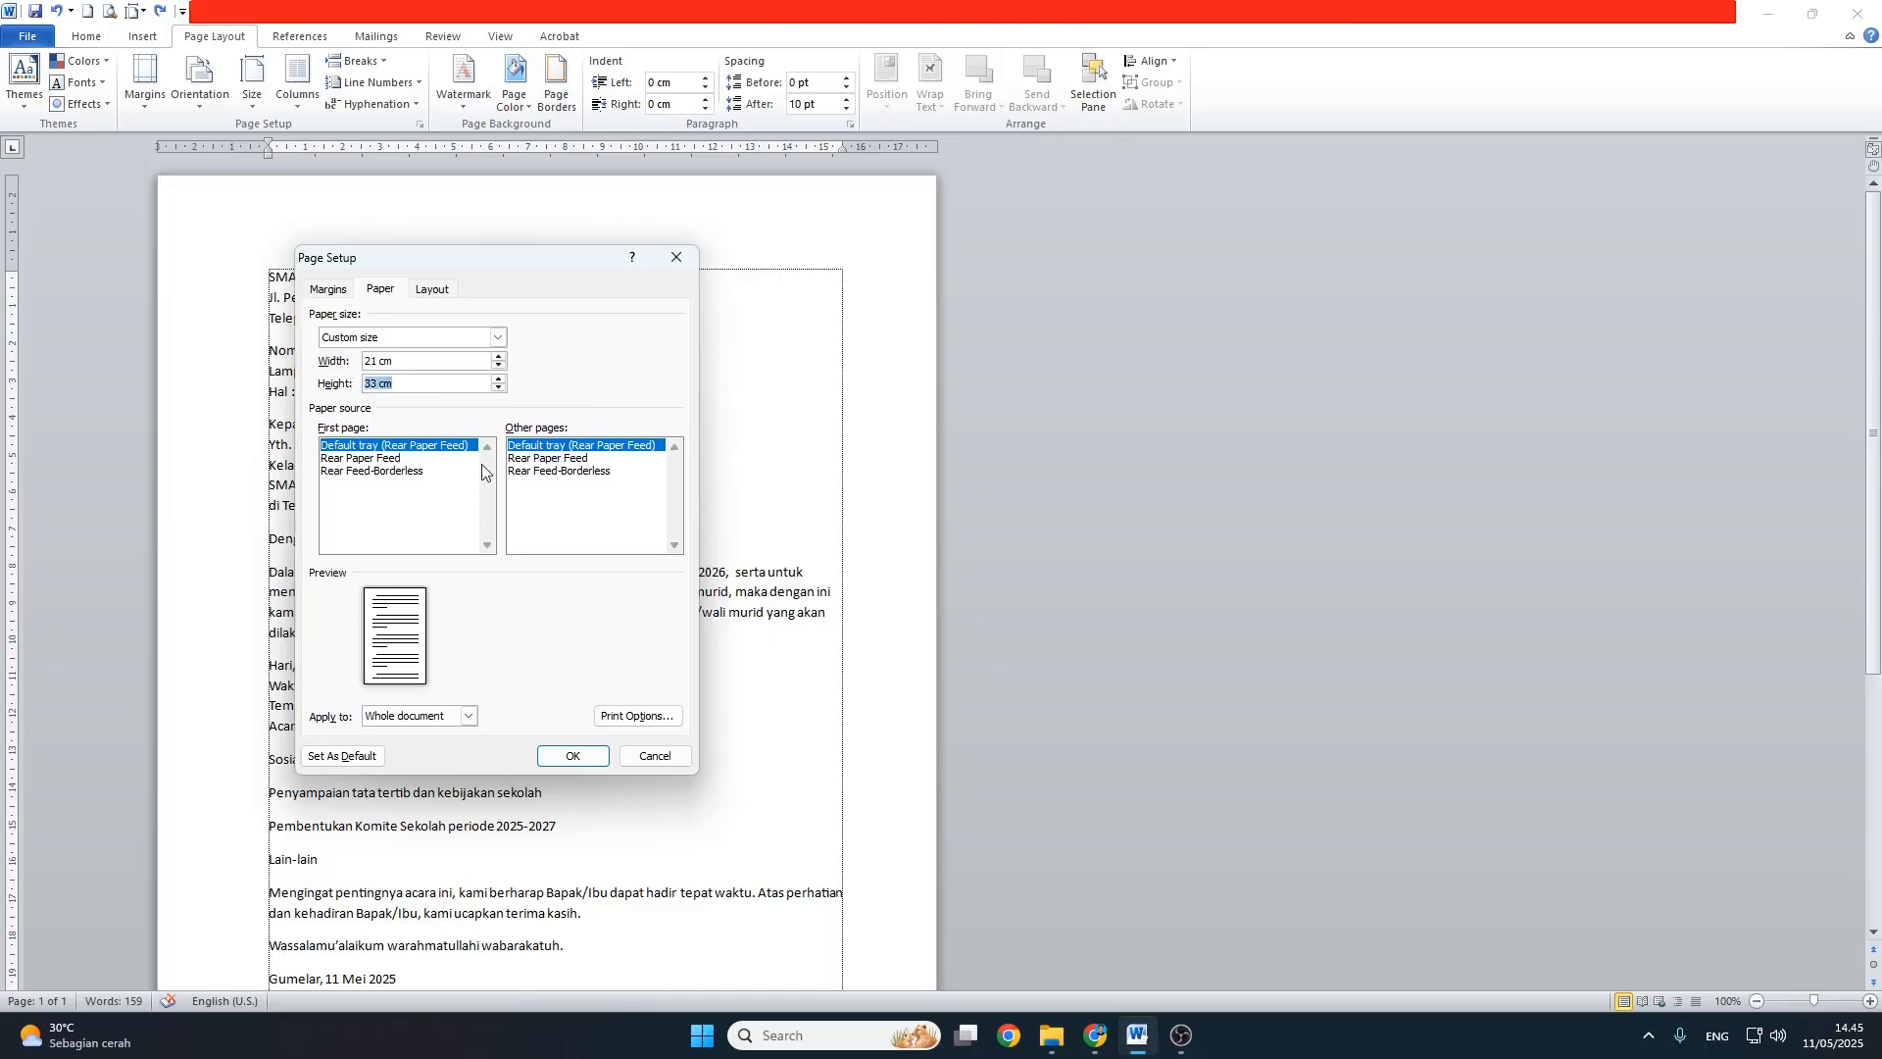
left_click(338, 292)
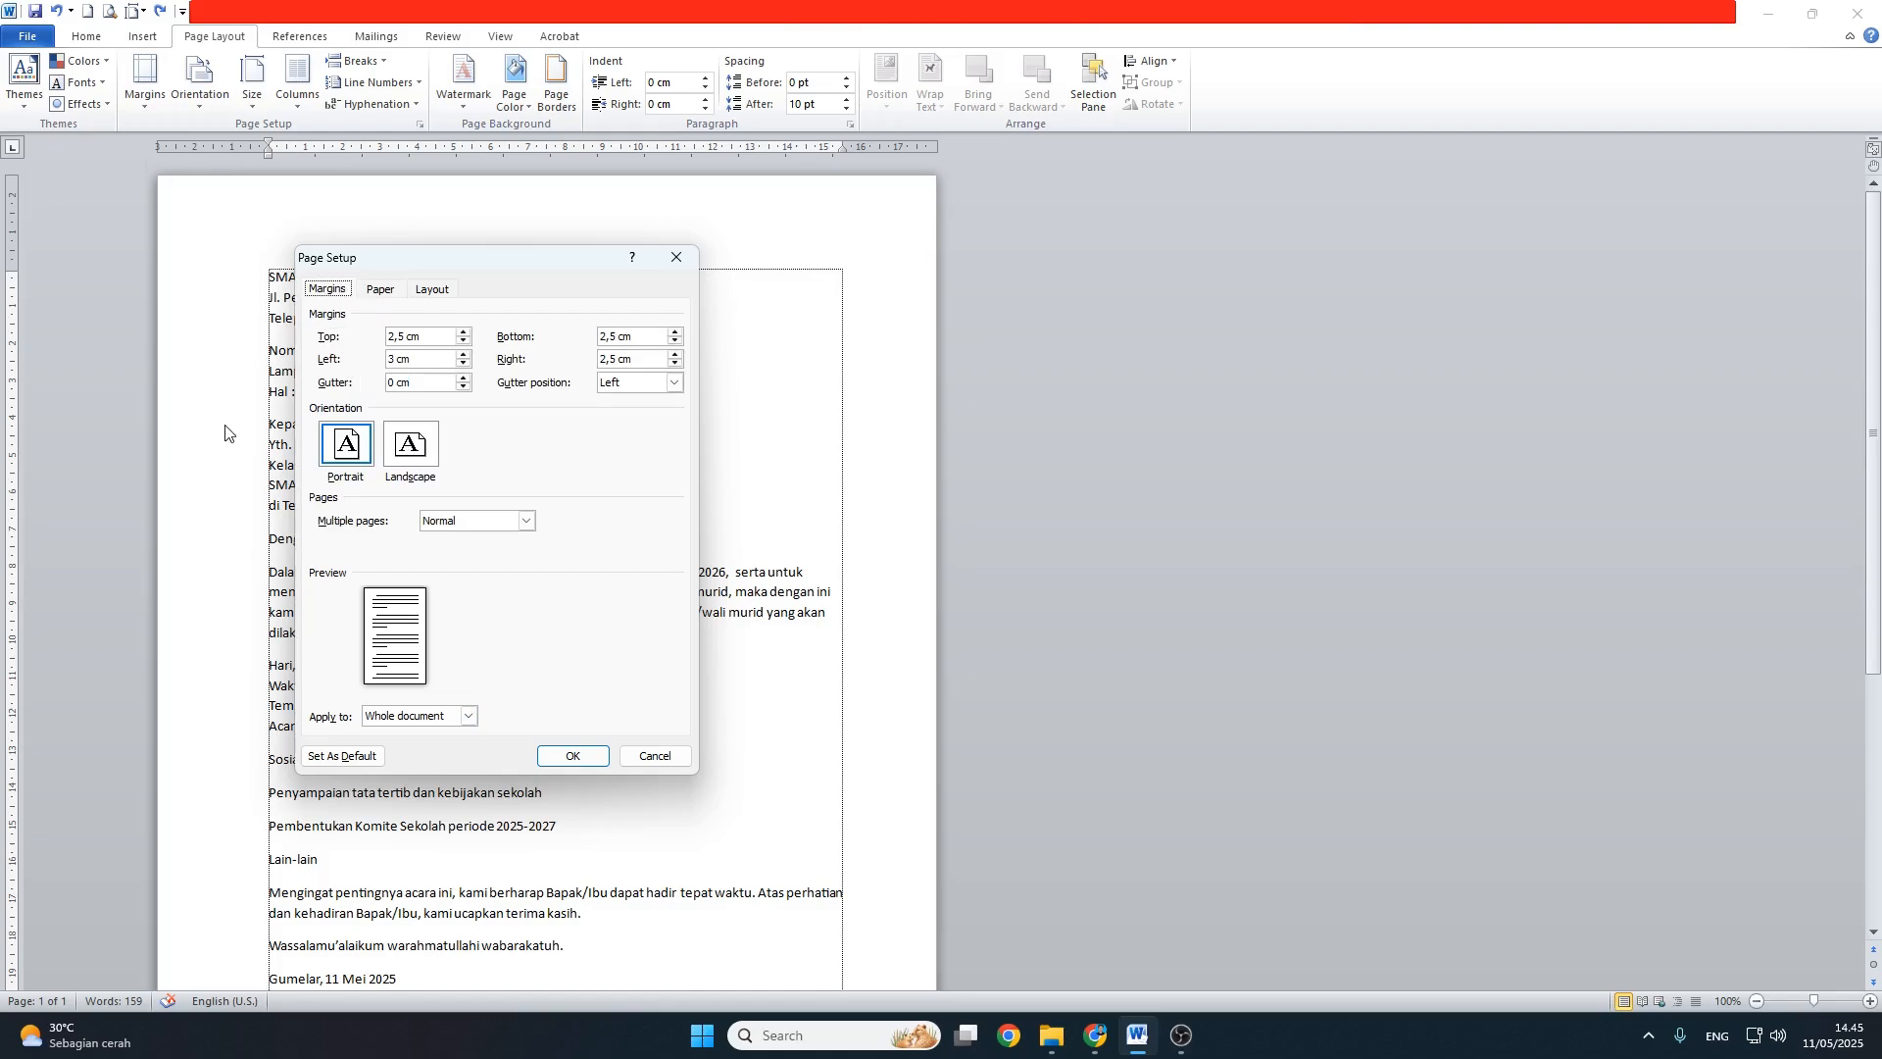
left_click(574, 757)
Step: Apply the Normal margin preset of 2.54 cm on all sides and check it in the custom margin settings
left_click(133, 98)
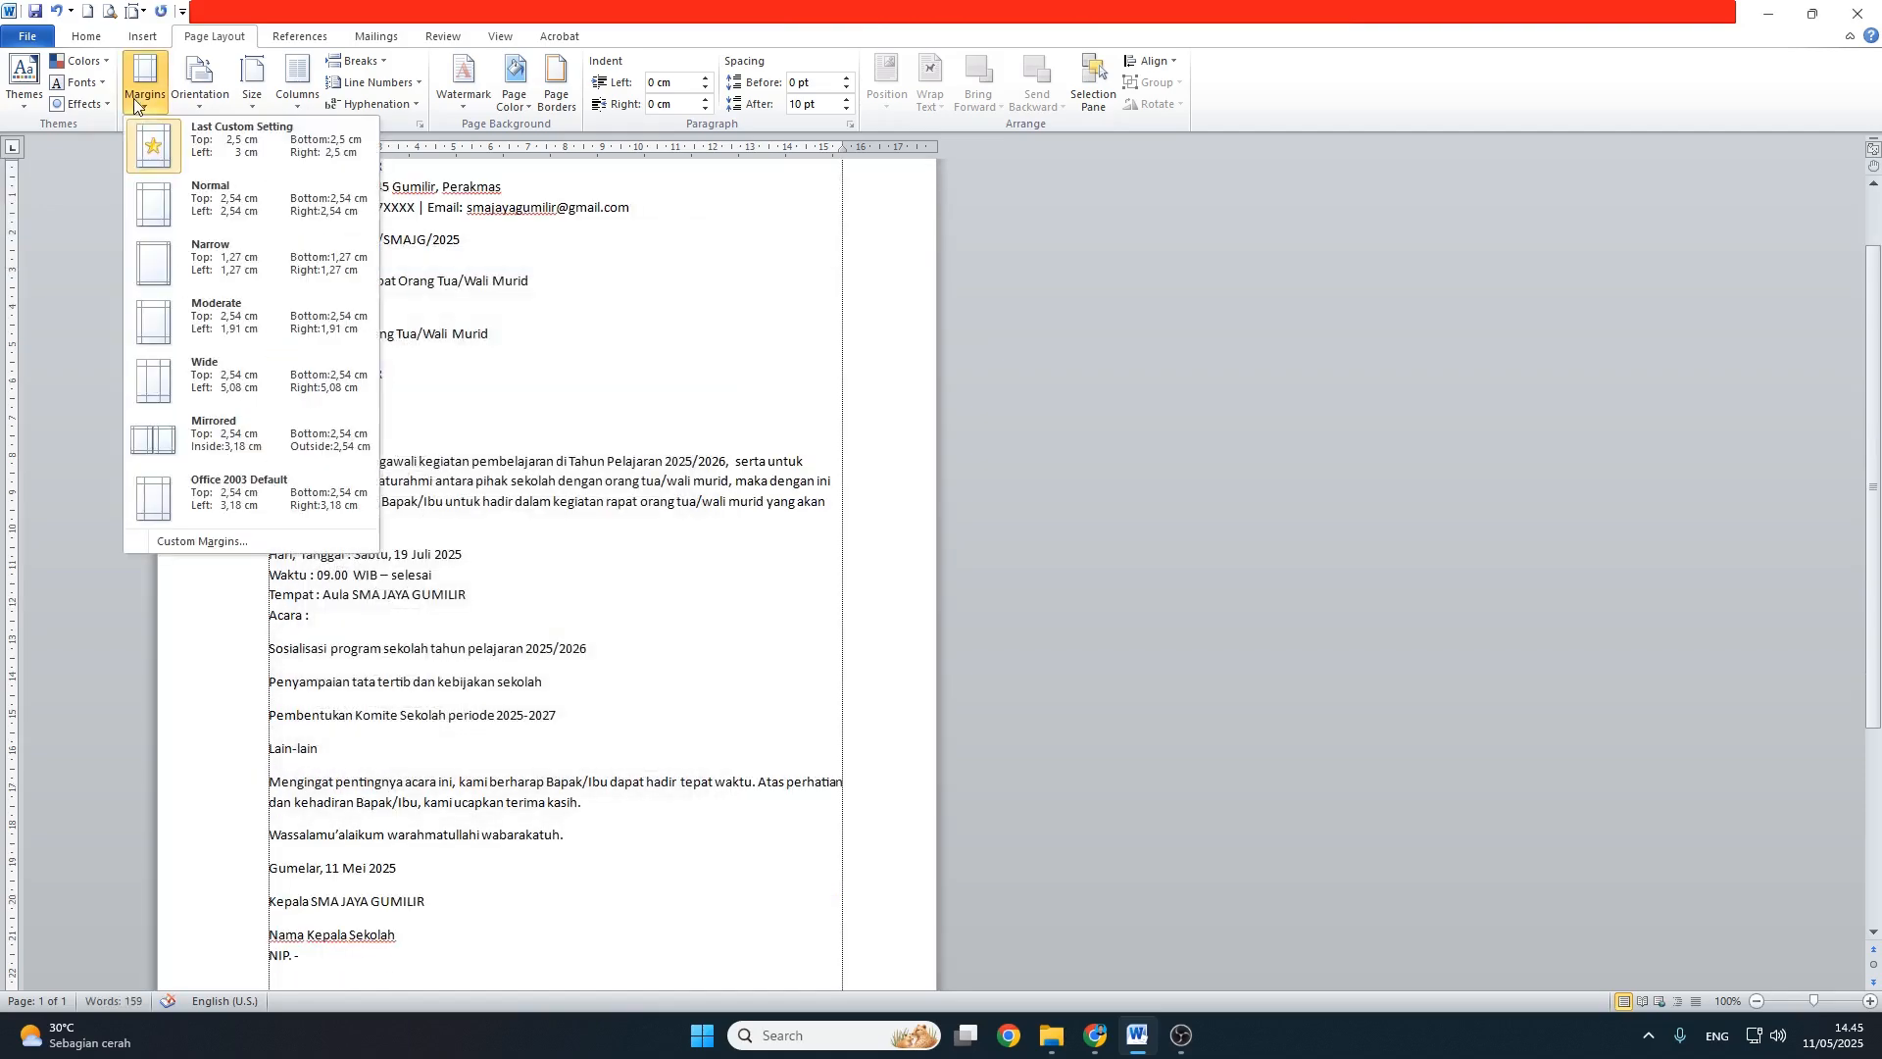
left_click(297, 202)
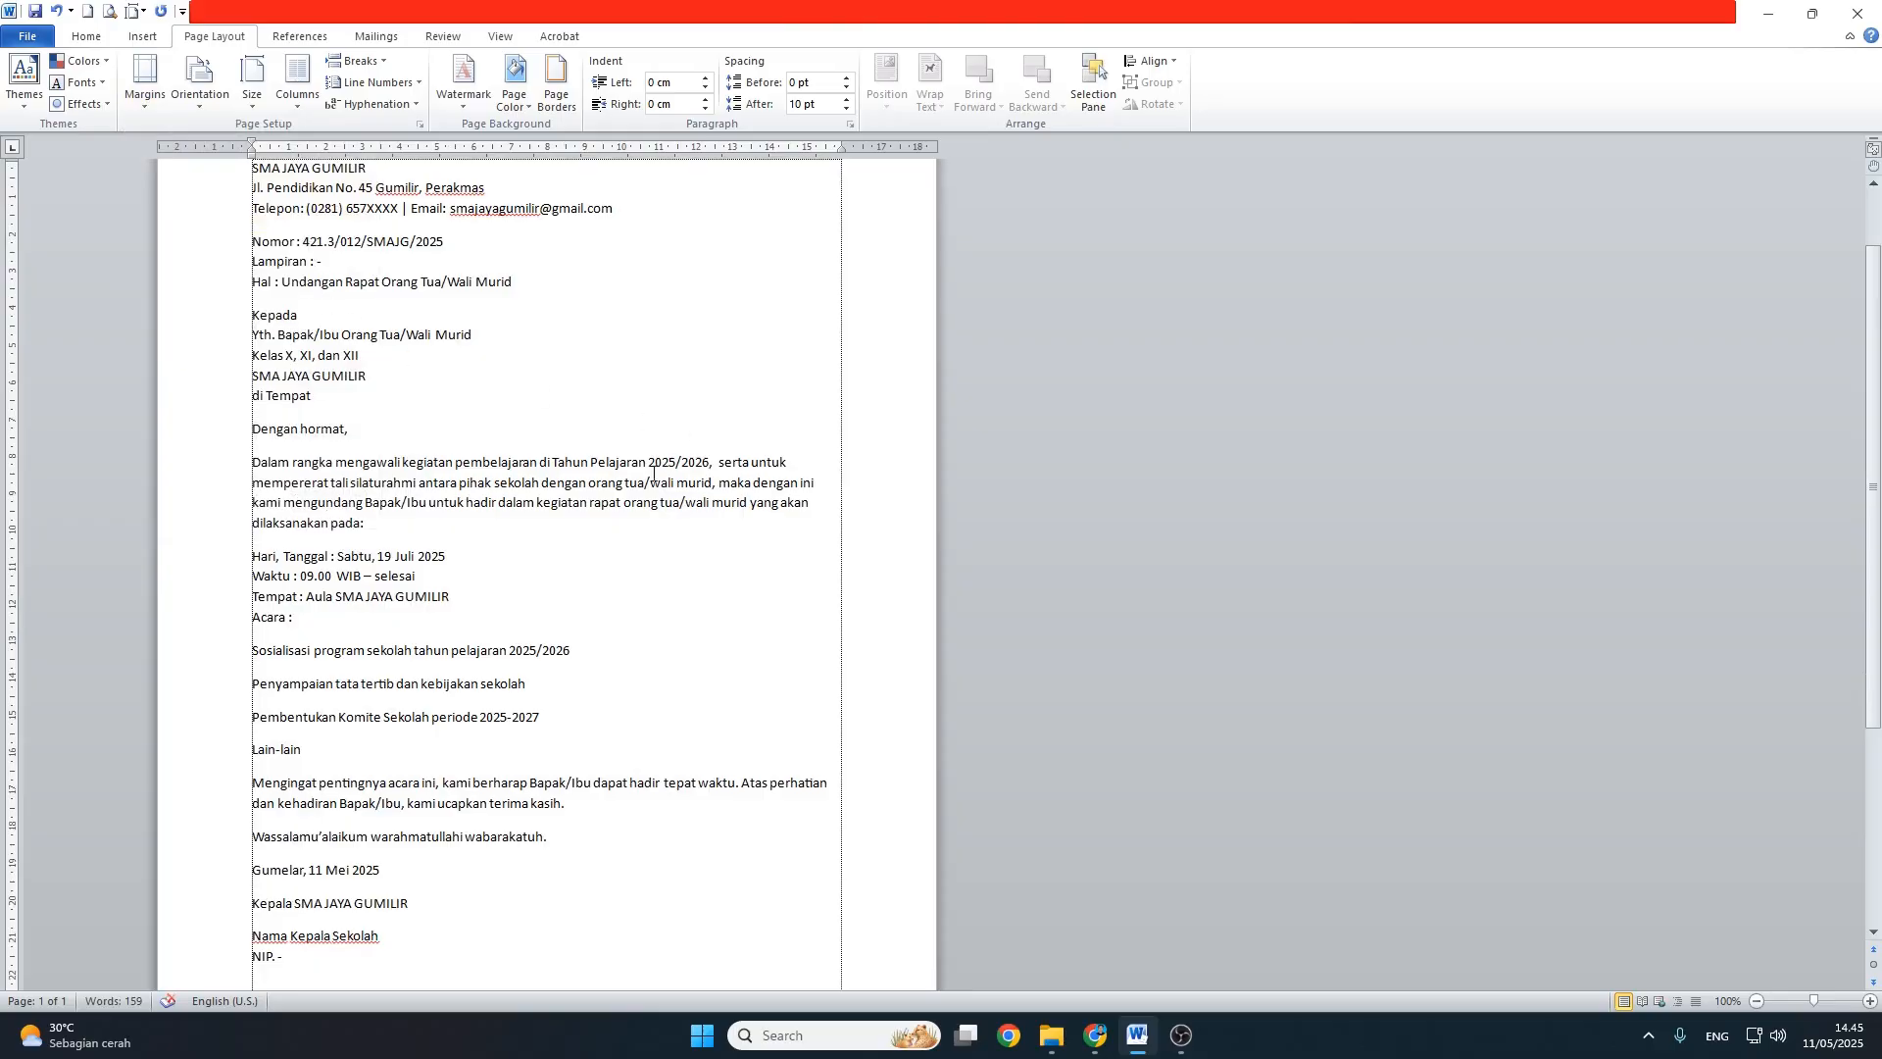
scroll(592, 464, "up", 2)
scroll(591, 462, "down", 3)
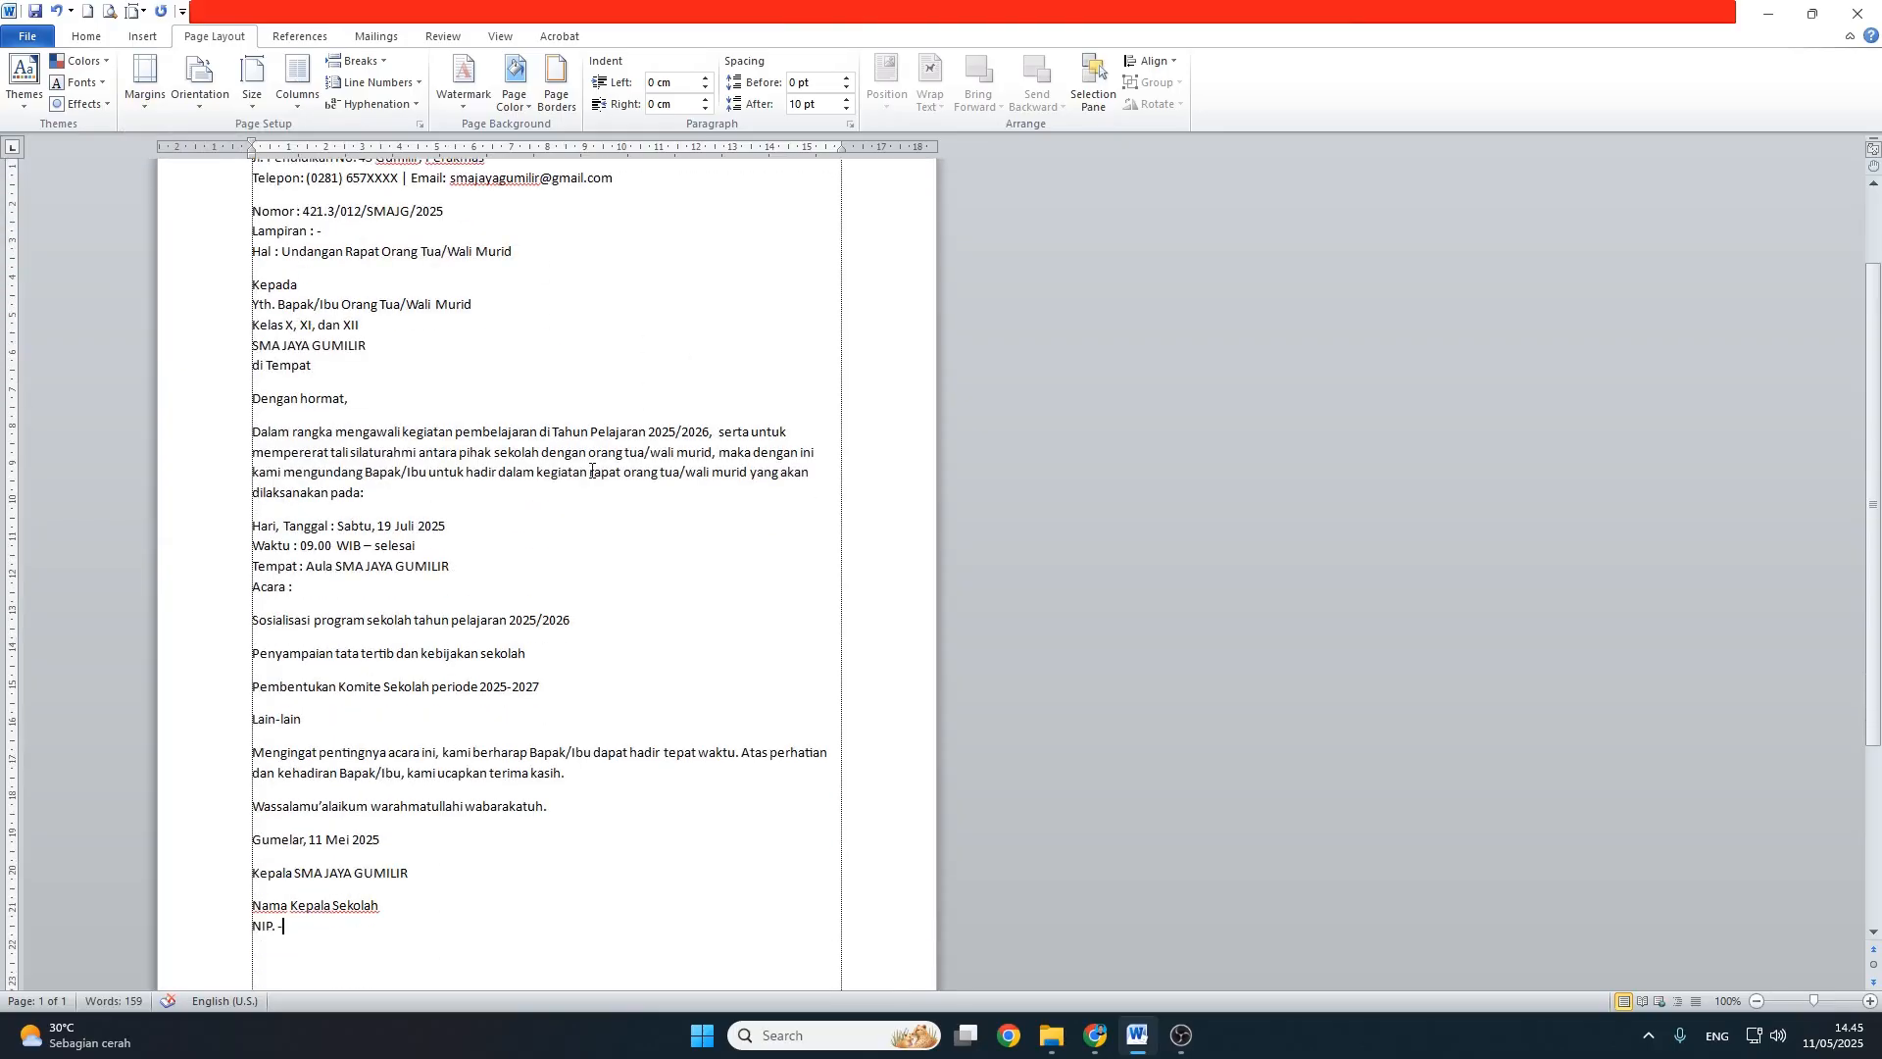
left_click(143, 98)
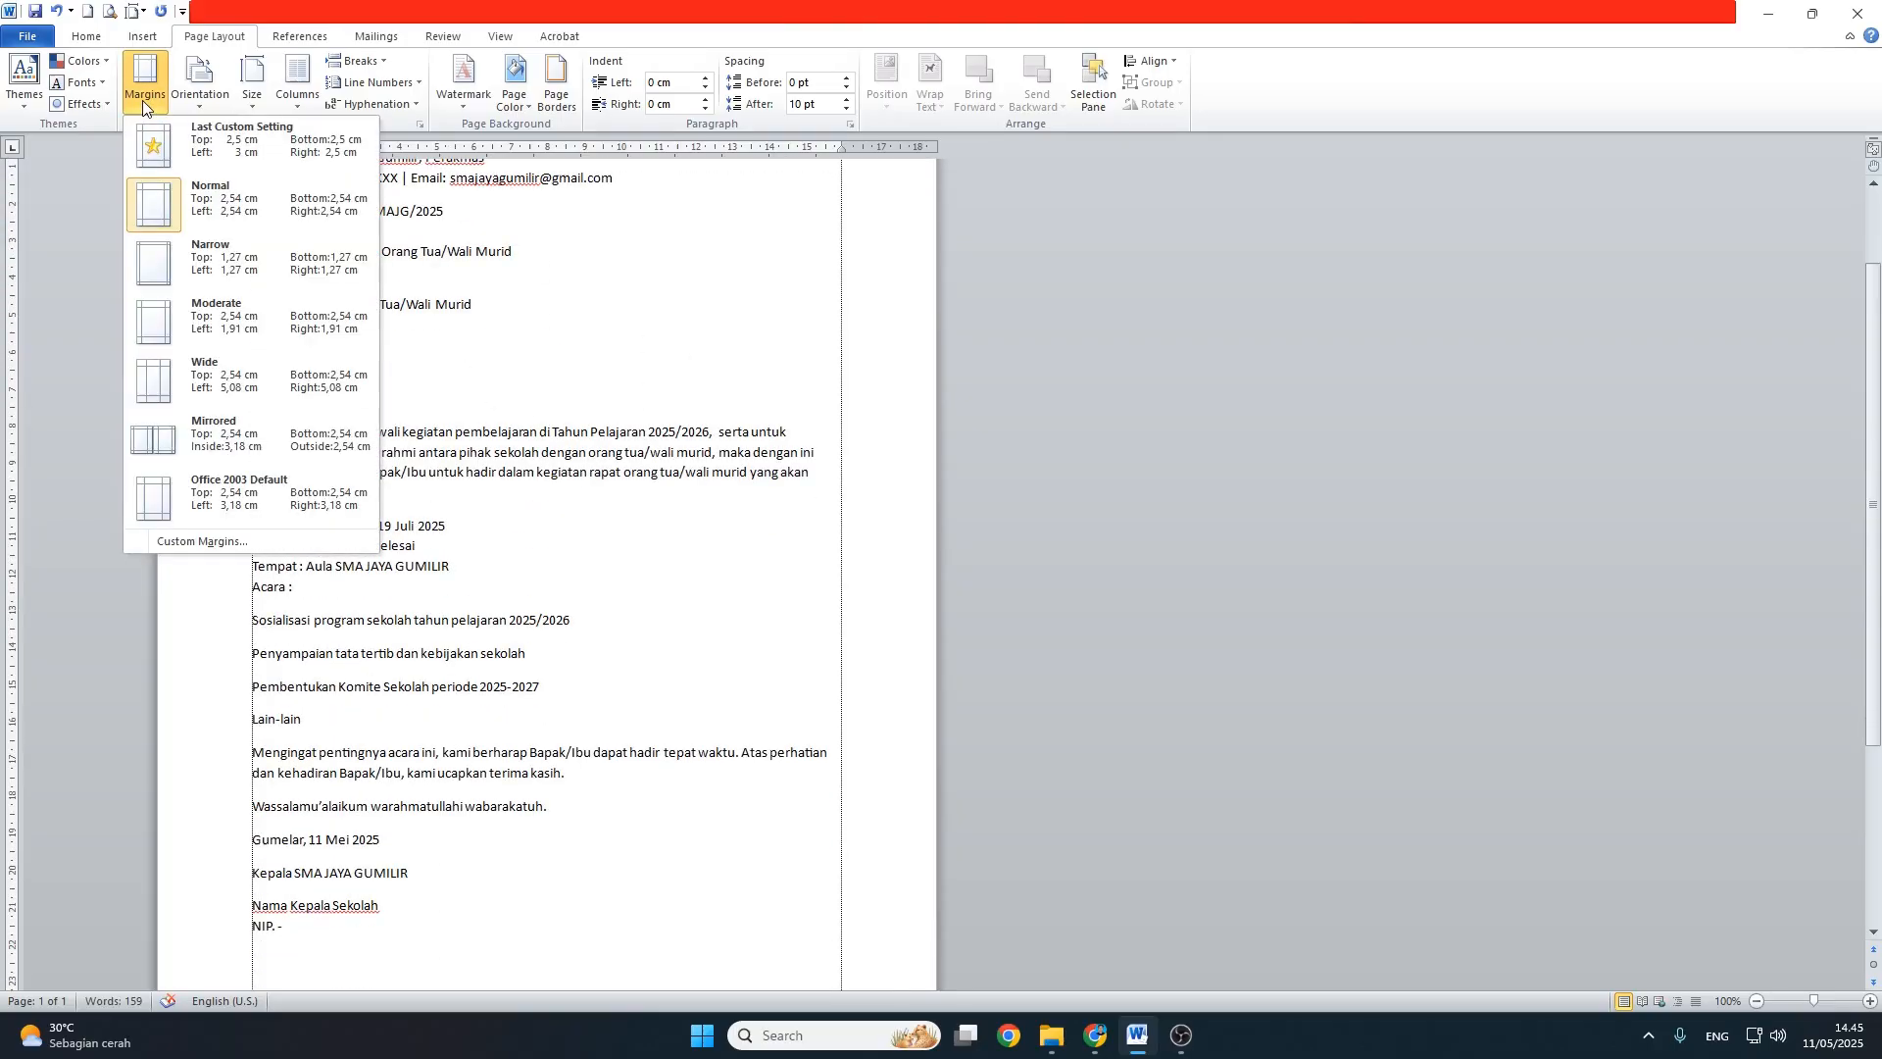
left_click(246, 543)
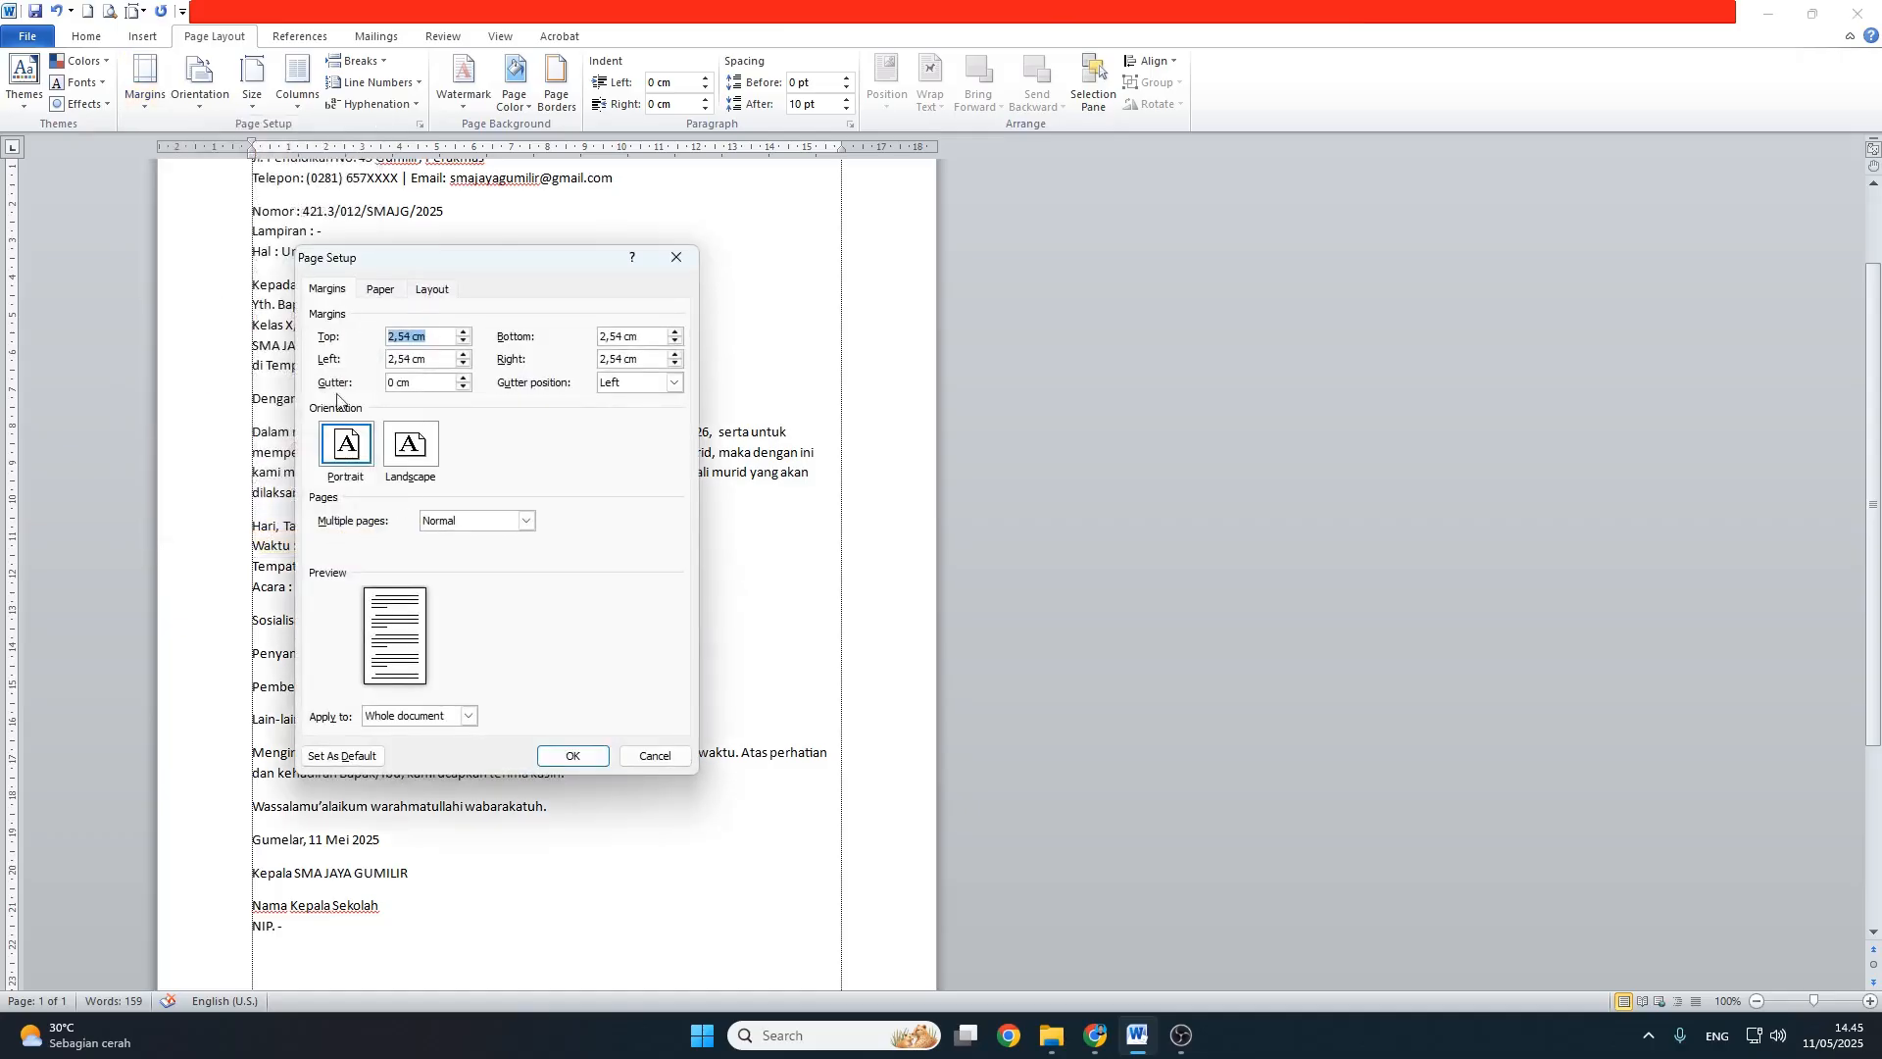
left_click(666, 759)
Step: Look over the letter from letterhead to signature block and enlarge the page view to 130%
scroll(593, 708, "down", 5)
scroll(585, 706, "up", 7)
scroll(582, 708, "up", 1)
left_click(87, 38)
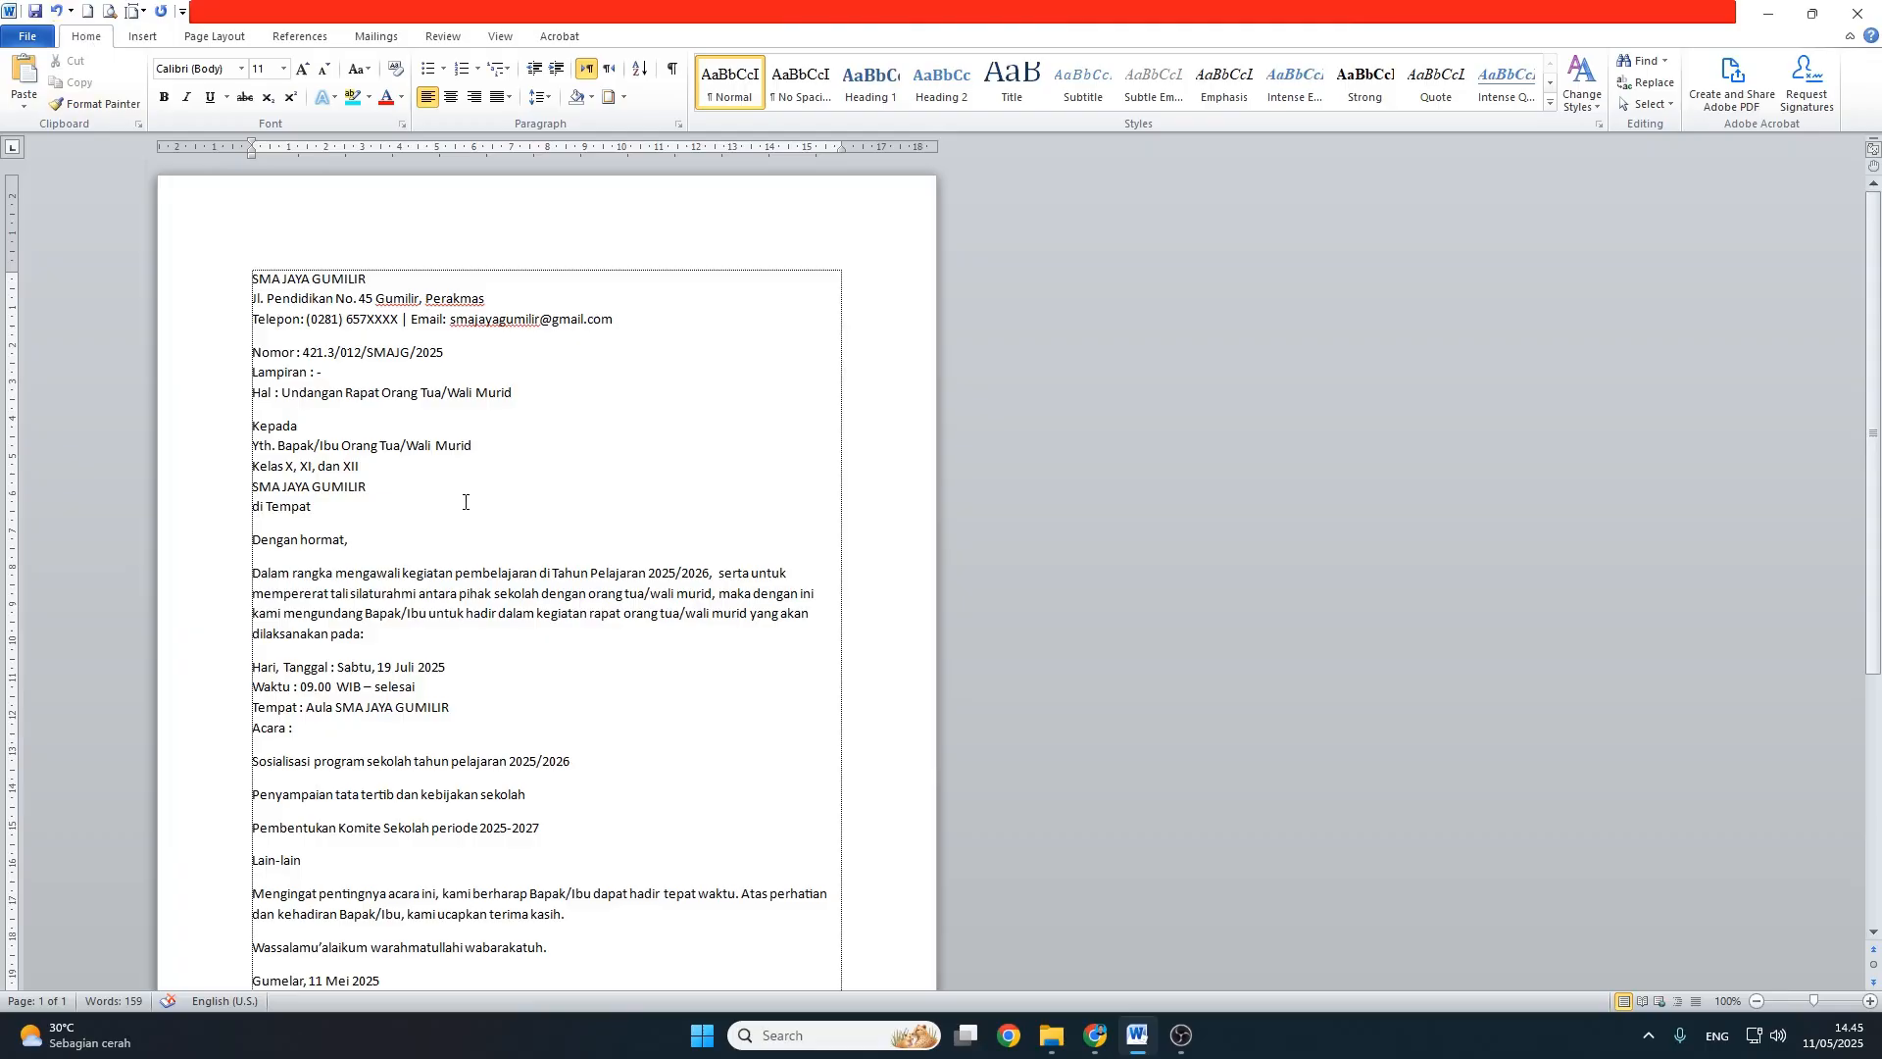
scroll(465, 502, "down", 5)
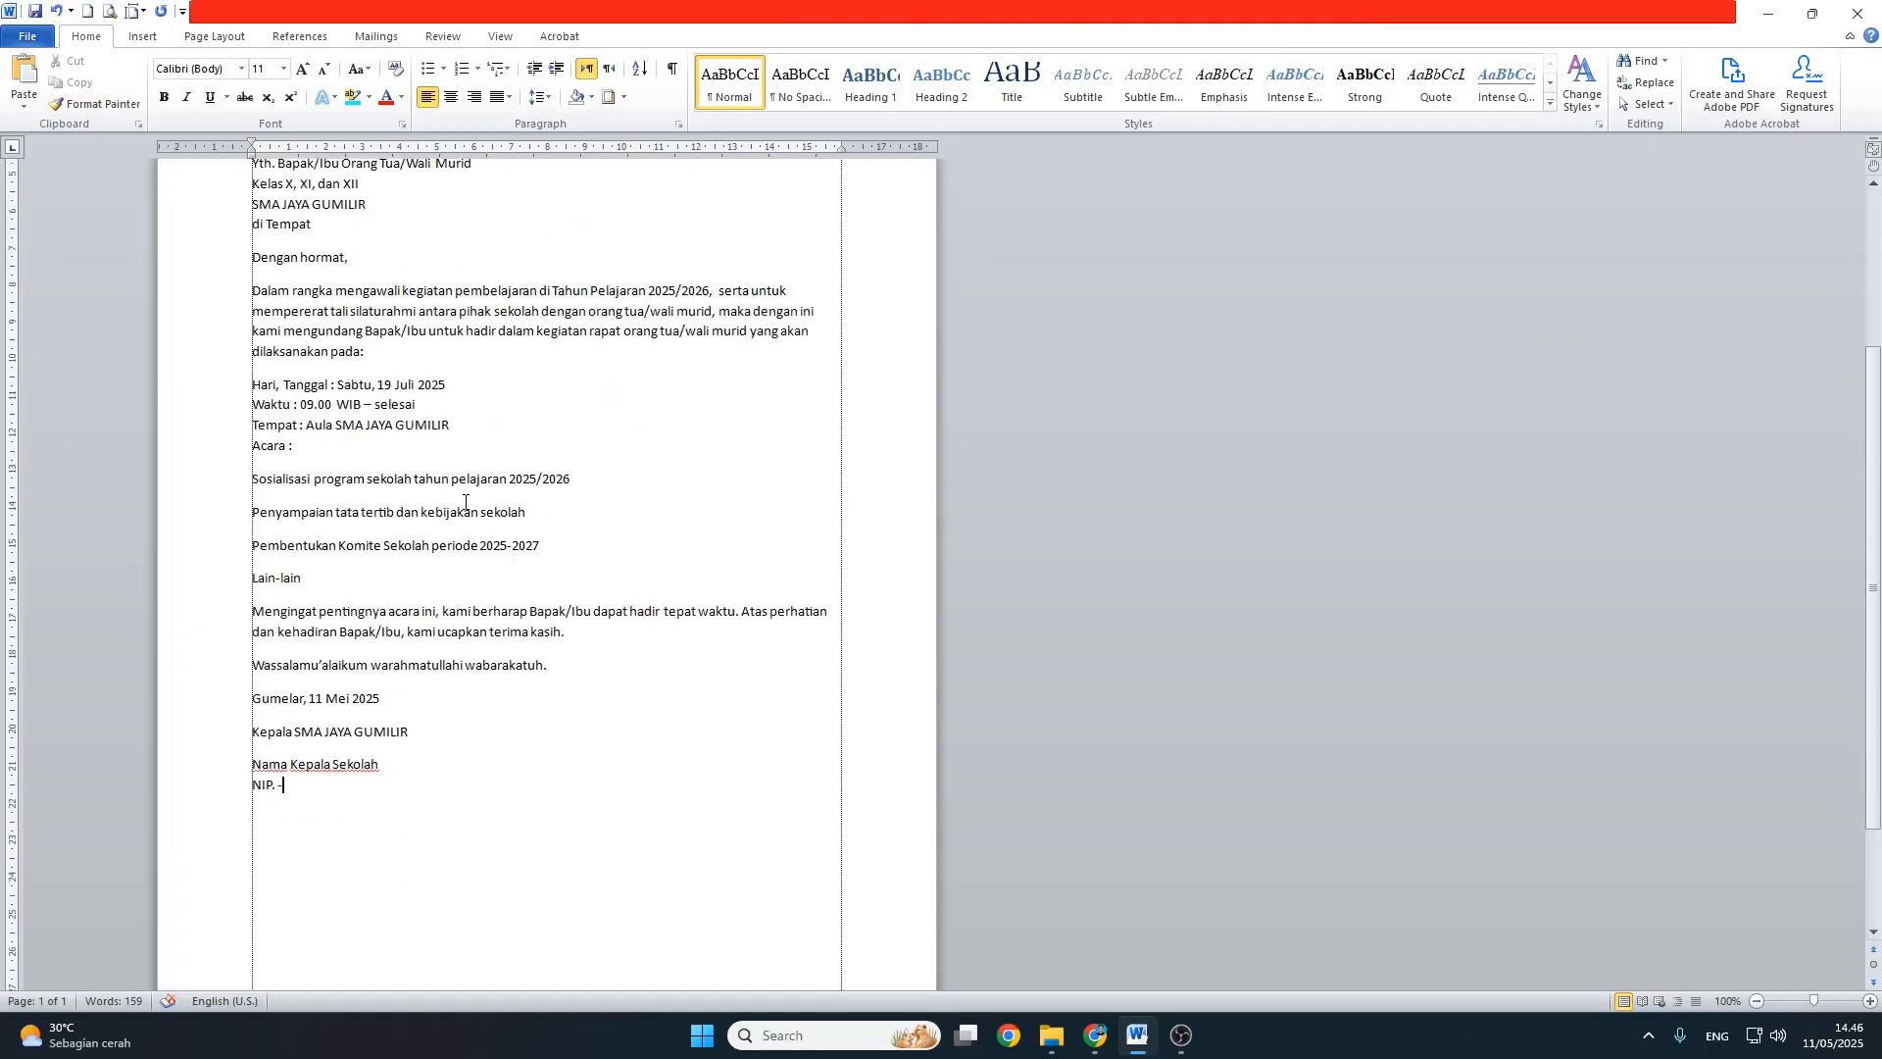
scroll(465, 504, "up", 1)
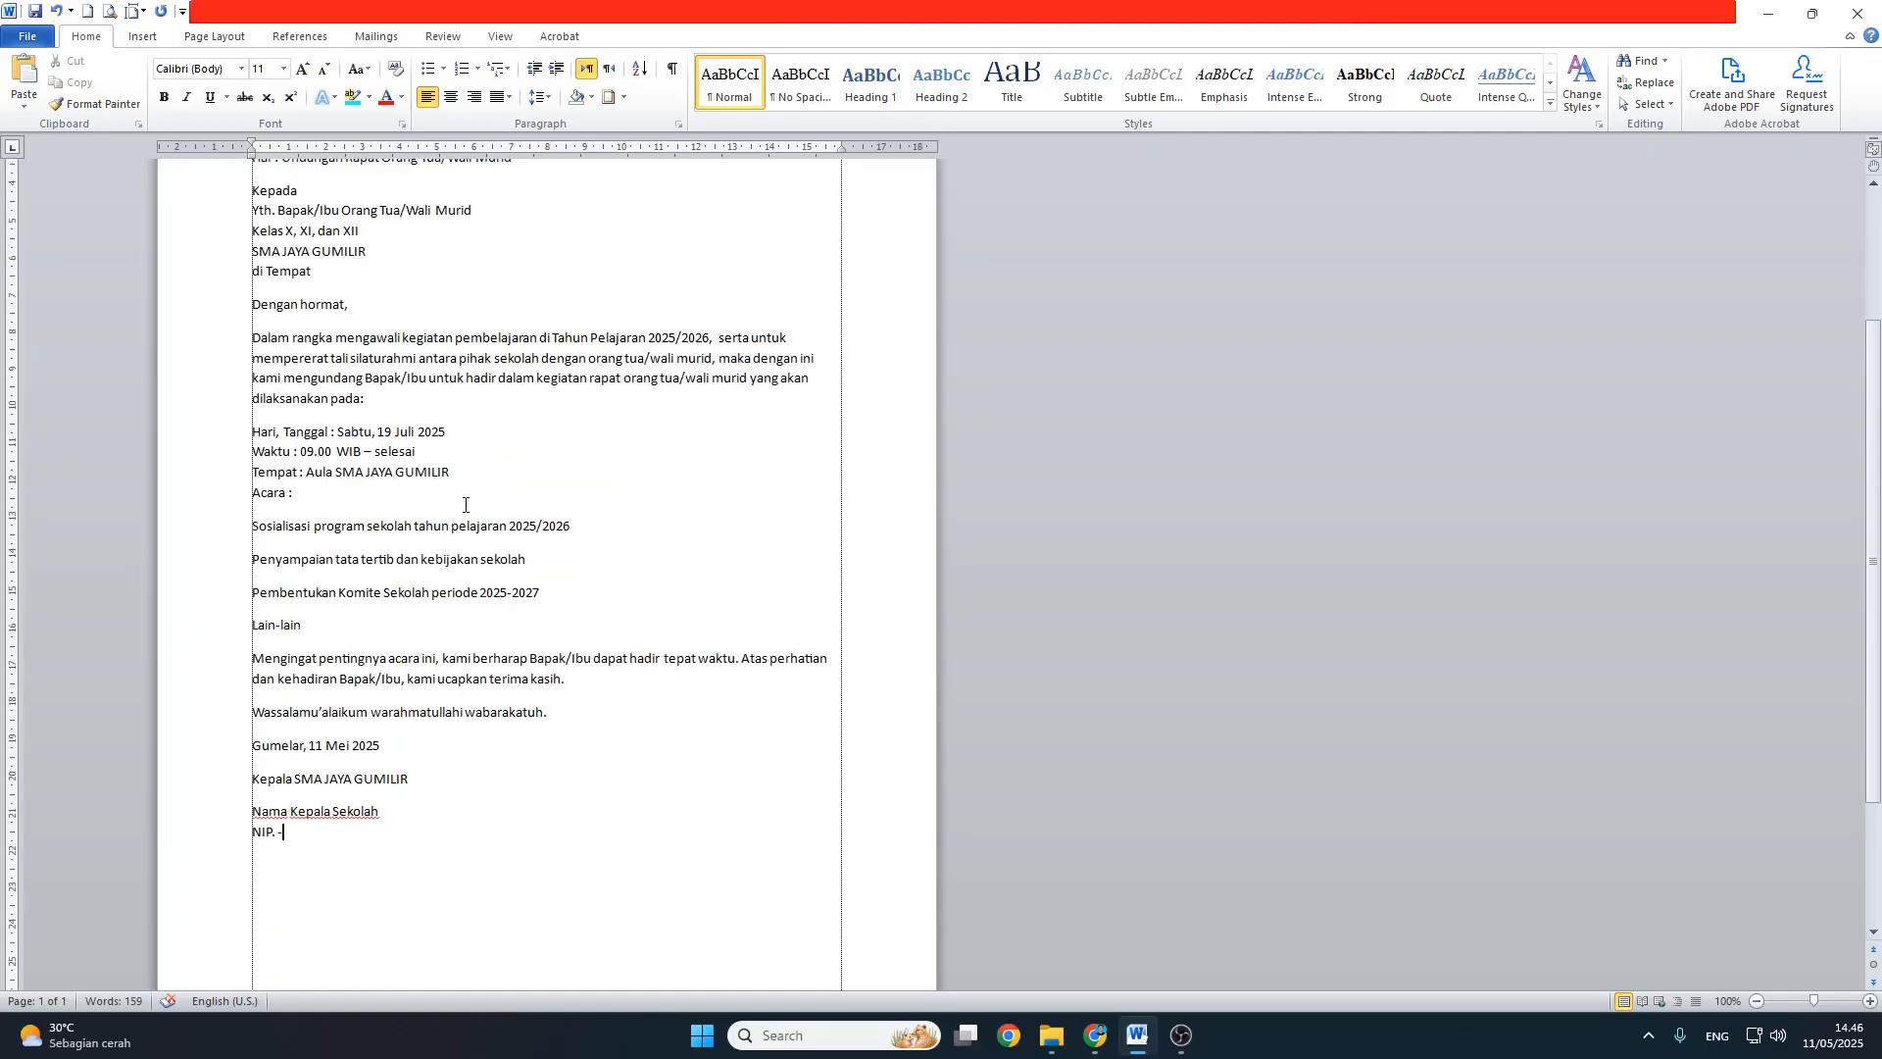
scroll(464, 504, "up", 5)
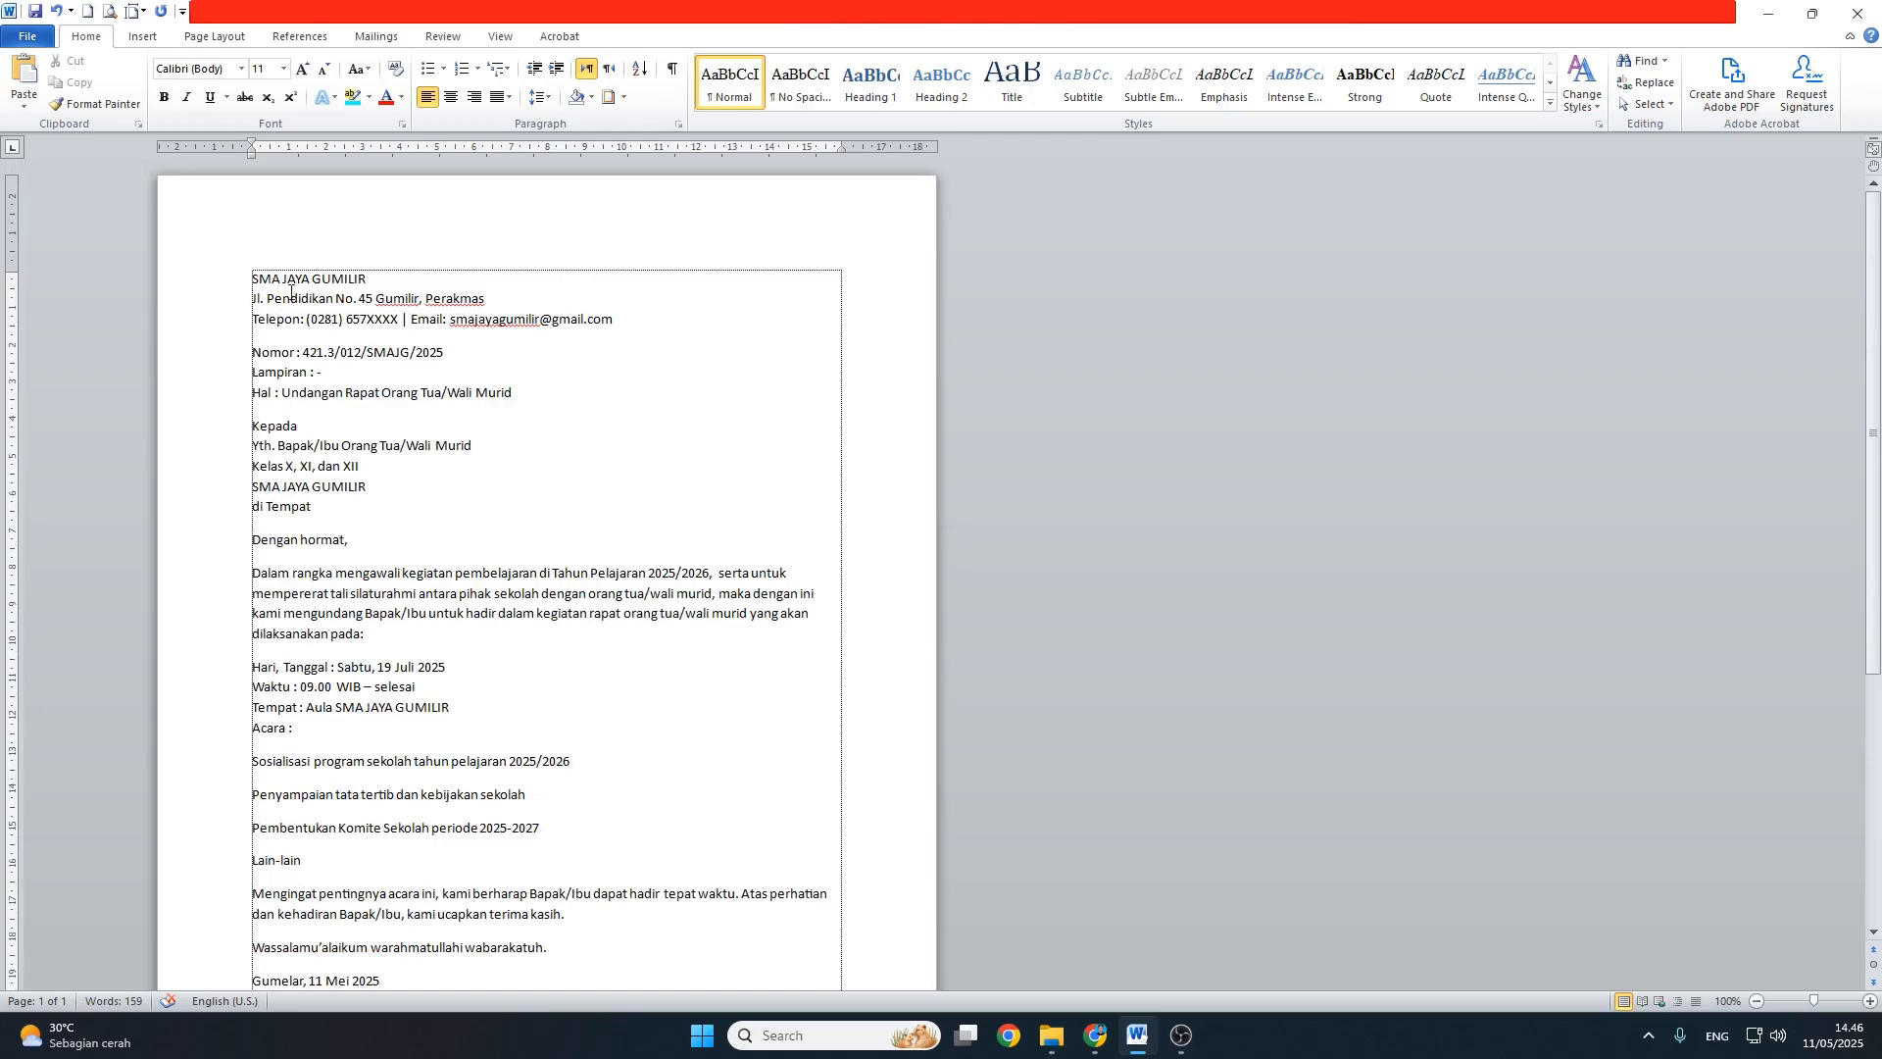
scroll(276, 295, "up", 3, "ctrl")
left_click_drag(560, 316, 813, 784)
left_click(808, 775)
scroll(806, 763, "down", 3)
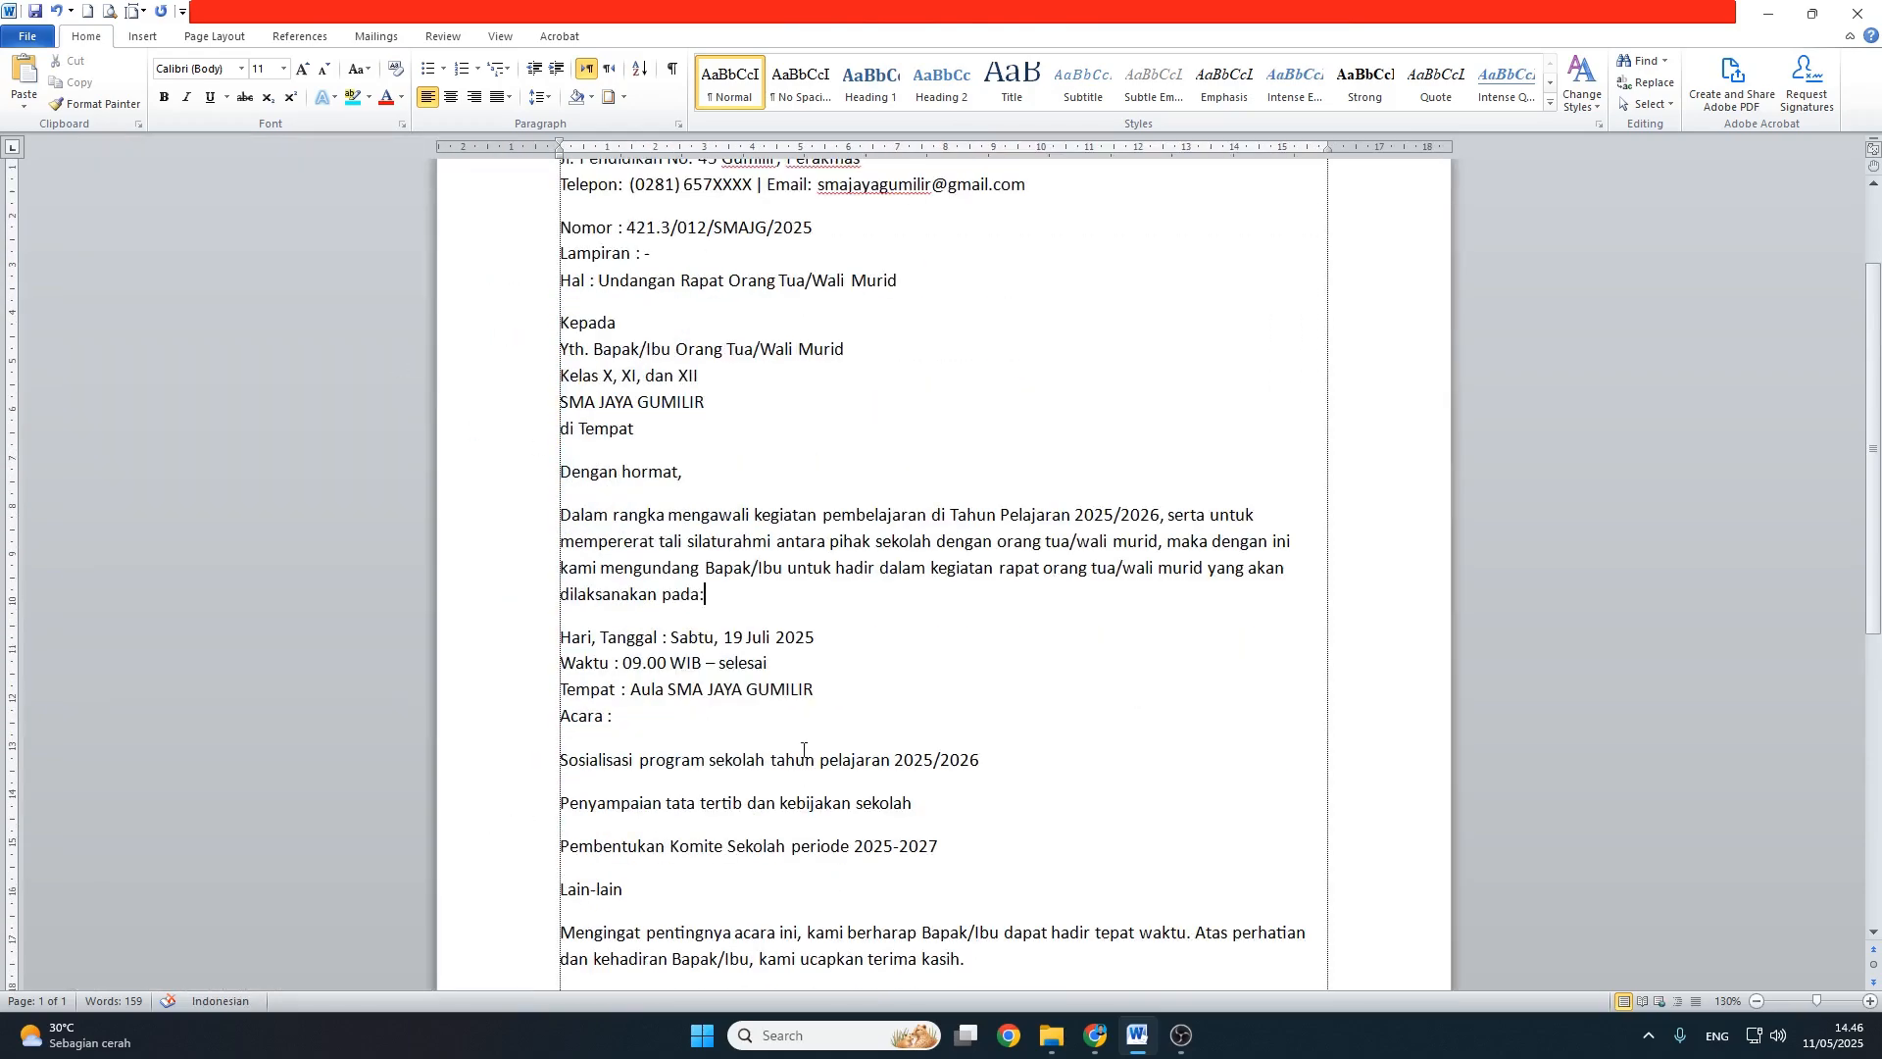
Step: Set the font of the entire letter to Times New Roman at size 12
key("ctrl+a")
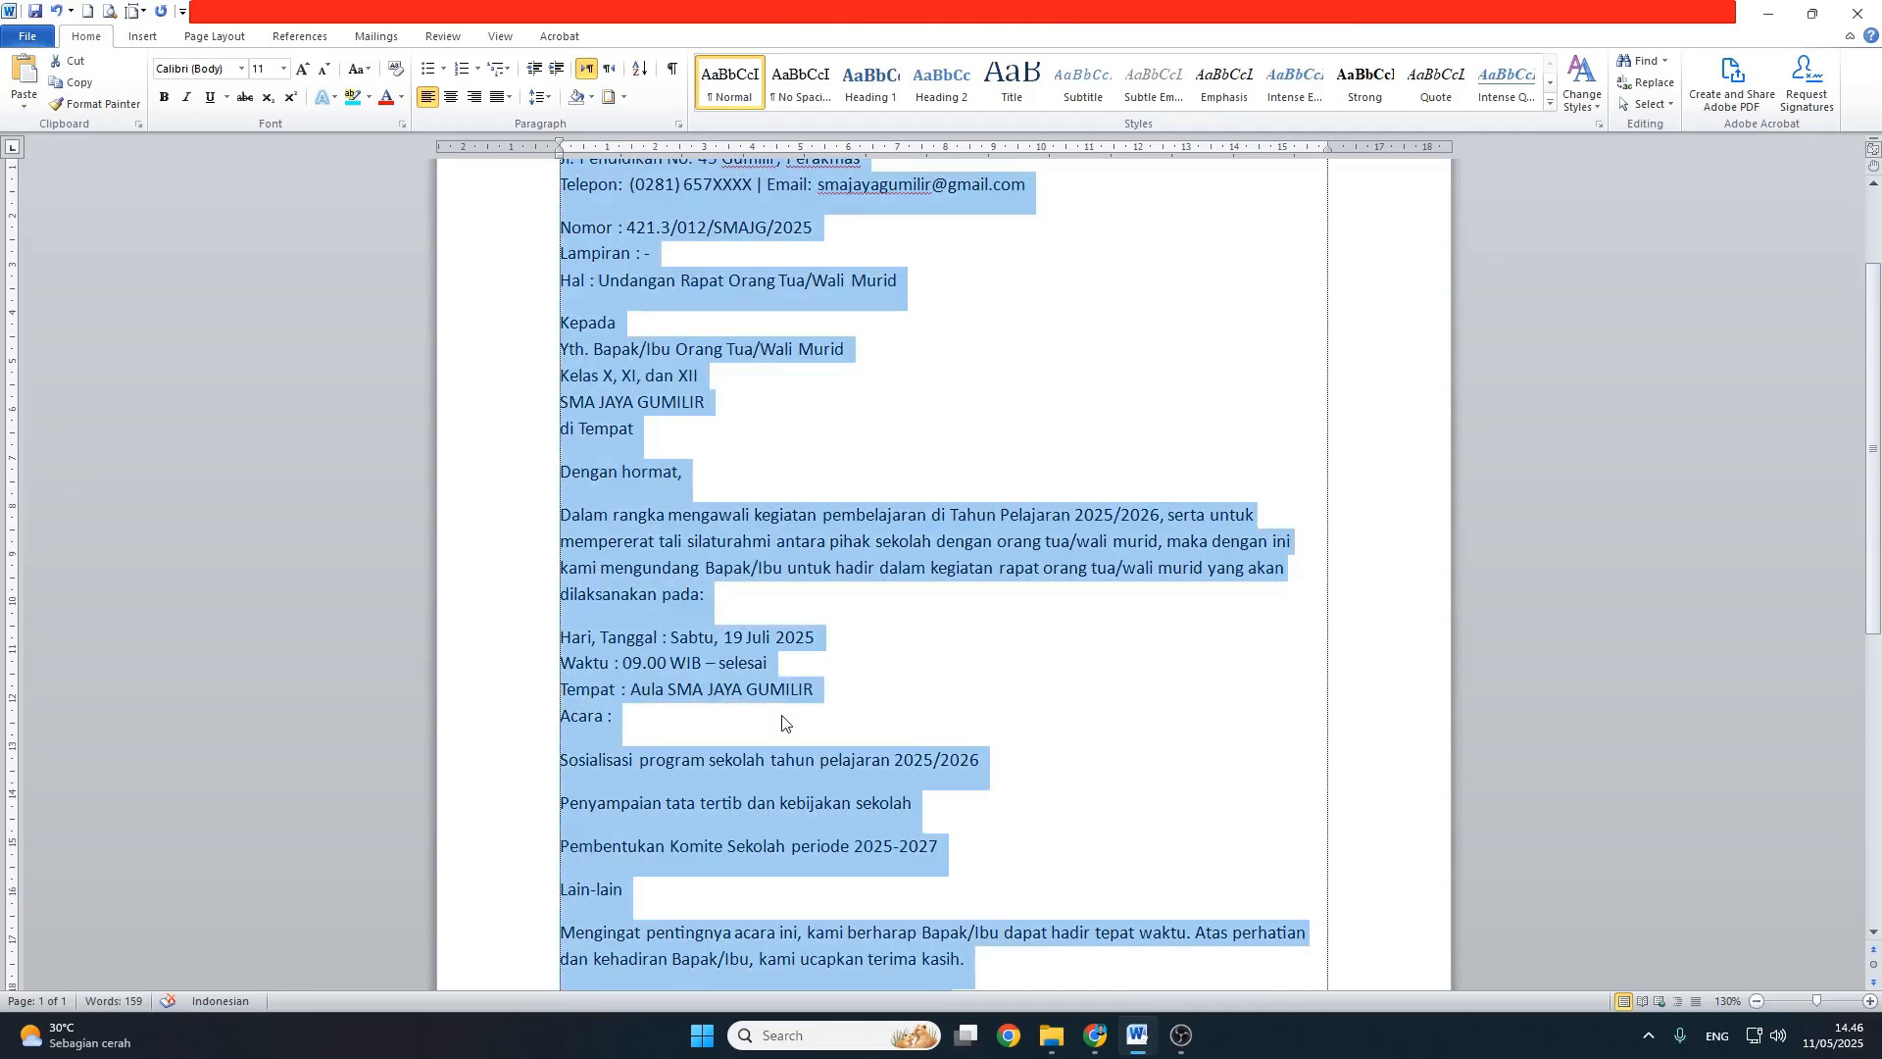
scroll(742, 482, "down", 8)
scroll(741, 478, "down", 2)
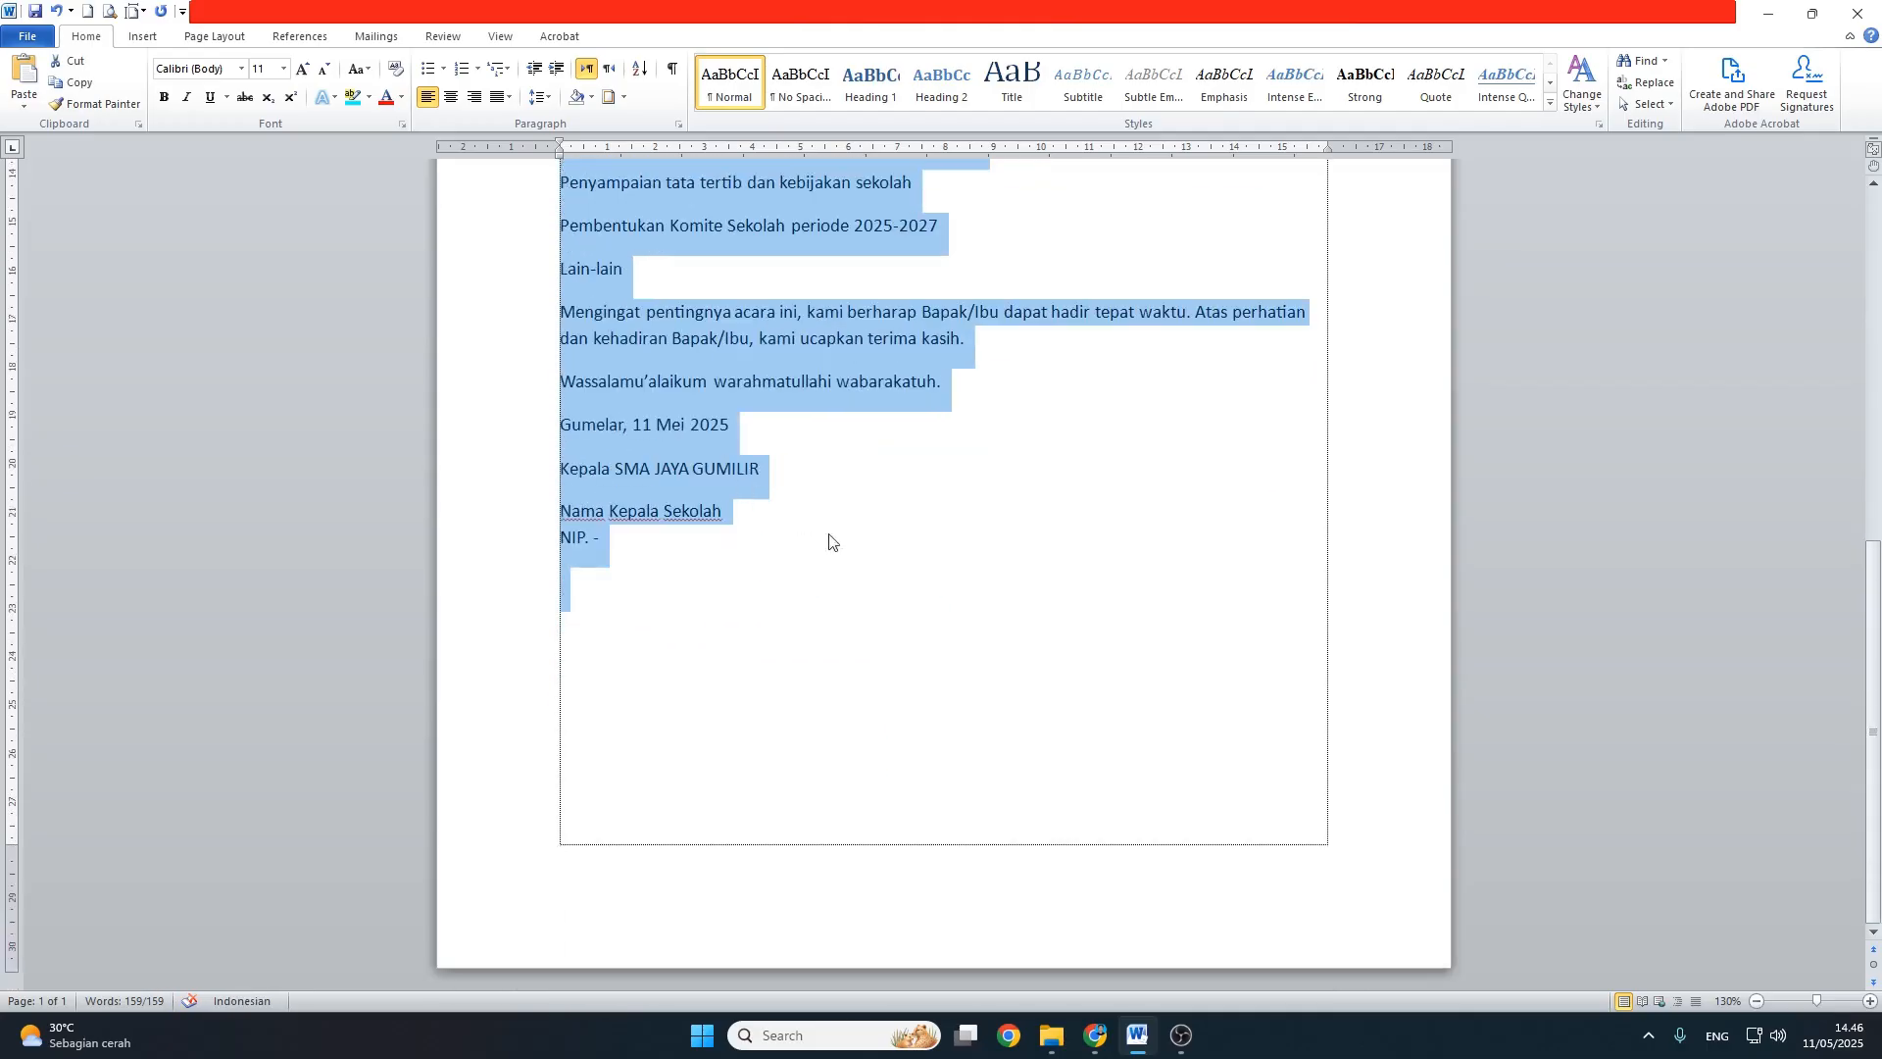
scroll(802, 519, "up", 14)
scroll(917, 649, "down", 10)
scroll(918, 649, "down", 3)
scroll(917, 649, "up", 9)
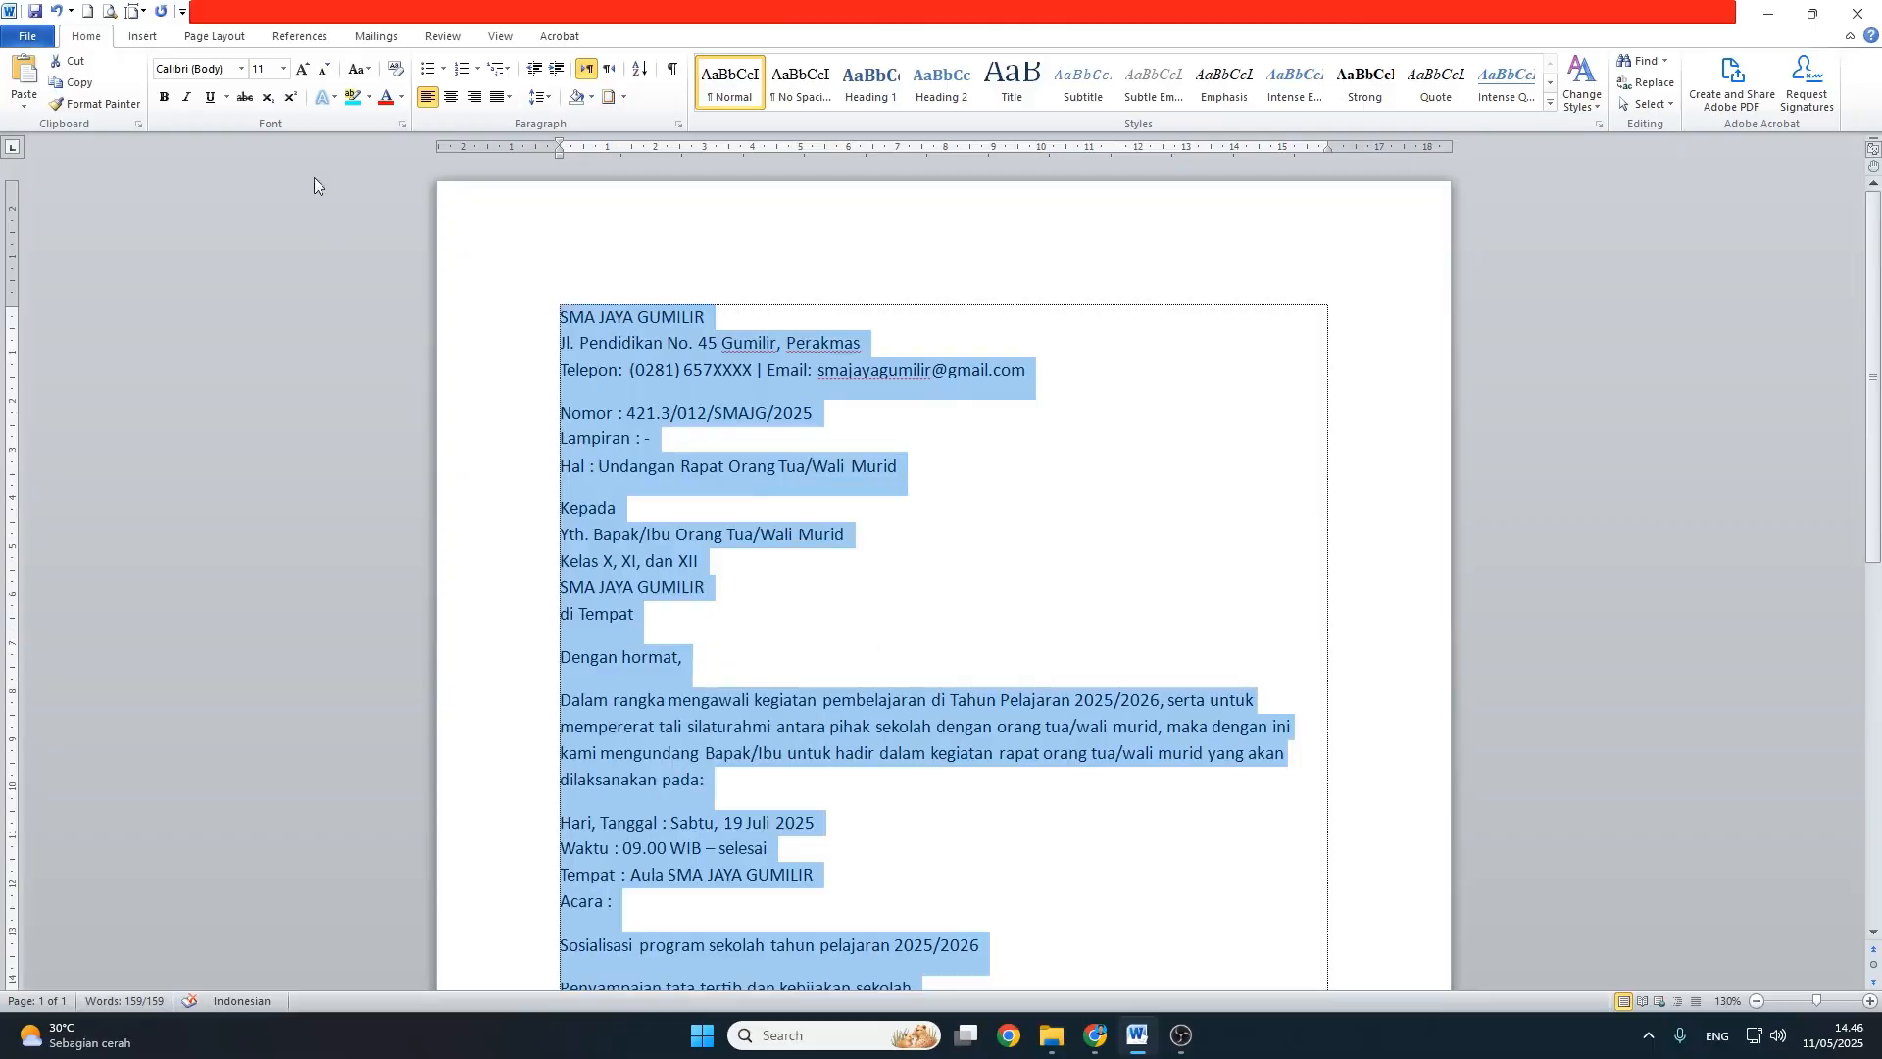
left_click(241, 69)
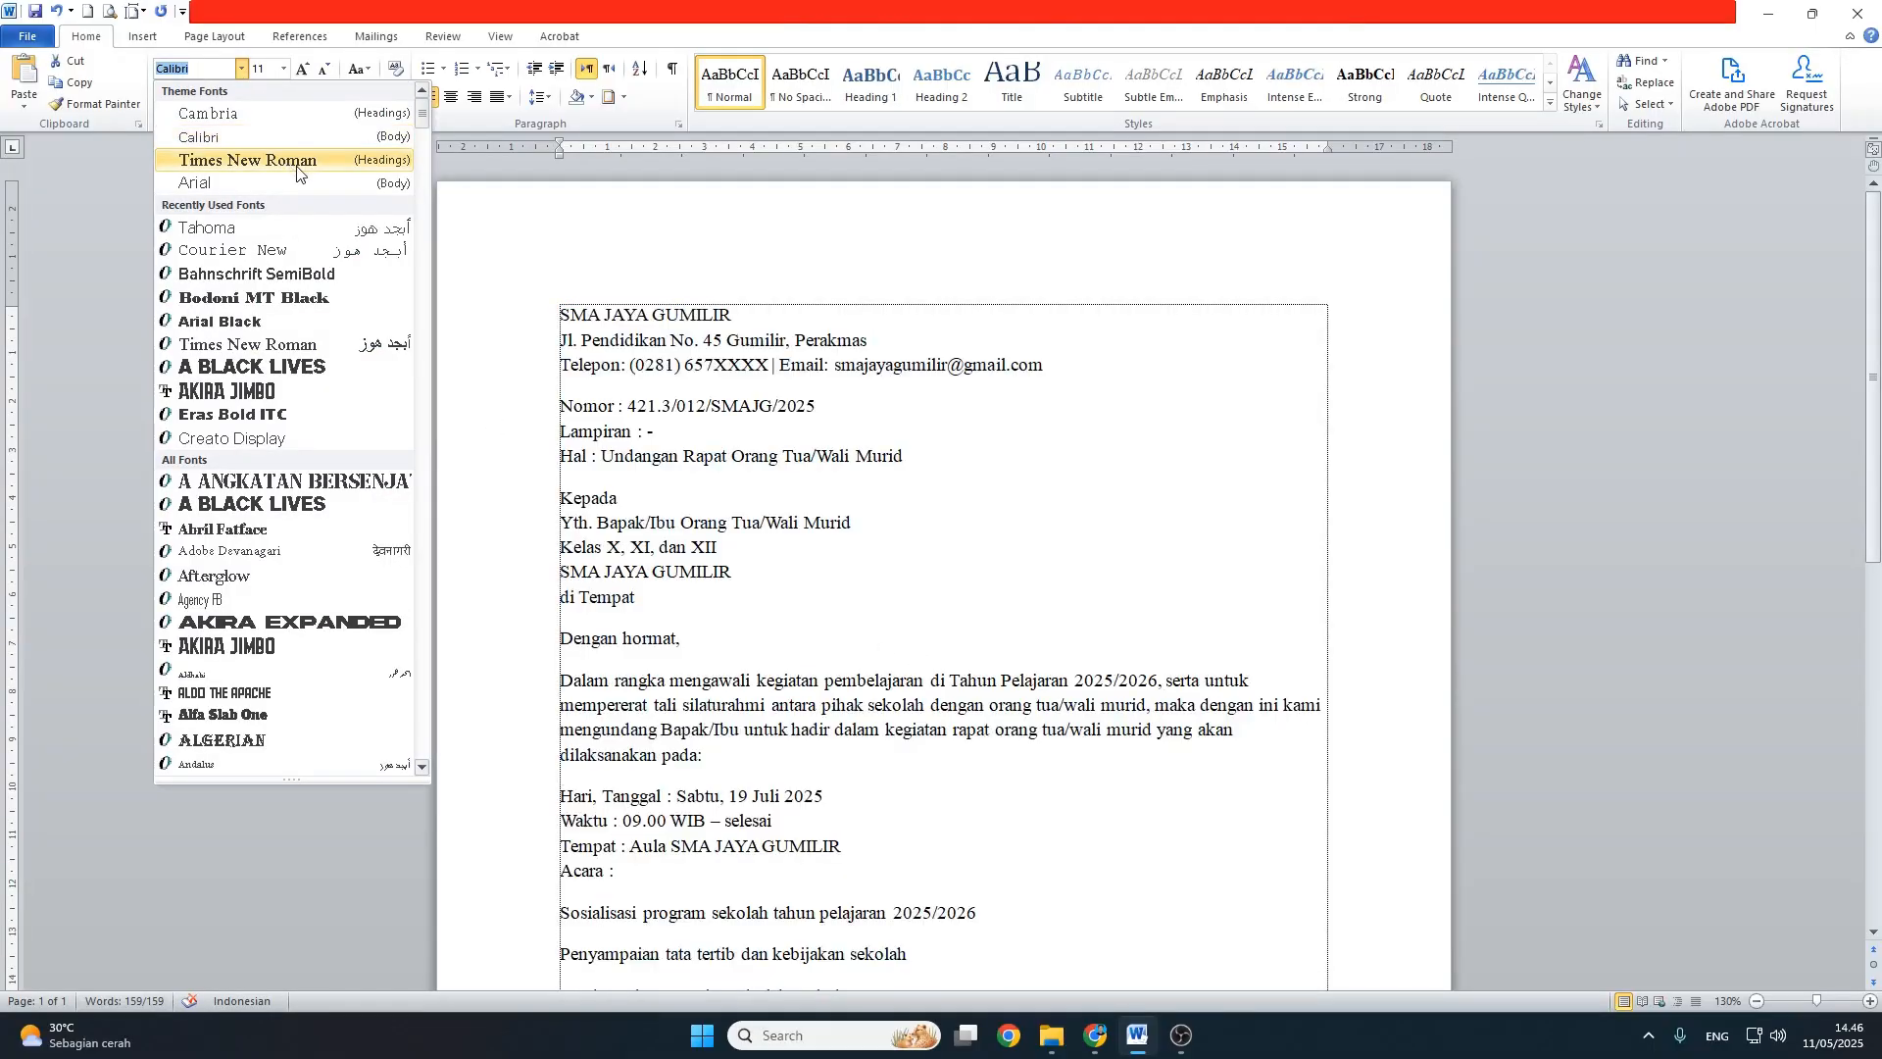
left_click(296, 160)
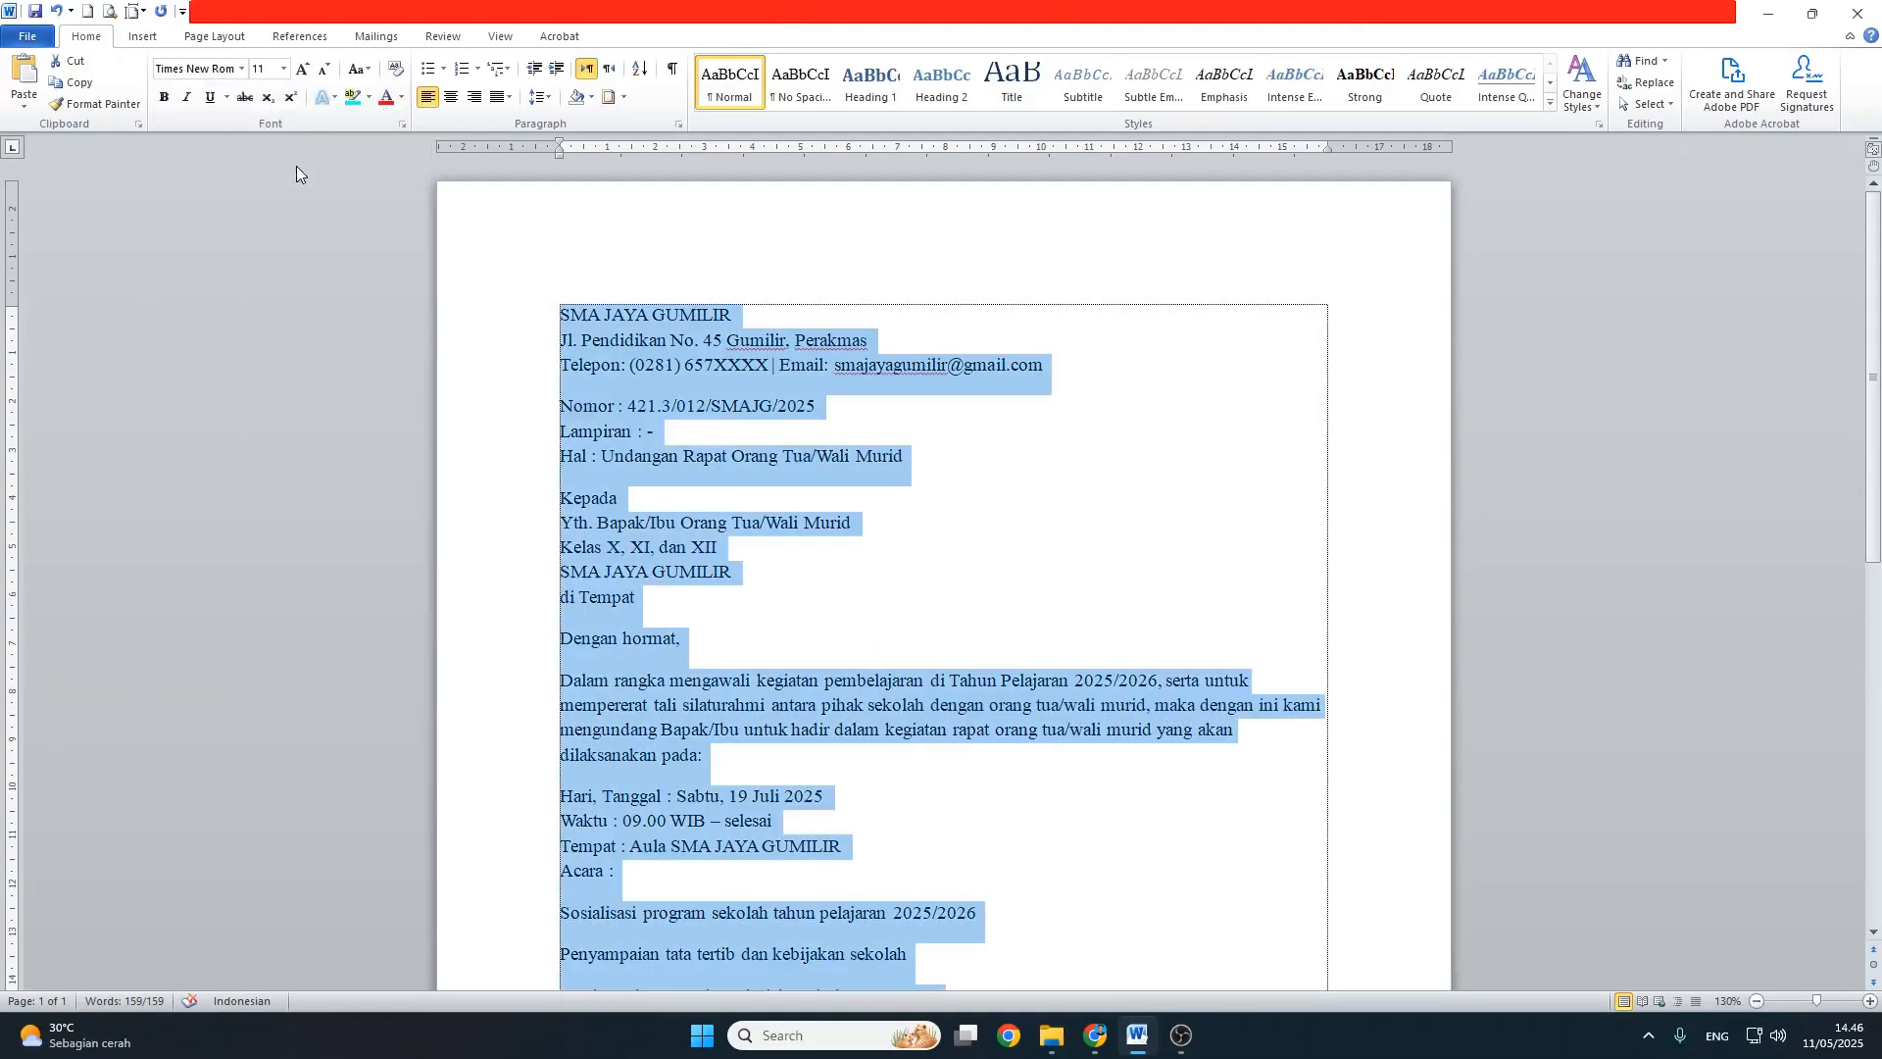
left_click(301, 71)
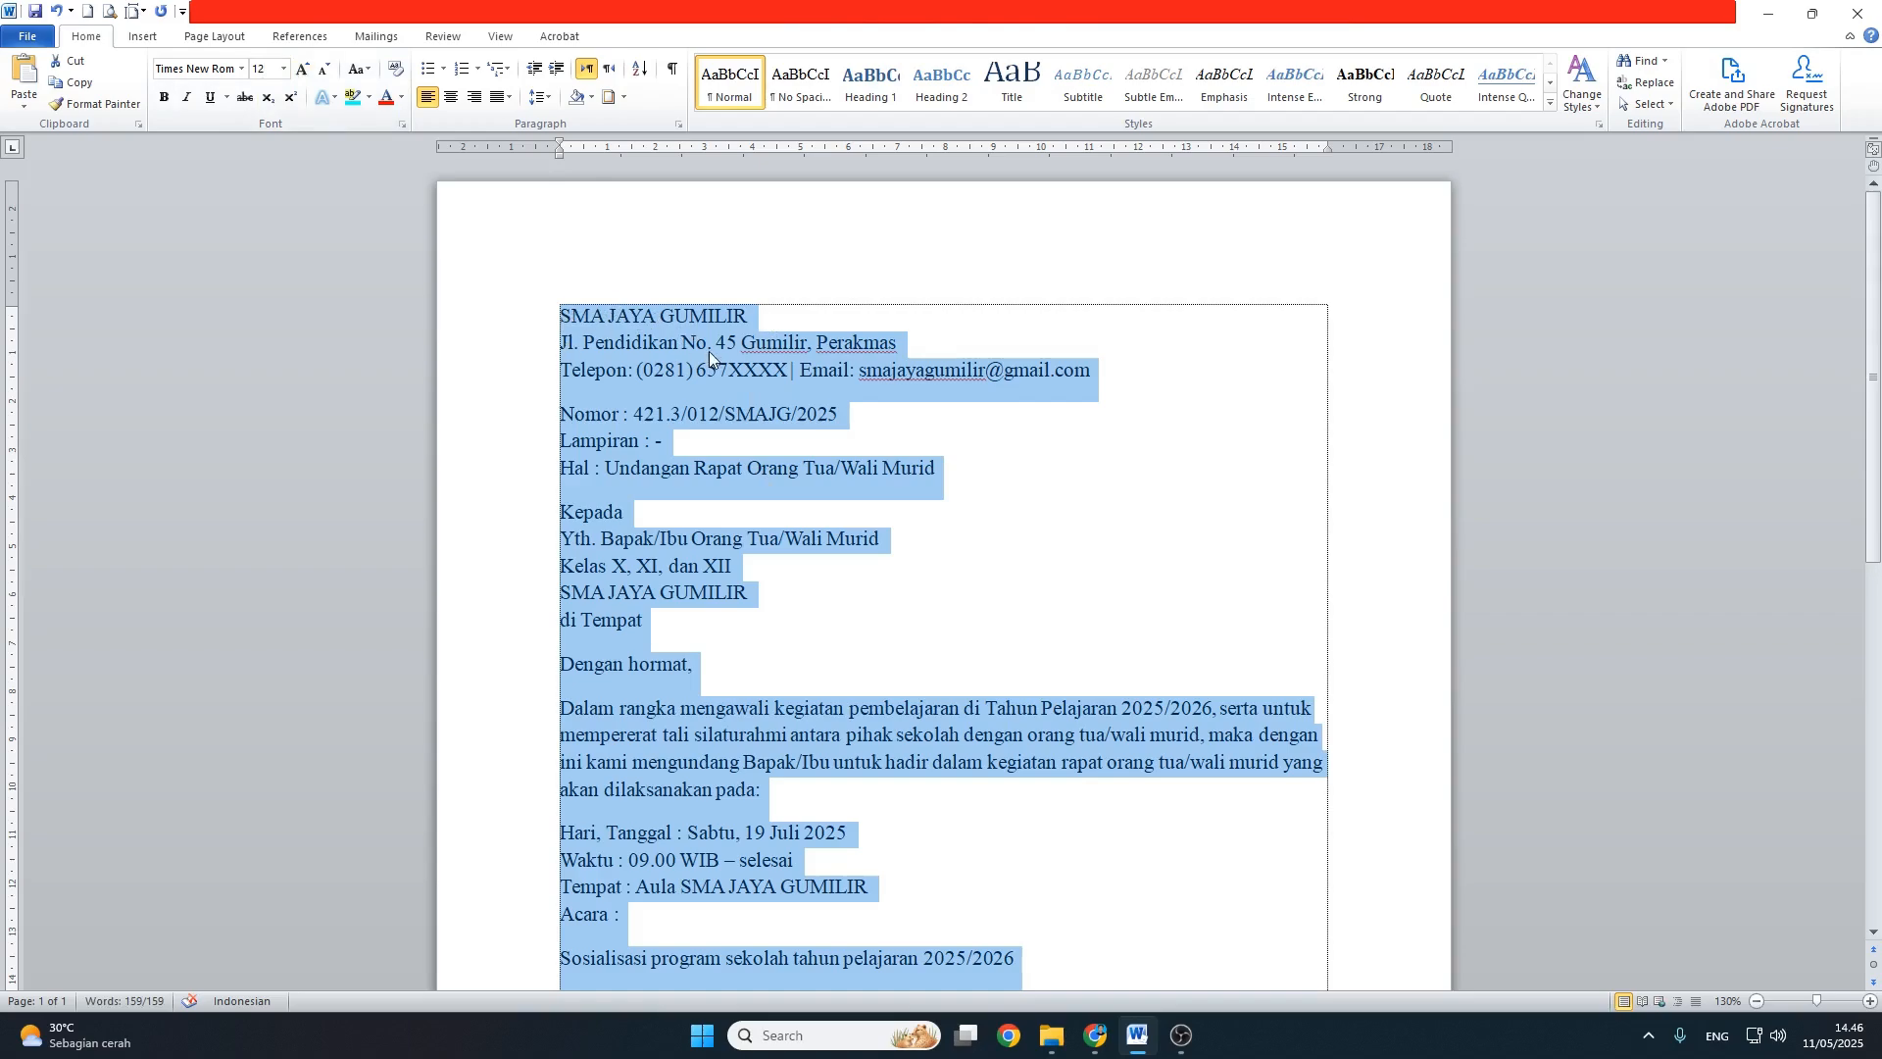
Step: Set the line spacing of the entire letter to 1.5
left_click(550, 99)
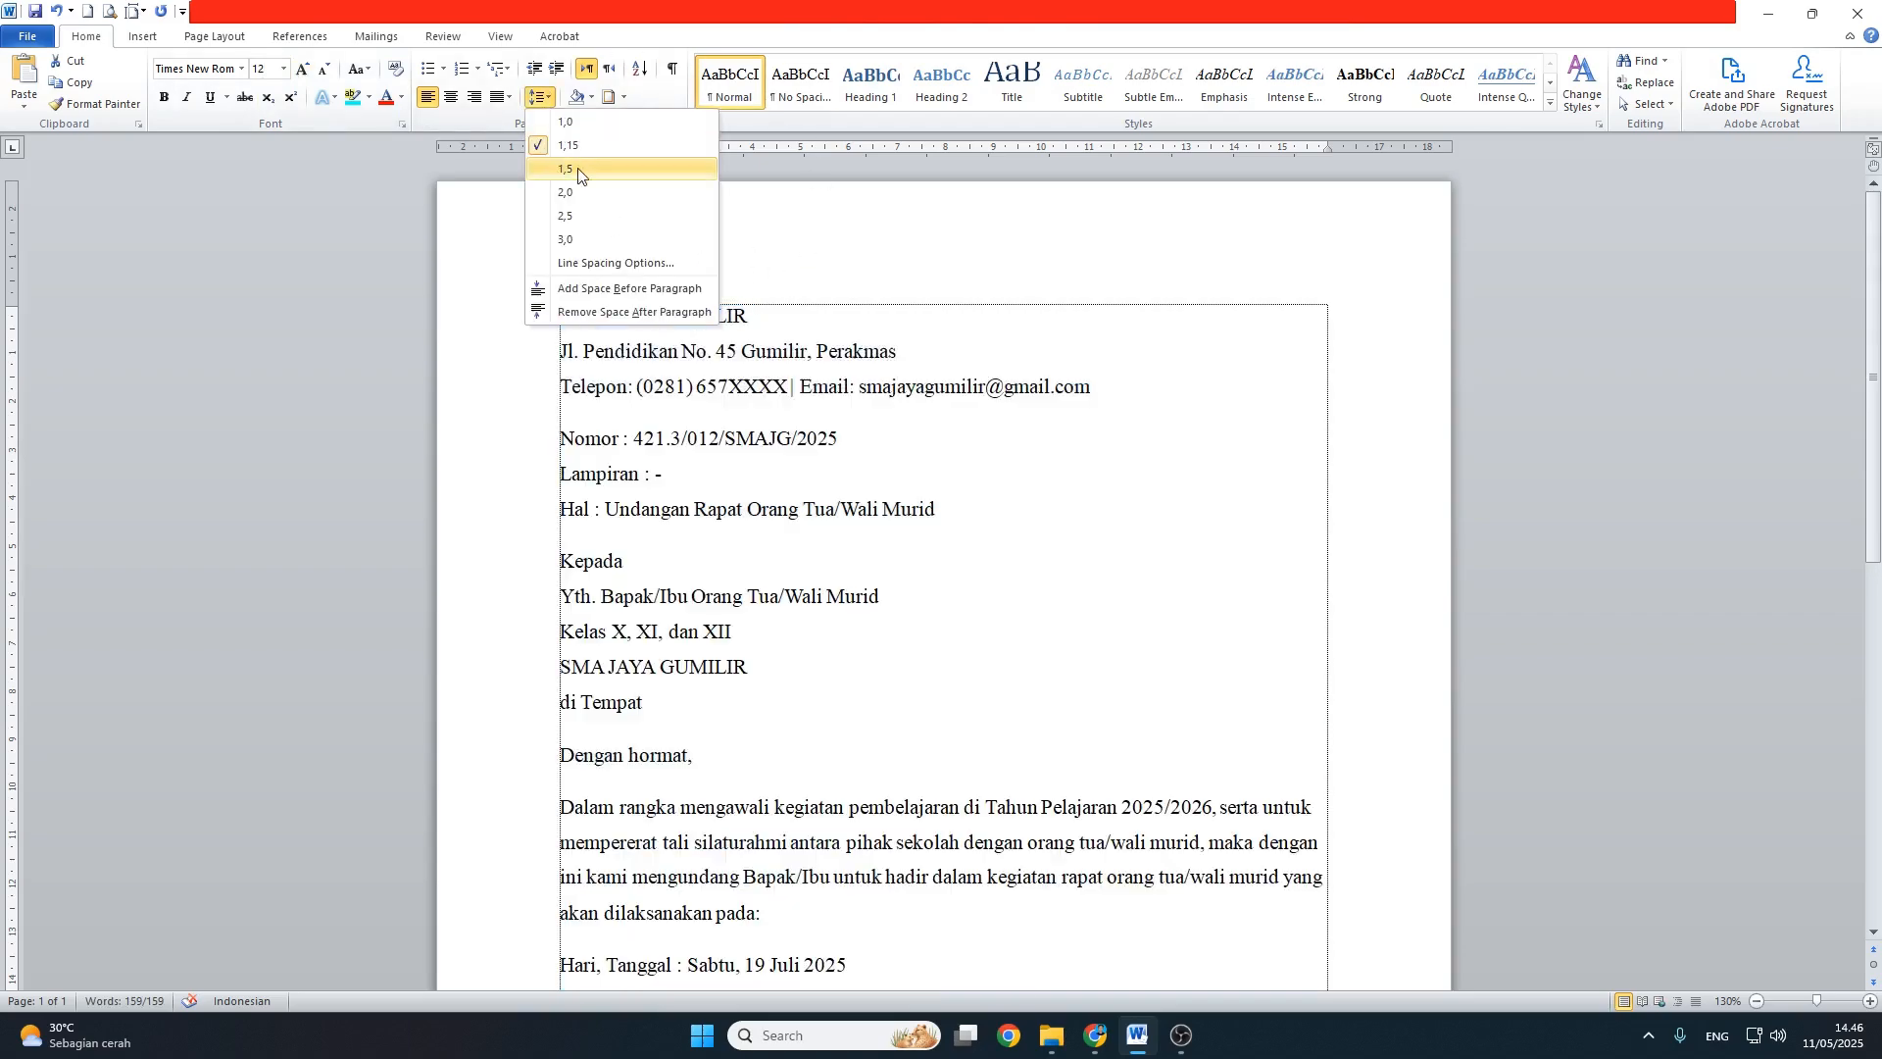
left_click(544, 100)
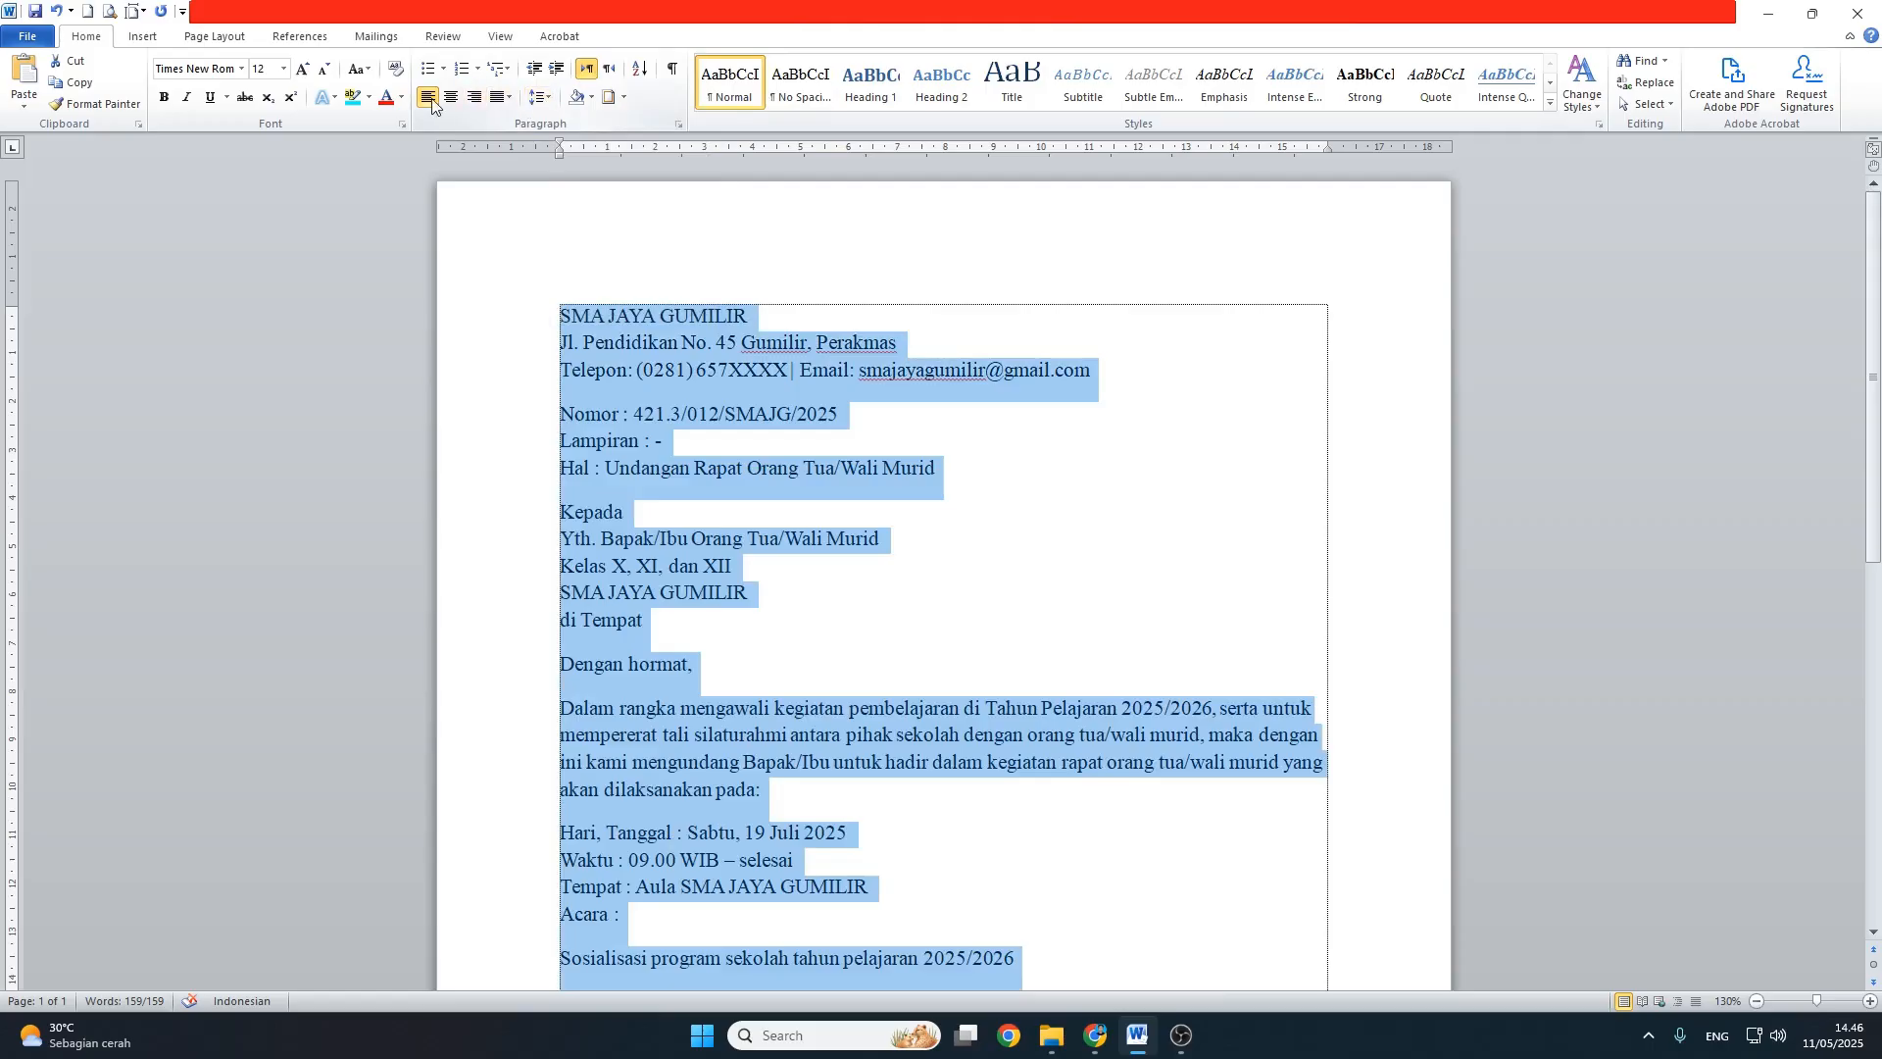
left_click(539, 104)
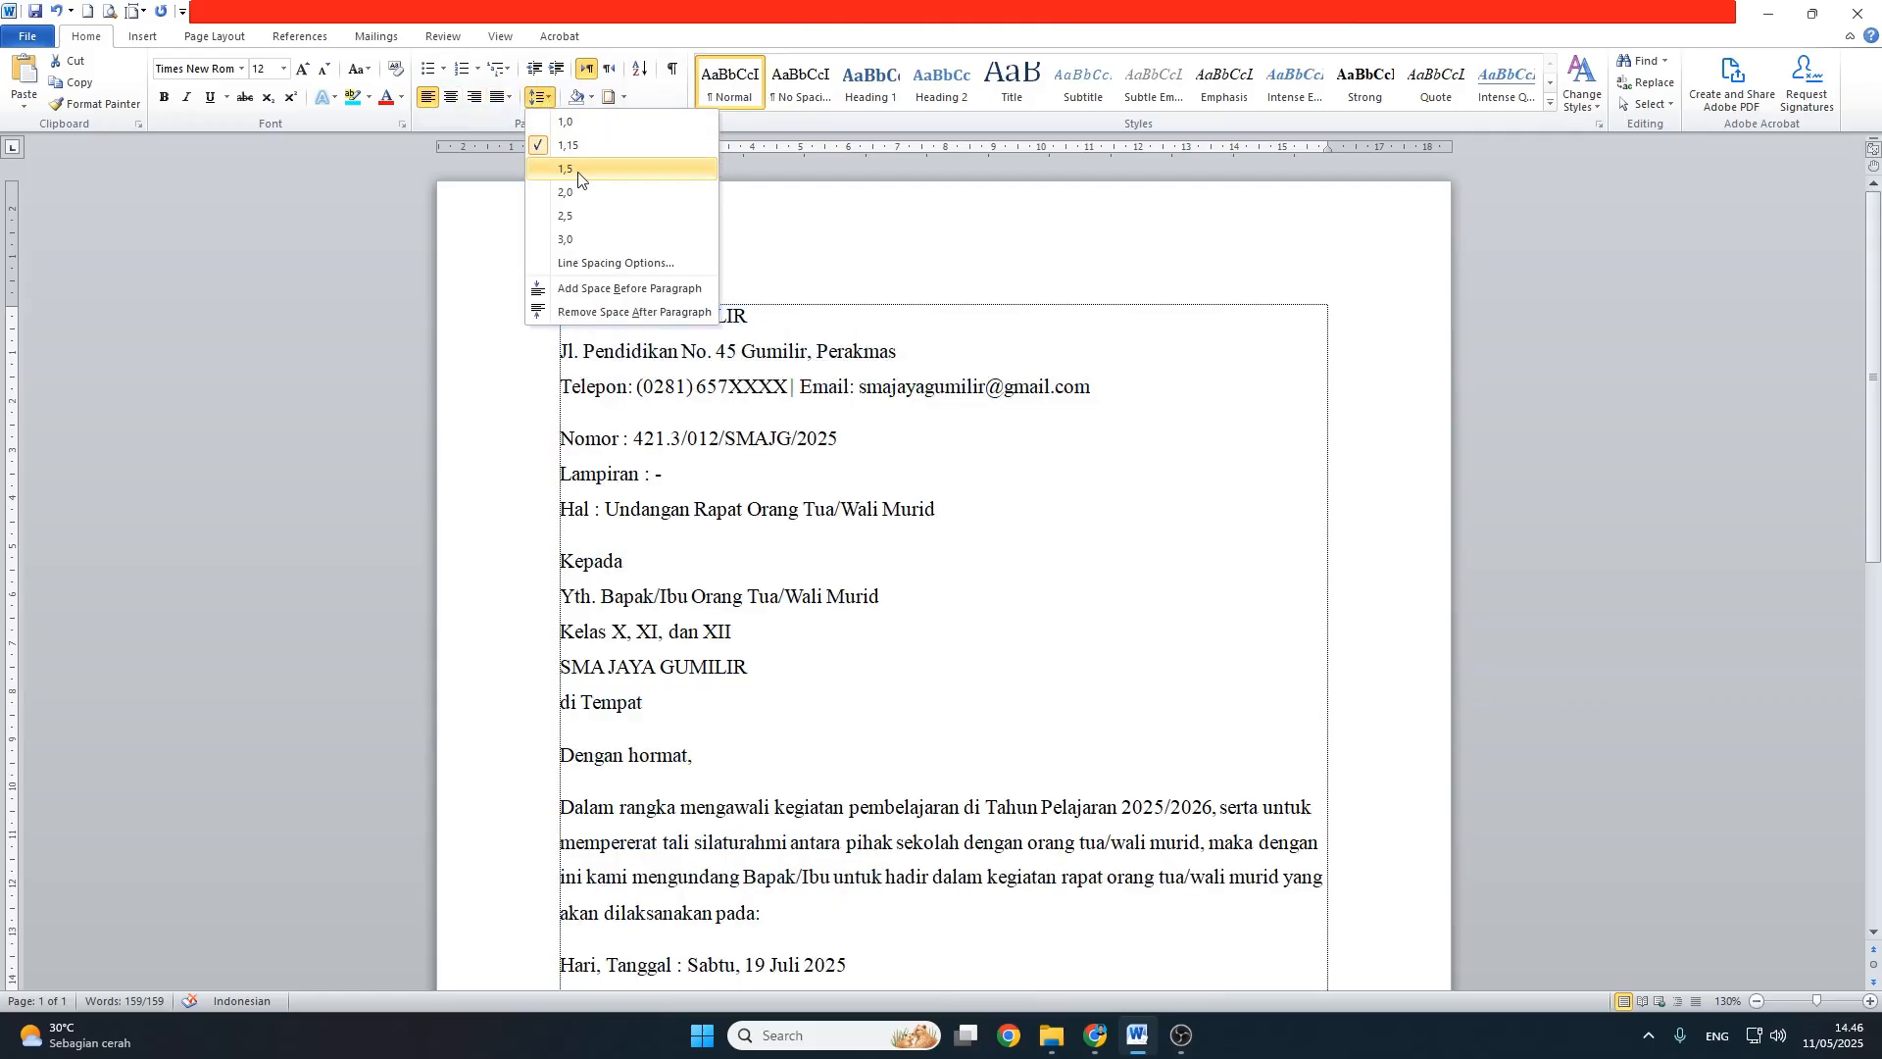
left_click(578, 172)
left_click(539, 97)
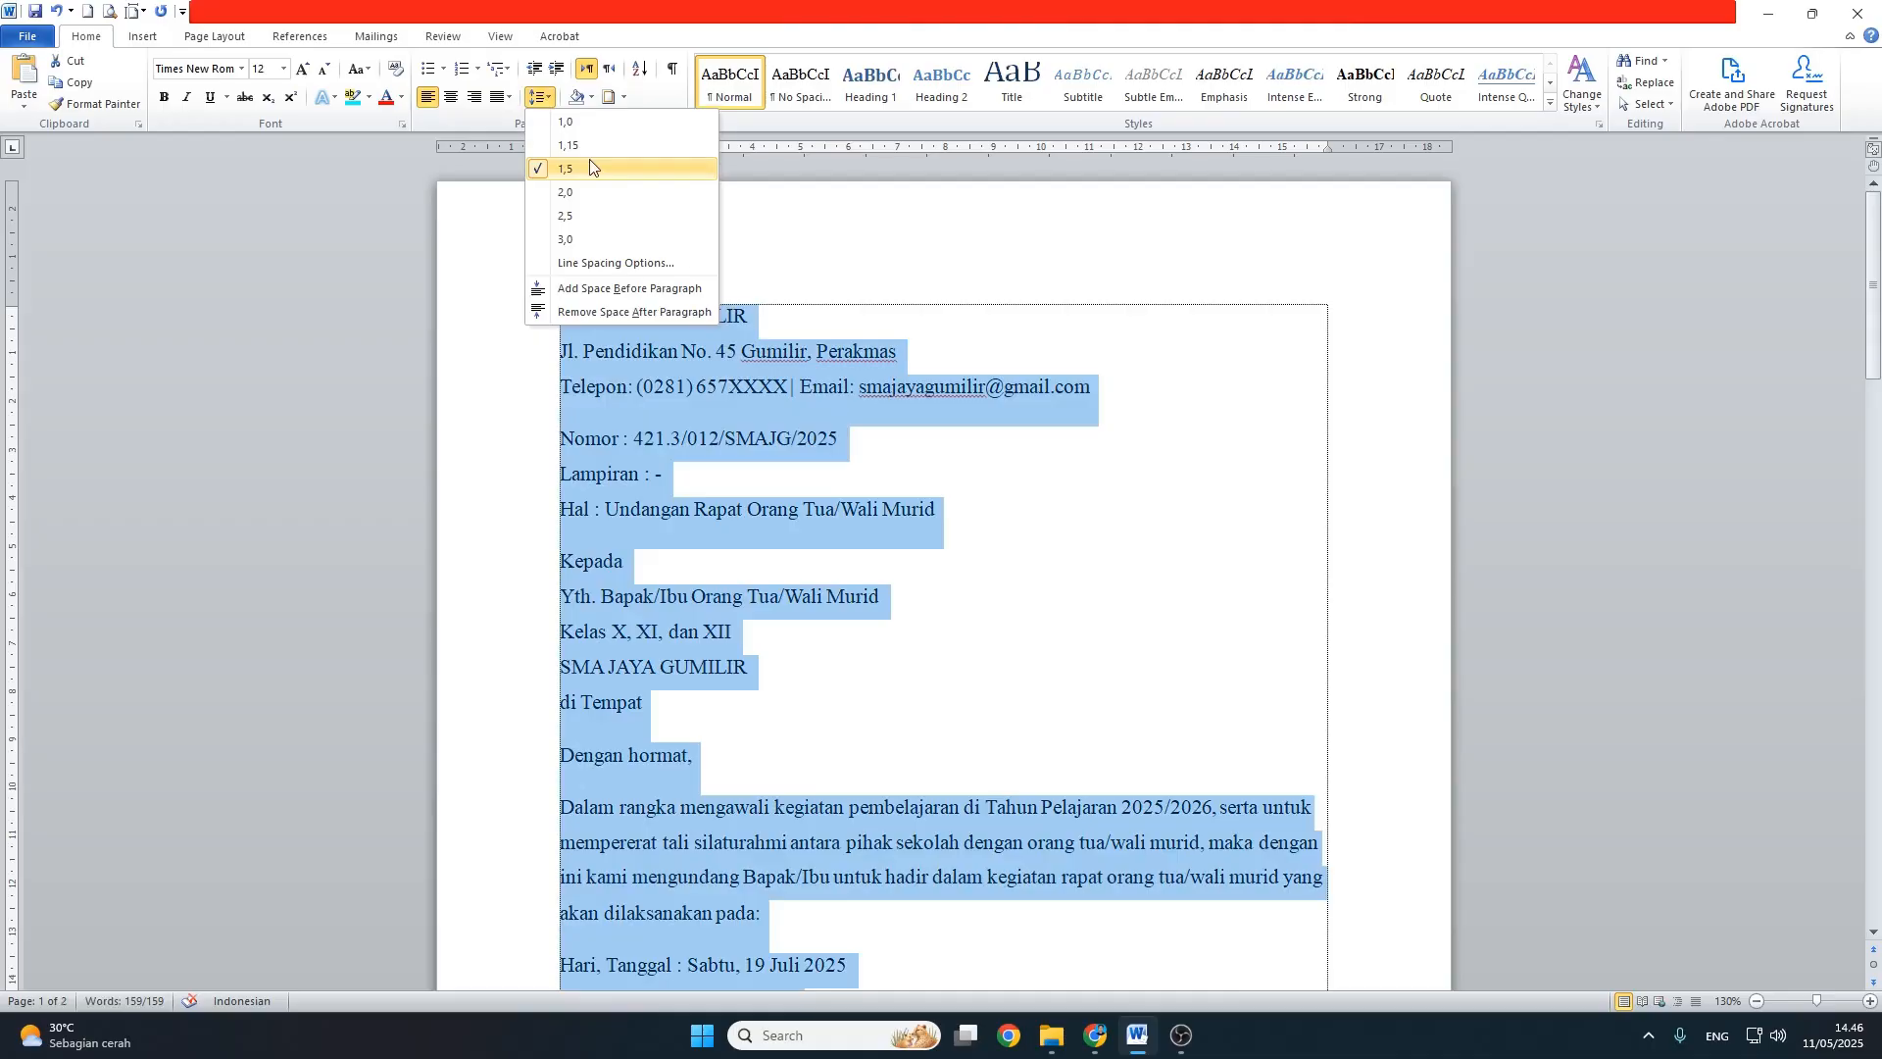
left_click(541, 98)
Step: Remove the space after every paragraph in the letter and check the resulting layout
left_click(541, 98)
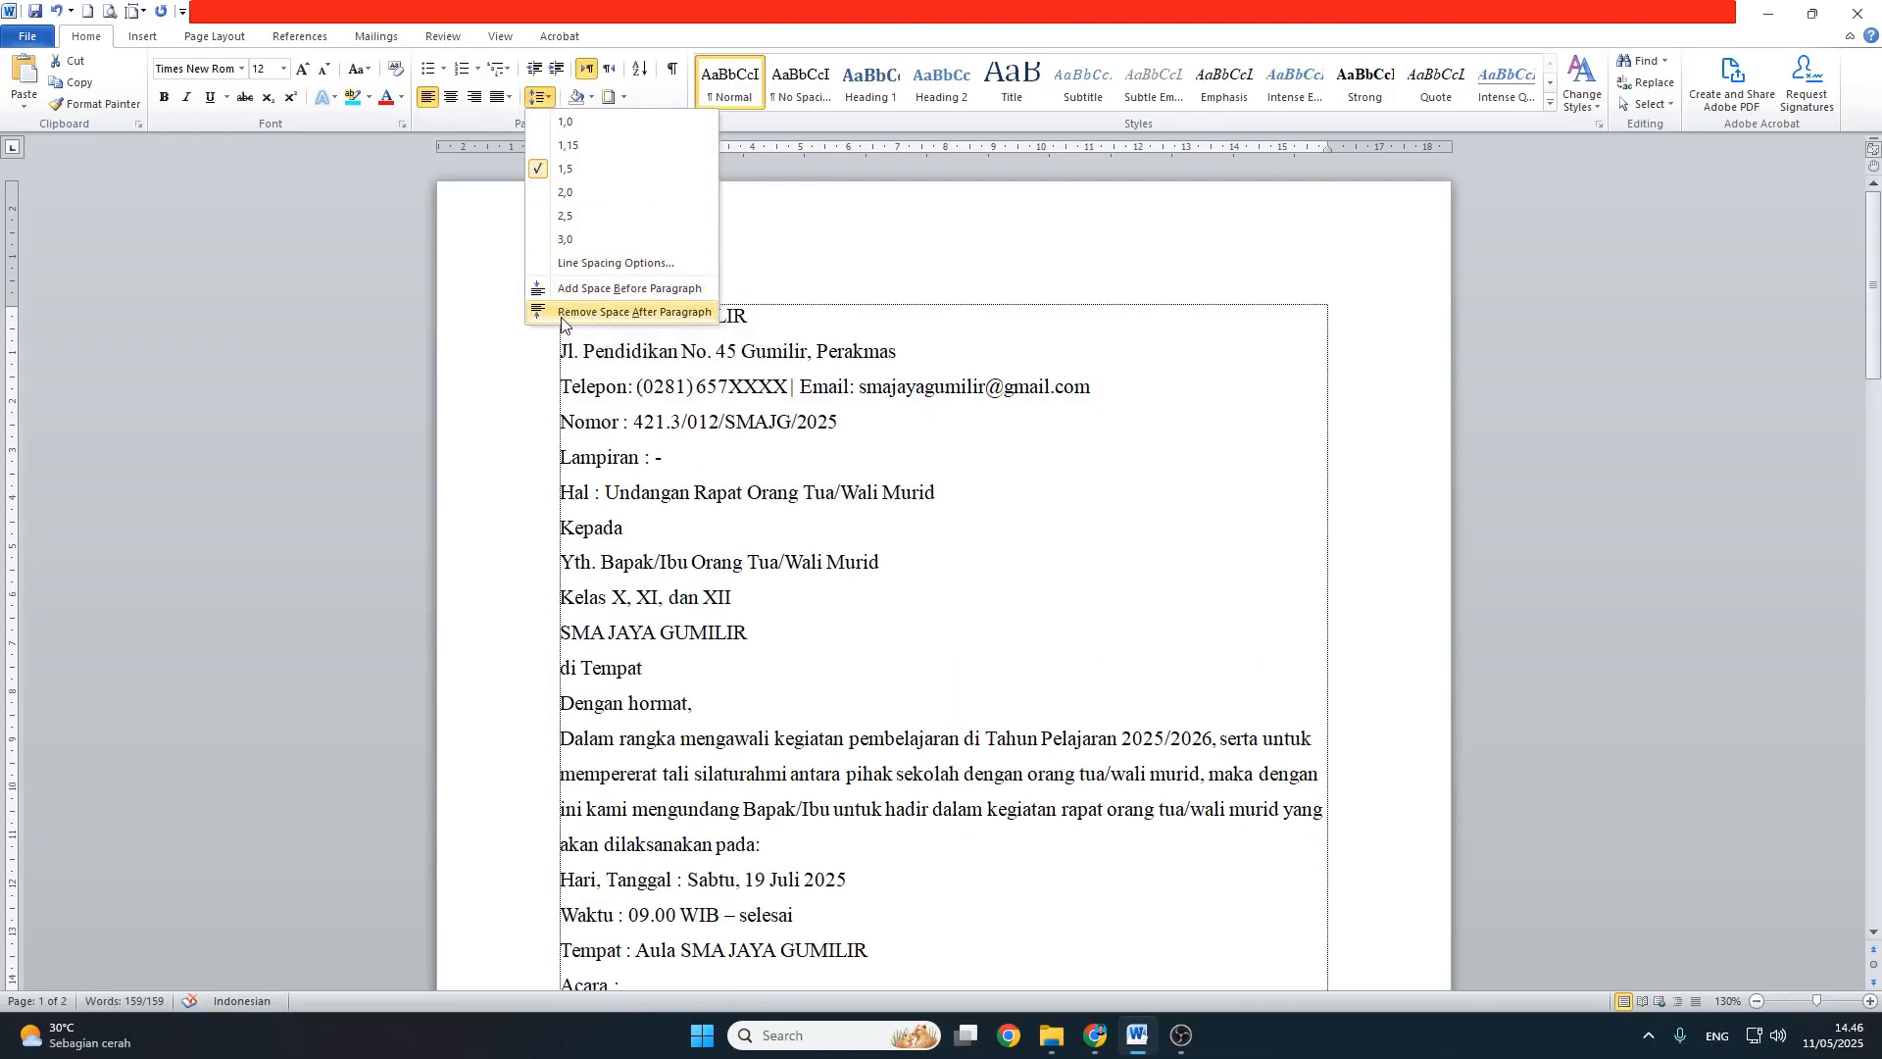
left_click(627, 312)
left_click(672, 370)
scroll(669, 349, "down", 3)
scroll(670, 348, "down", 5)
scroll(669, 348, "up", 7)
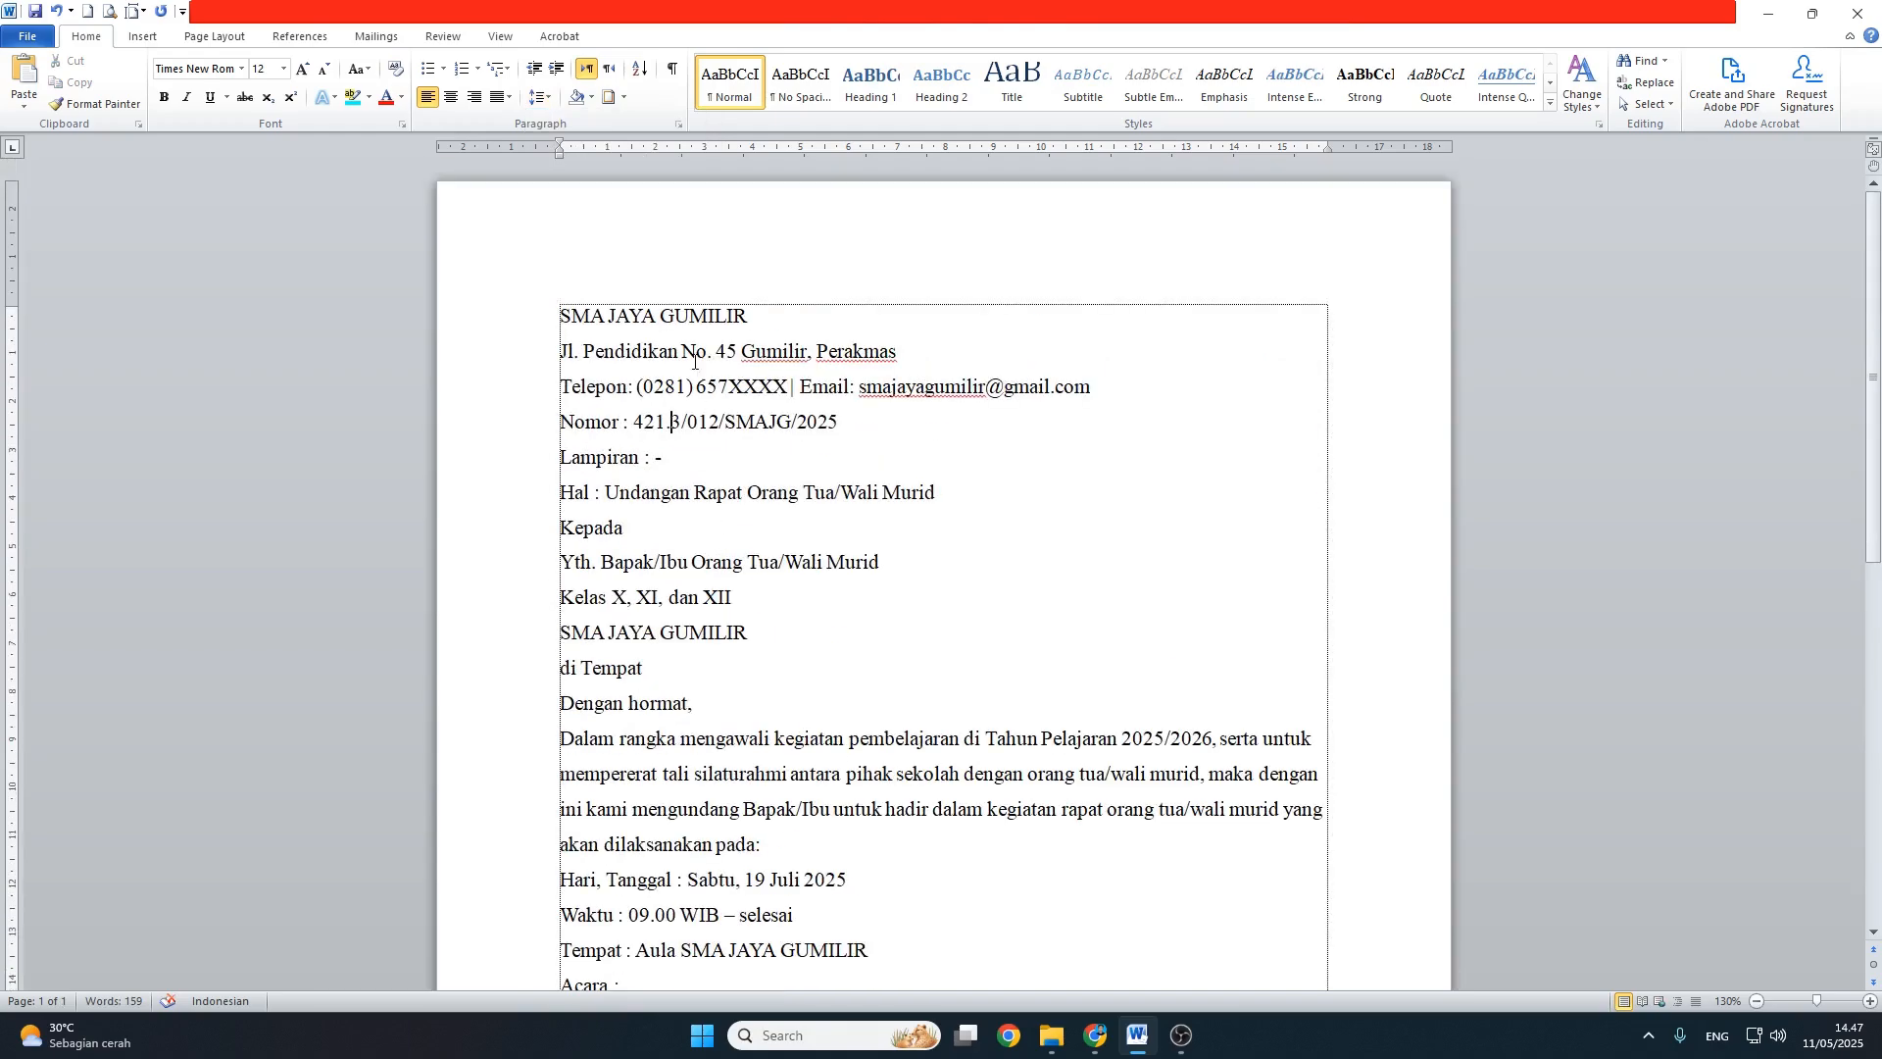
Step: Insert a blank line after the letterhead, after the "Hal" line and after "di Tempat" to separate the blocks
key("Return")
left_click(941, 536)
key("Return")
scroll(671, 543, "down", 1)
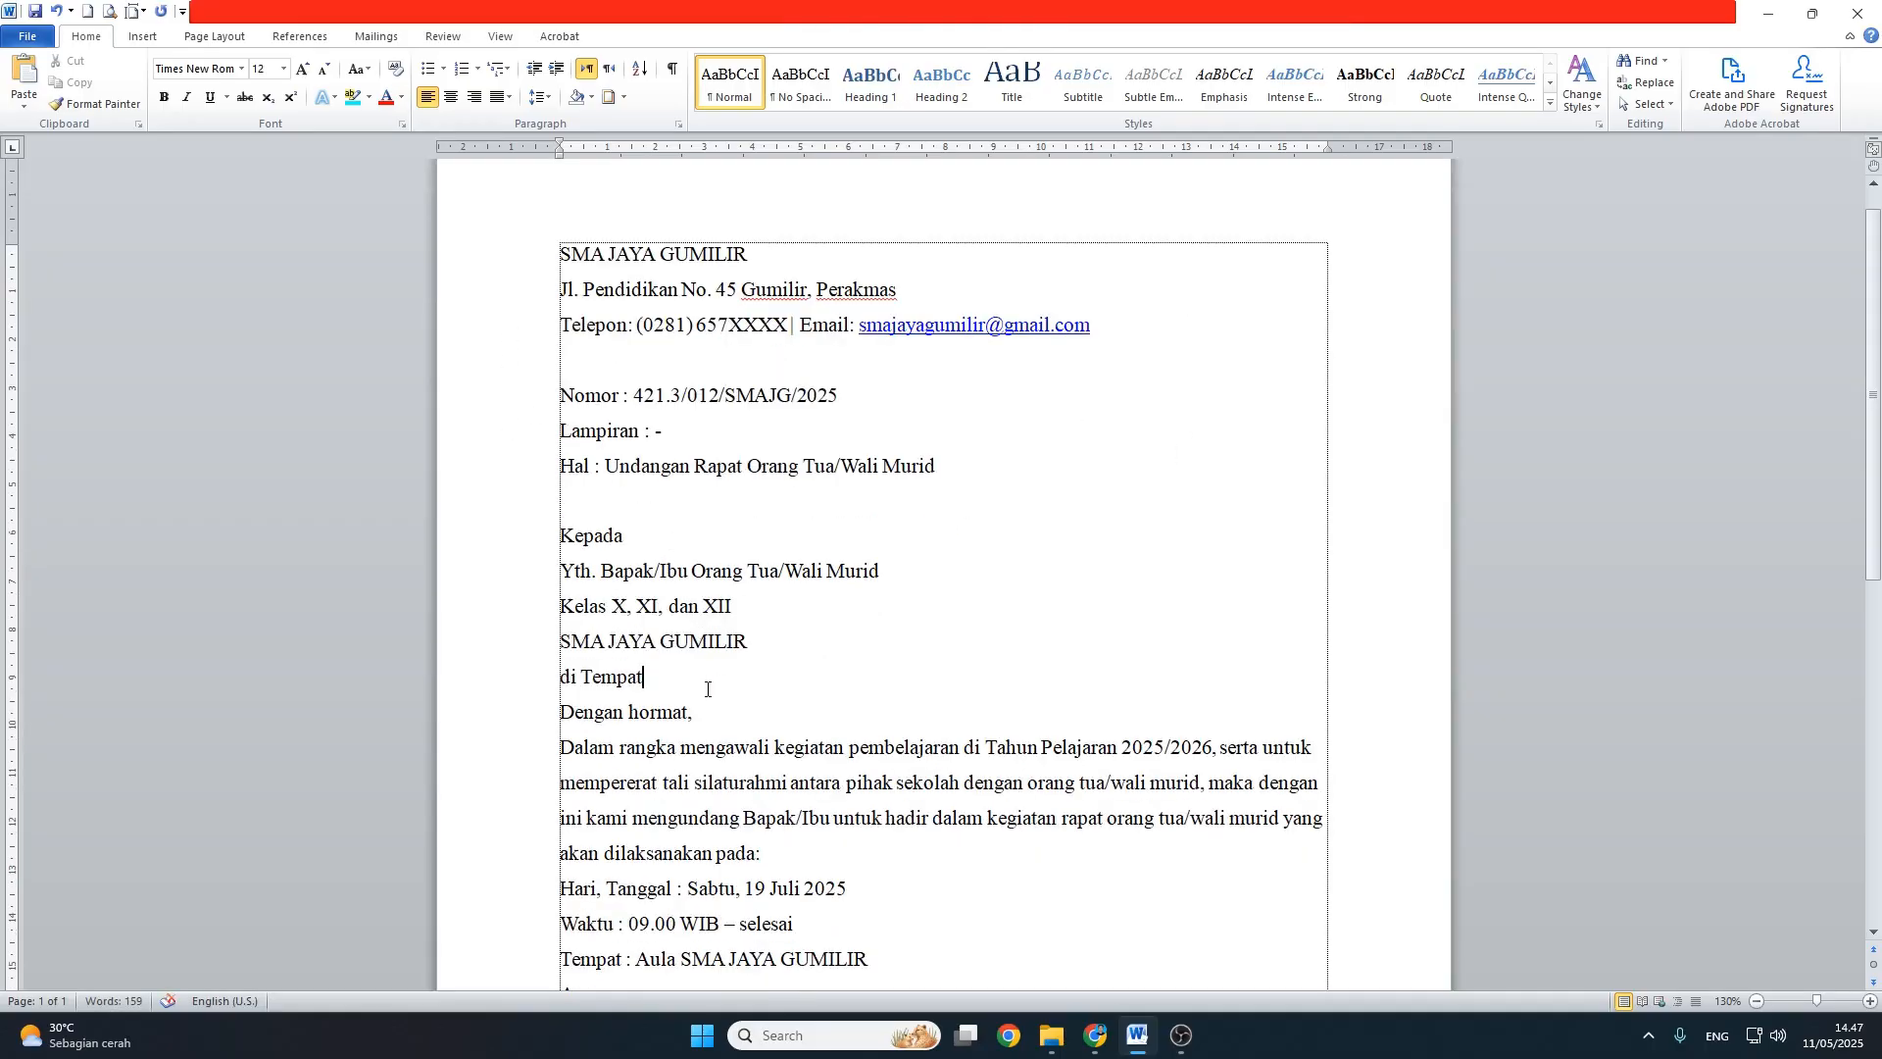
left_click(706, 689)
key("Return")
Step: Insert a blank line between the closing greeting "Wassalamu'alaikum warahmatullahi wabarakatuh." and the date line
scroll(710, 688, "down", 10)
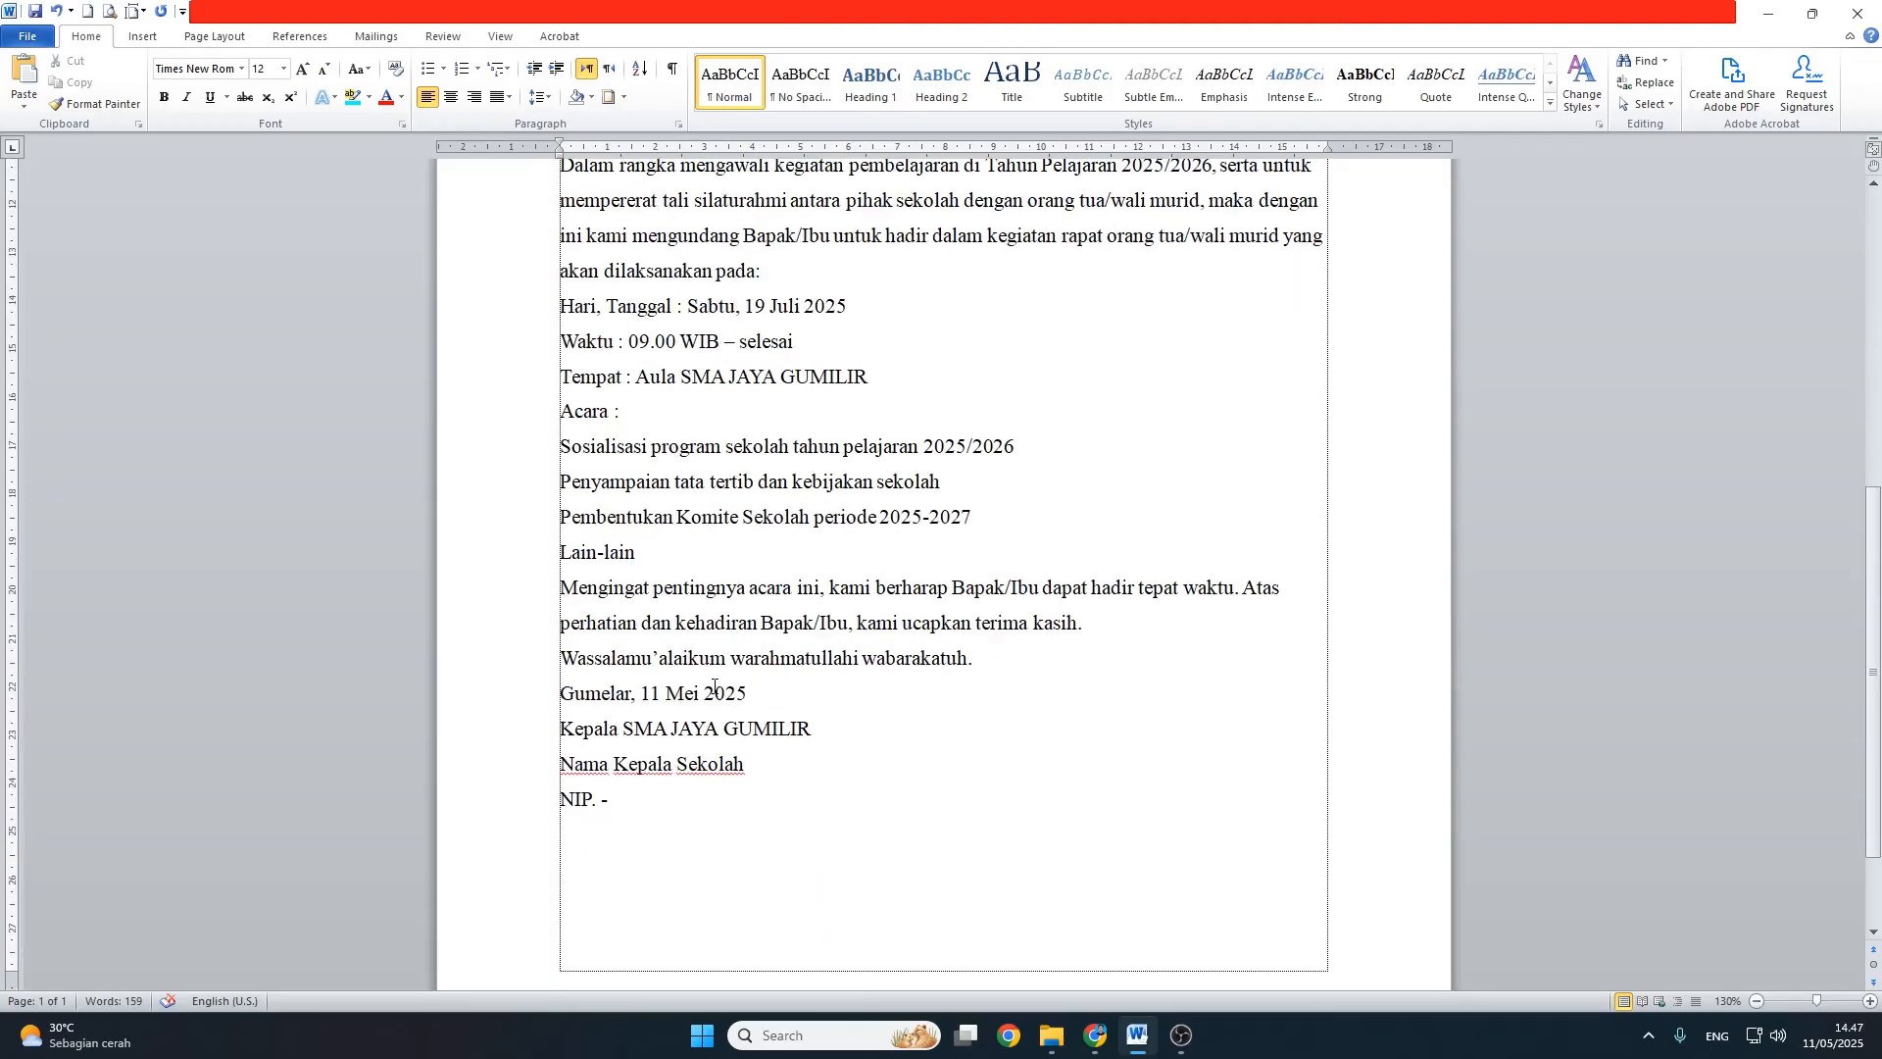
left_click(1011, 669)
key("Return")
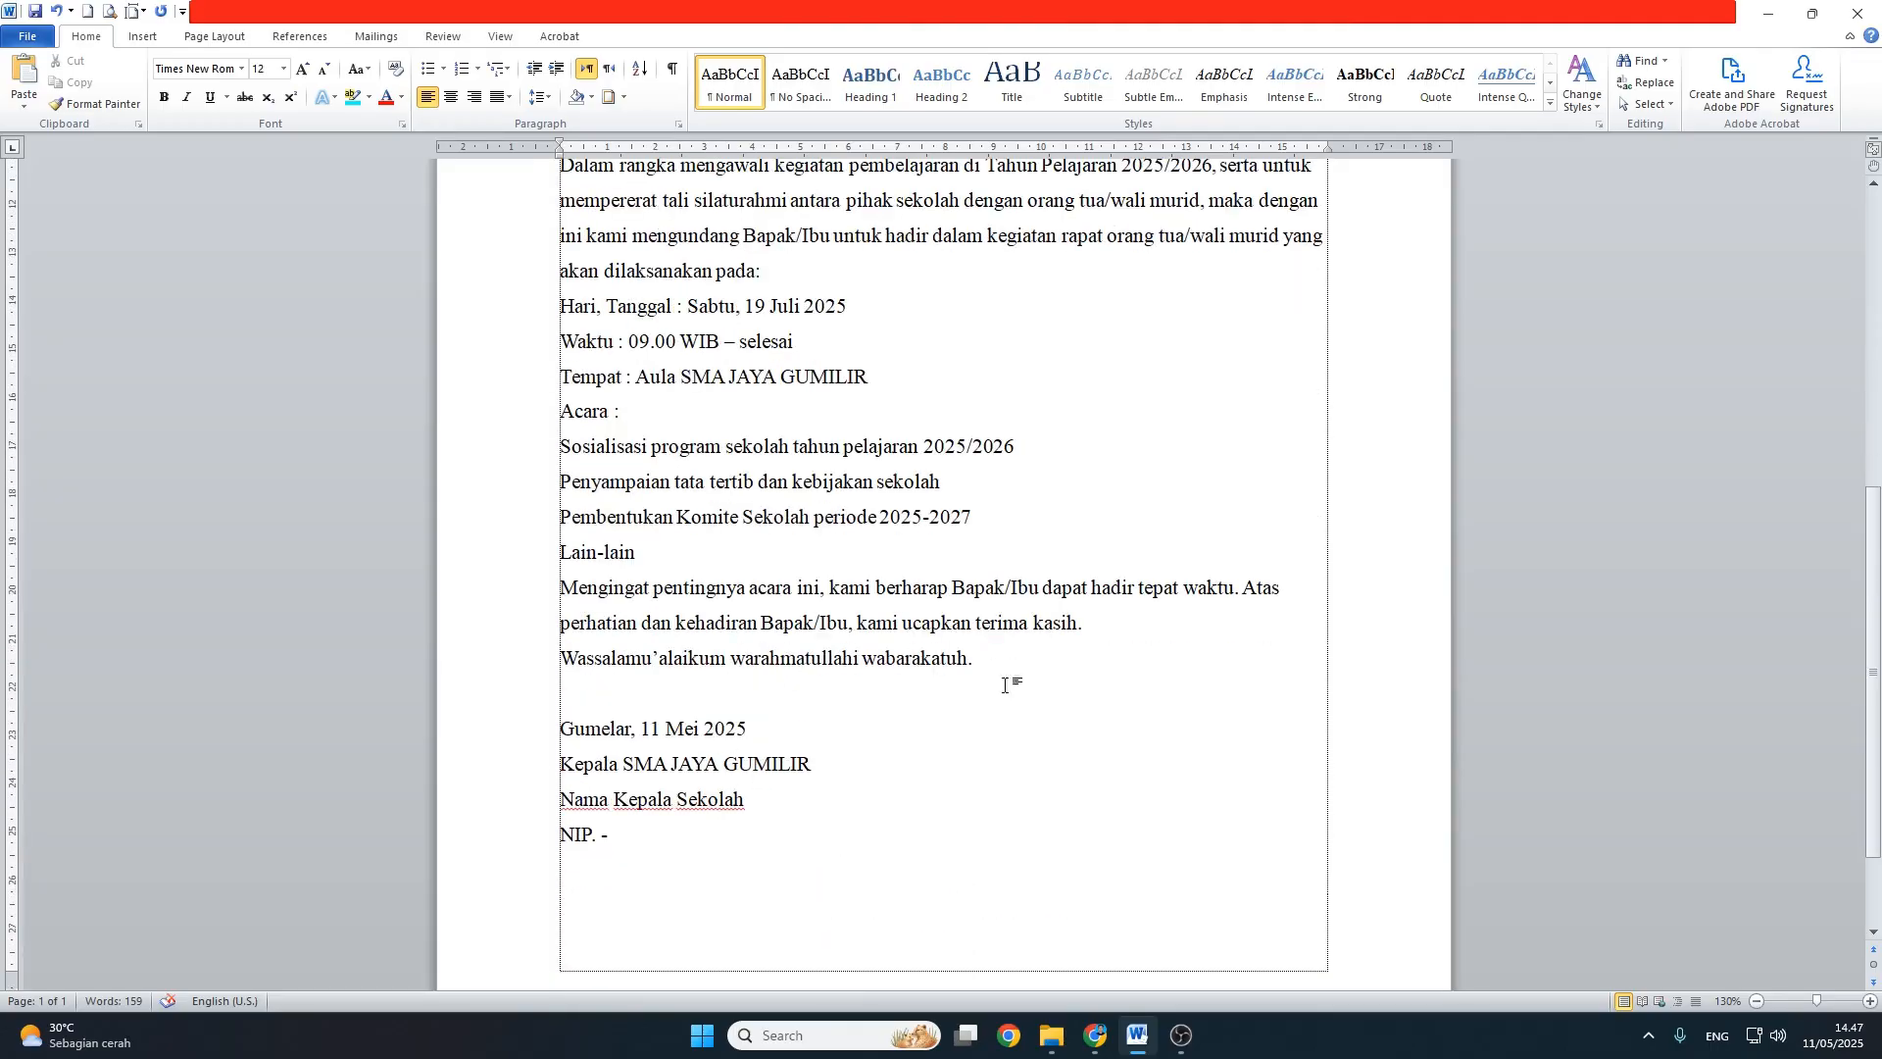
Step: Insert two blank lines between "Kepala SMA JAYA GUMILIR" and "Nama Kepala Sekolah" for the signature
key("Return")
key("Return")
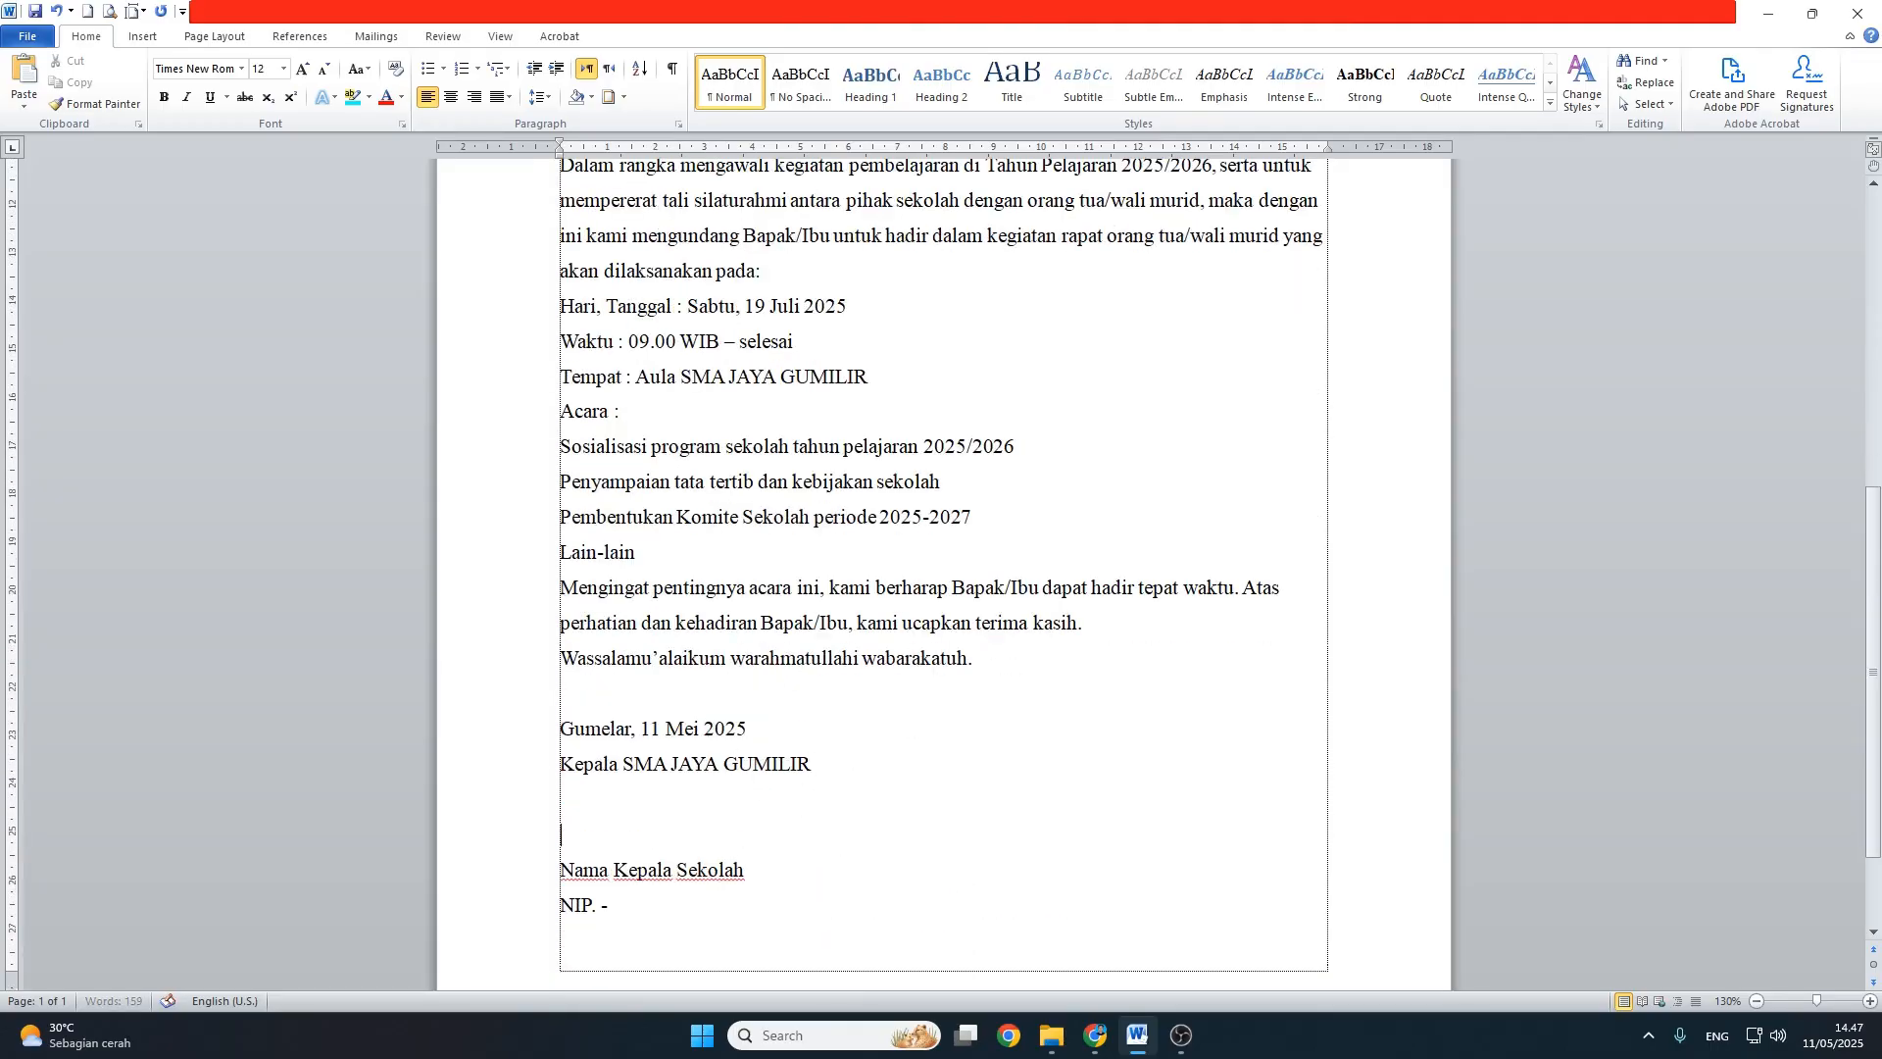
scroll(856, 764, "down", 1)
Step: Center the three letterhead lines containing the school name, address and contact details
scroll(856, 770, "up", 8)
scroll(856, 772, "up", 4)
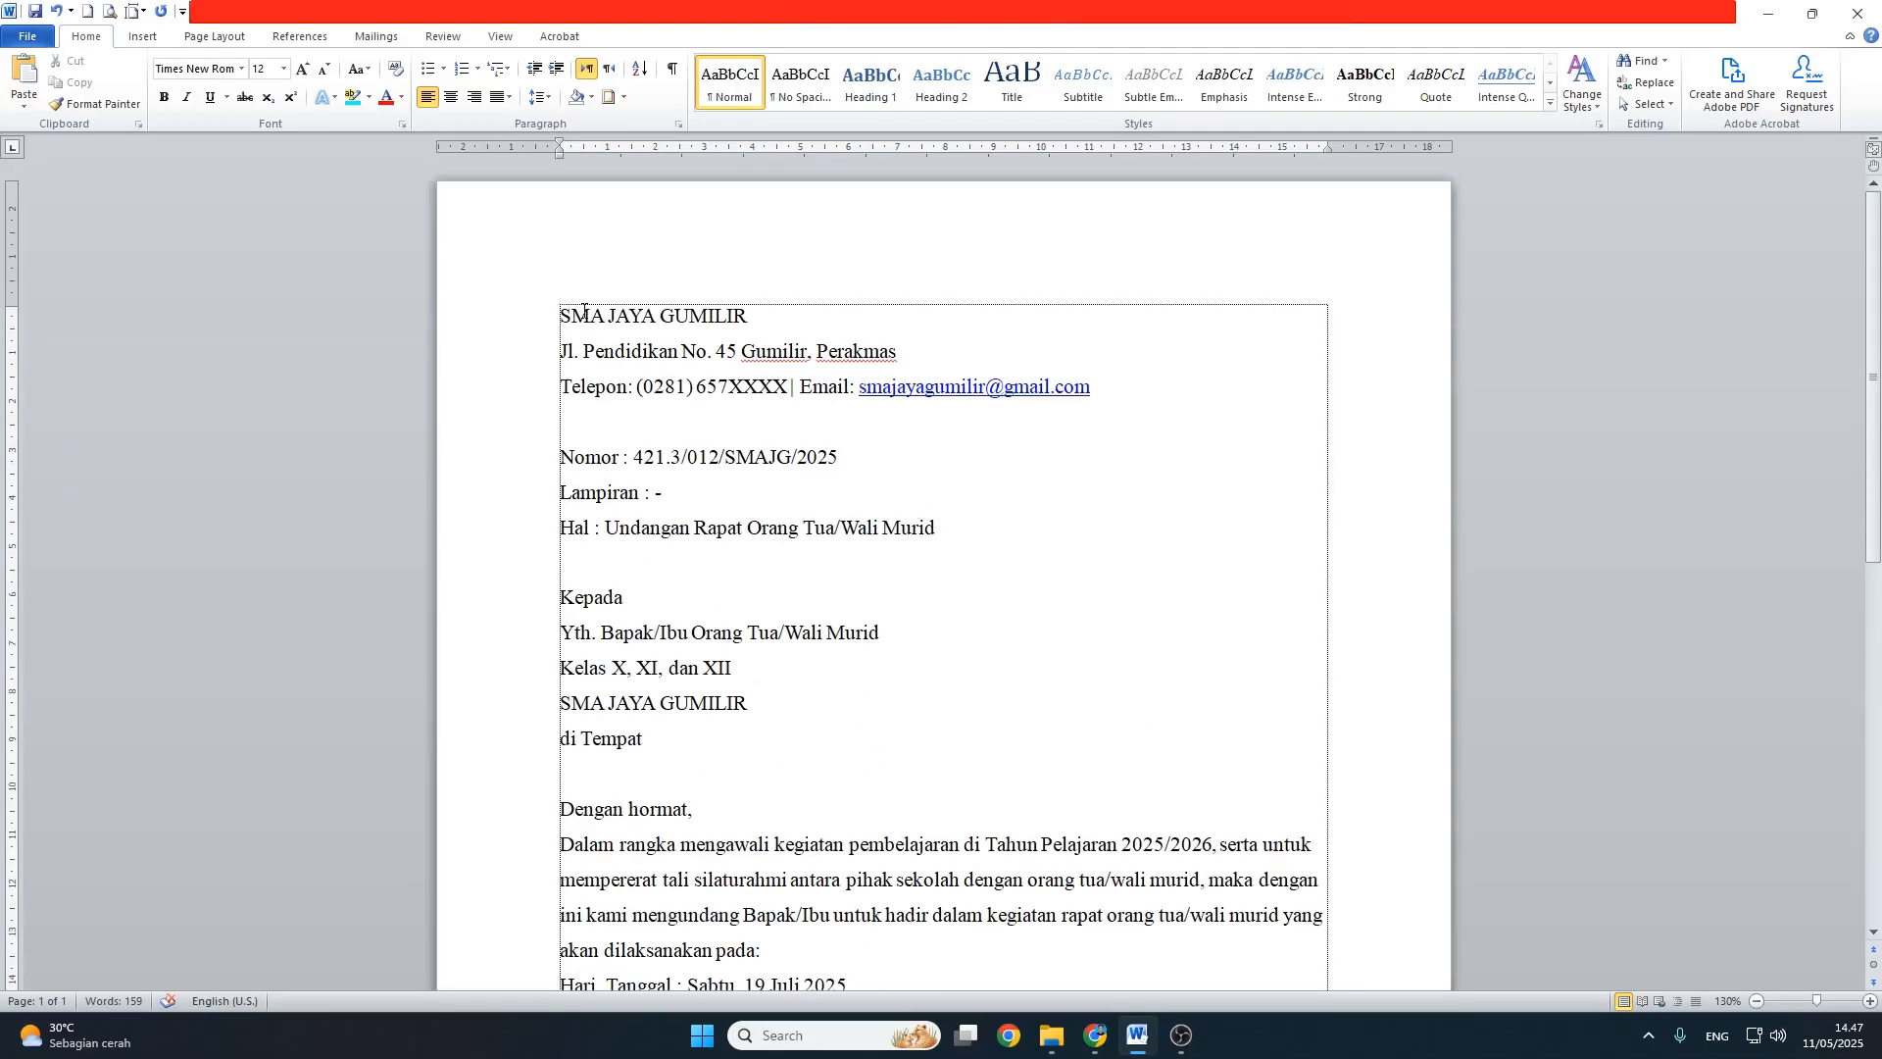
left_click_drag(561, 315, 747, 316)
left_click(696, 351)
scroll(717, 496, "down", 13)
scroll(748, 664, "up", 13)
left_click(567, 374)
left_click_drag(559, 316, 1176, 395)
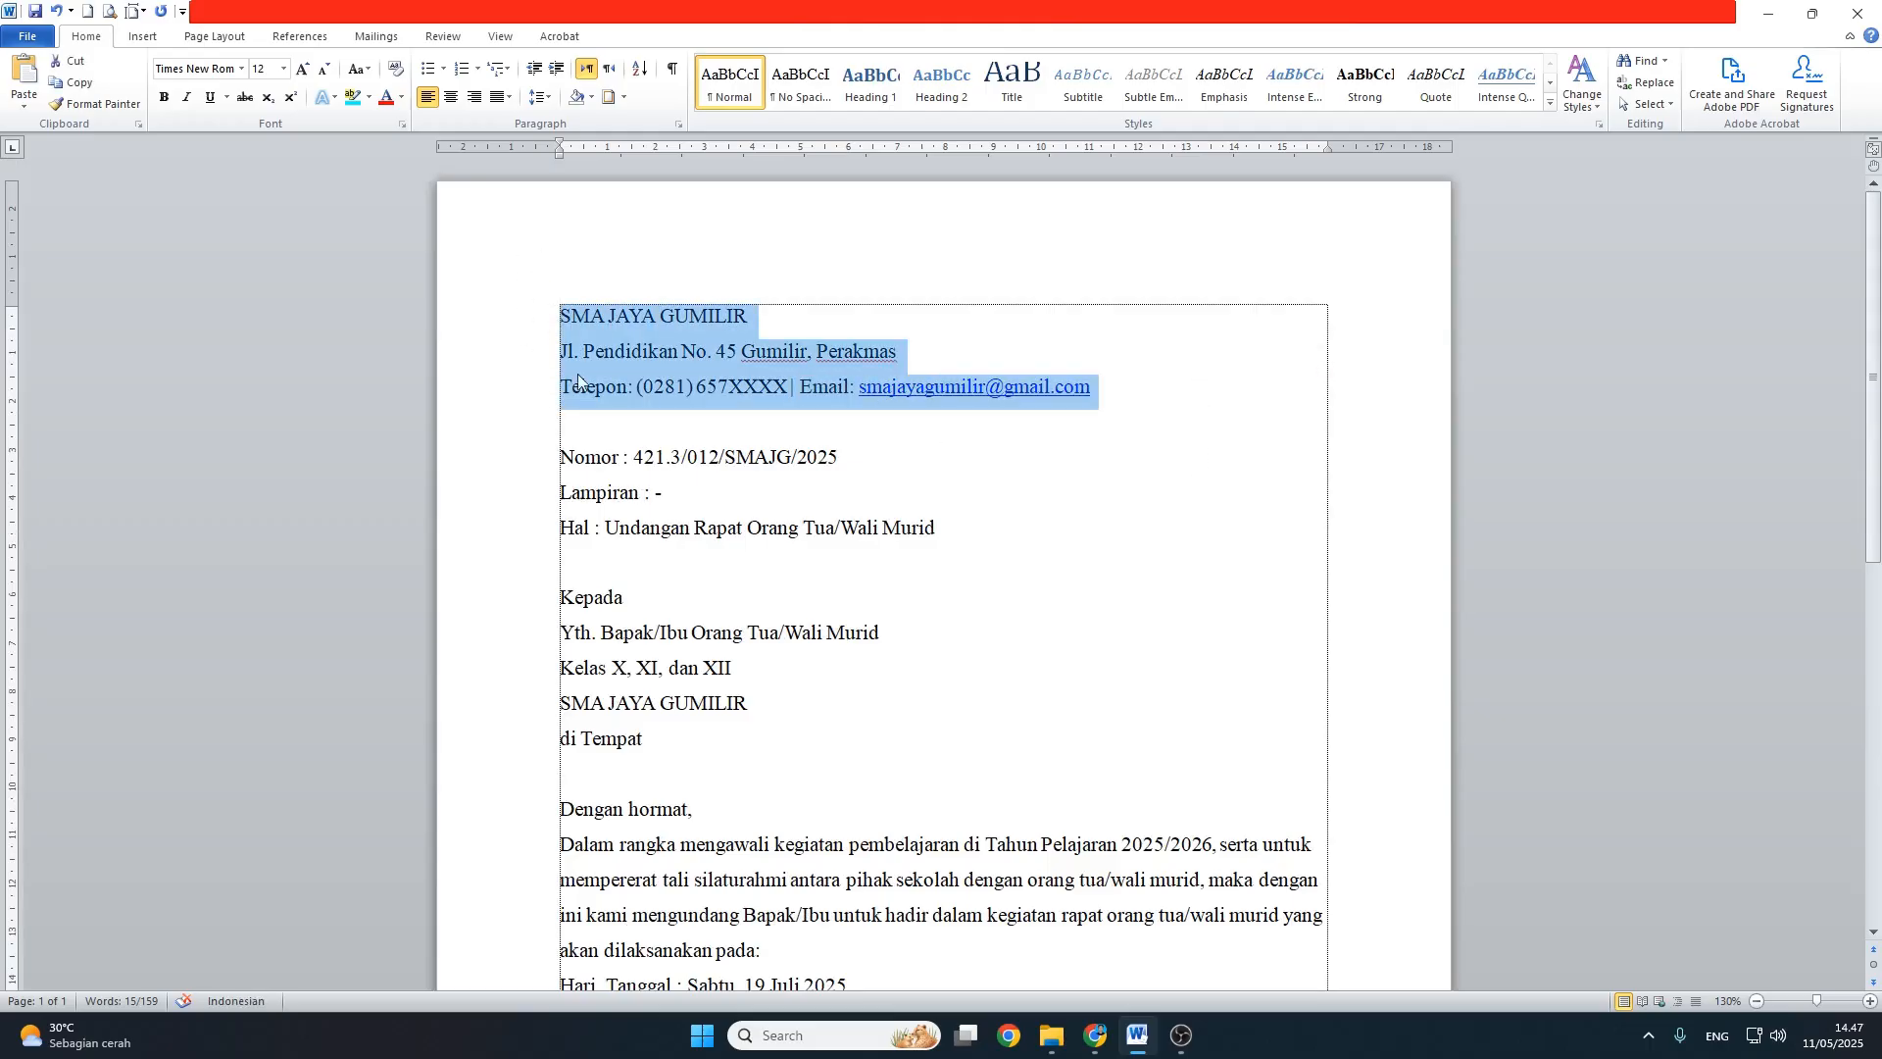
left_click(454, 98)
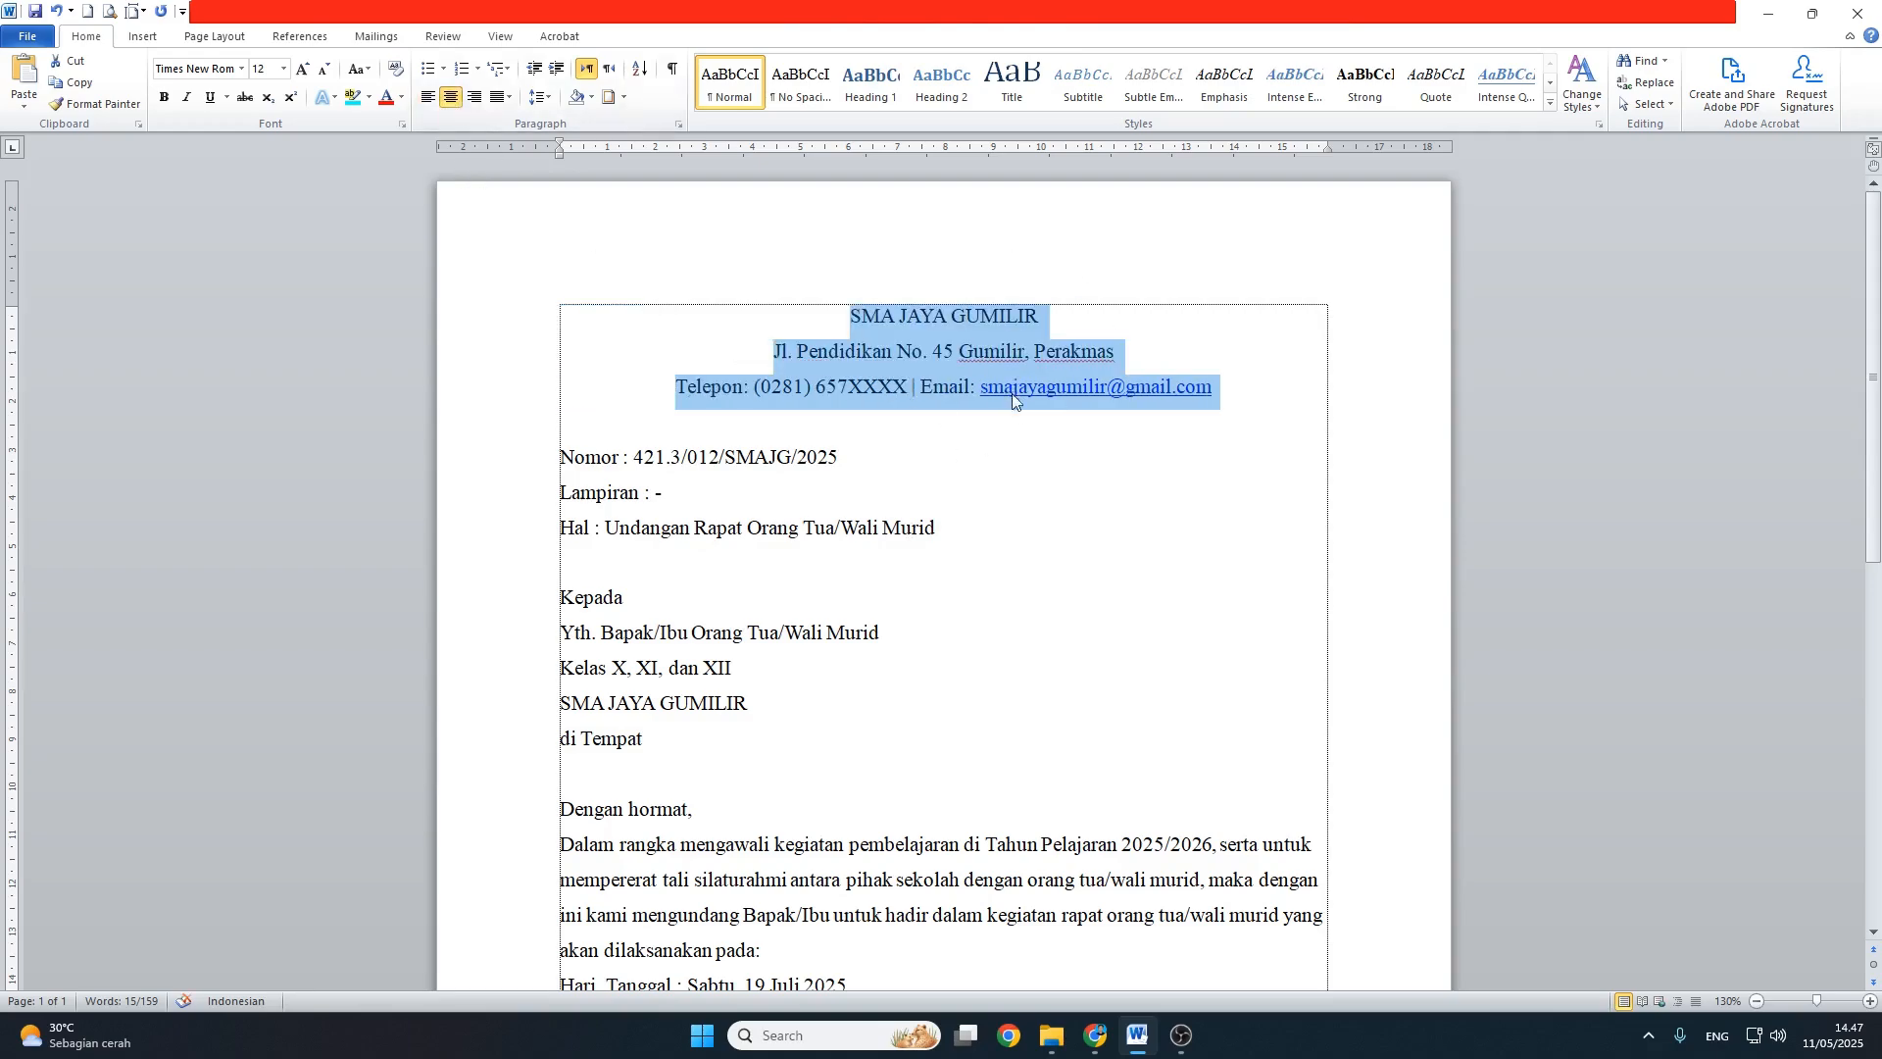
Step: Enlarge the school name "SMA JAYA GUMILIR" in the letterhead to 18 pt and make it bold
left_click(834, 419)
double_click(872, 317)
left_click_drag(922, 317, 1039, 318)
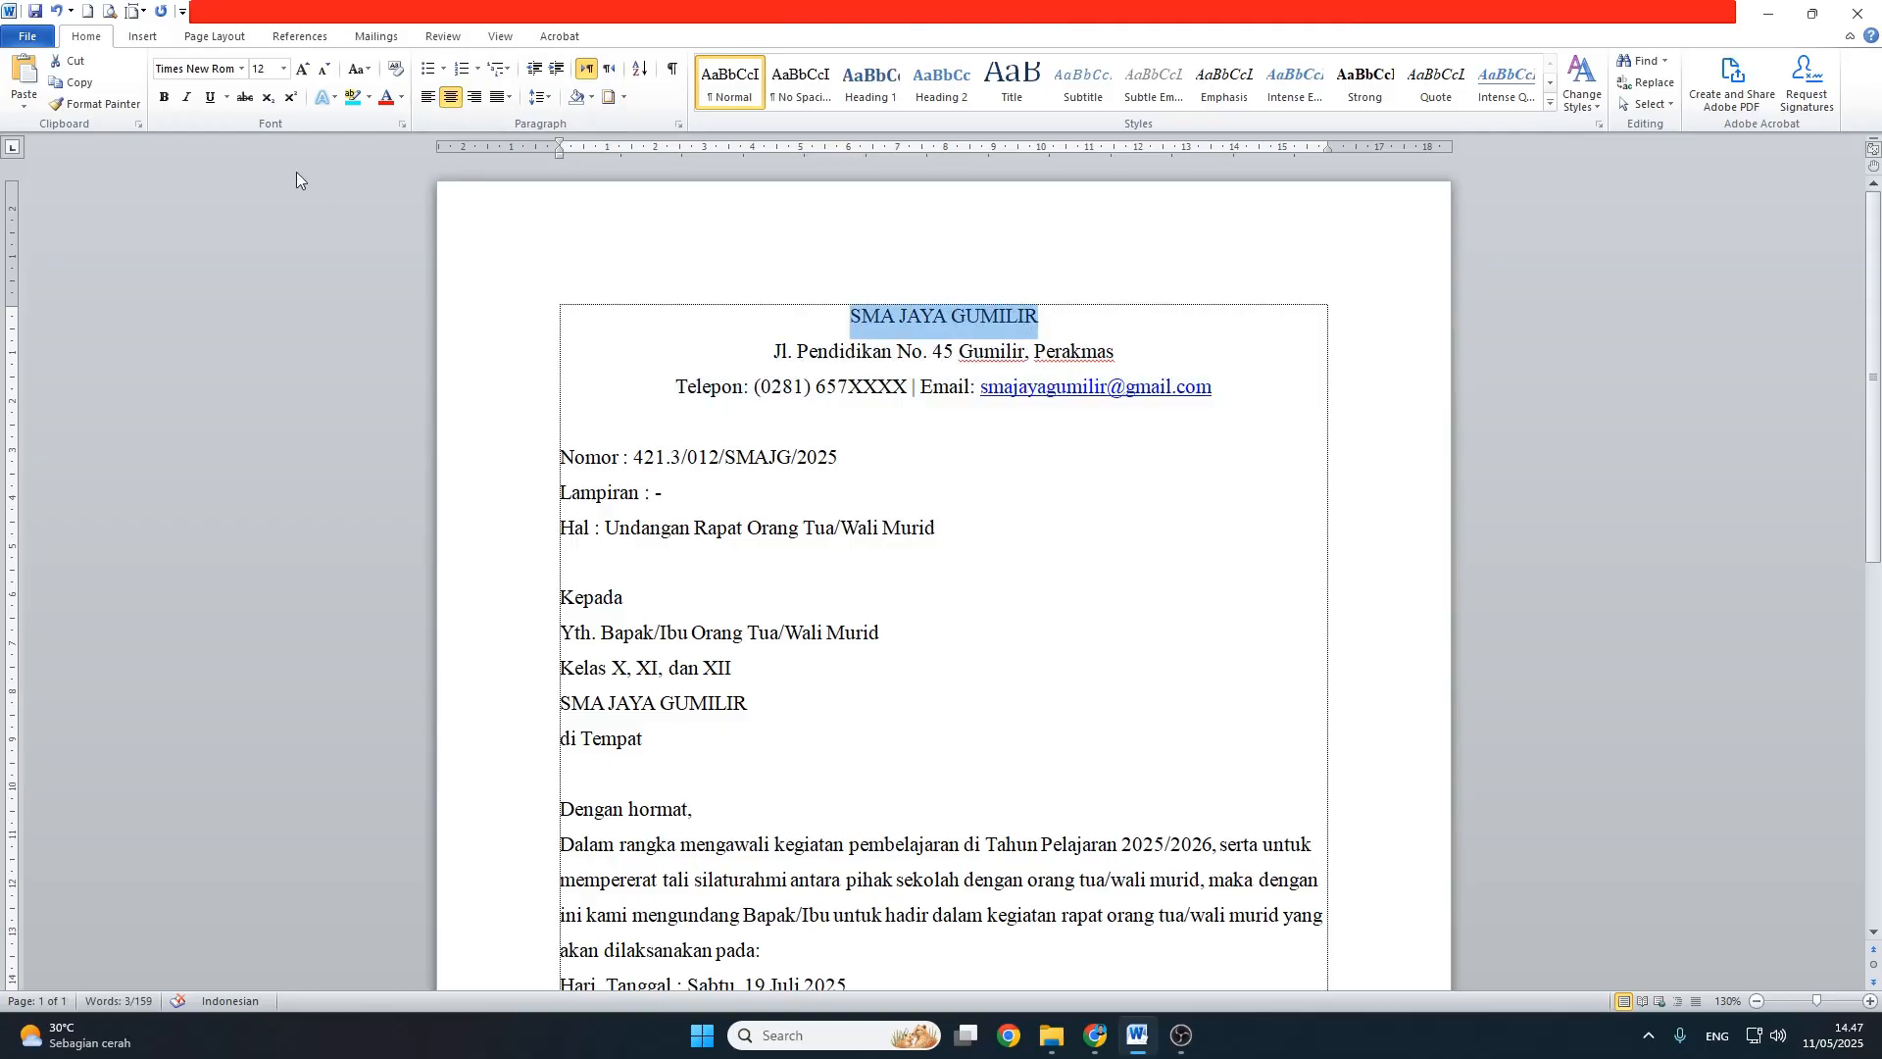
left_click(303, 69)
left_click(303, 70)
left_click(303, 69)
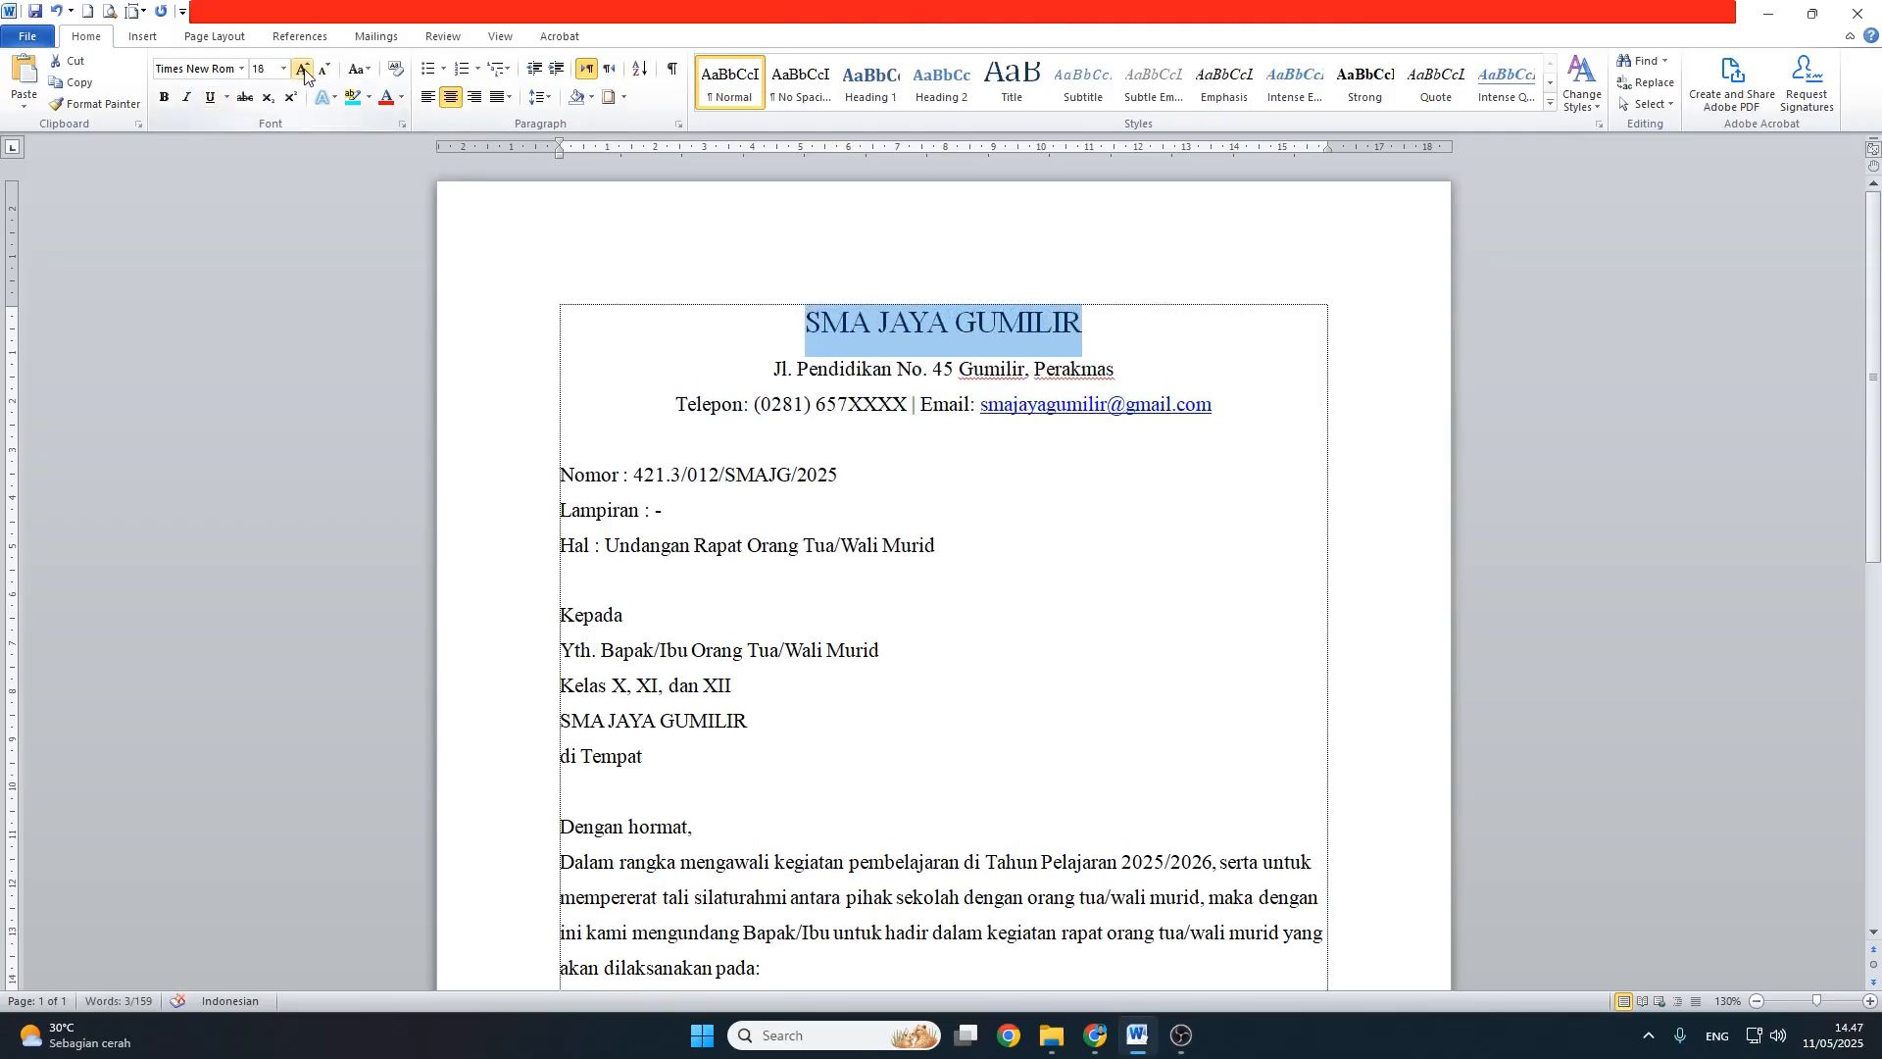
left_click(164, 97)
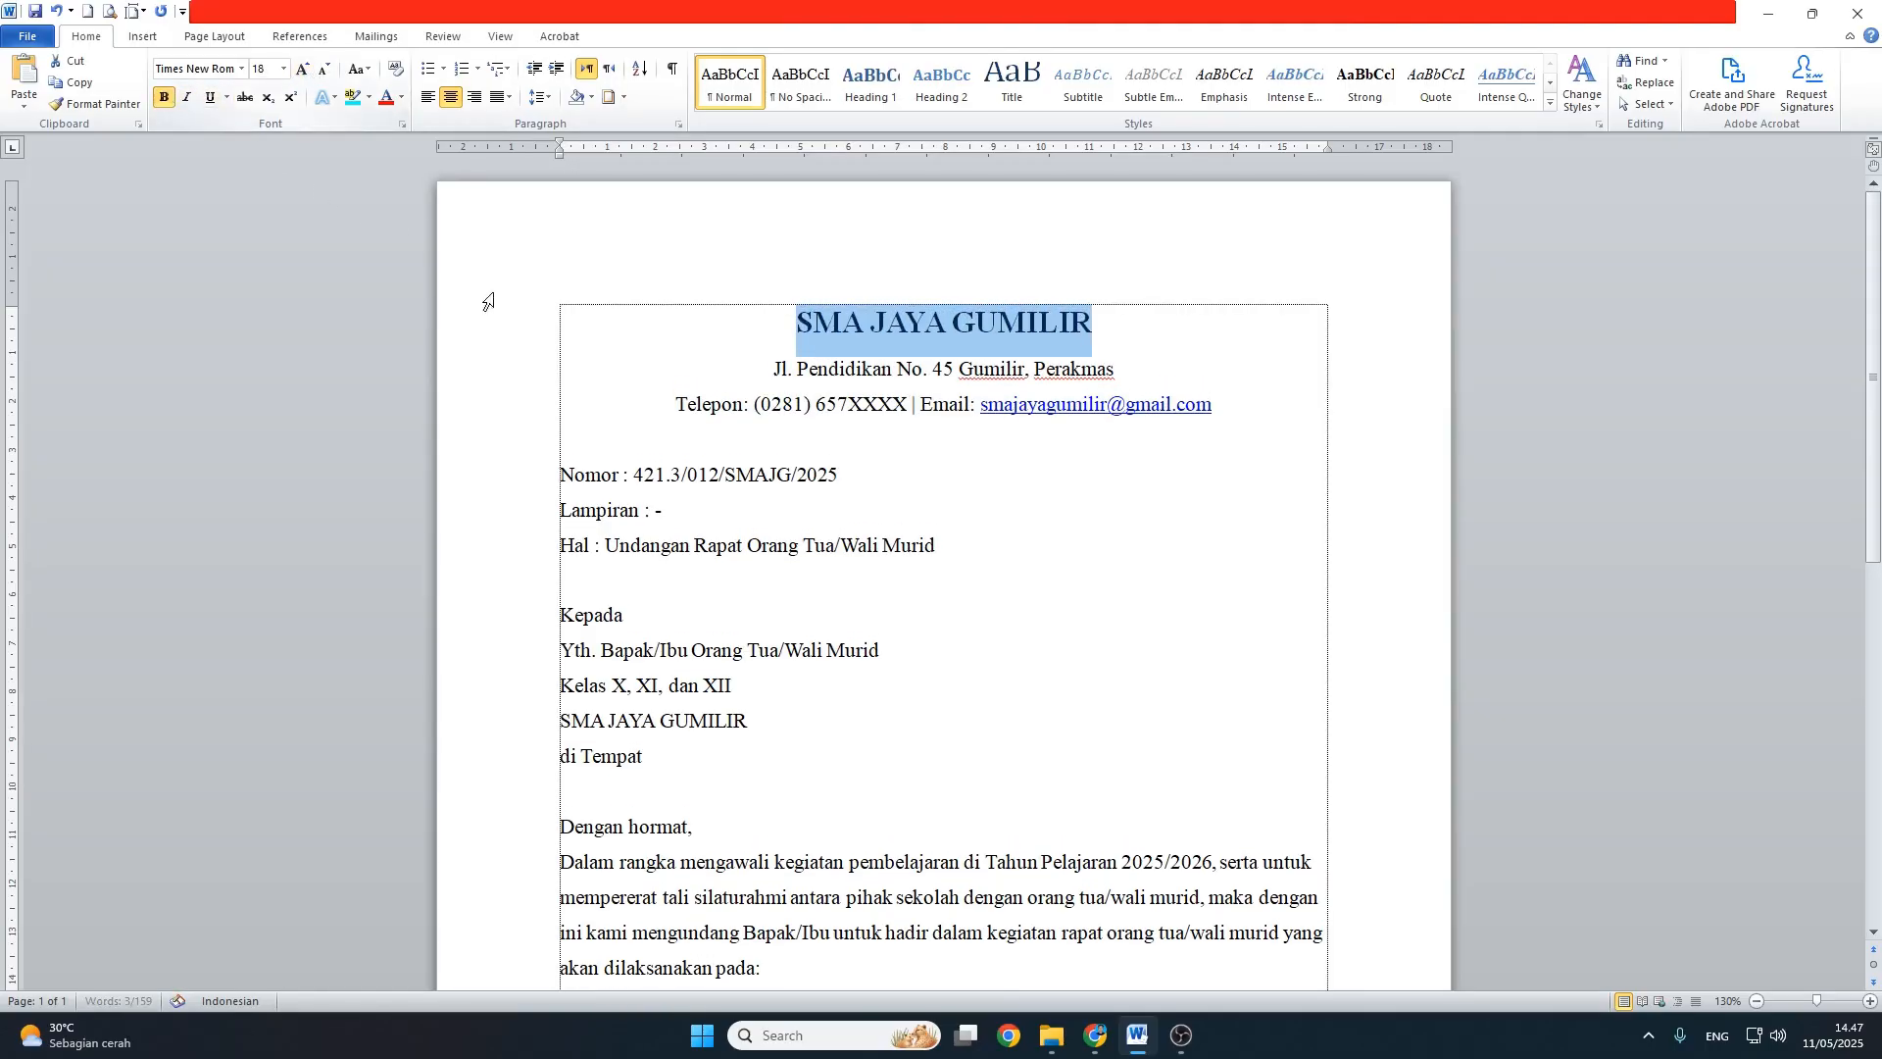
Step: Add a bottom border beneath the letterhead's telephone and email line
left_click(845, 338)
left_click(1252, 430)
left_click(1249, 405)
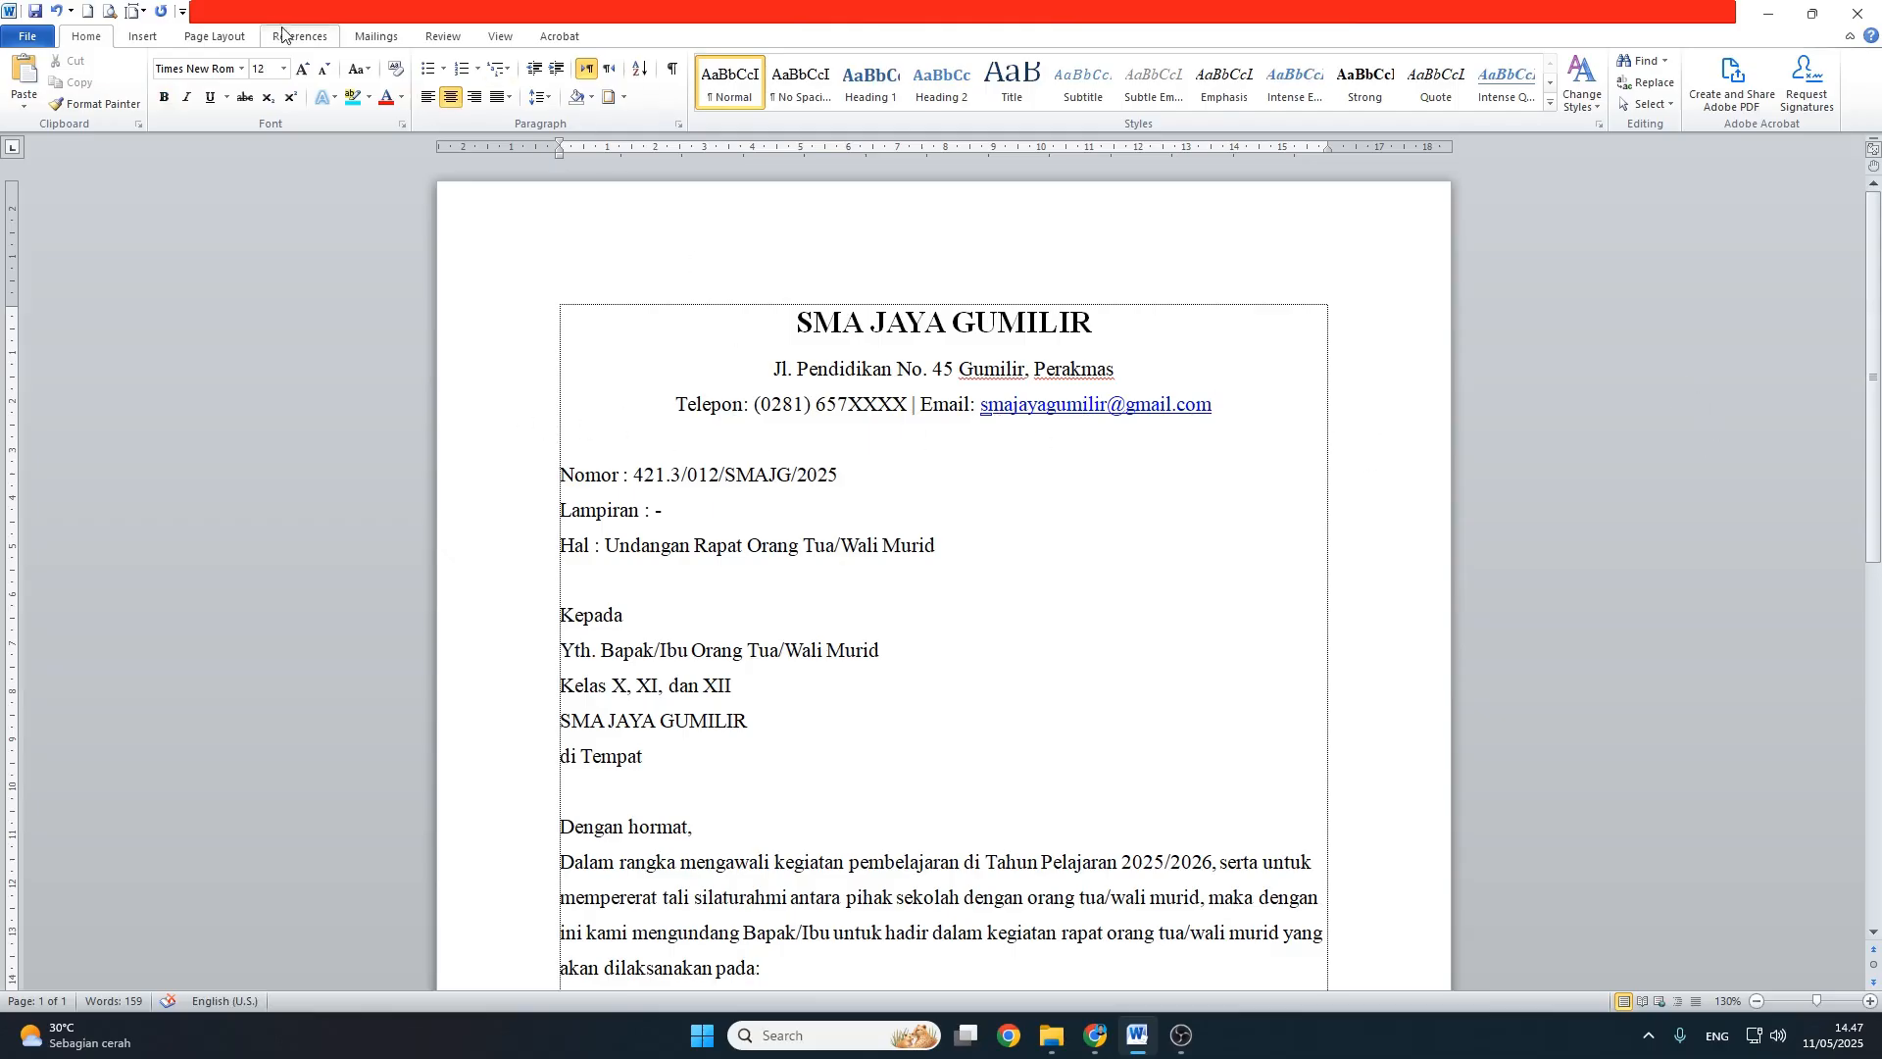
left_click(147, 37)
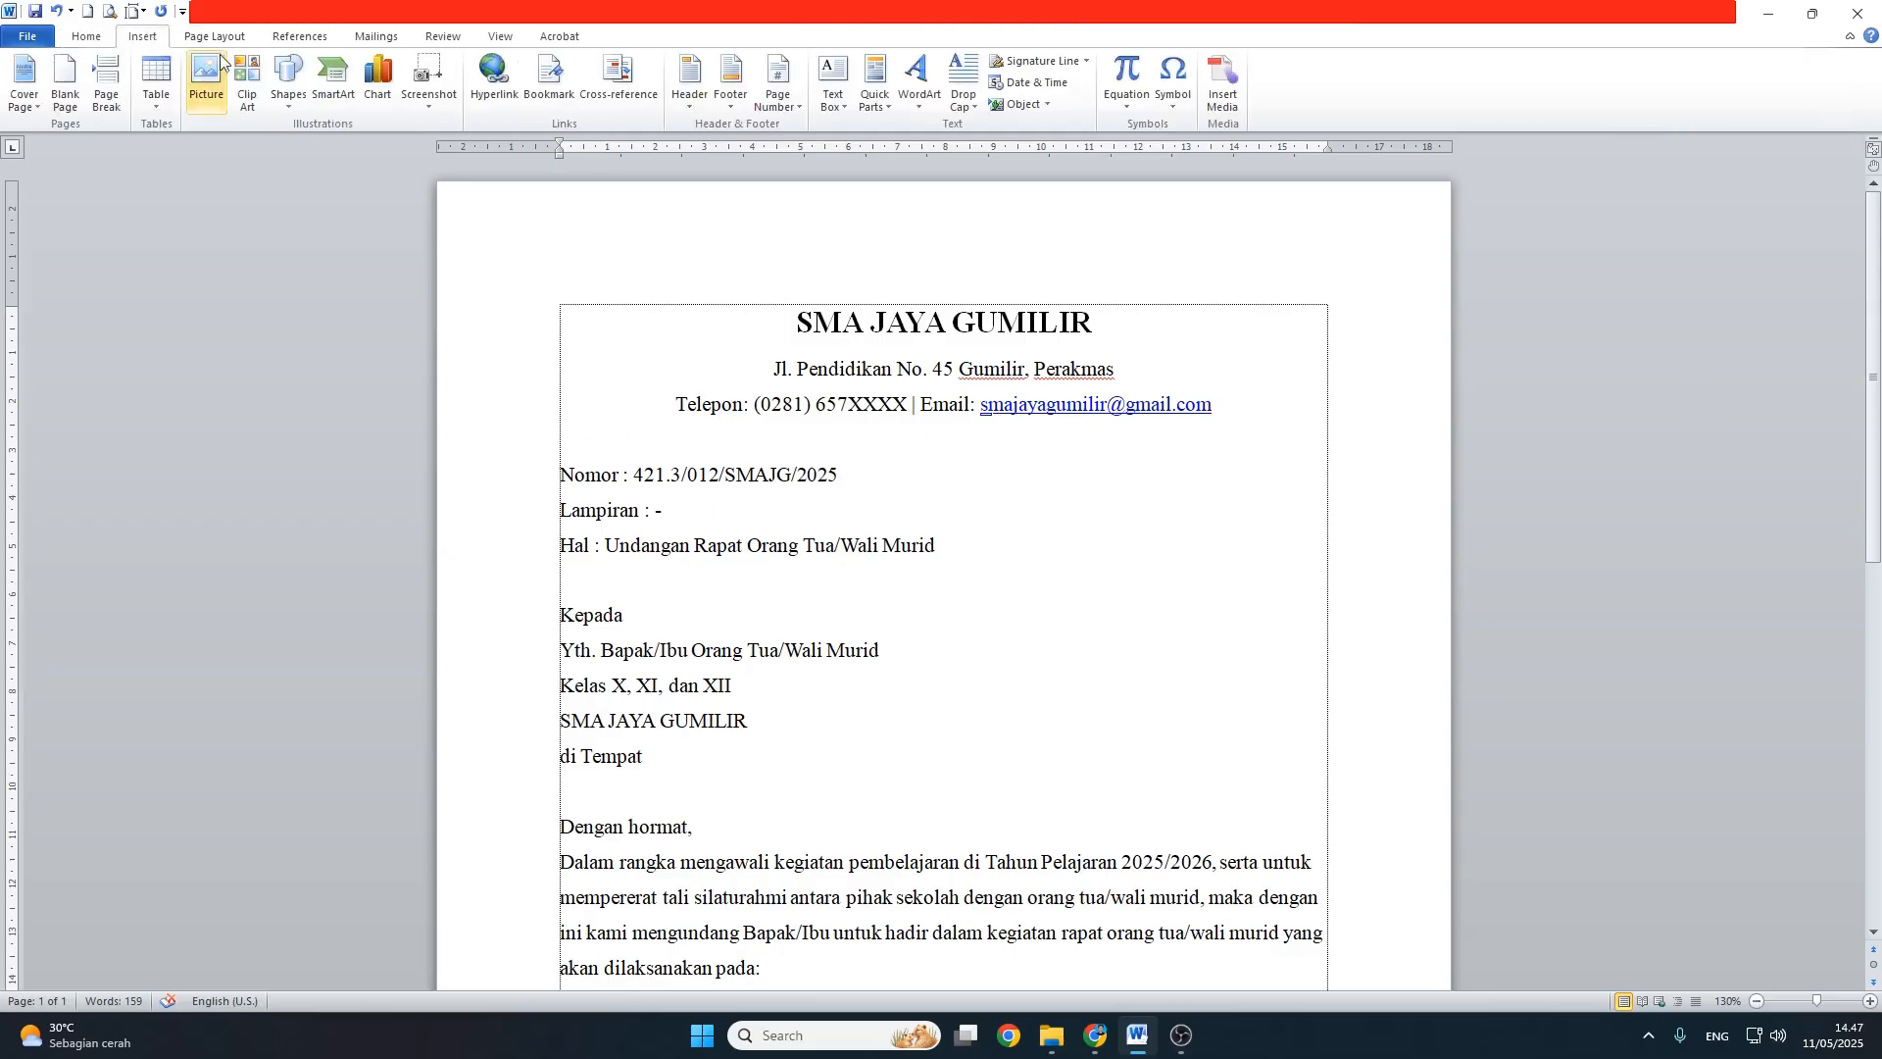
left_click(286, 88)
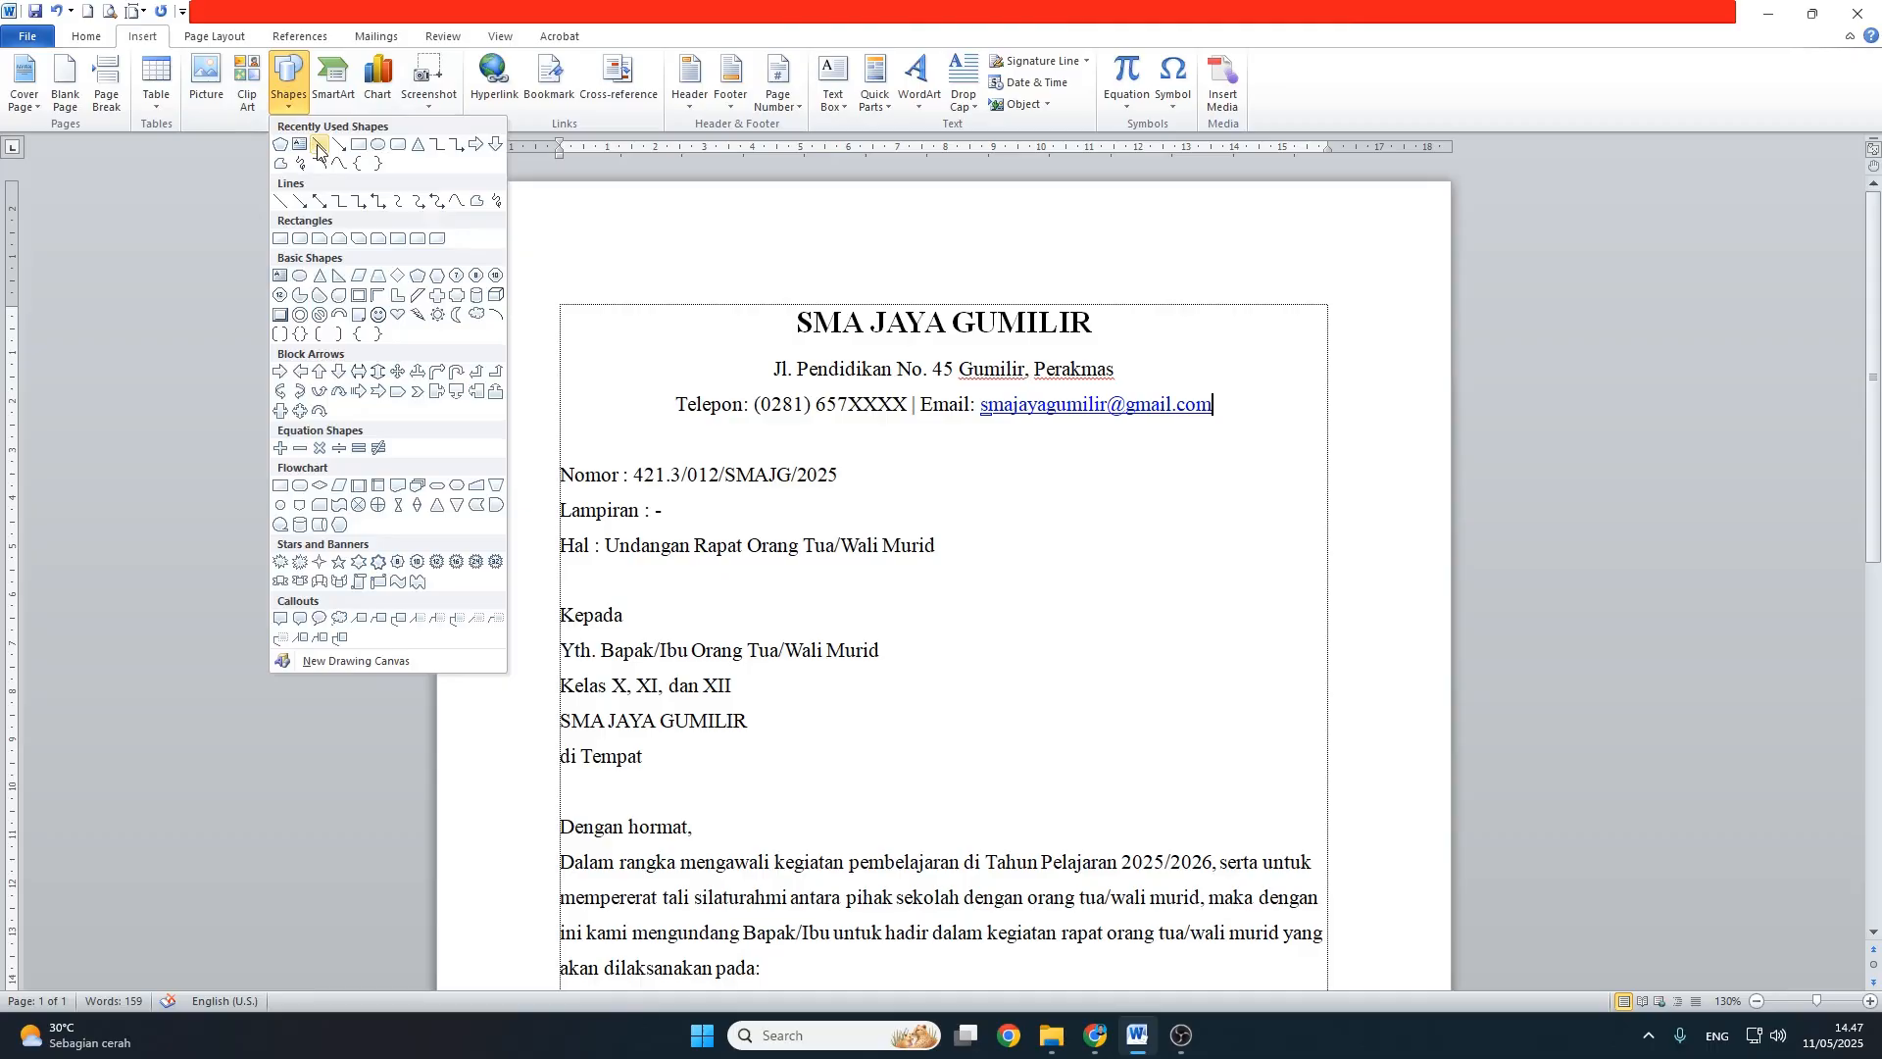
left_click(88, 40)
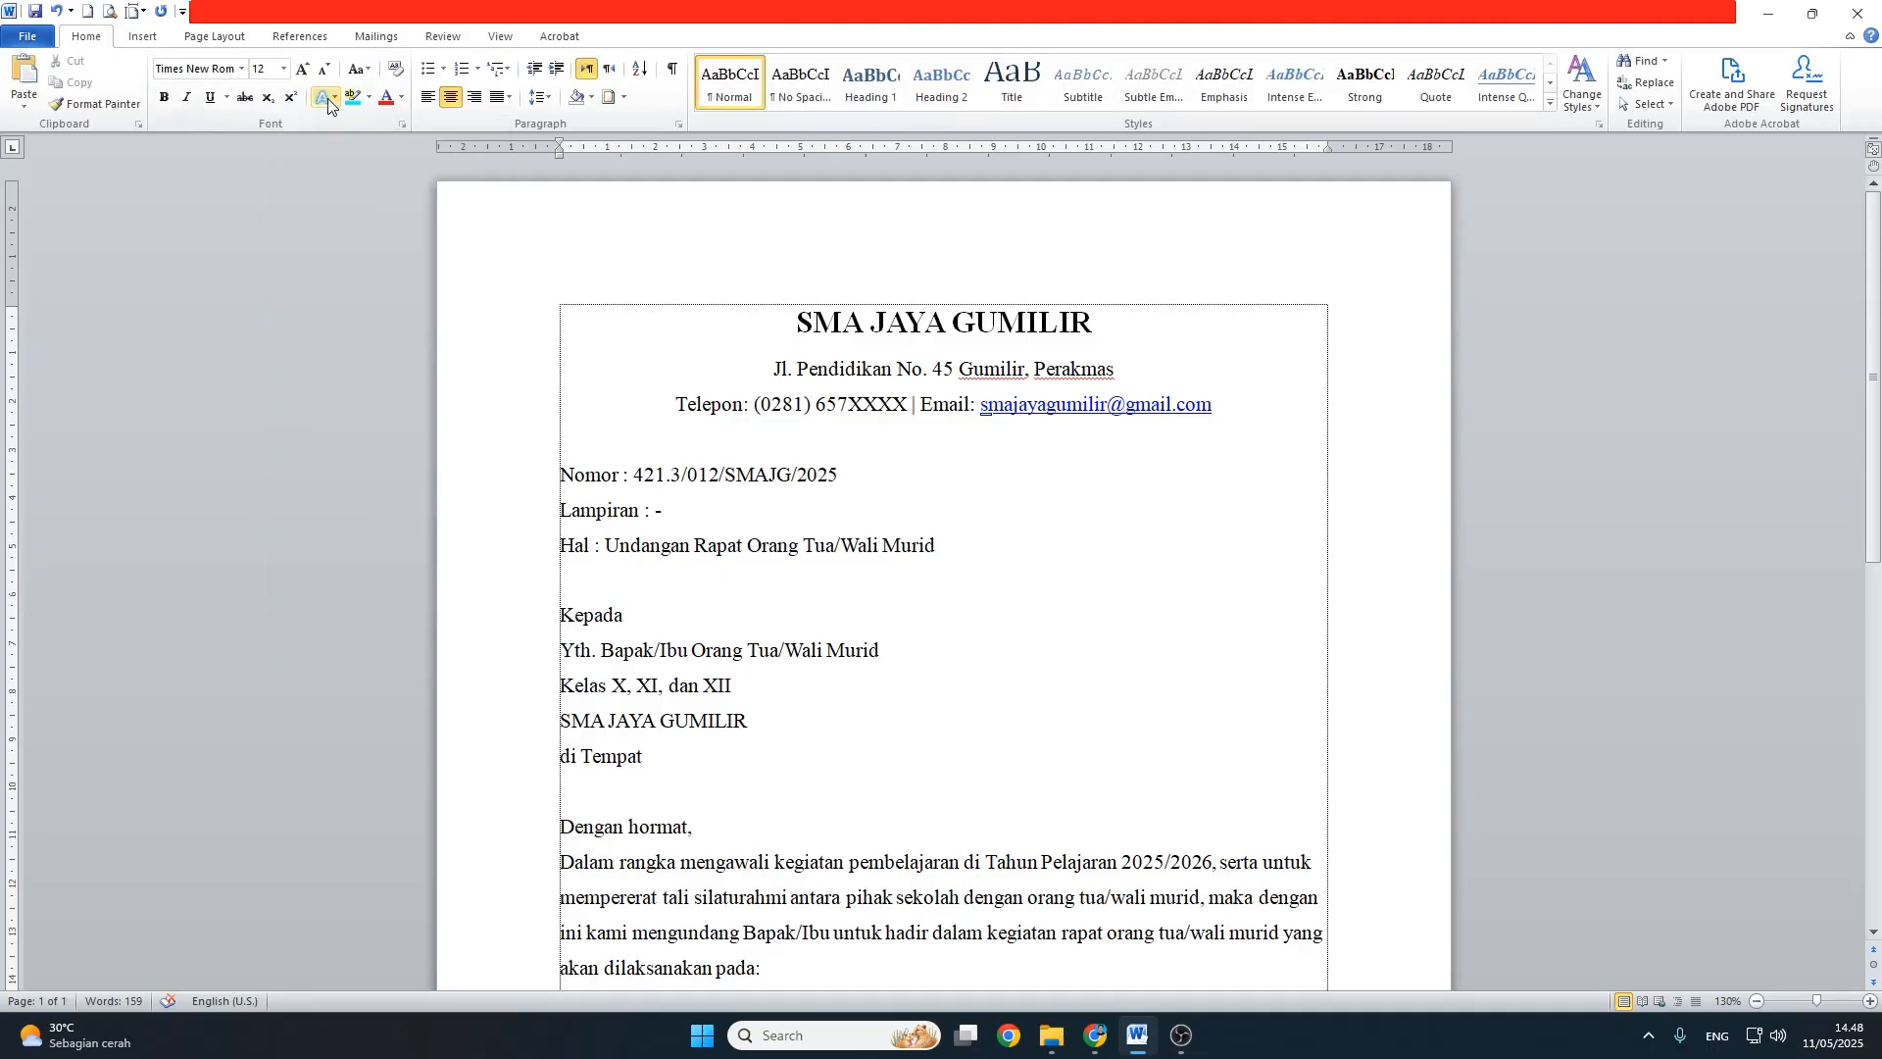
left_click(626, 99)
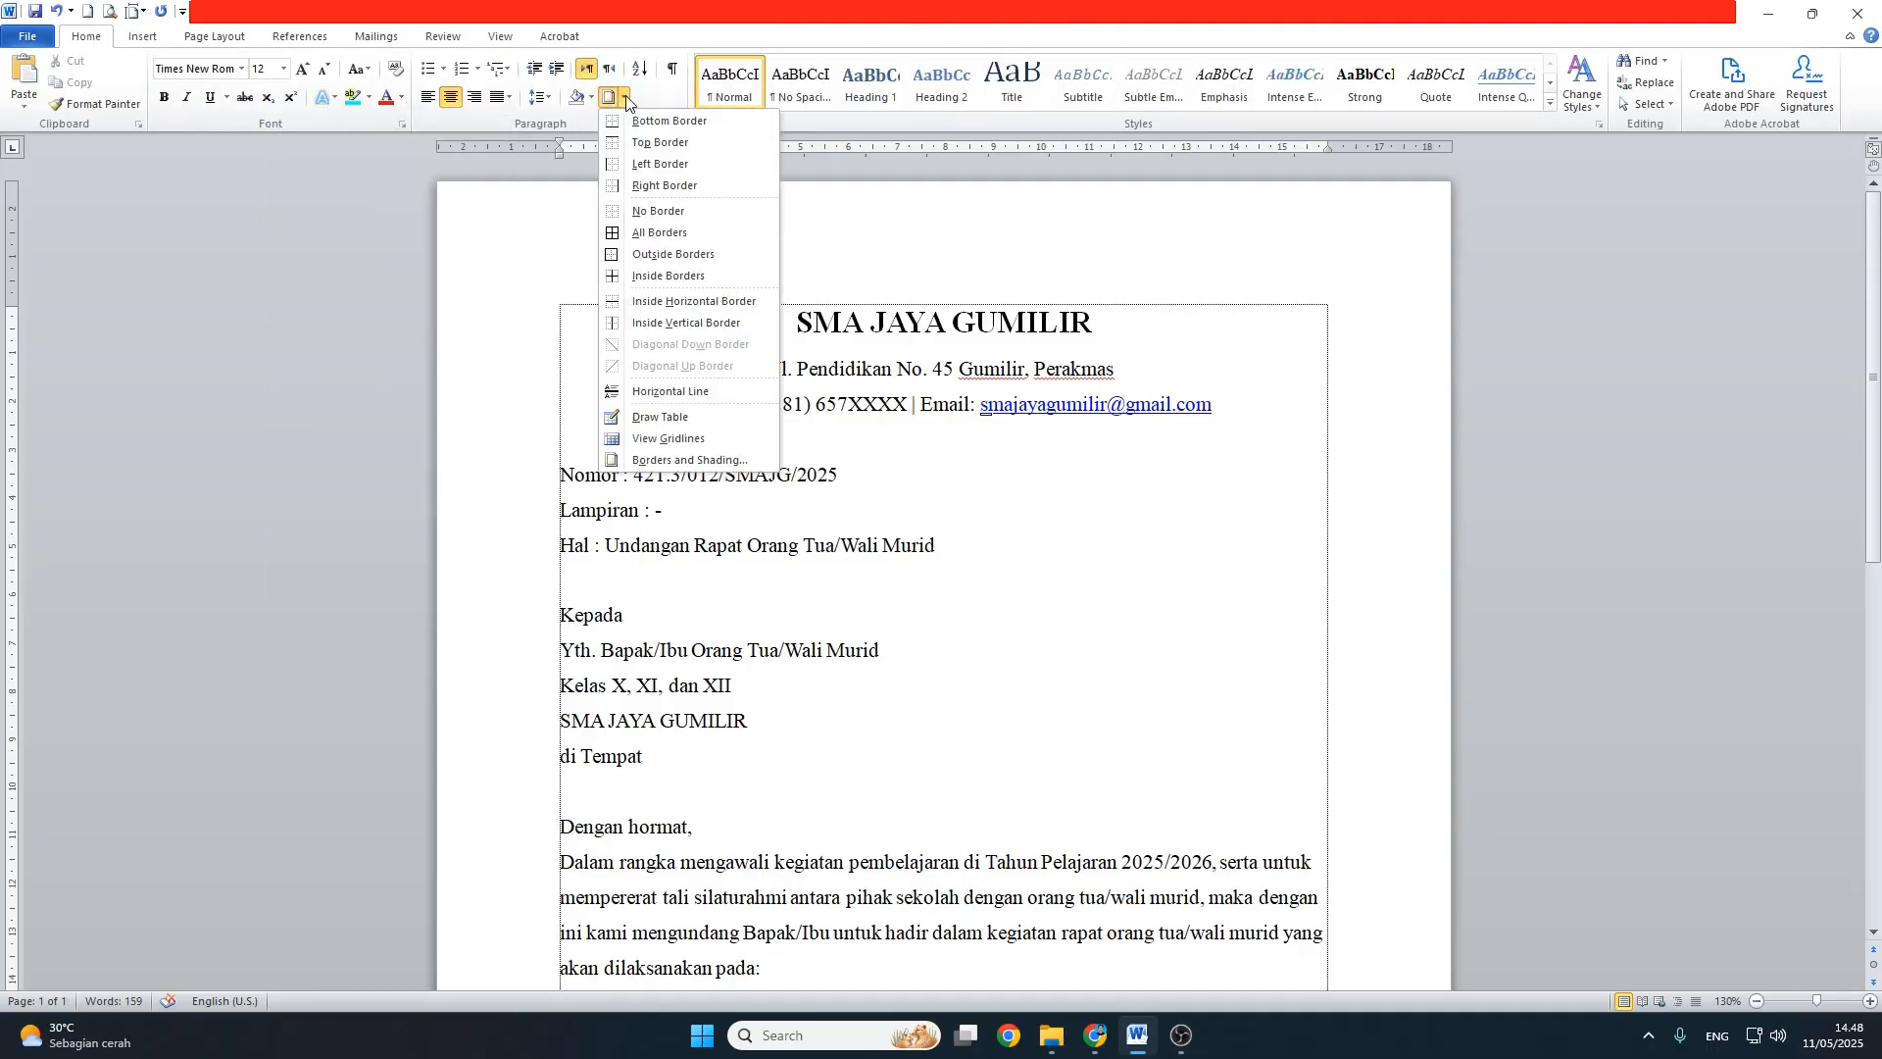
left_click(86, 41)
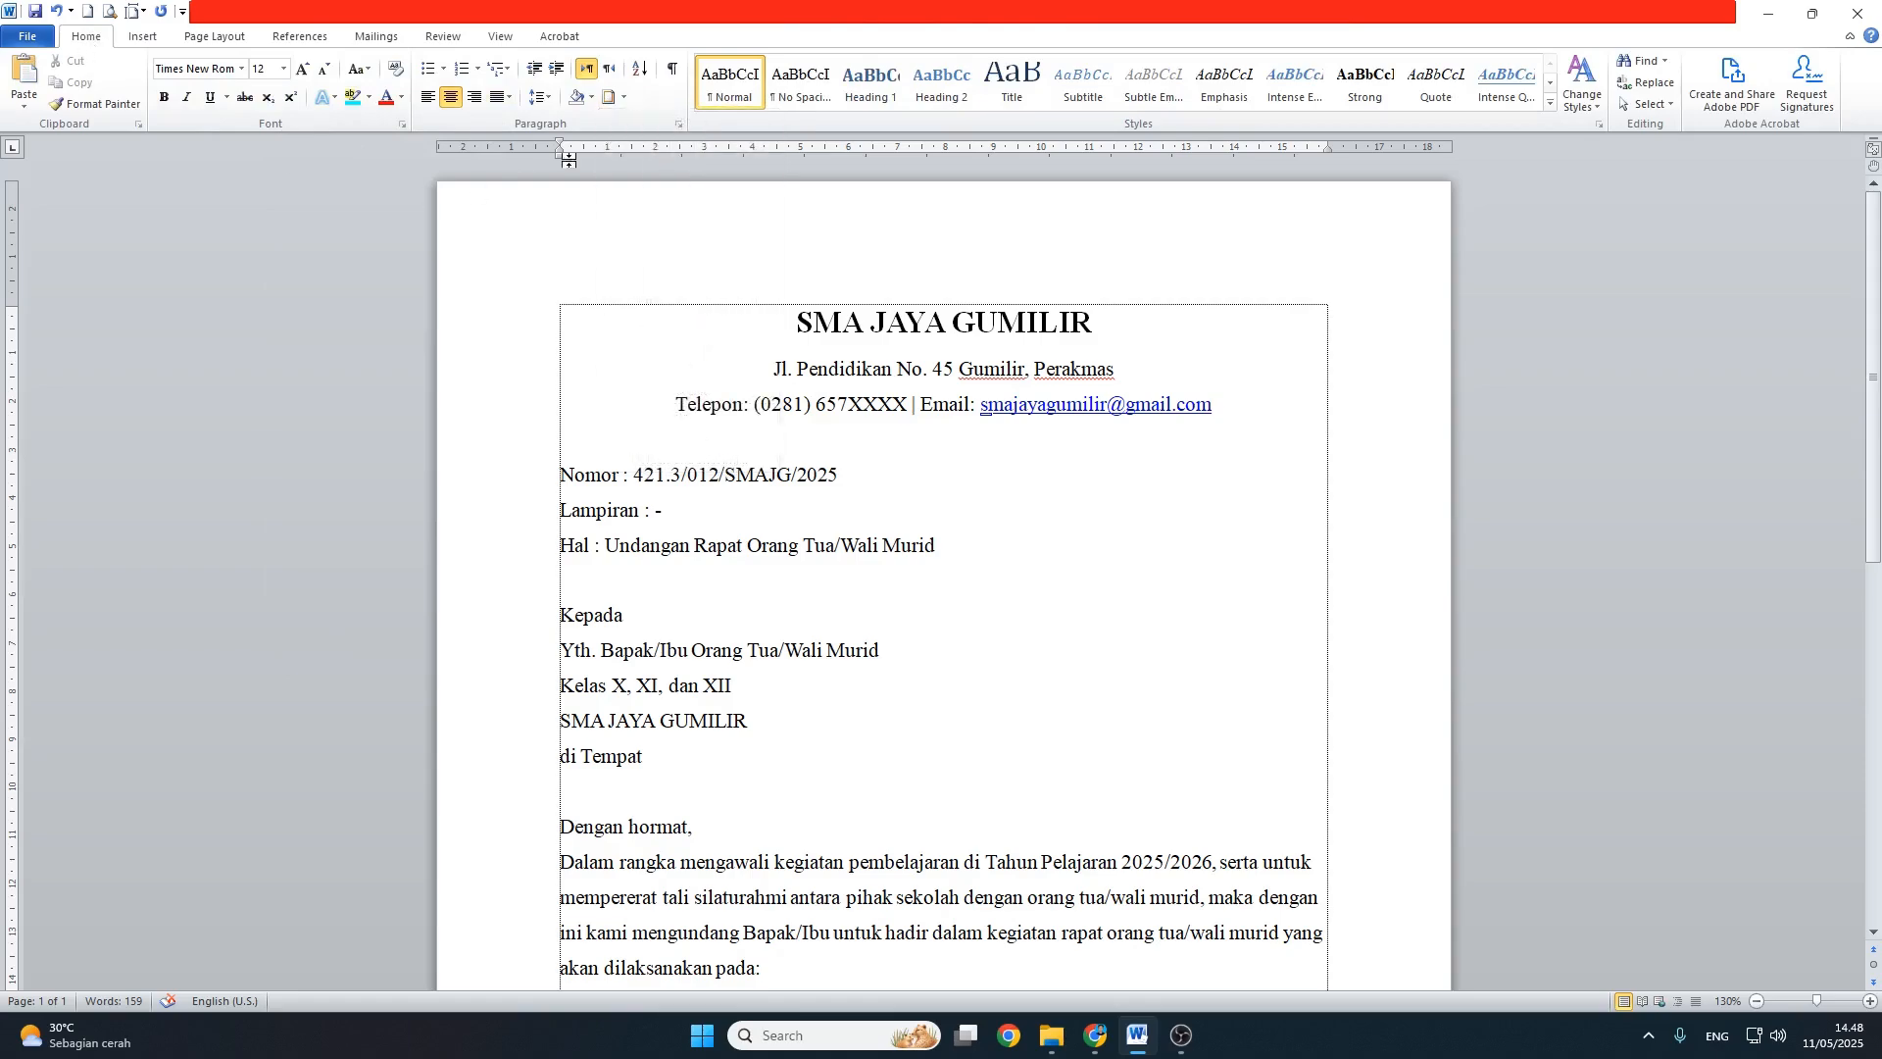
left_click(626, 98)
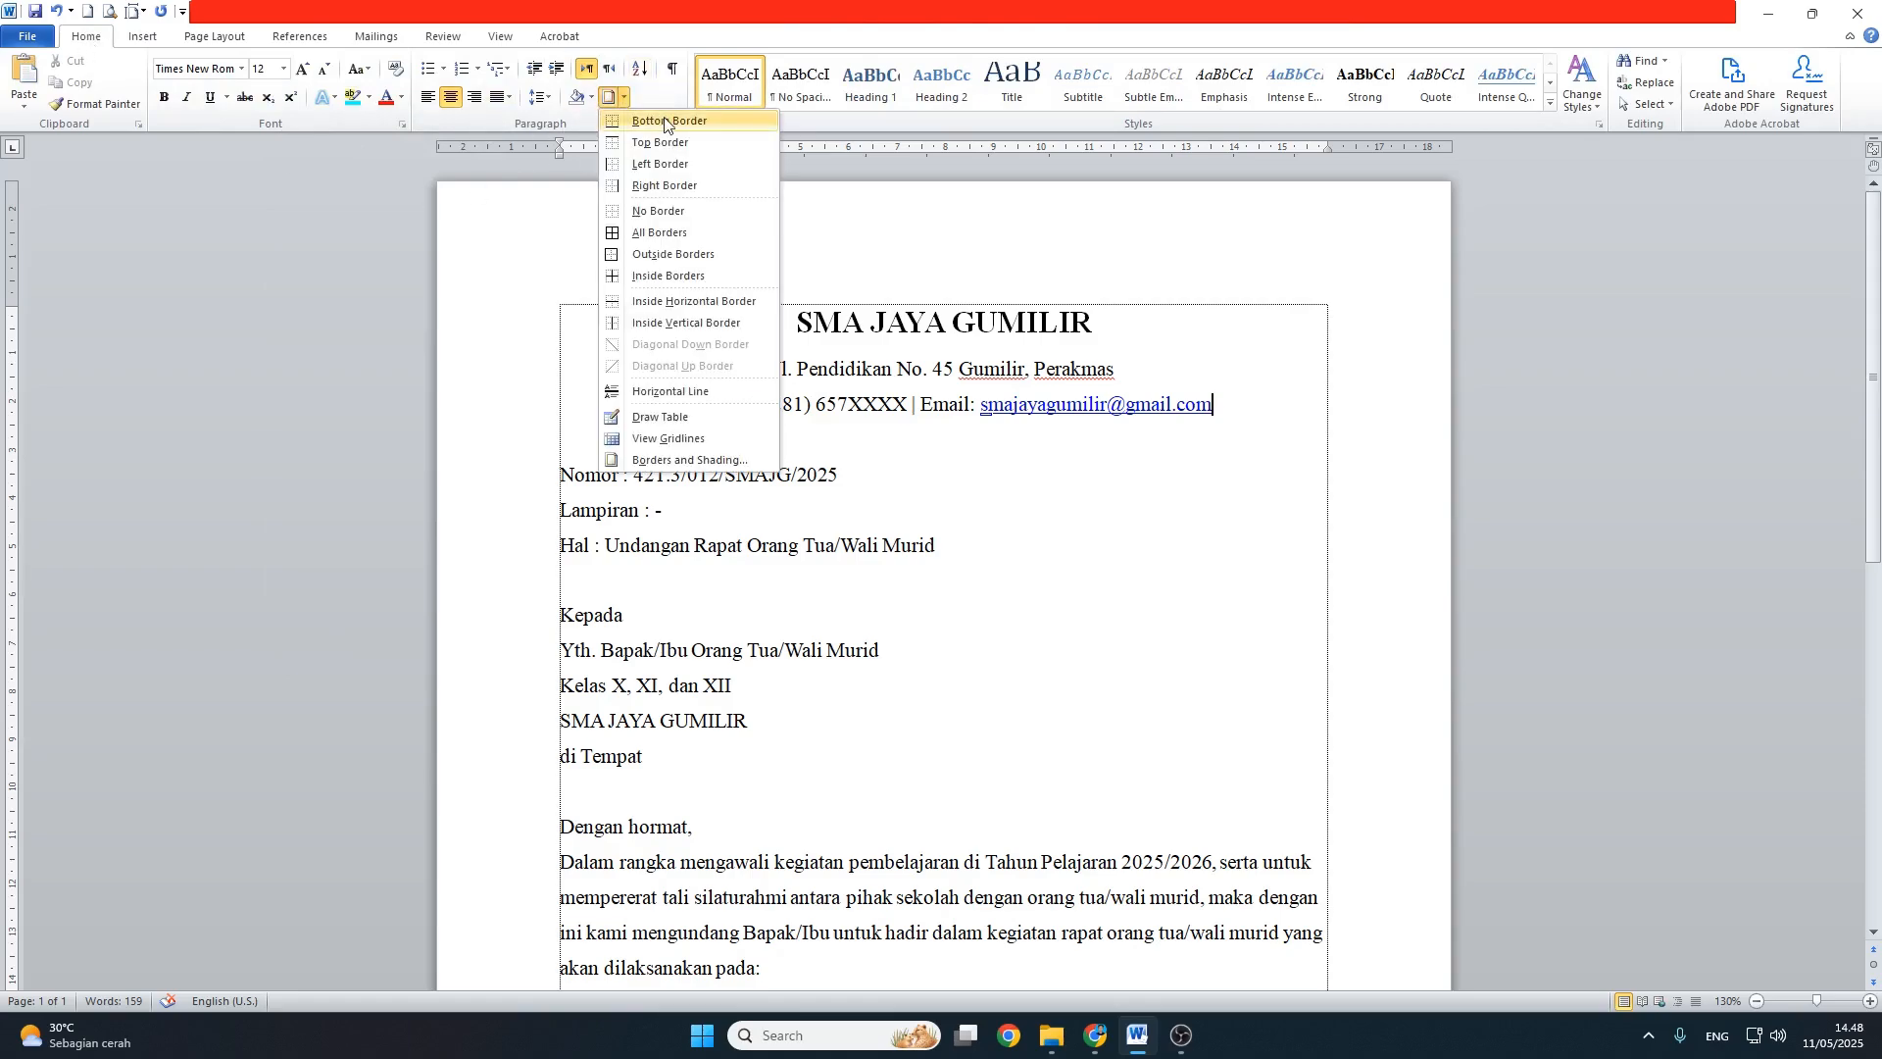
left_click(665, 120)
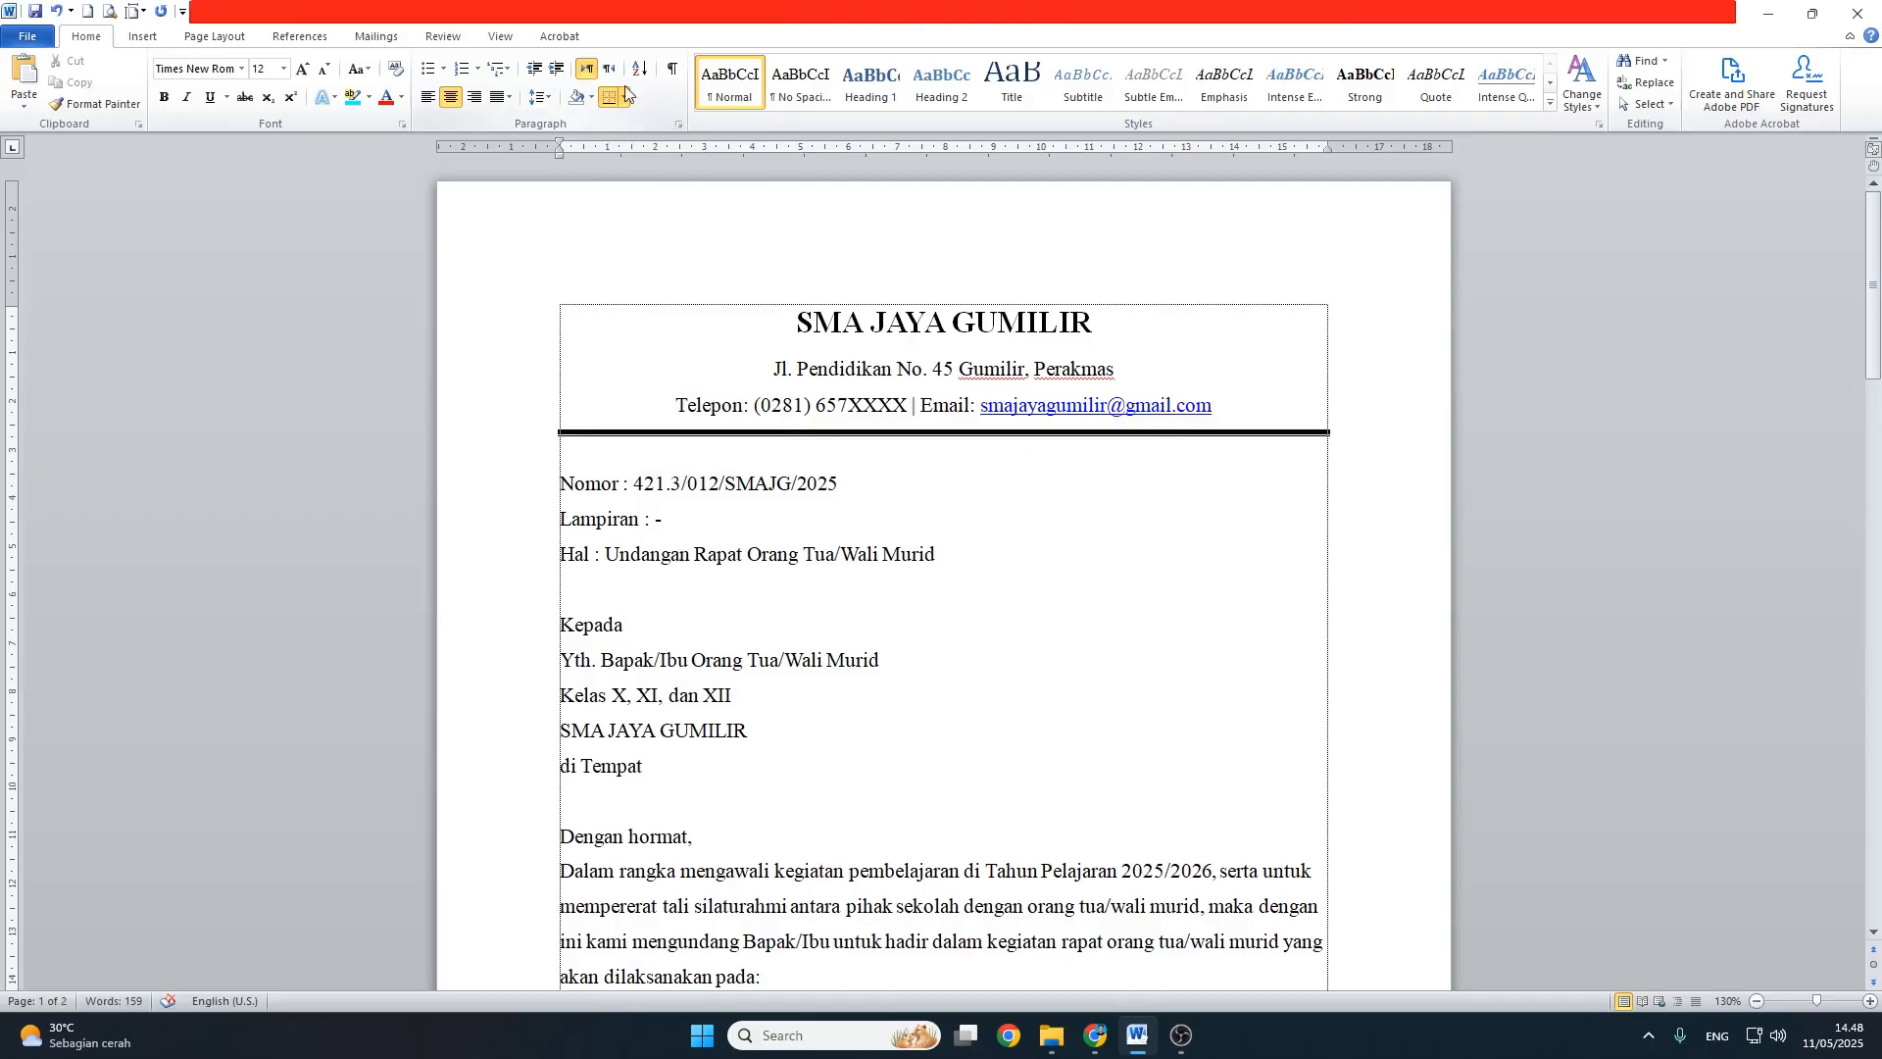
Step: Apply the heavy 3 pt line style as the bottom border of the letterhead's contact paragraph through Borders and Shading
left_click(625, 98)
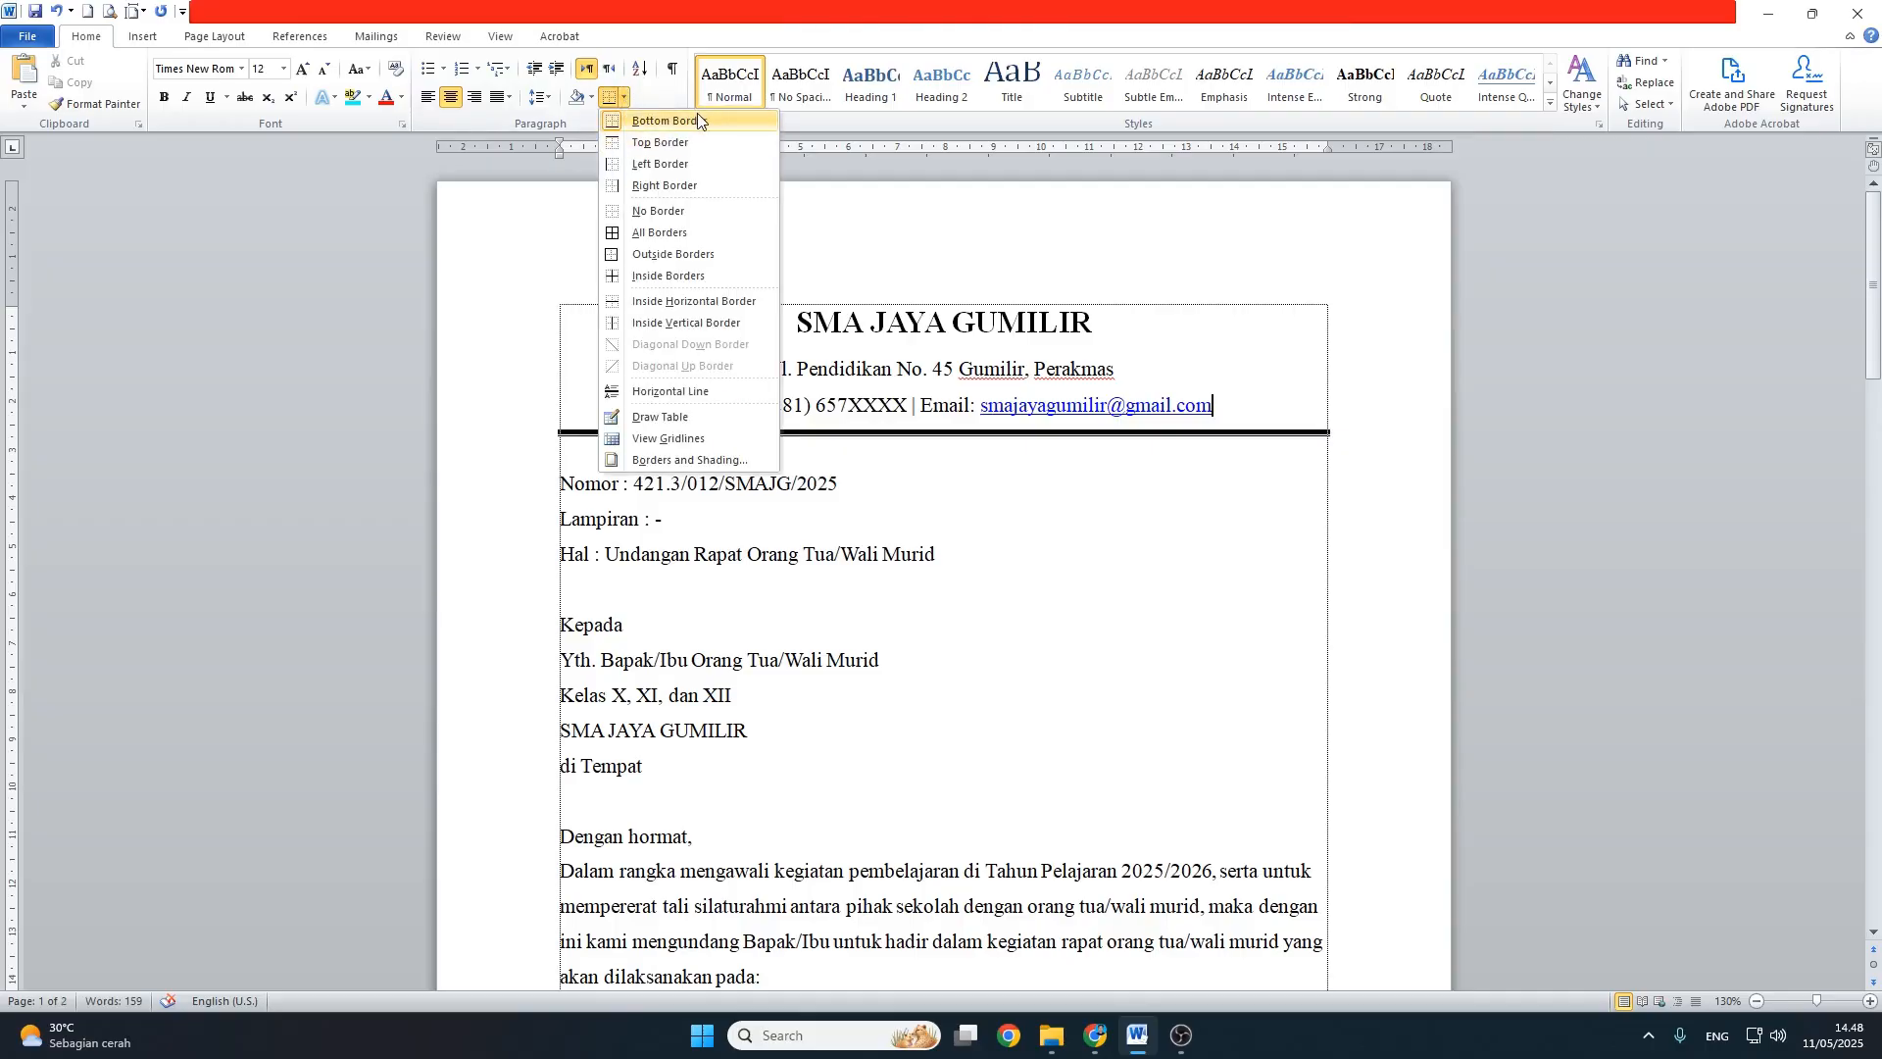
left_click(1242, 415)
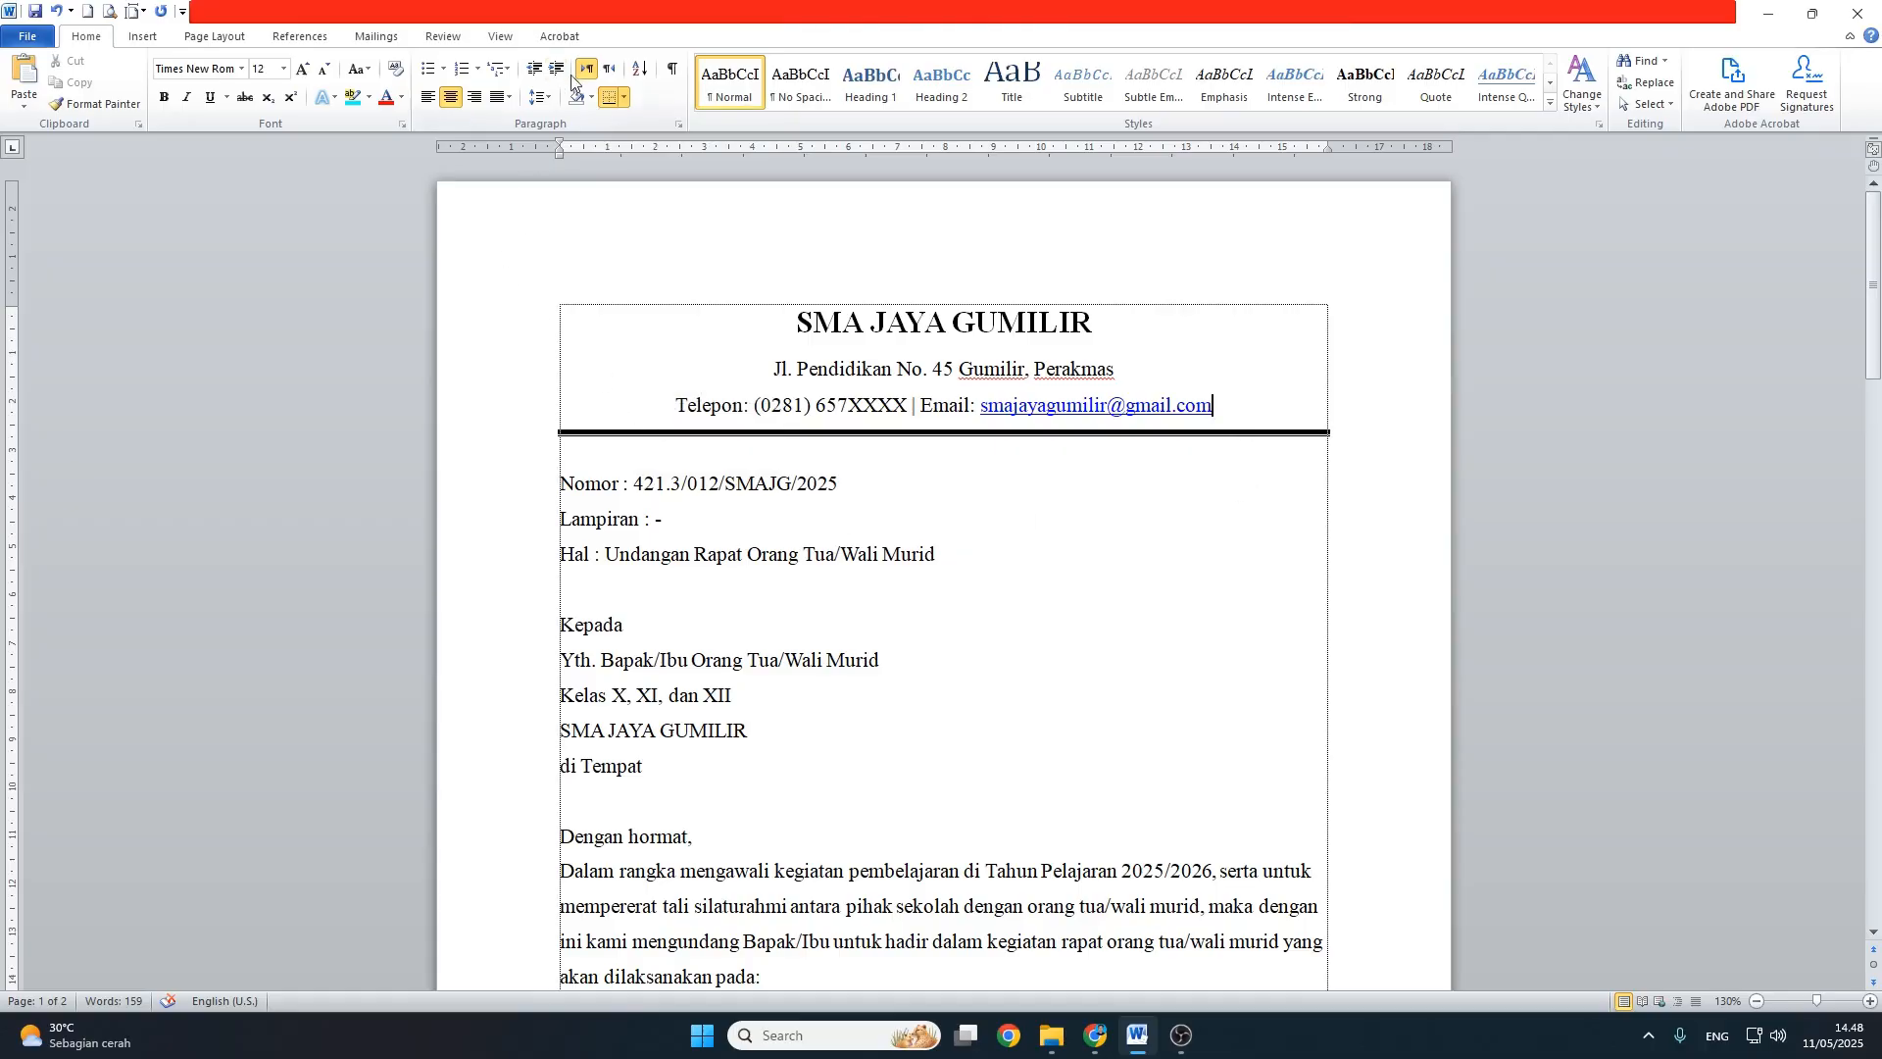
left_click(625, 98)
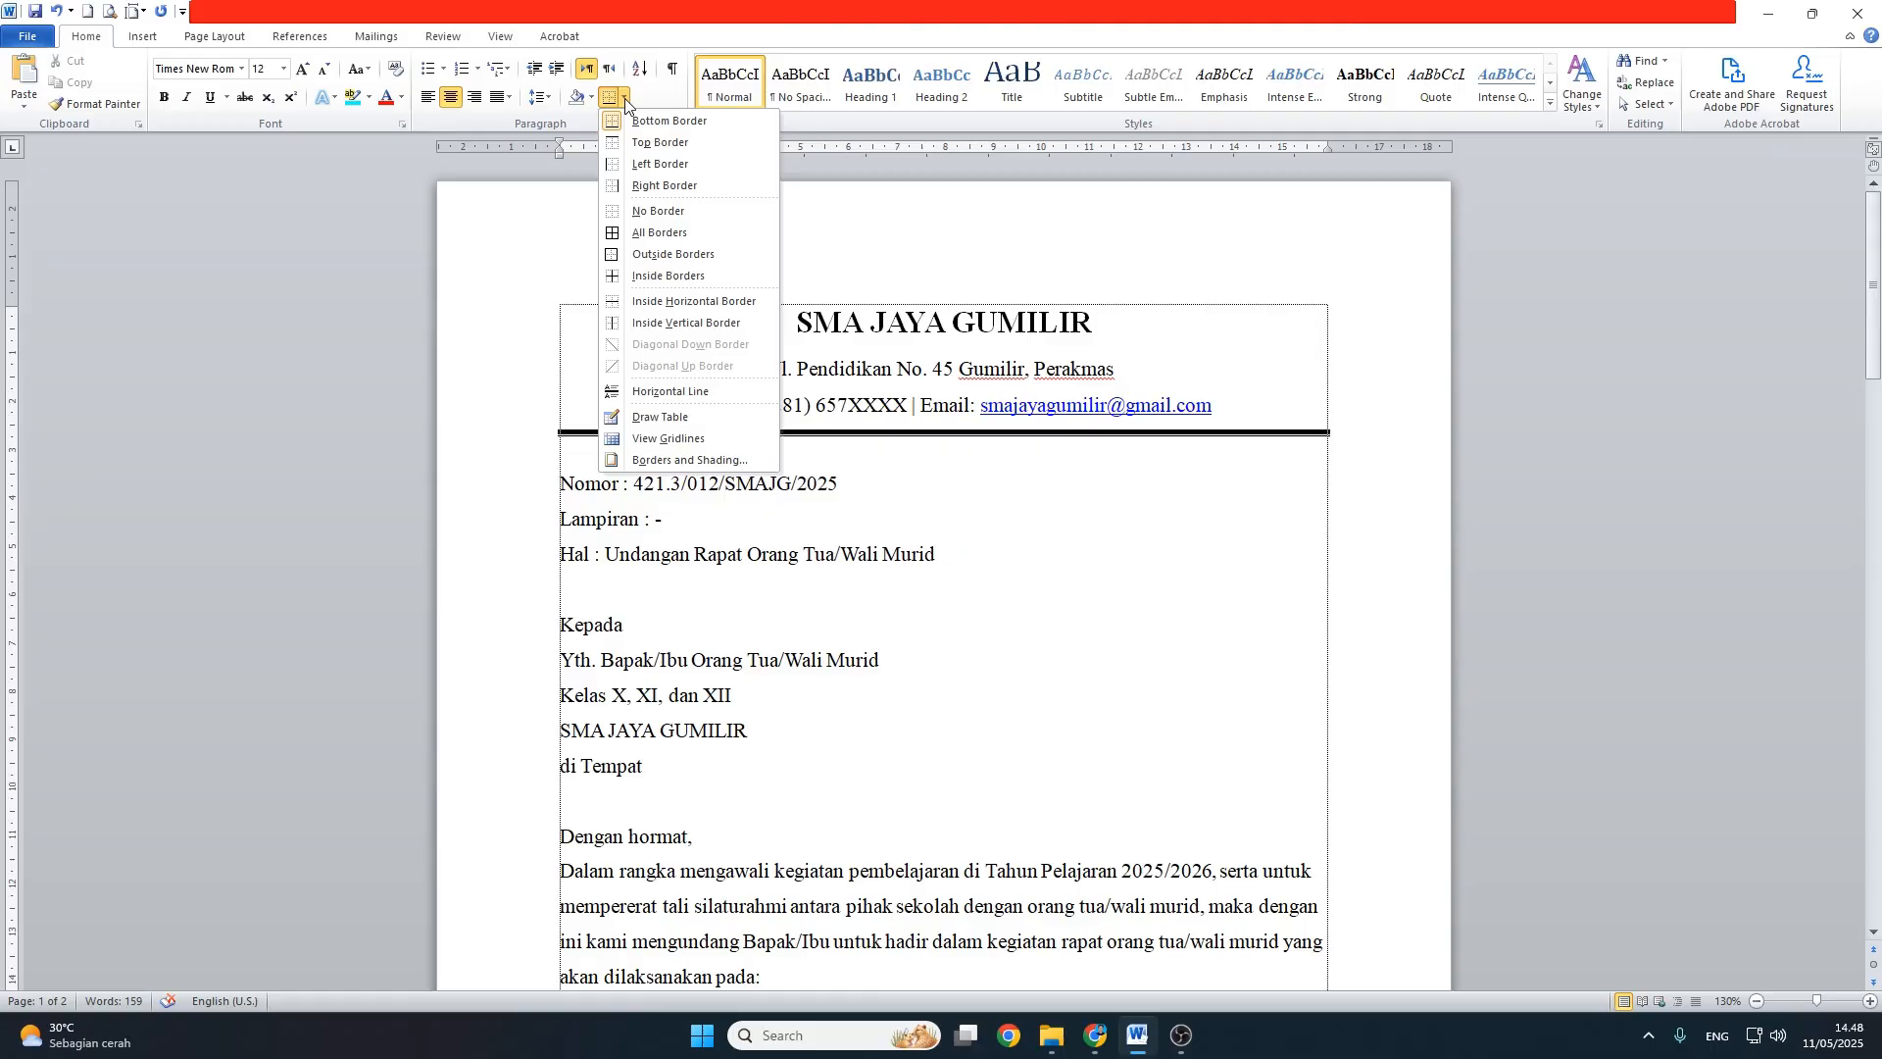
left_click(730, 461)
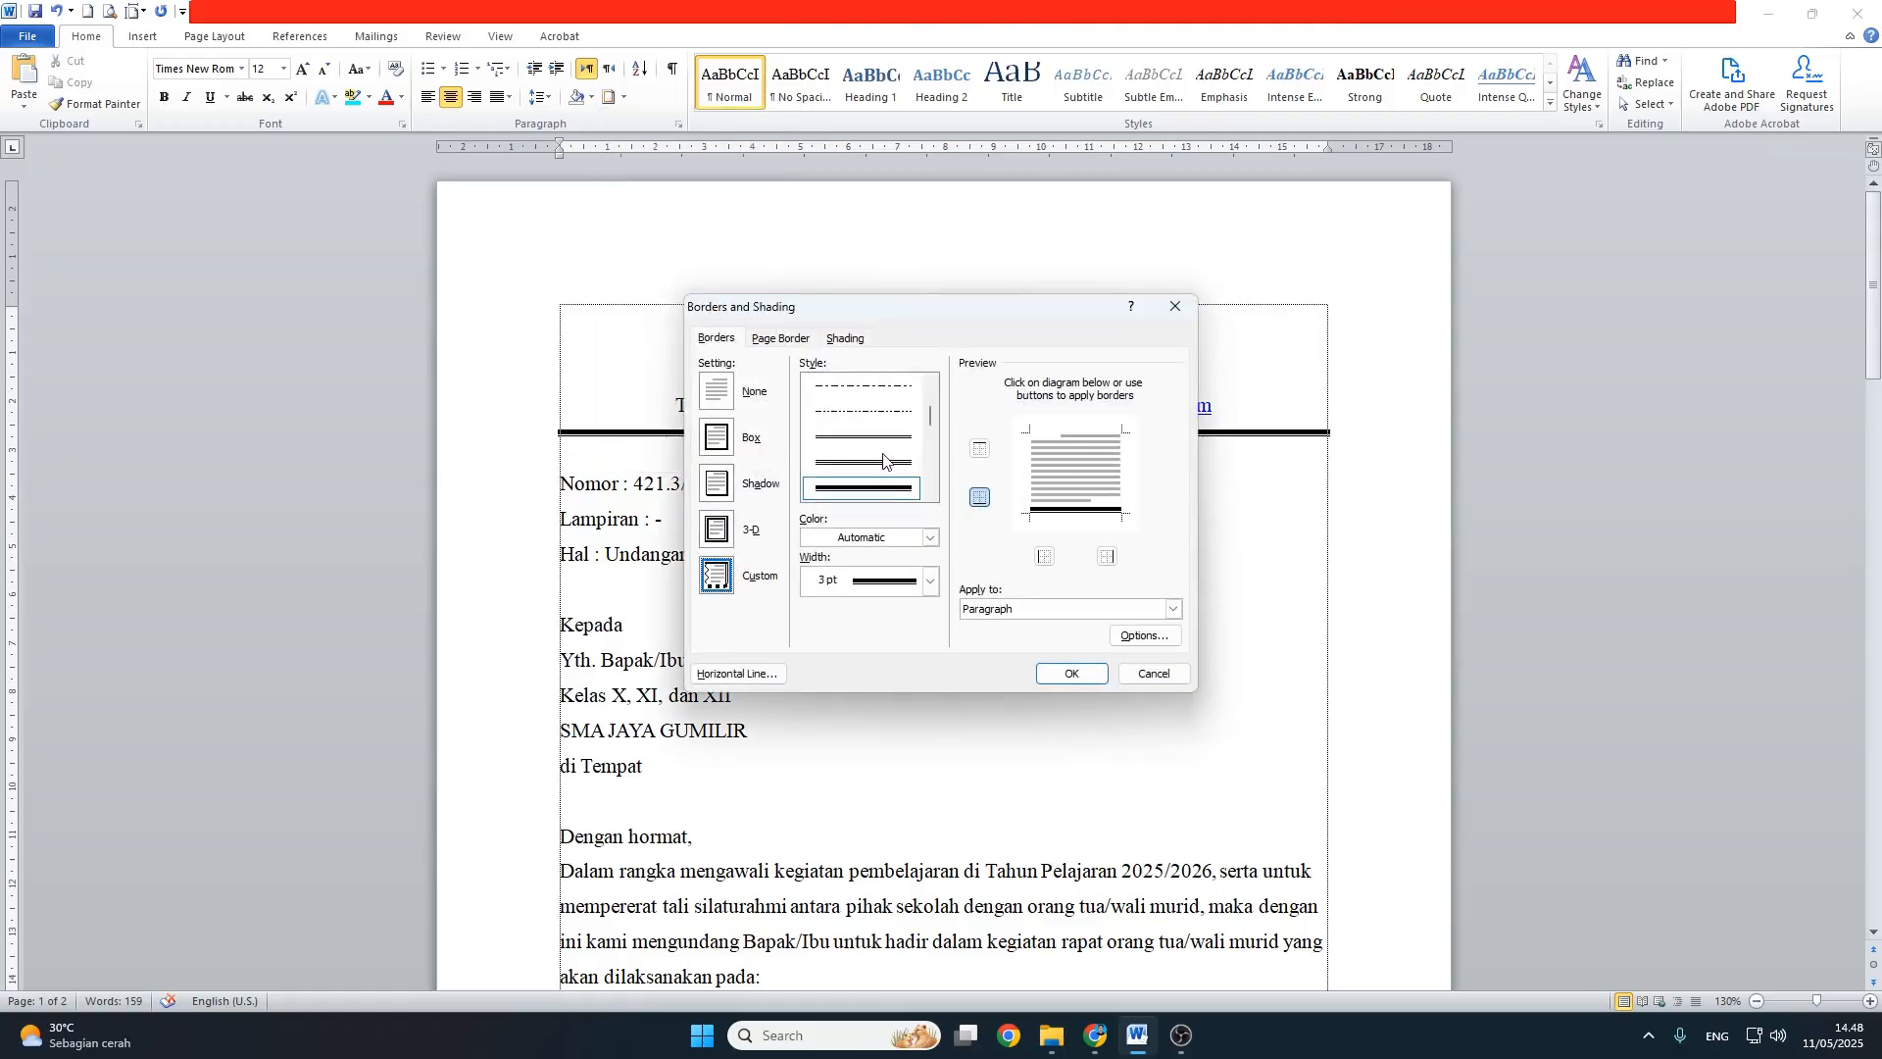
left_click(928, 584)
left_click(931, 585)
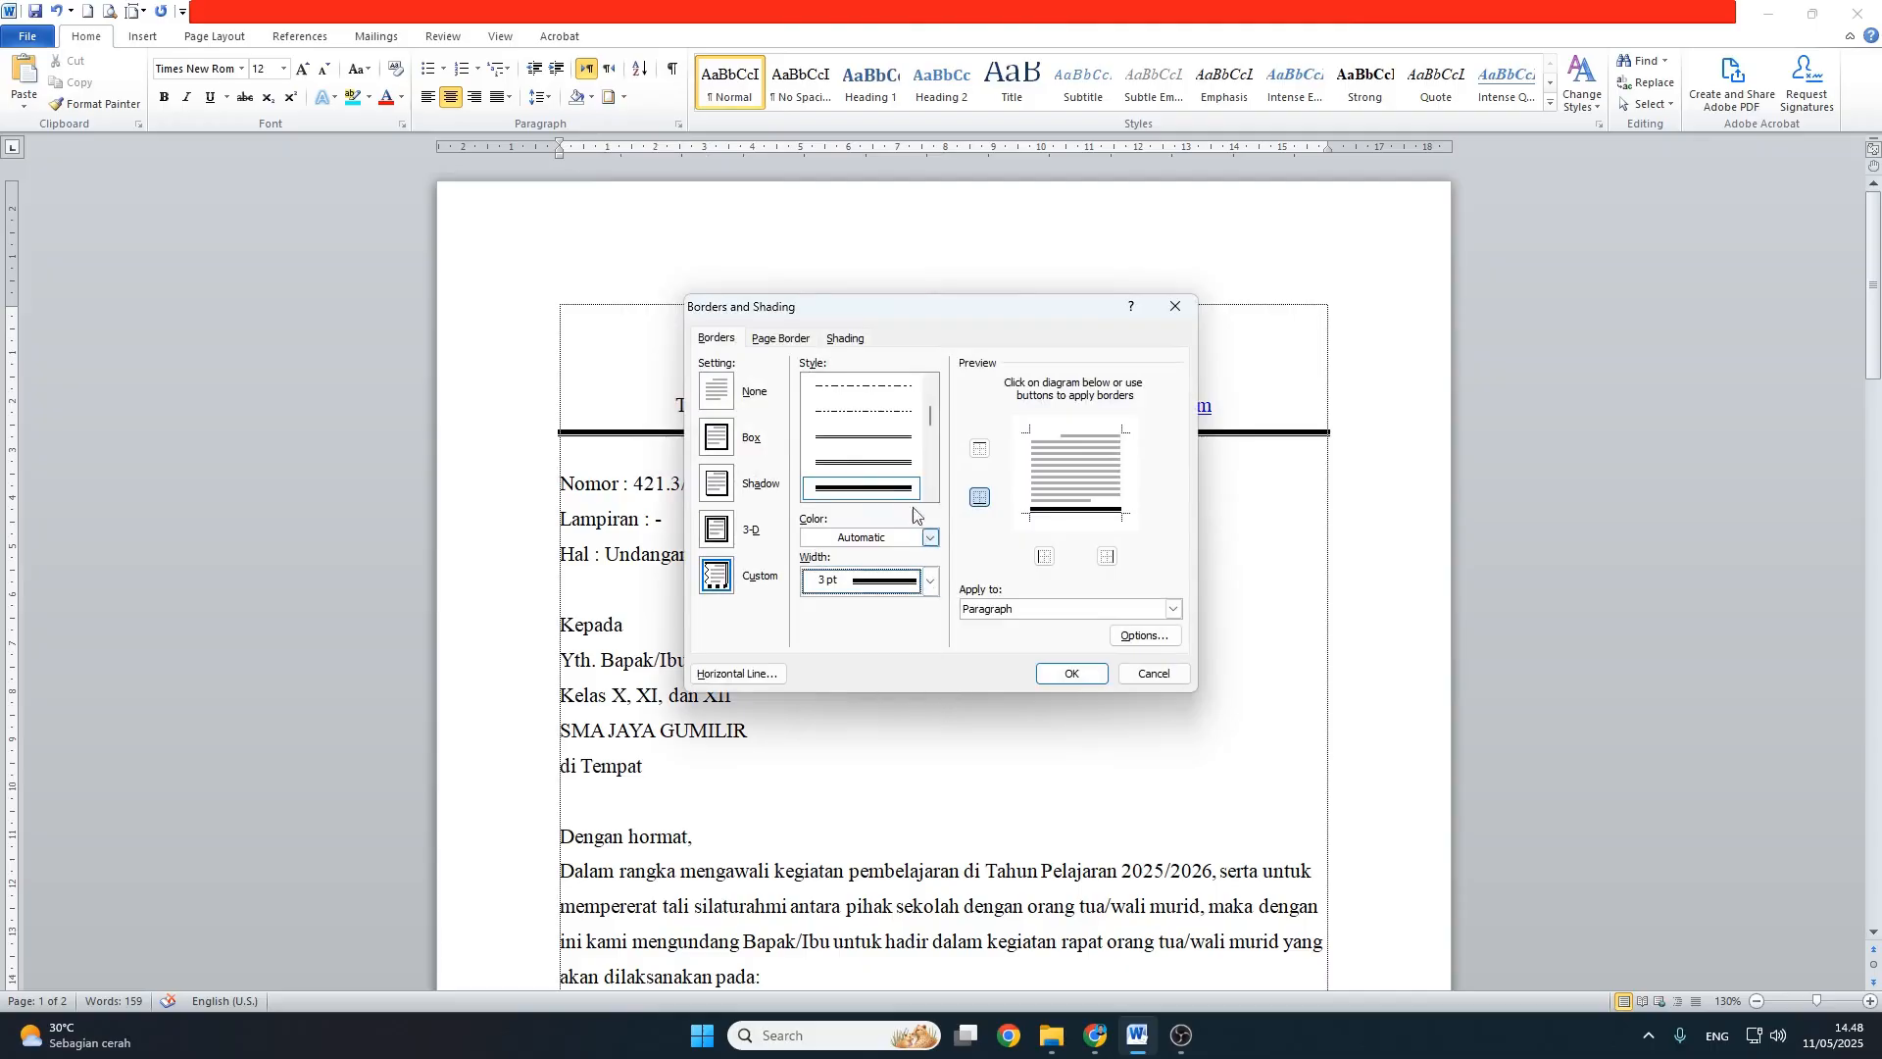
left_click(935, 481)
left_click(935, 476)
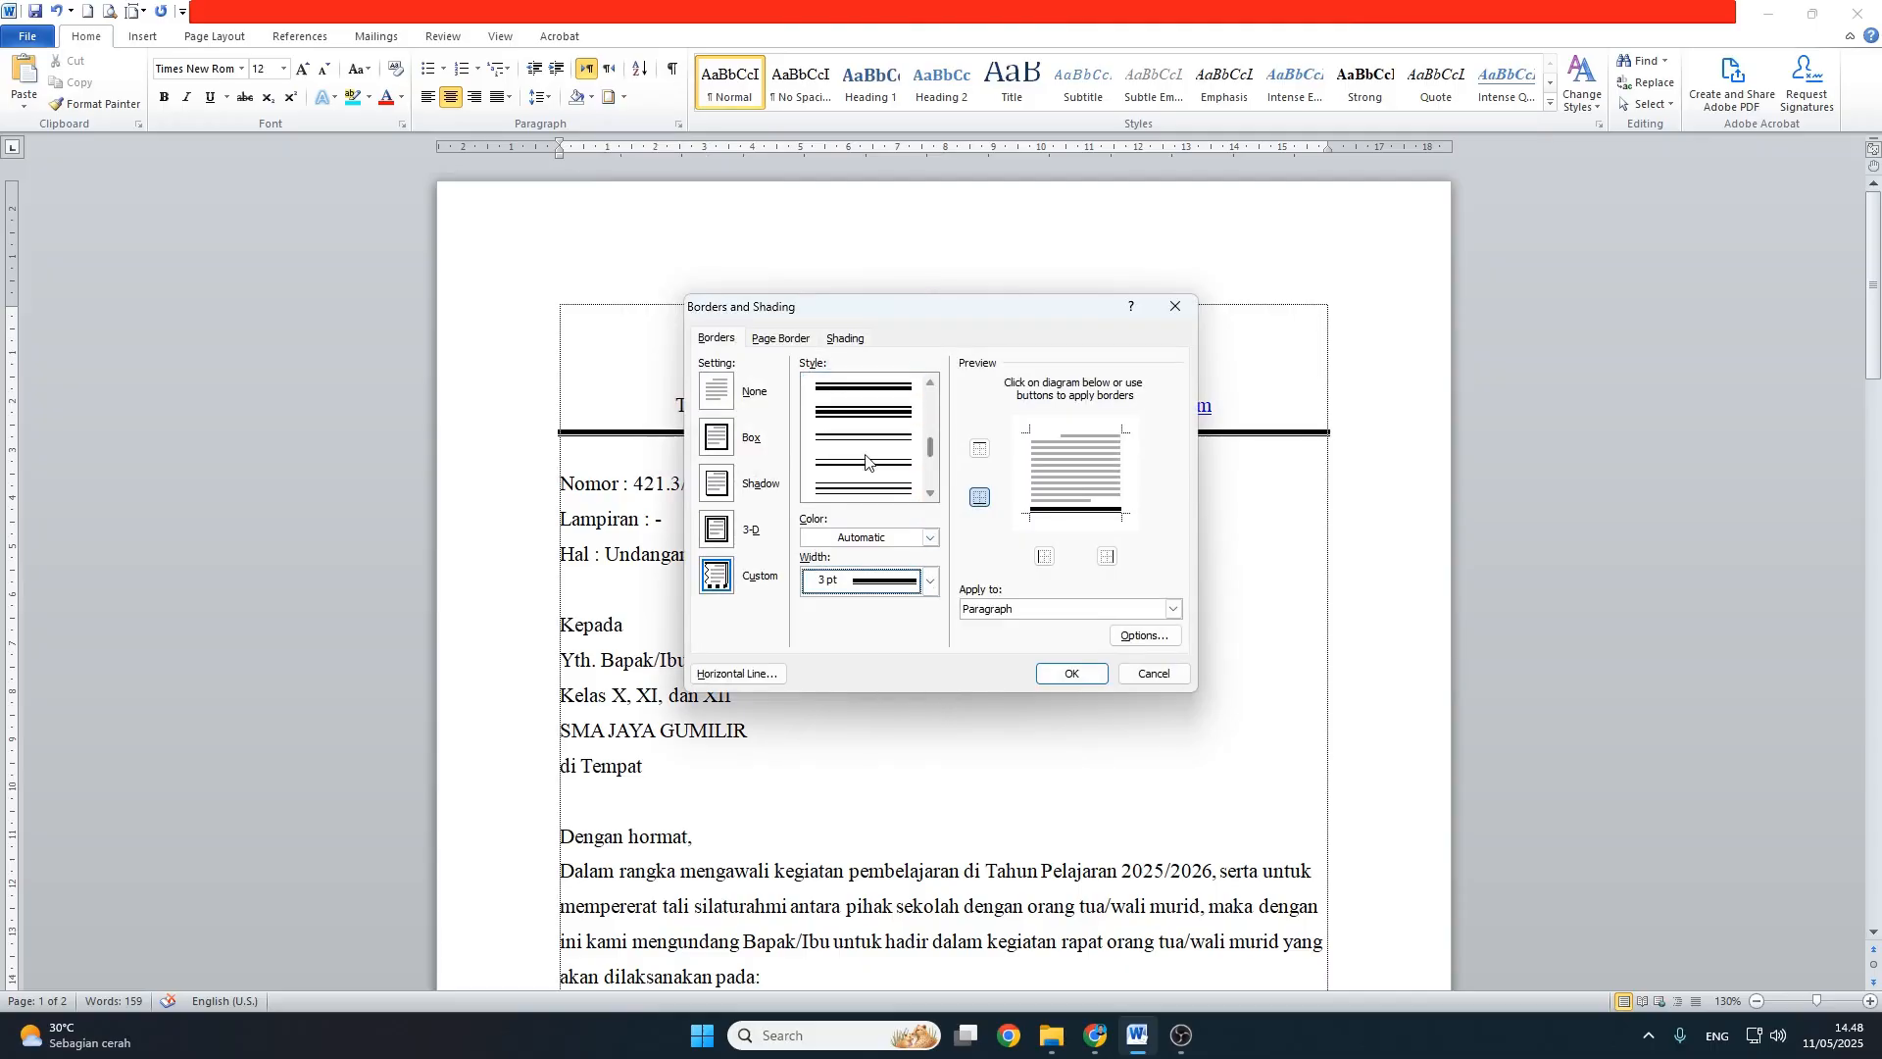
left_click(930, 417)
left_click(932, 418)
left_click(900, 488)
left_click(1073, 511)
left_click(1073, 511)
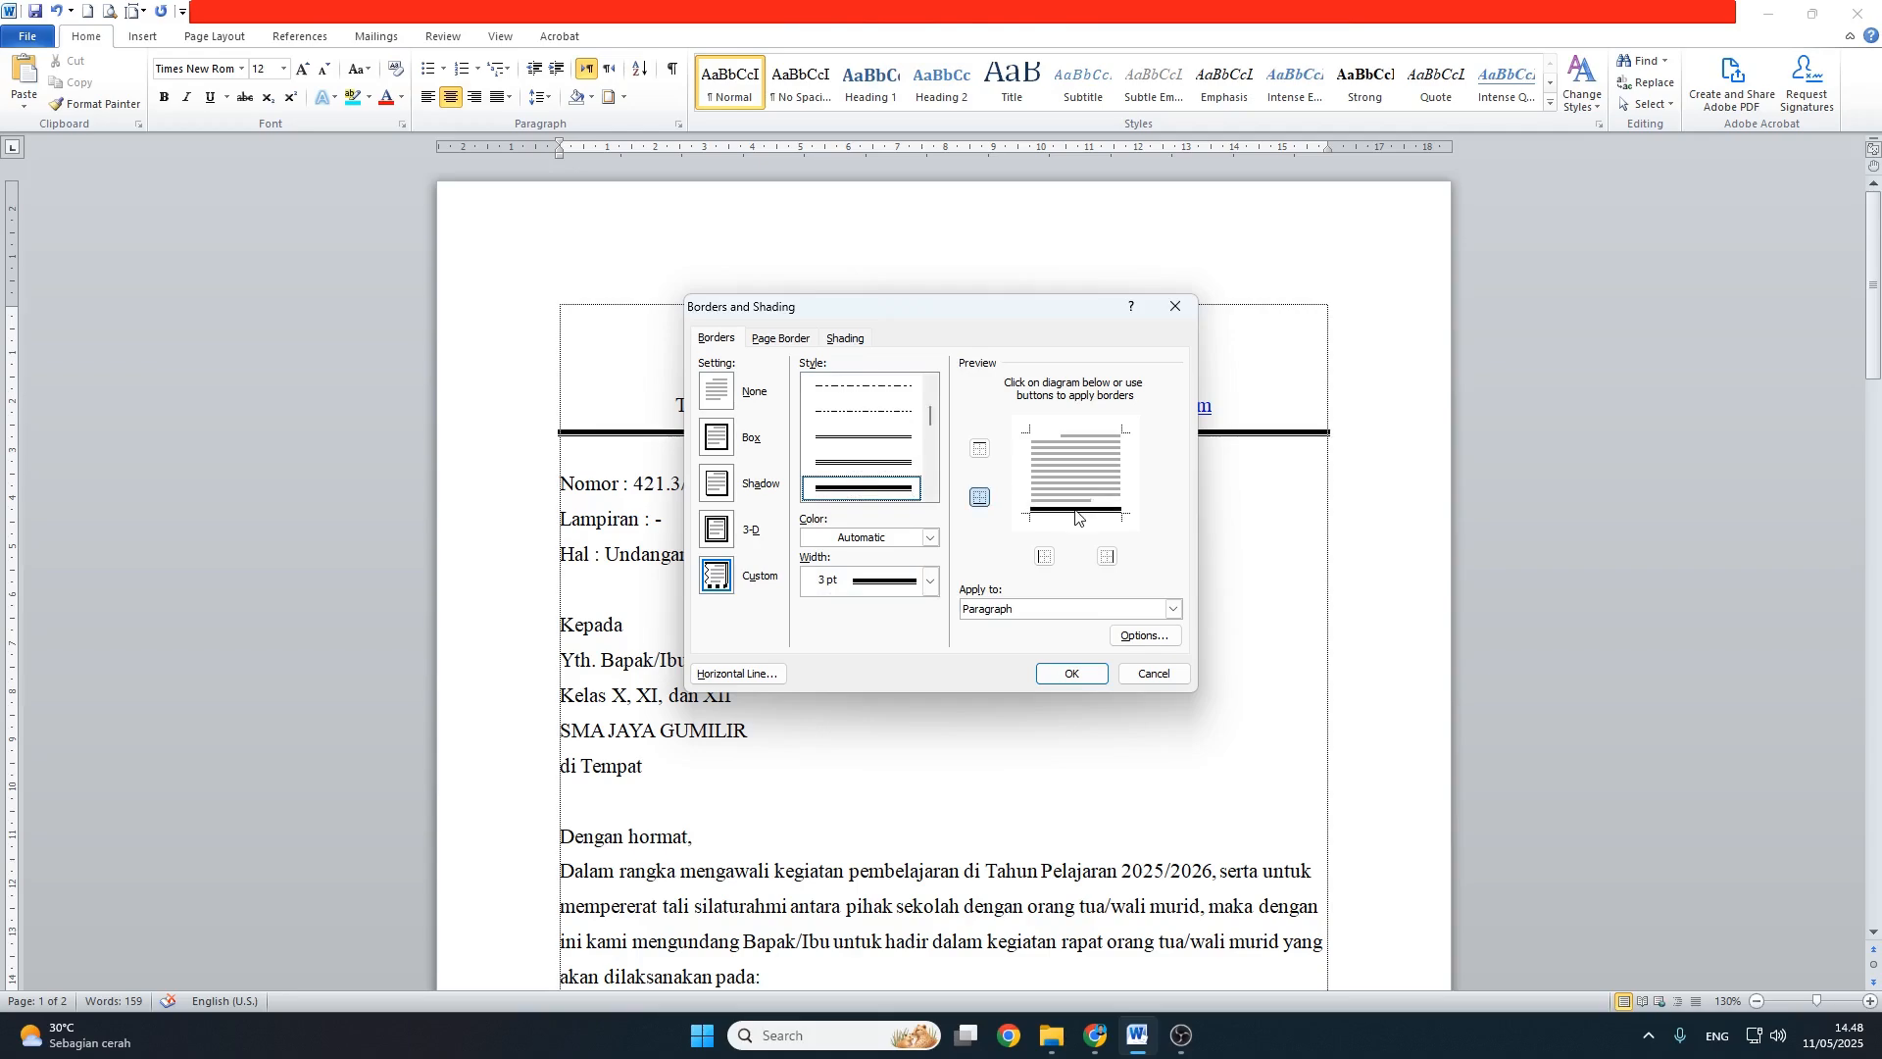
left_click(1059, 672)
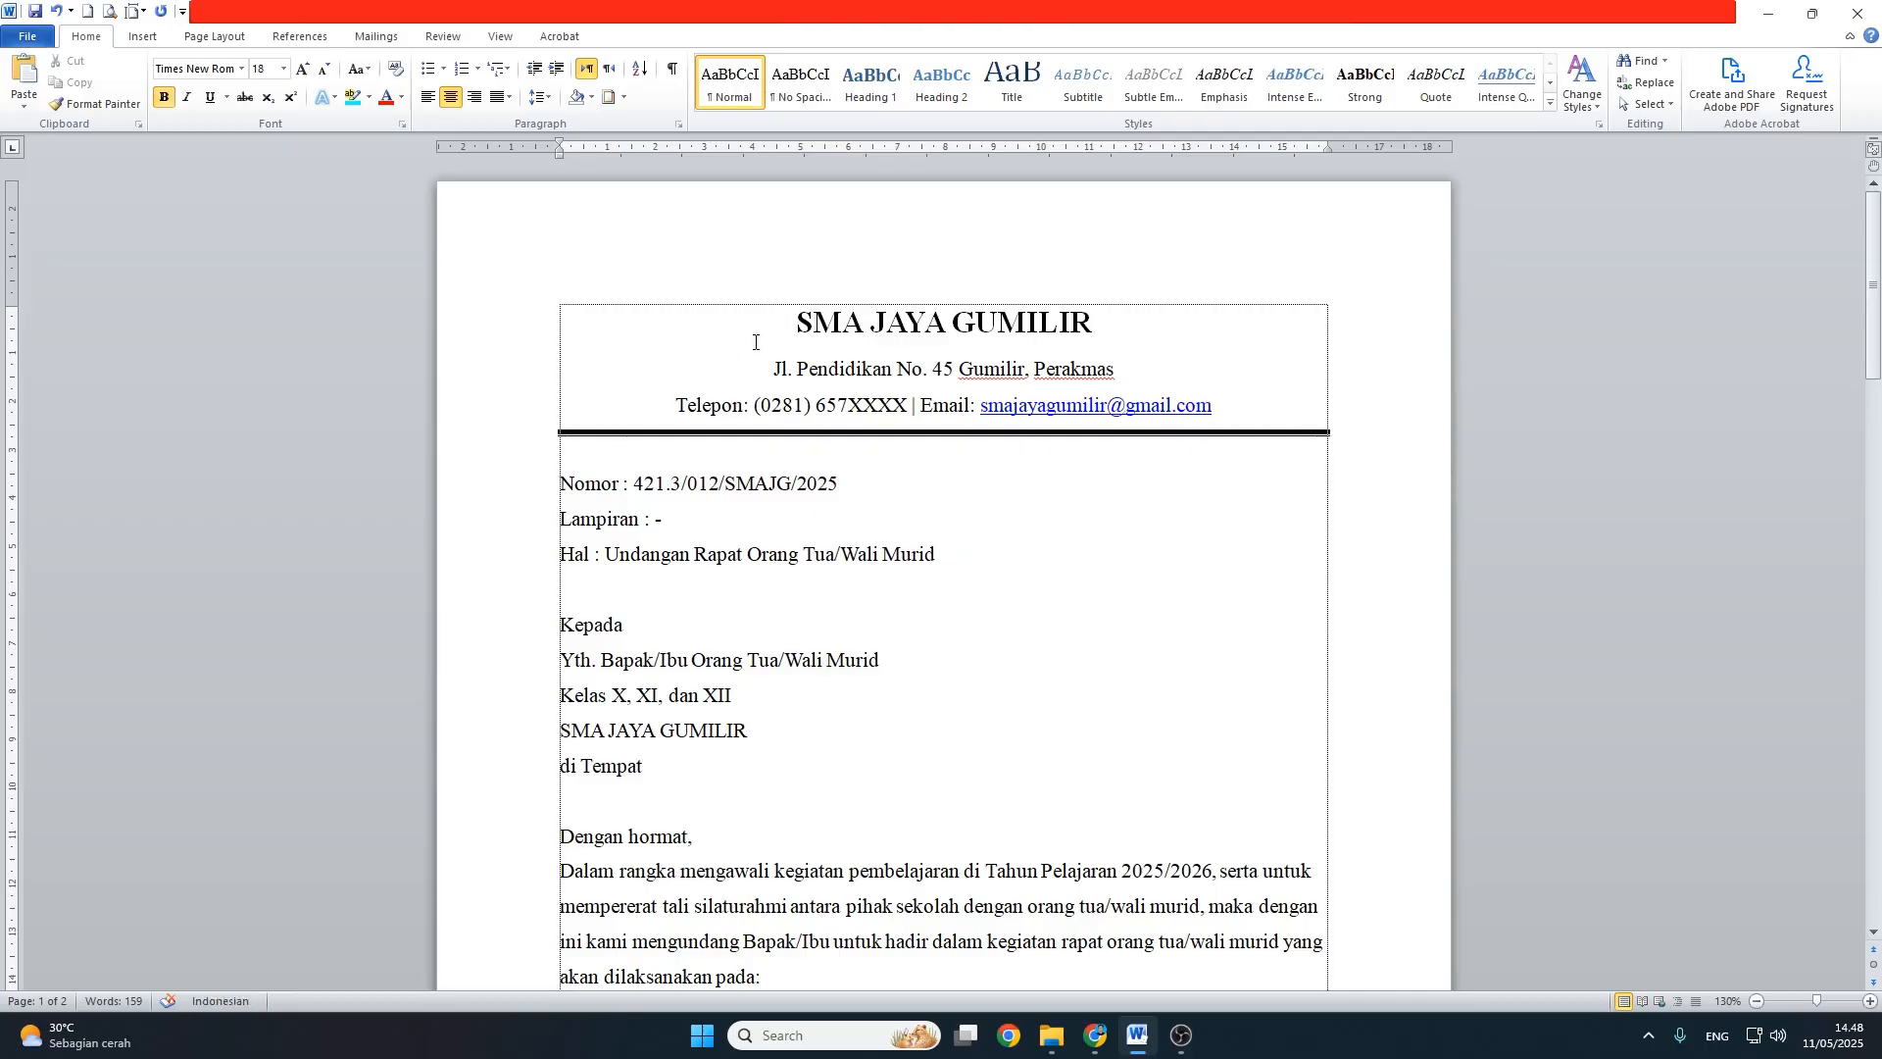
Step: Draw a pentagon about 2.54 cm high and 2.67 cm wide to the left of the school name in the letterhead
left_click(147, 39)
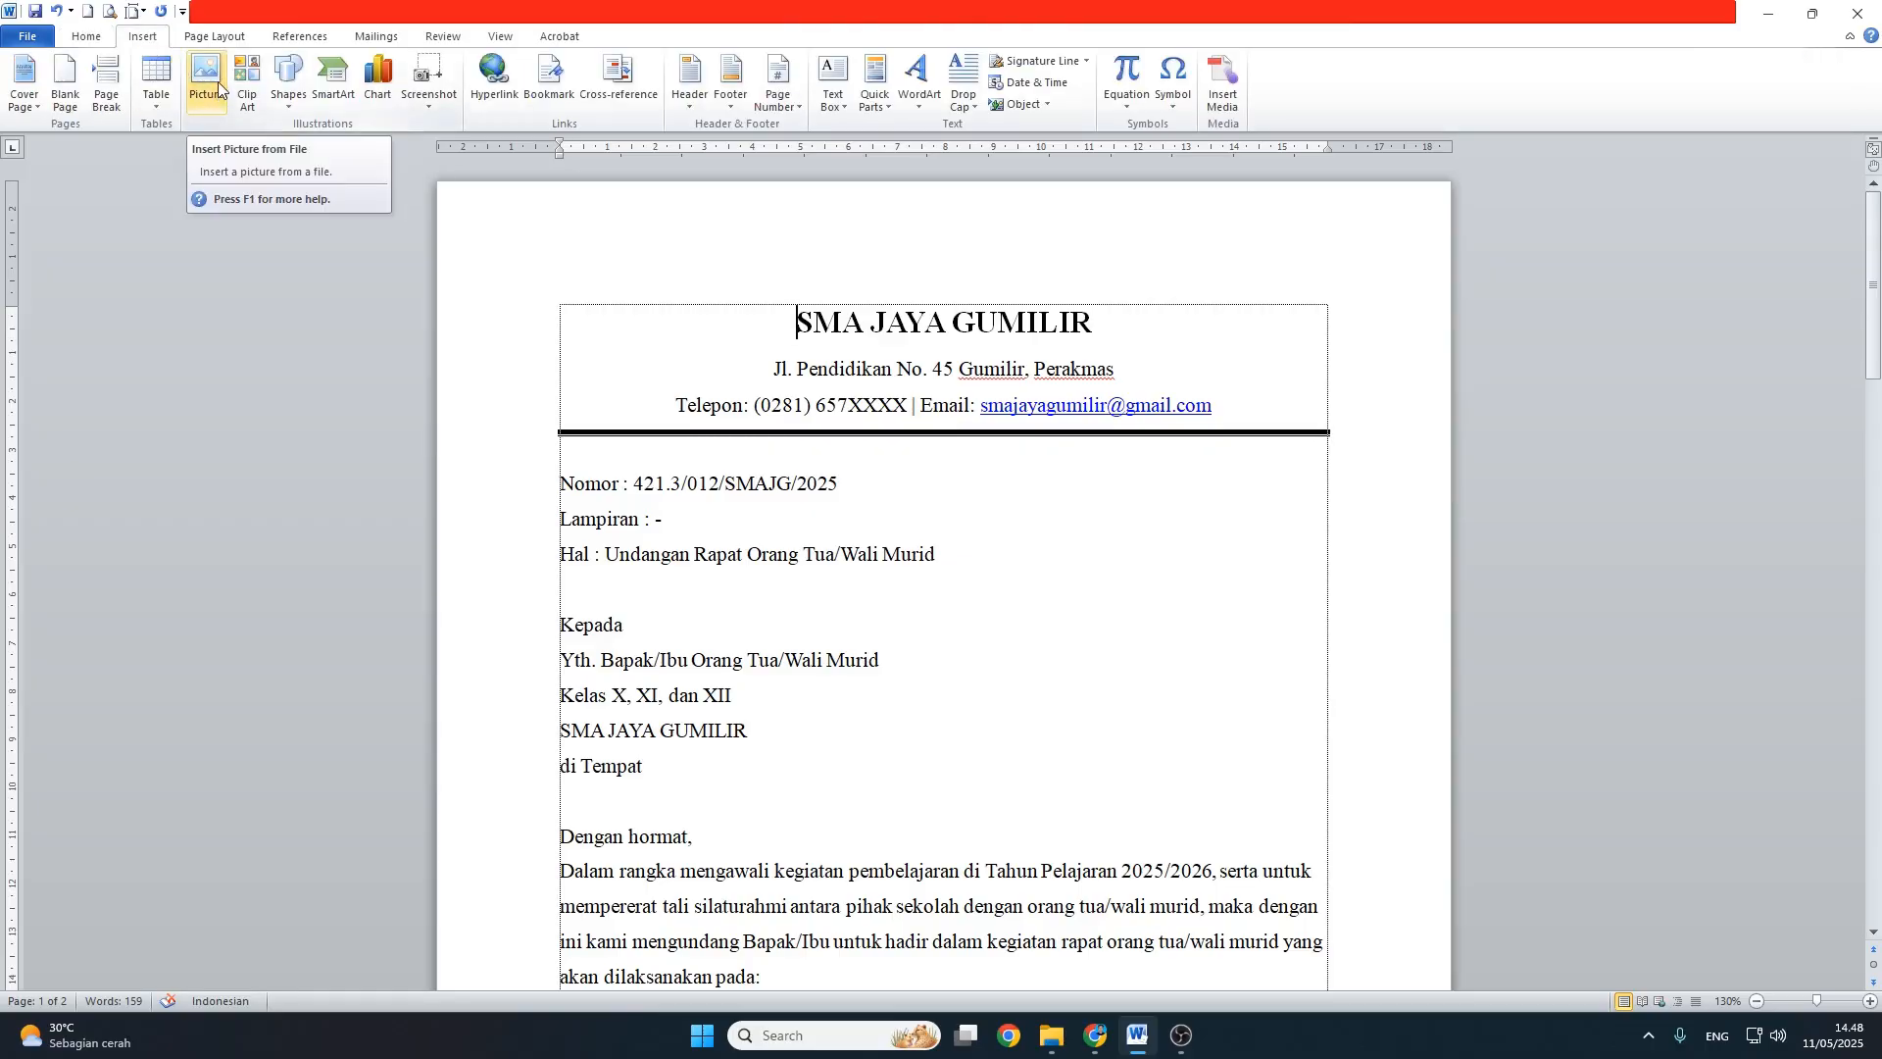
left_click(286, 88)
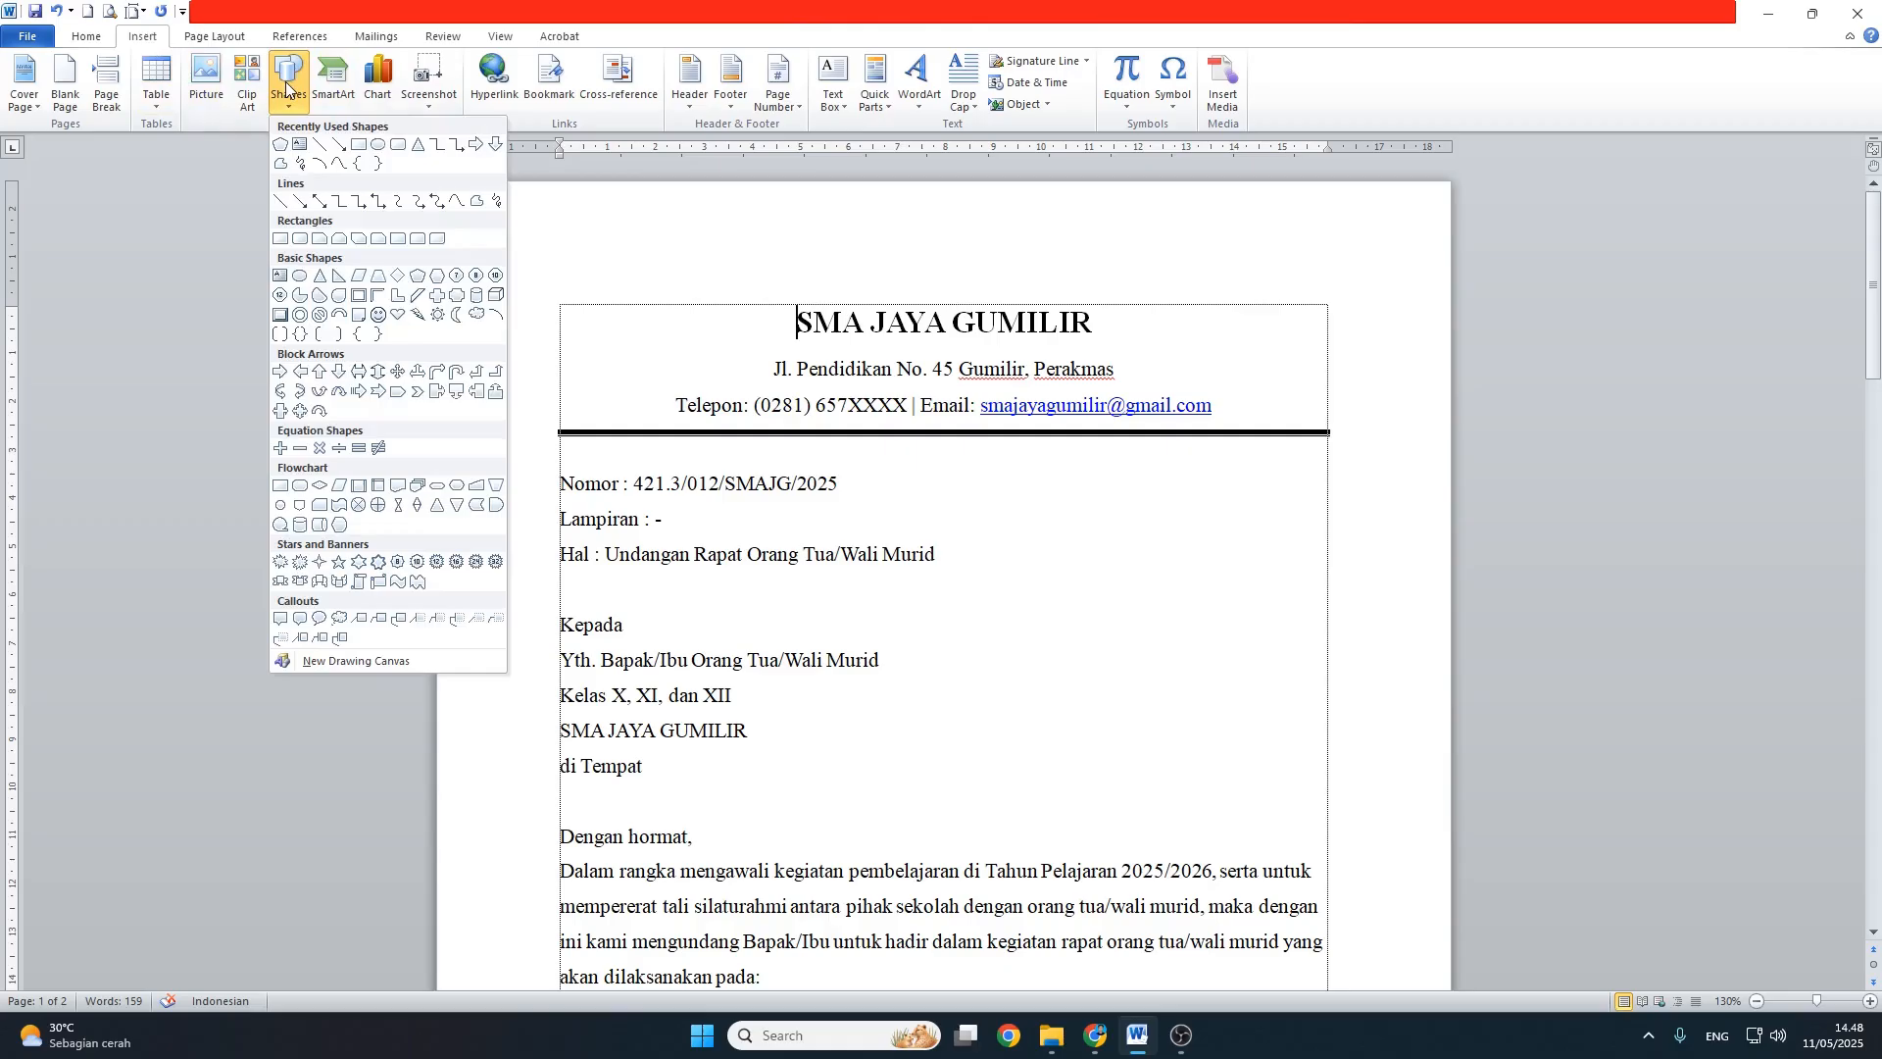
left_click(416, 275)
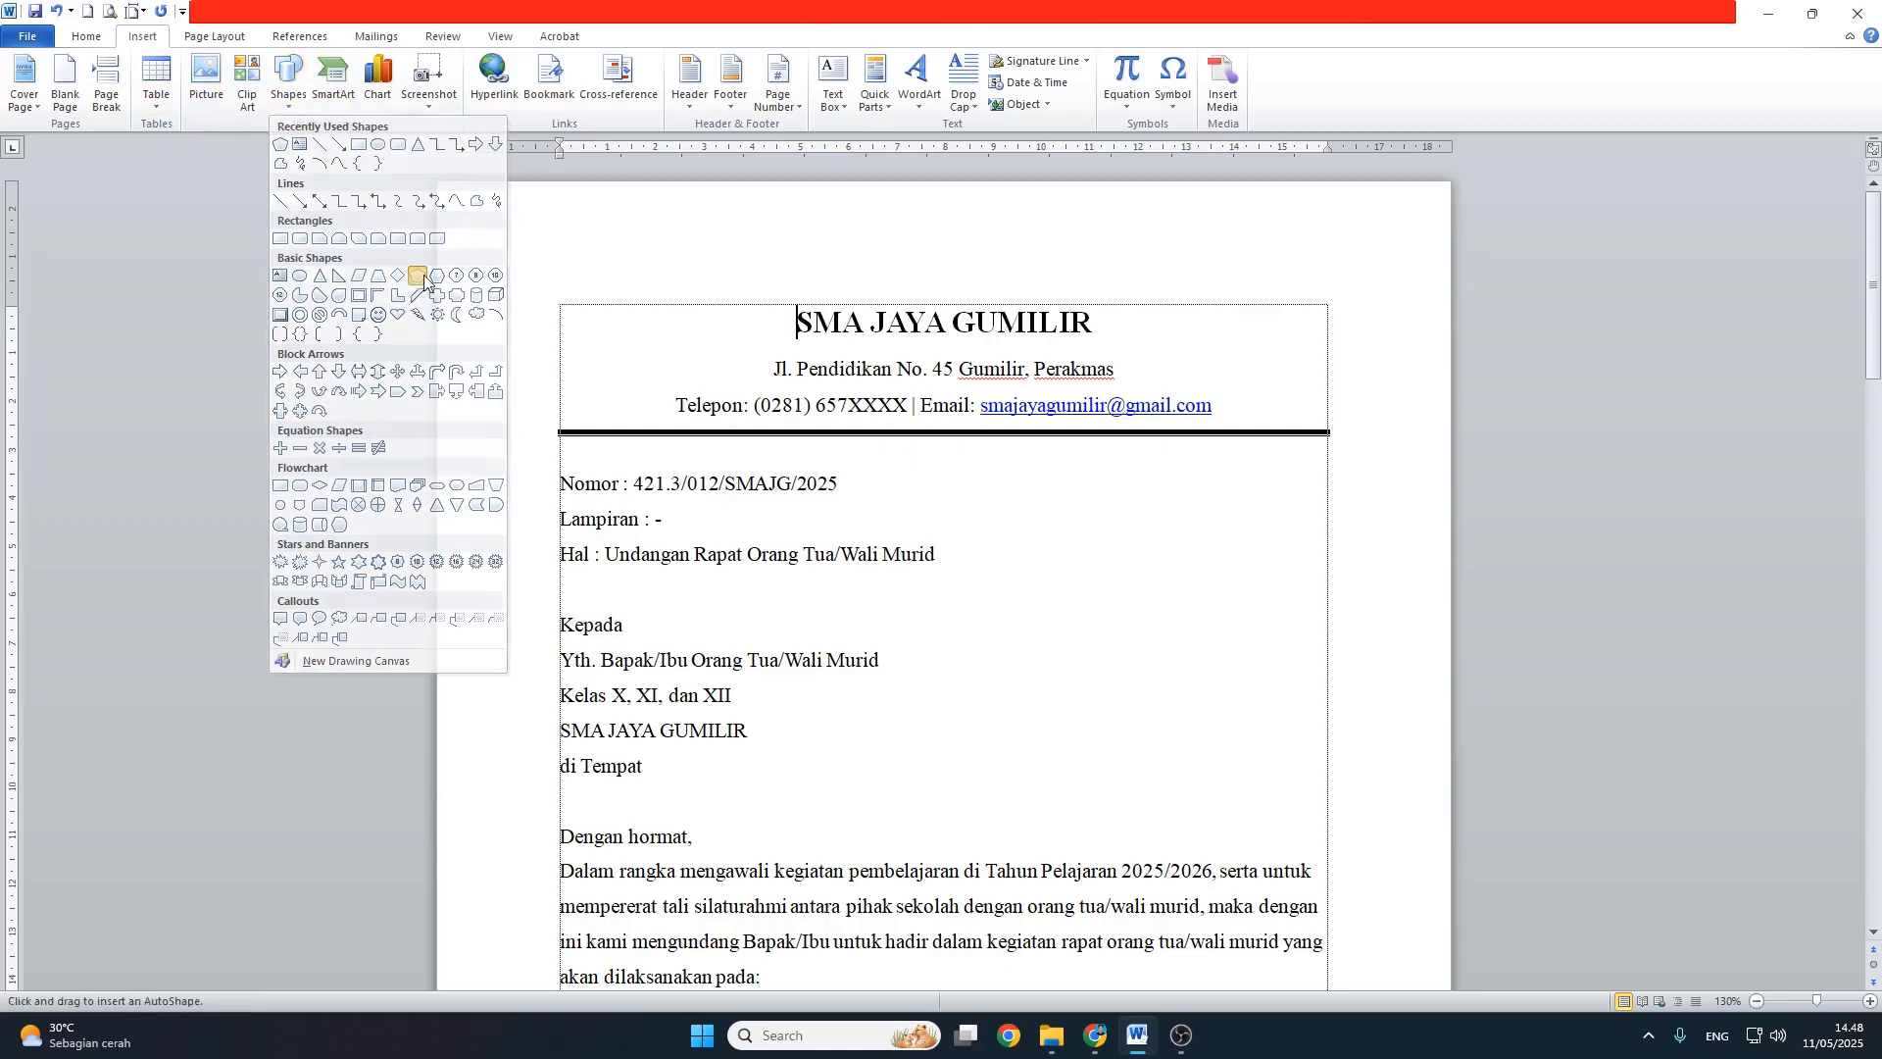
left_click(639, 314)
left_click_drag(717, 398, 671, 378)
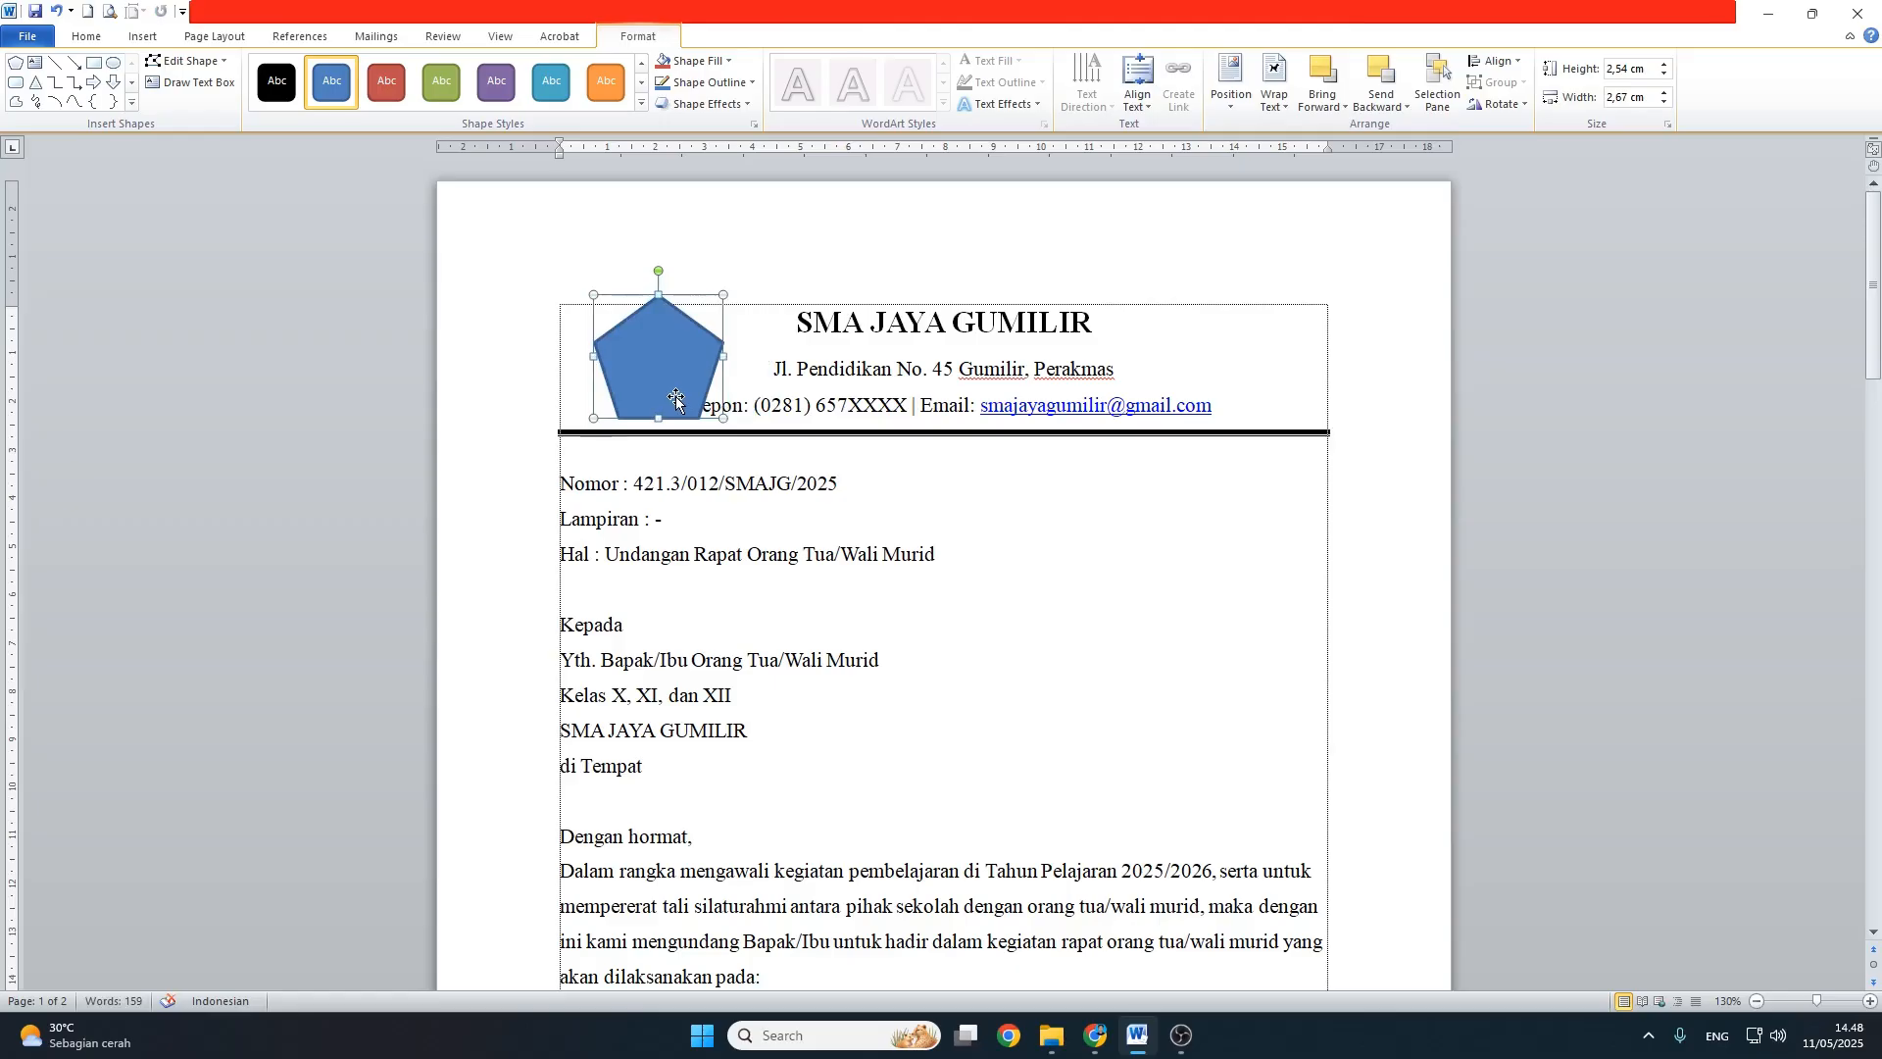
left_click_drag(694, 354, 643, 370)
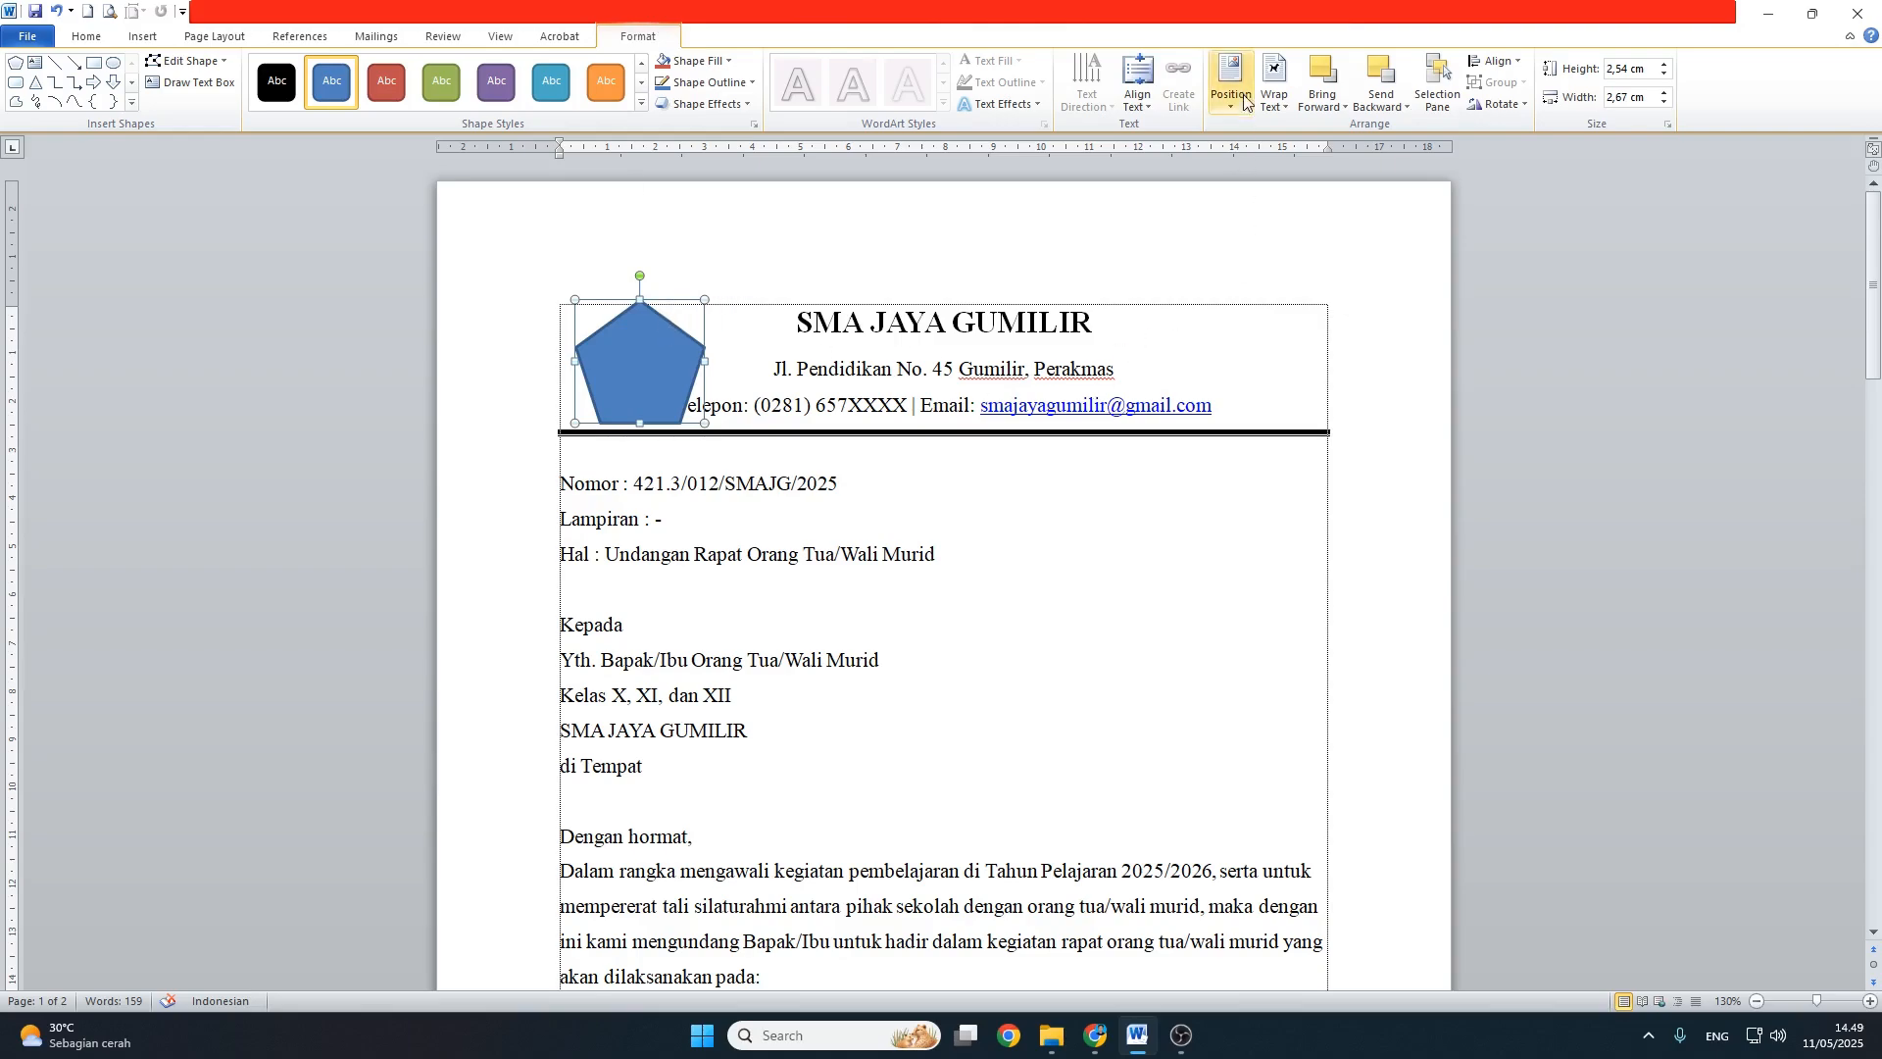
Step: Set the pentagon's text wrapping to In Front of Text and review the wrapping options
left_click(1284, 106)
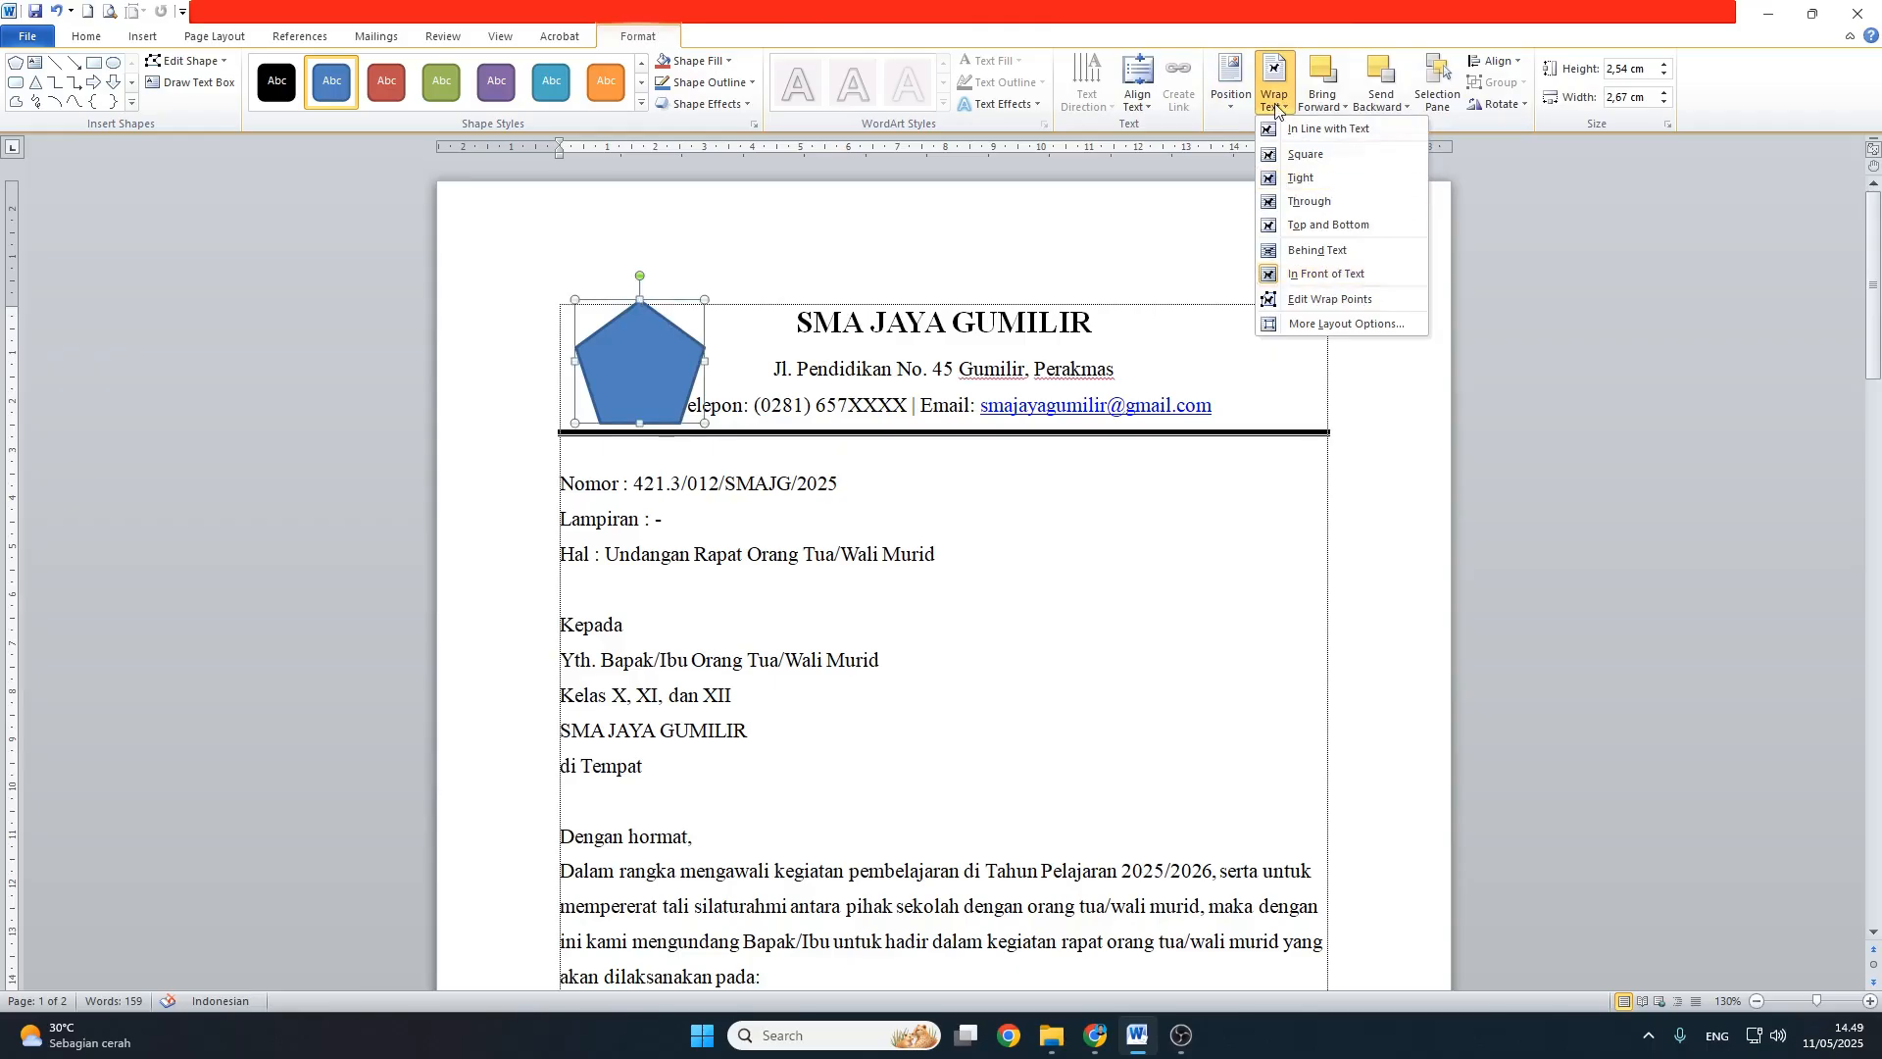
left_click(1377, 277)
left_click(1271, 106)
left_click(1358, 275)
left_click(618, 388)
left_click(638, 391)
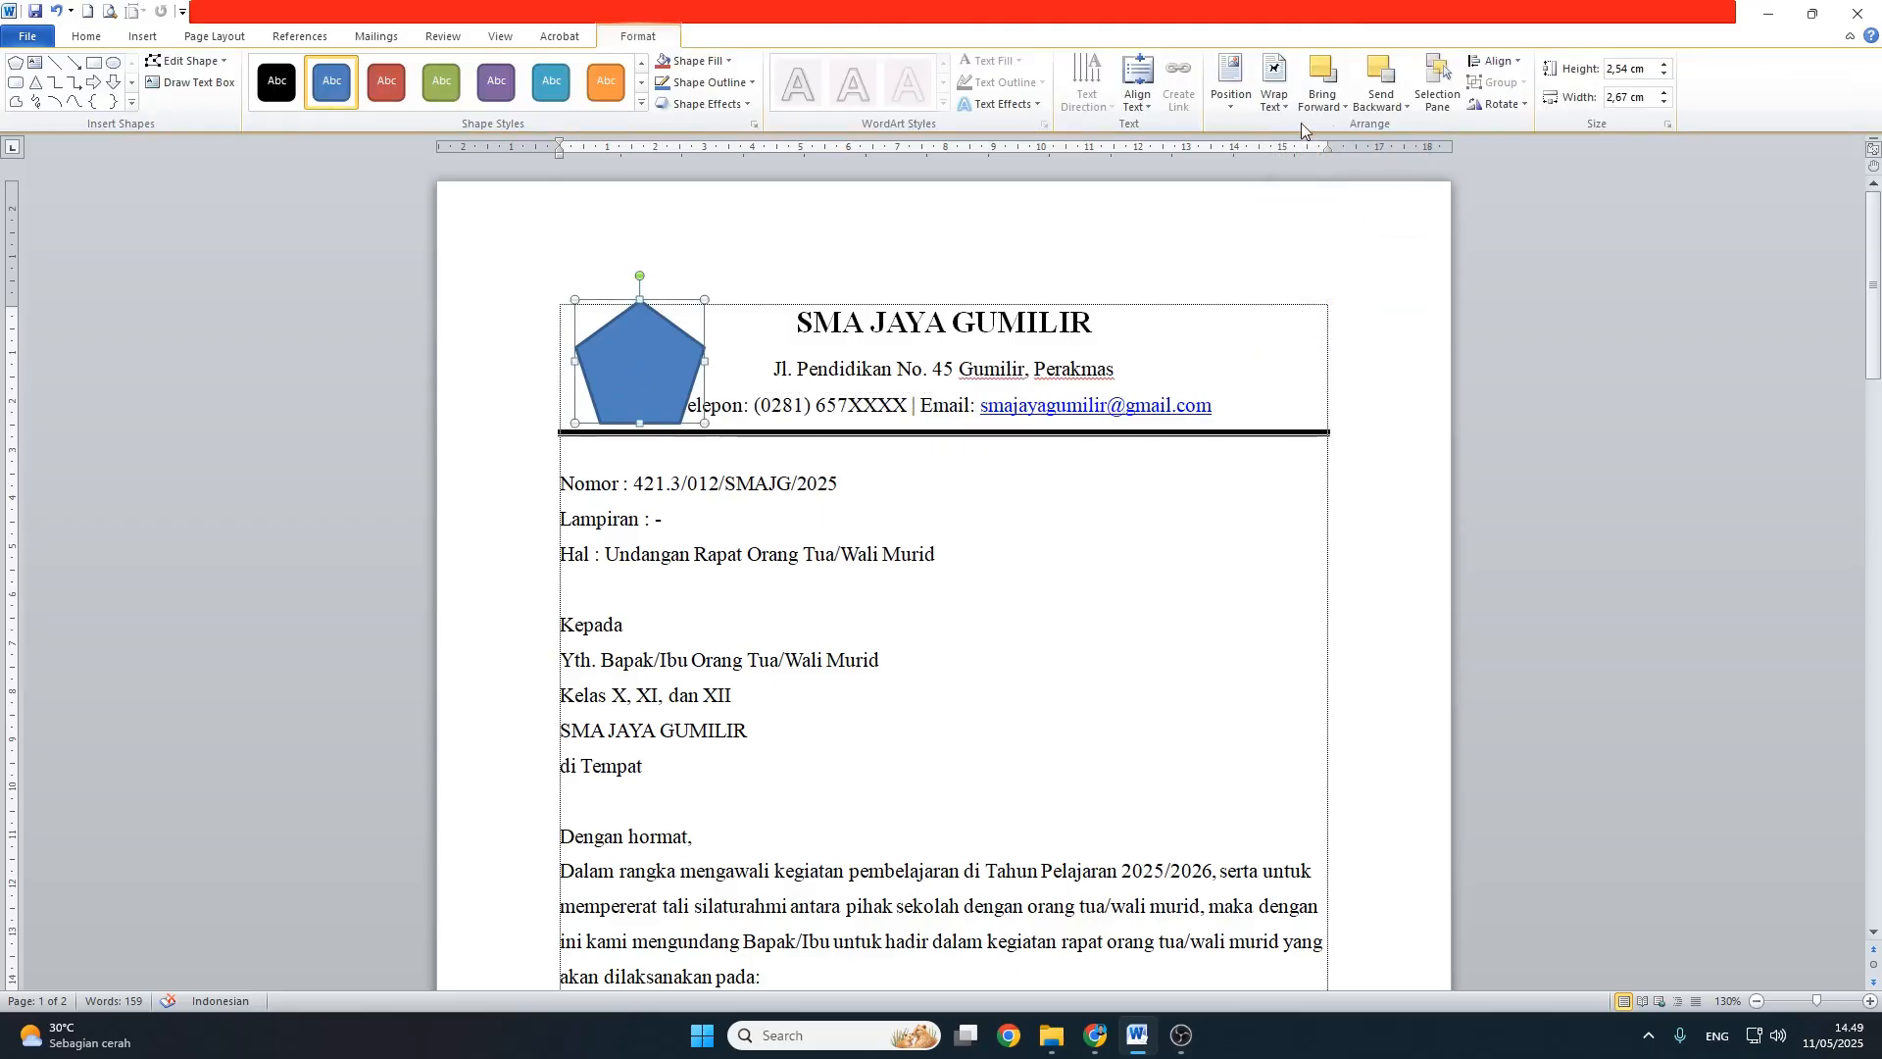
left_click(1276, 98)
left_click(661, 372)
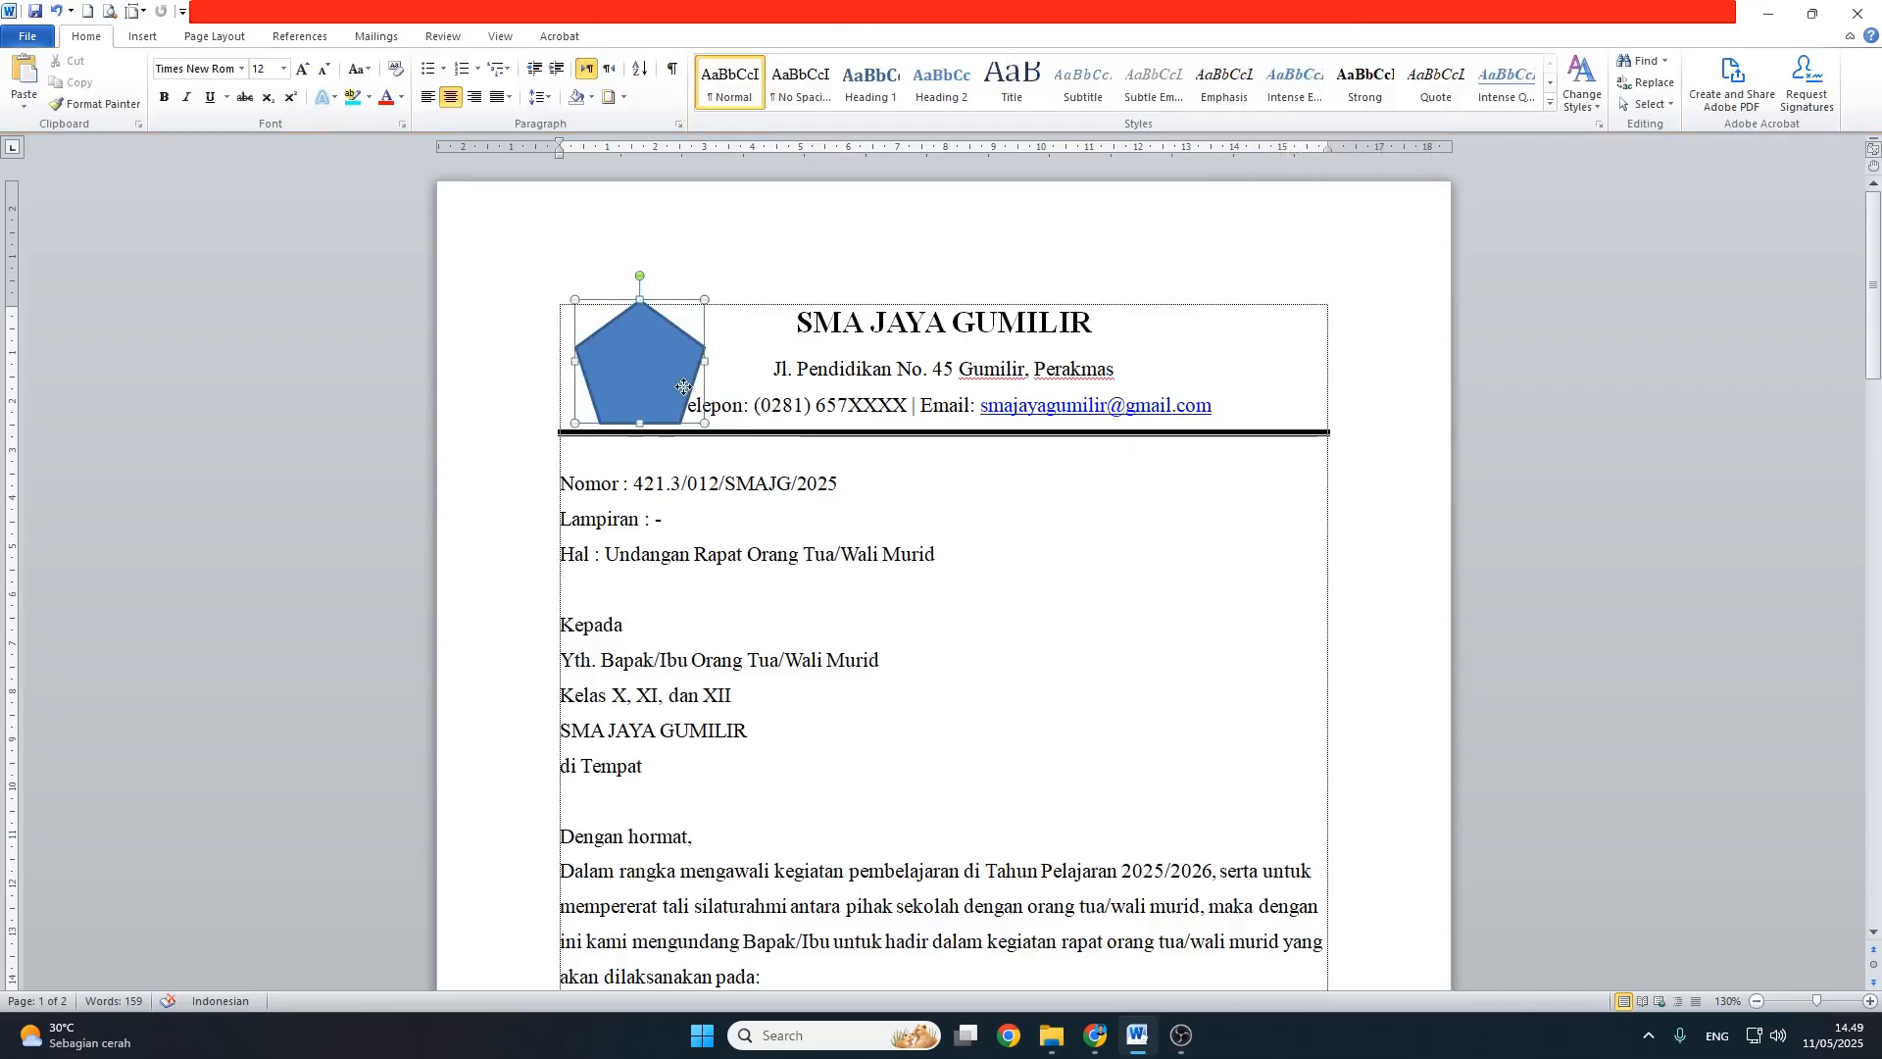
left_click(684, 388)
left_click(647, 37)
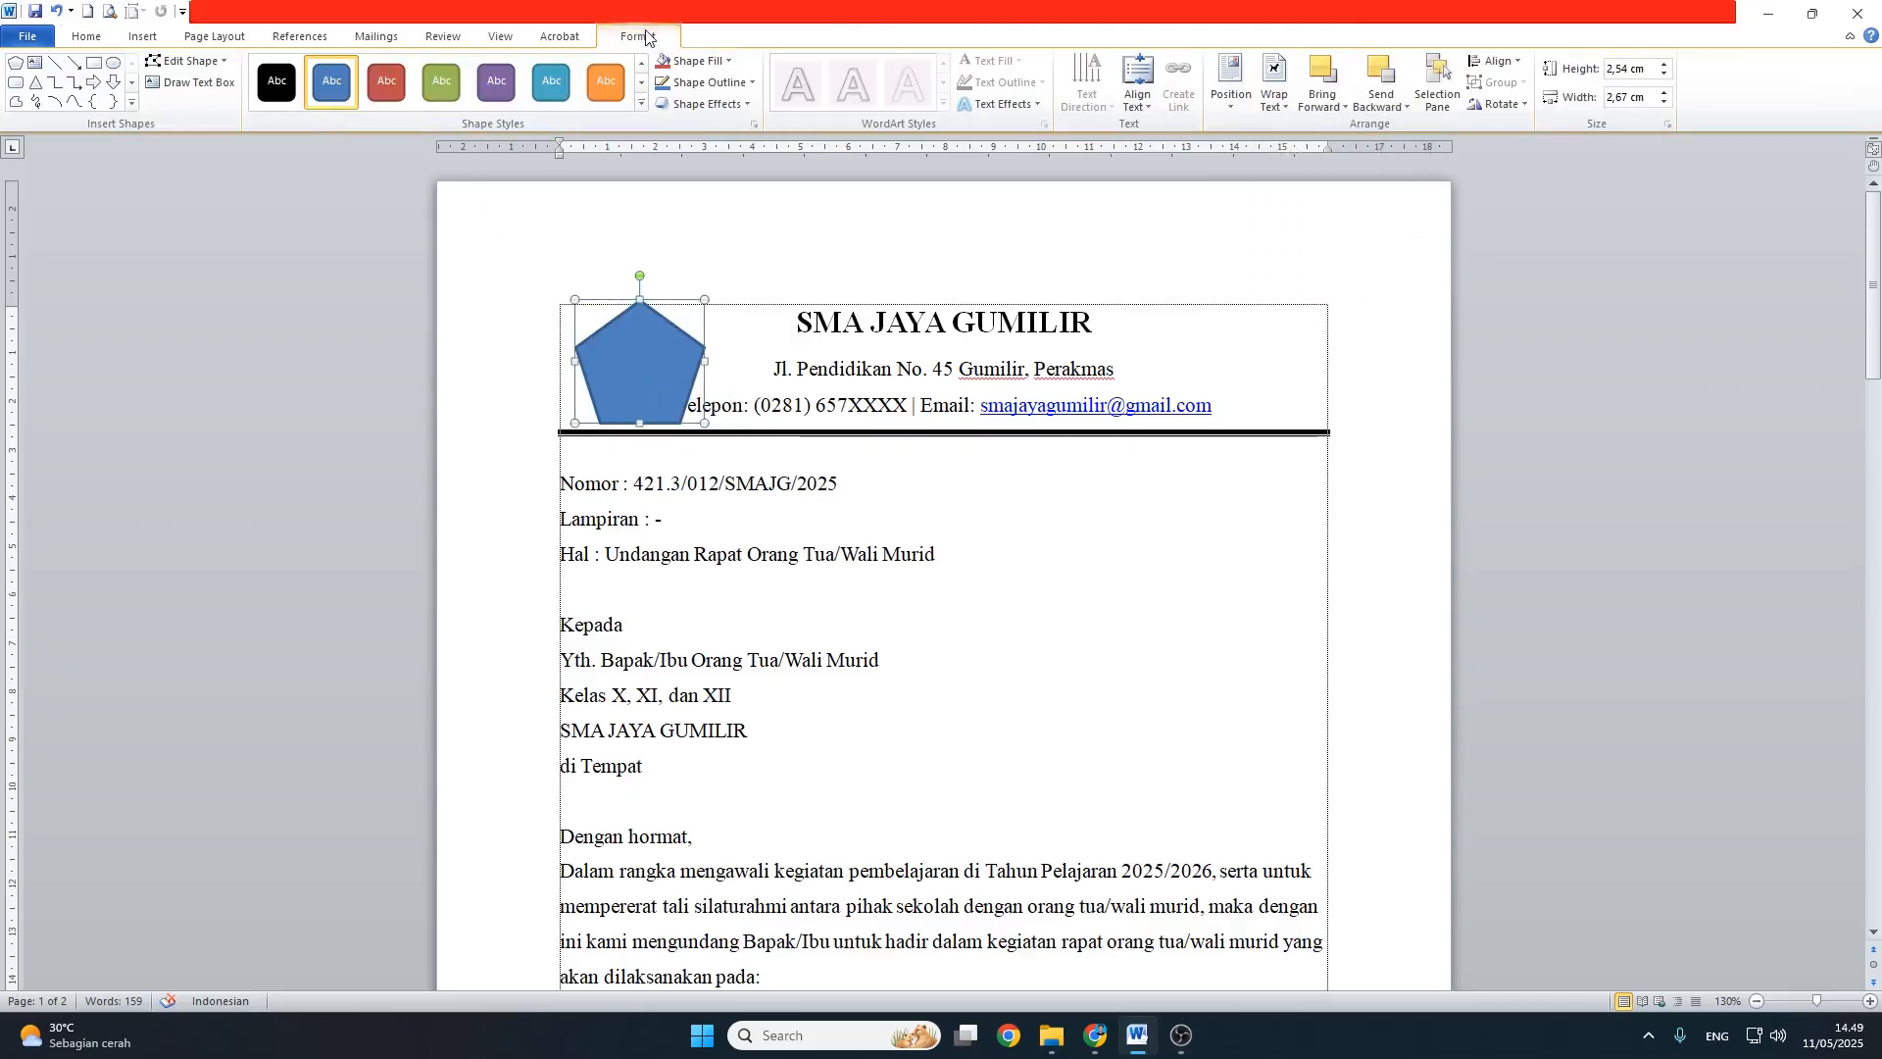
left_click(1275, 83)
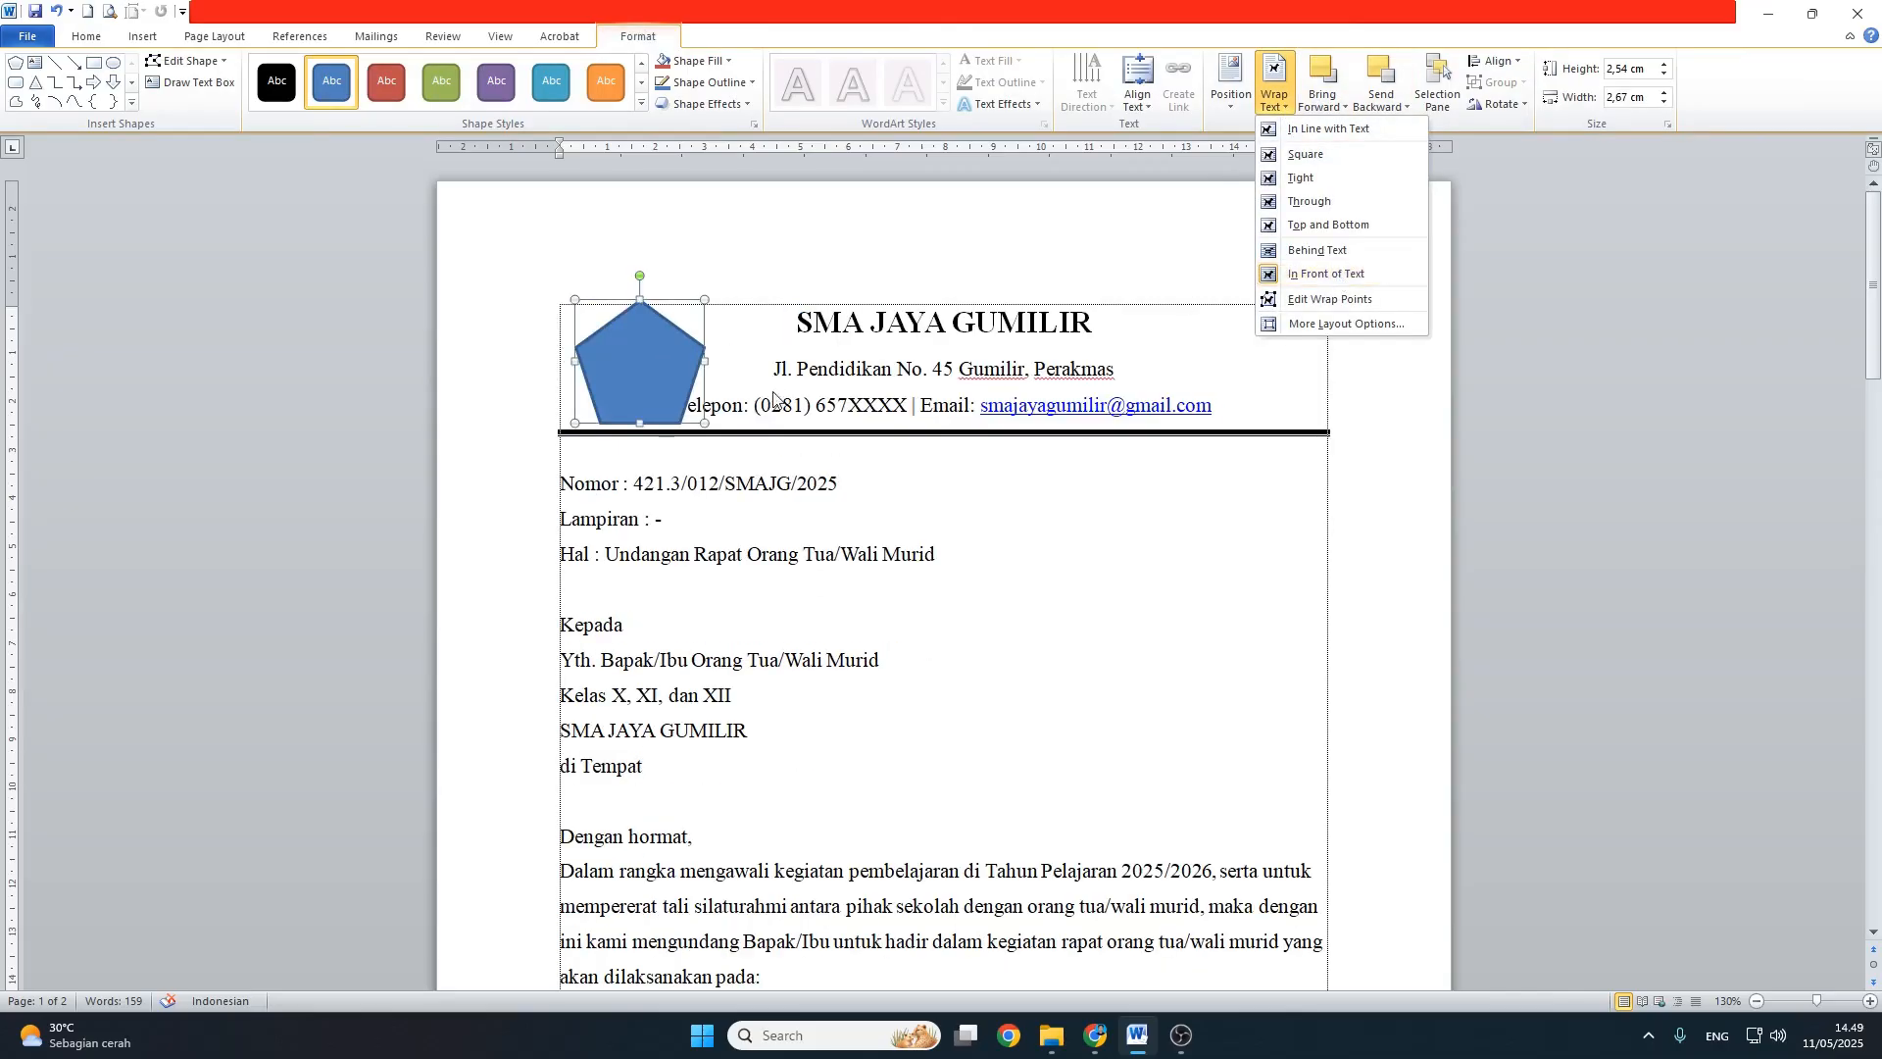
Step: Move the pentagon to the left margin, clear of the telephone line and just above the letterhead border
left_click(692, 363)
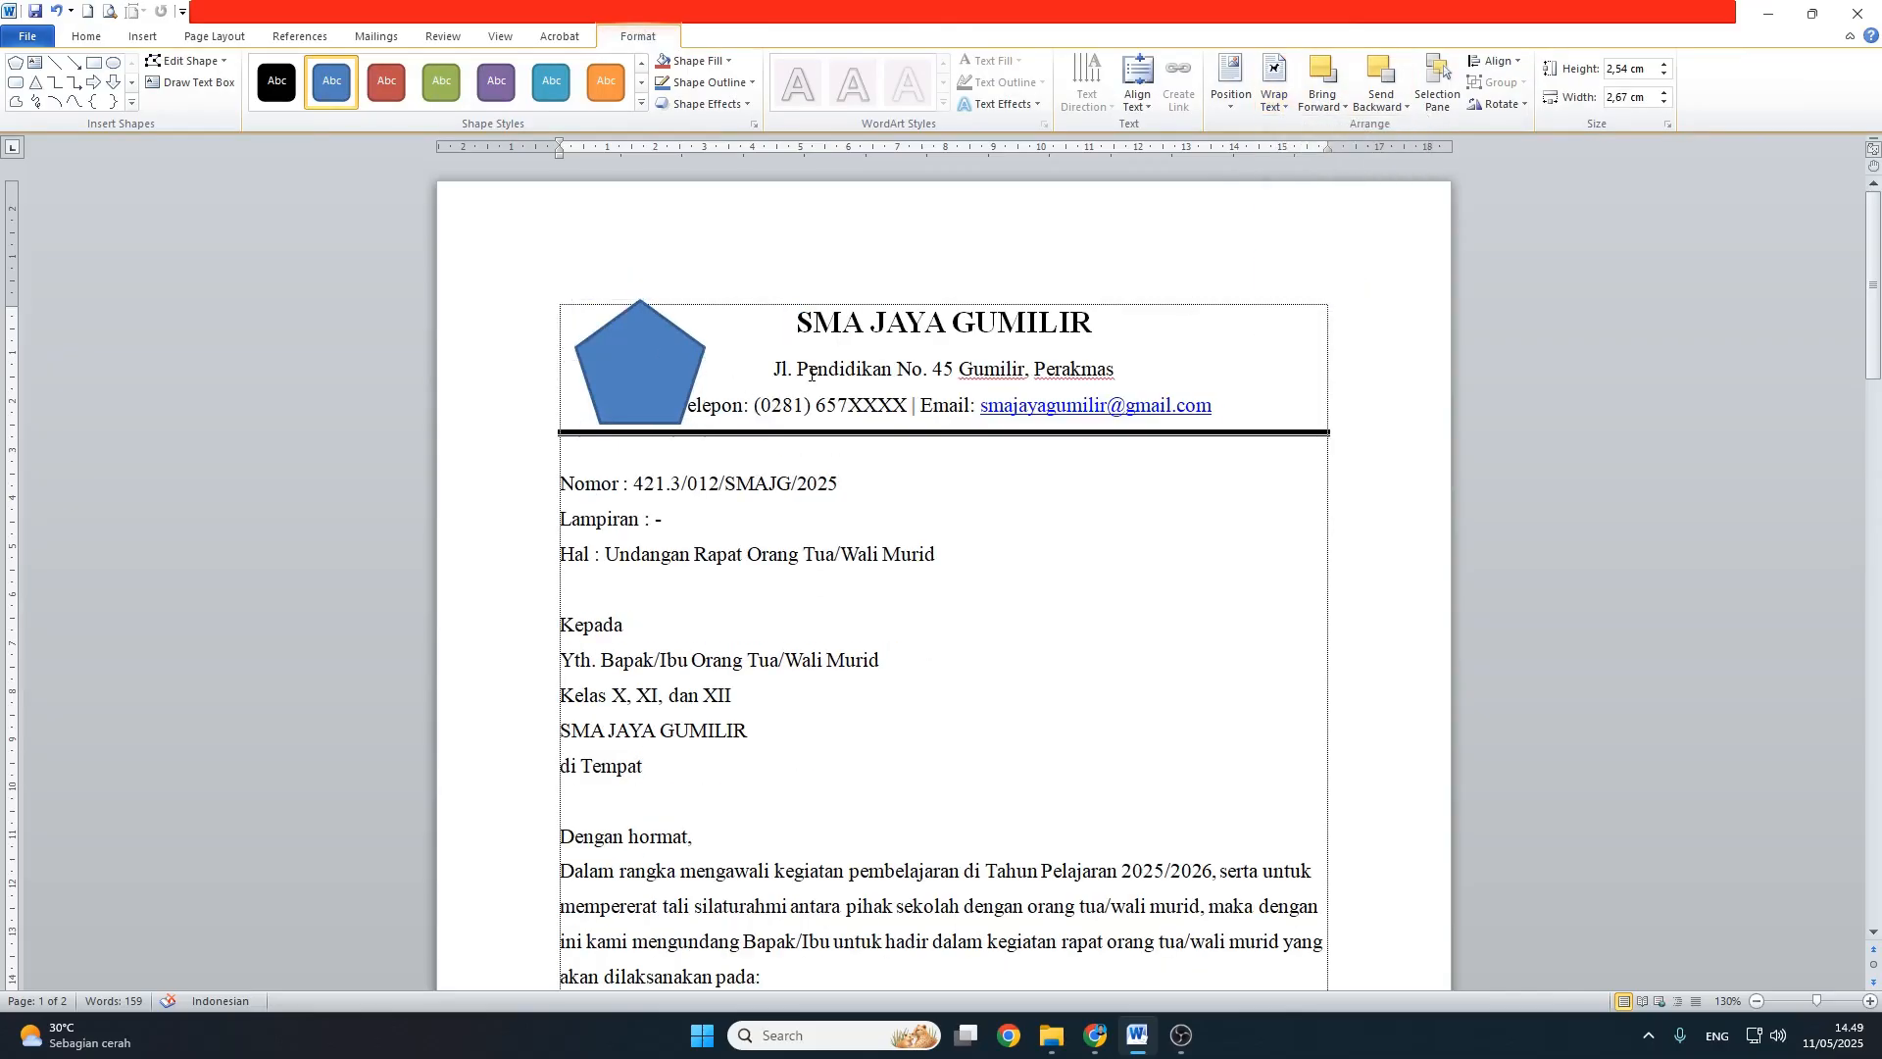
left_click(624, 367)
left_click_drag(625, 368, 598, 372)
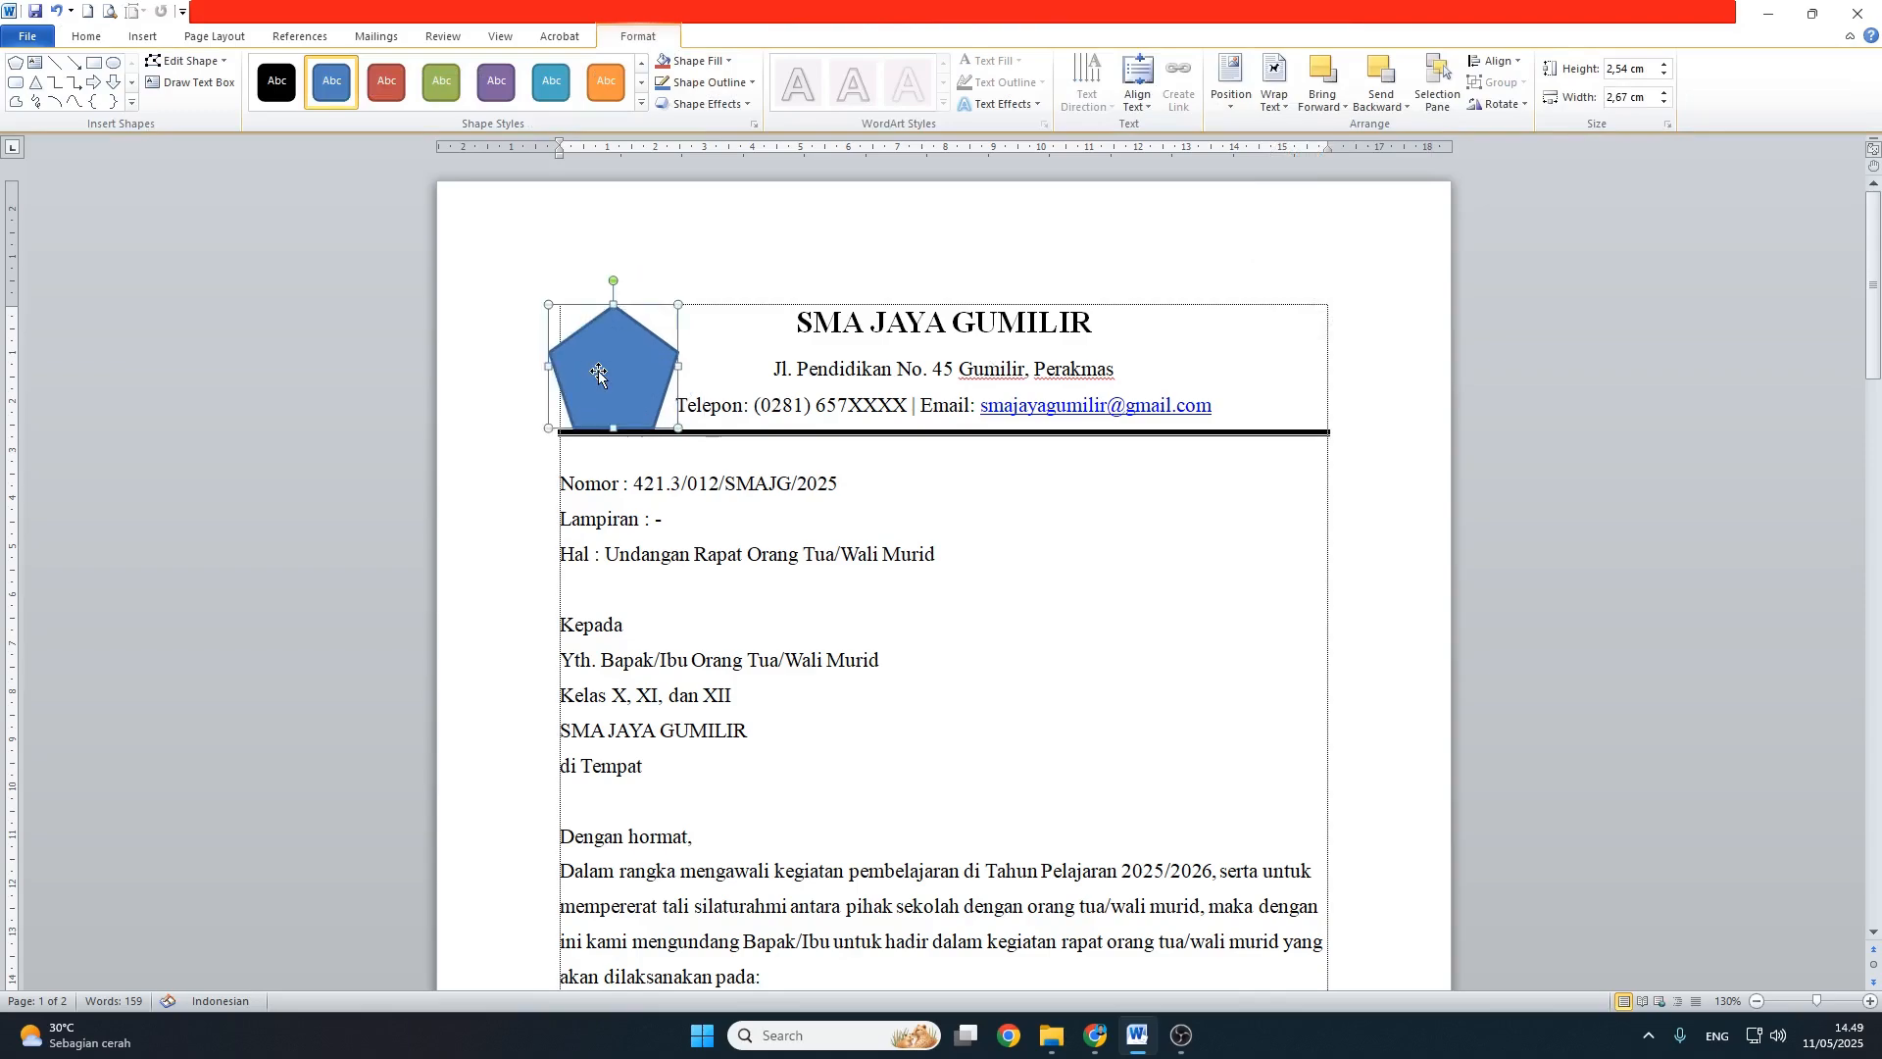
Step: Nudge the pentagon slightly upward so it sits clear of the letterhead's border line
left_click(734, 373)
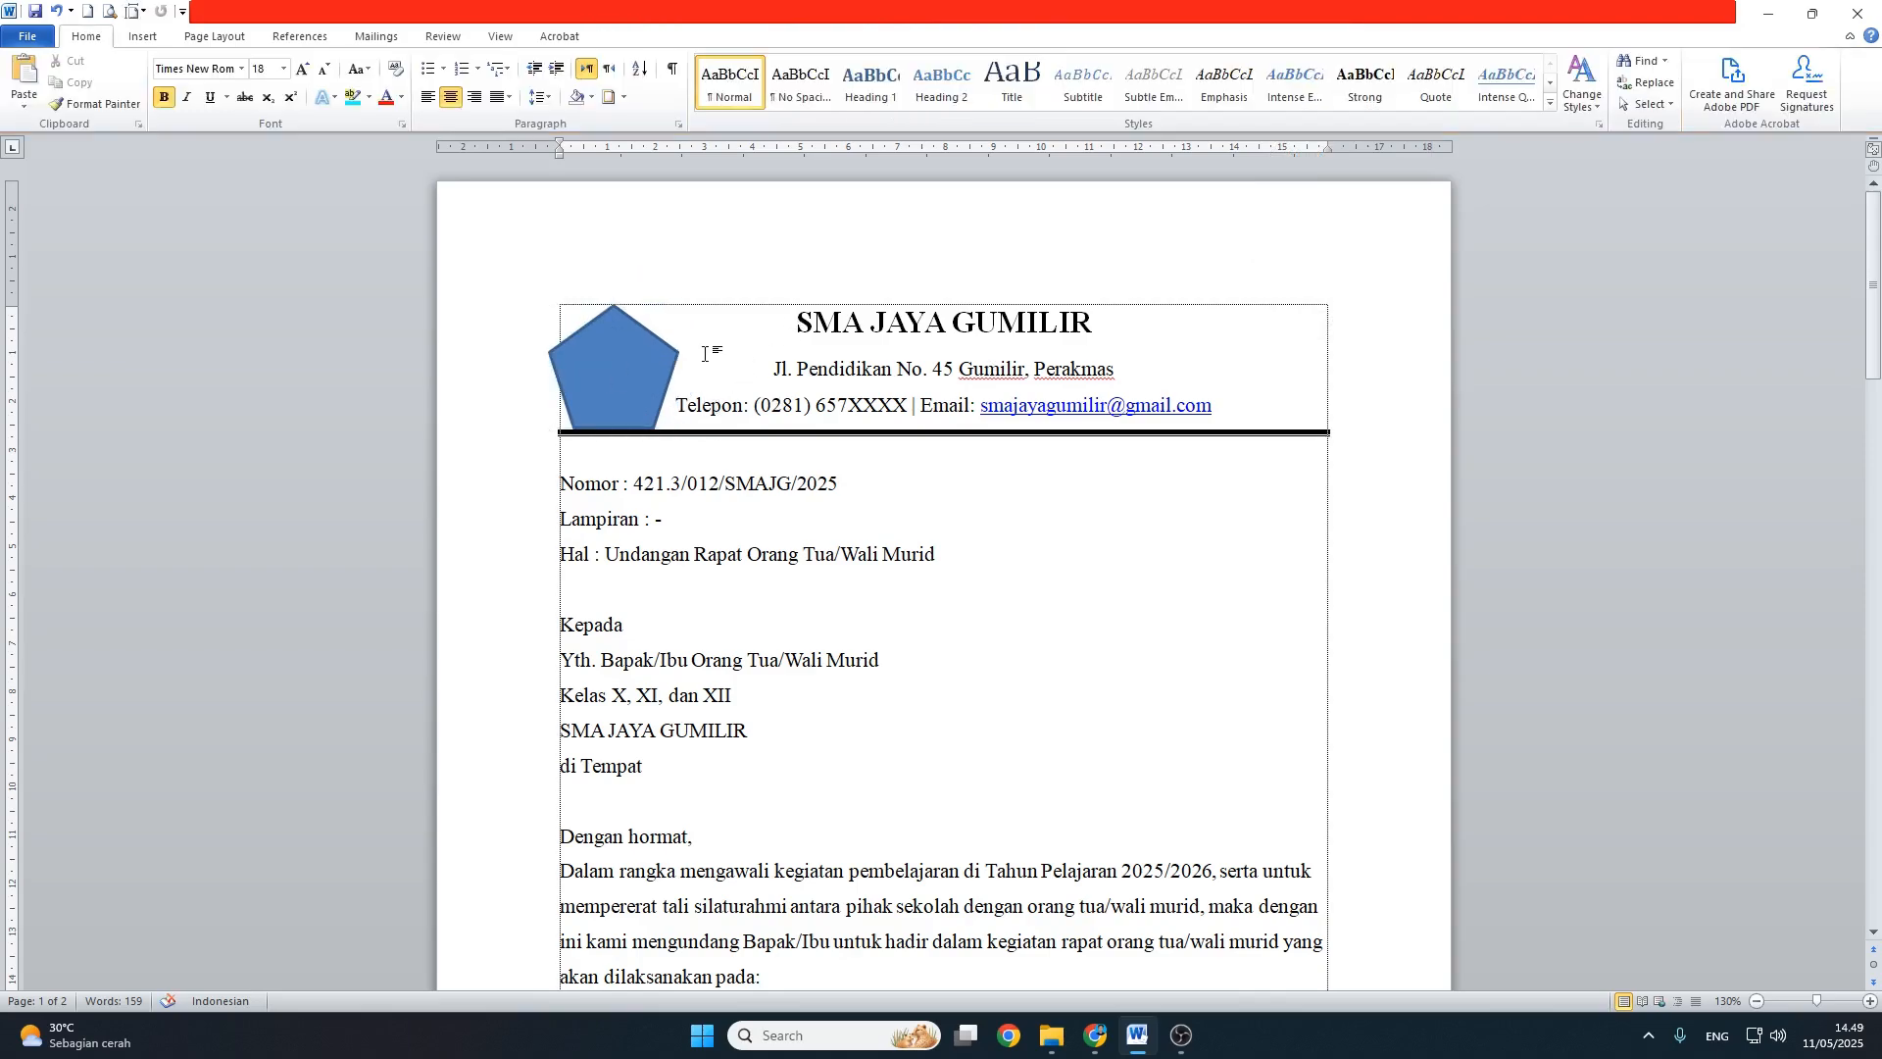
left_click_drag(649, 366, 647, 359)
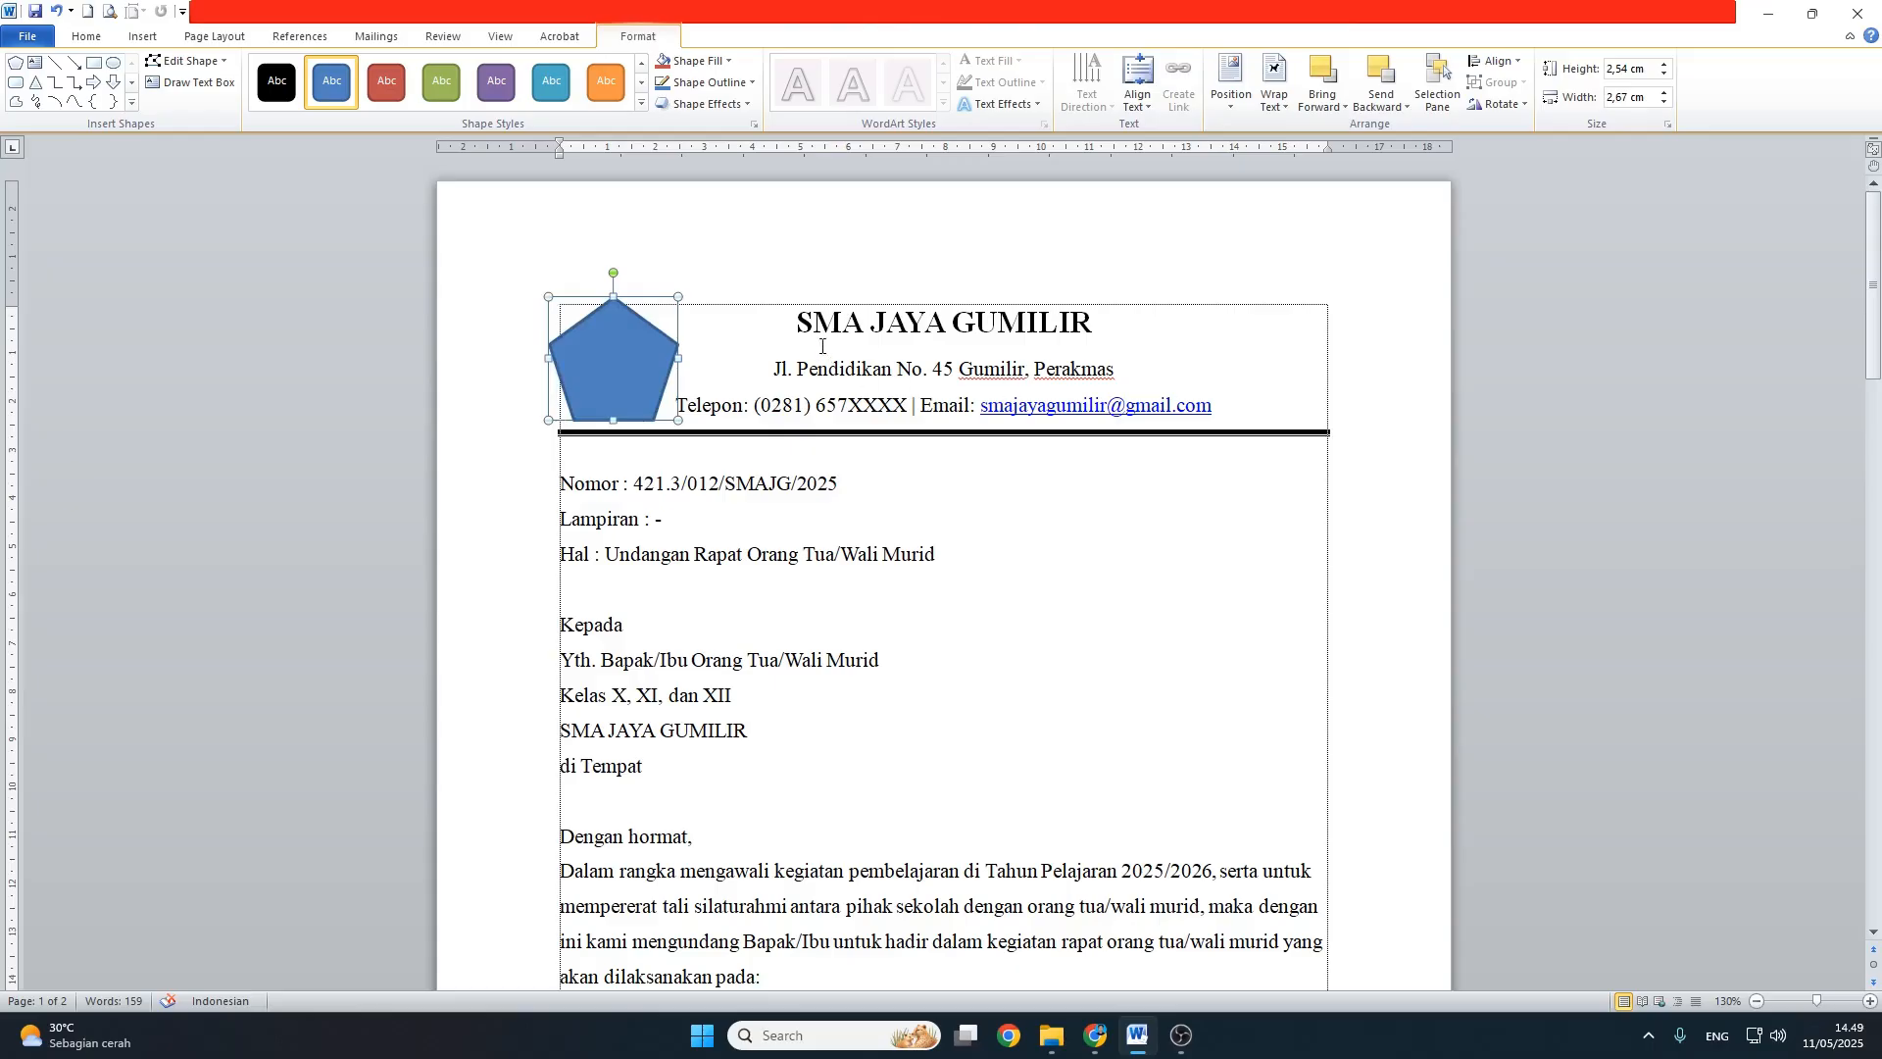
left_click(748, 321)
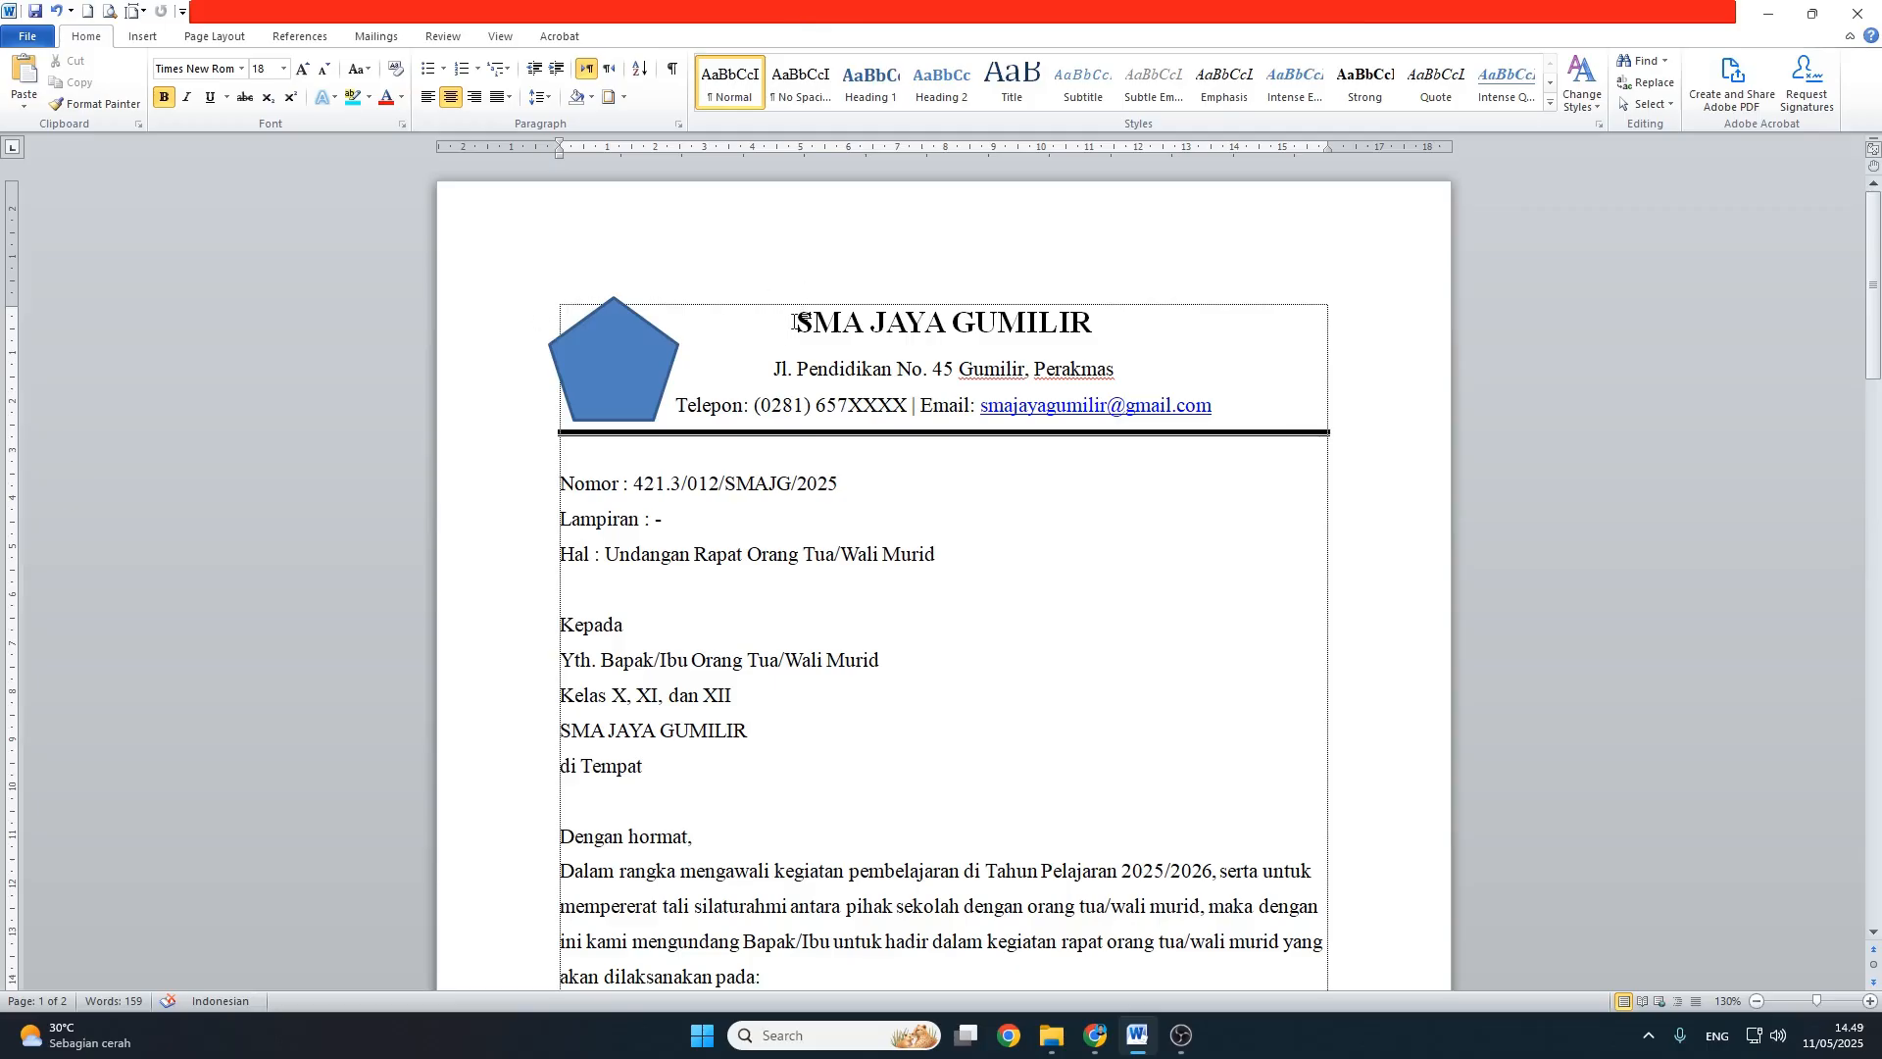
Step: Set a 2 cm first-line indent on the school name line of the letterhead
left_click_drag(798, 322, 1194, 382)
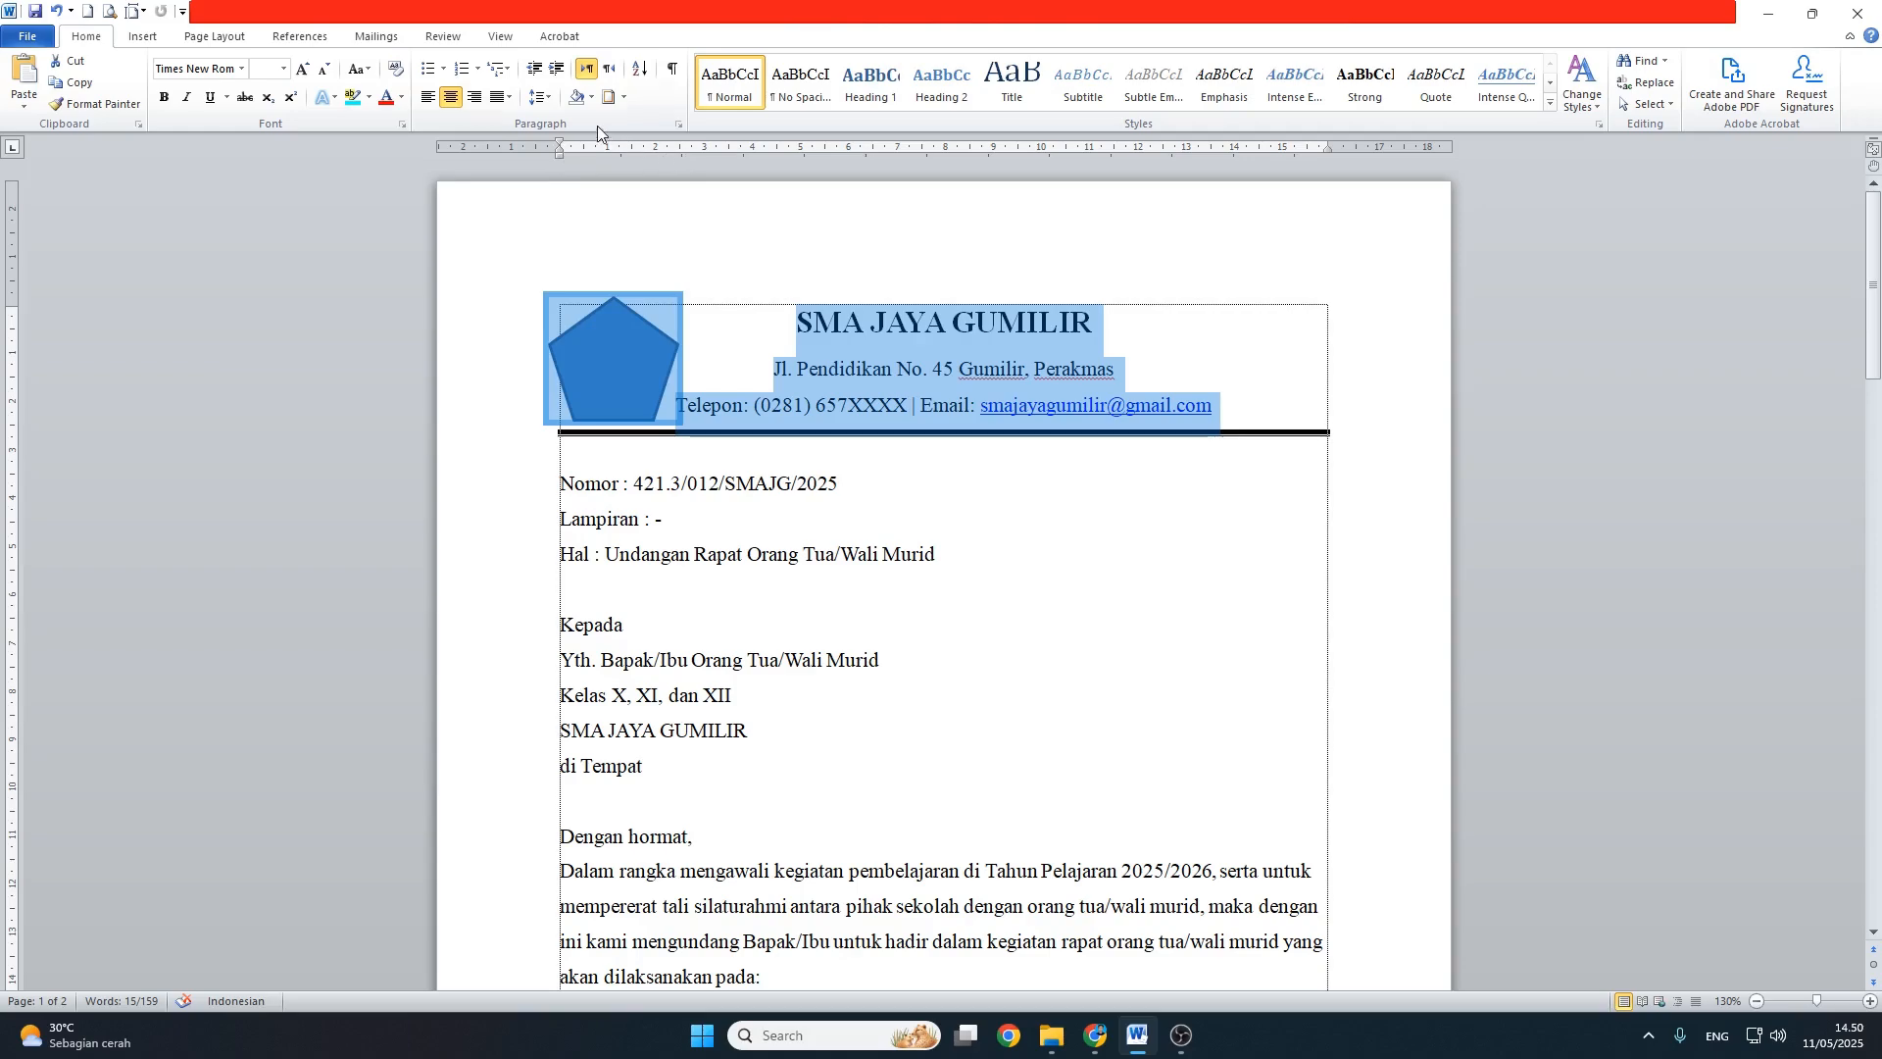
left_click_drag(558, 142, 623, 149)
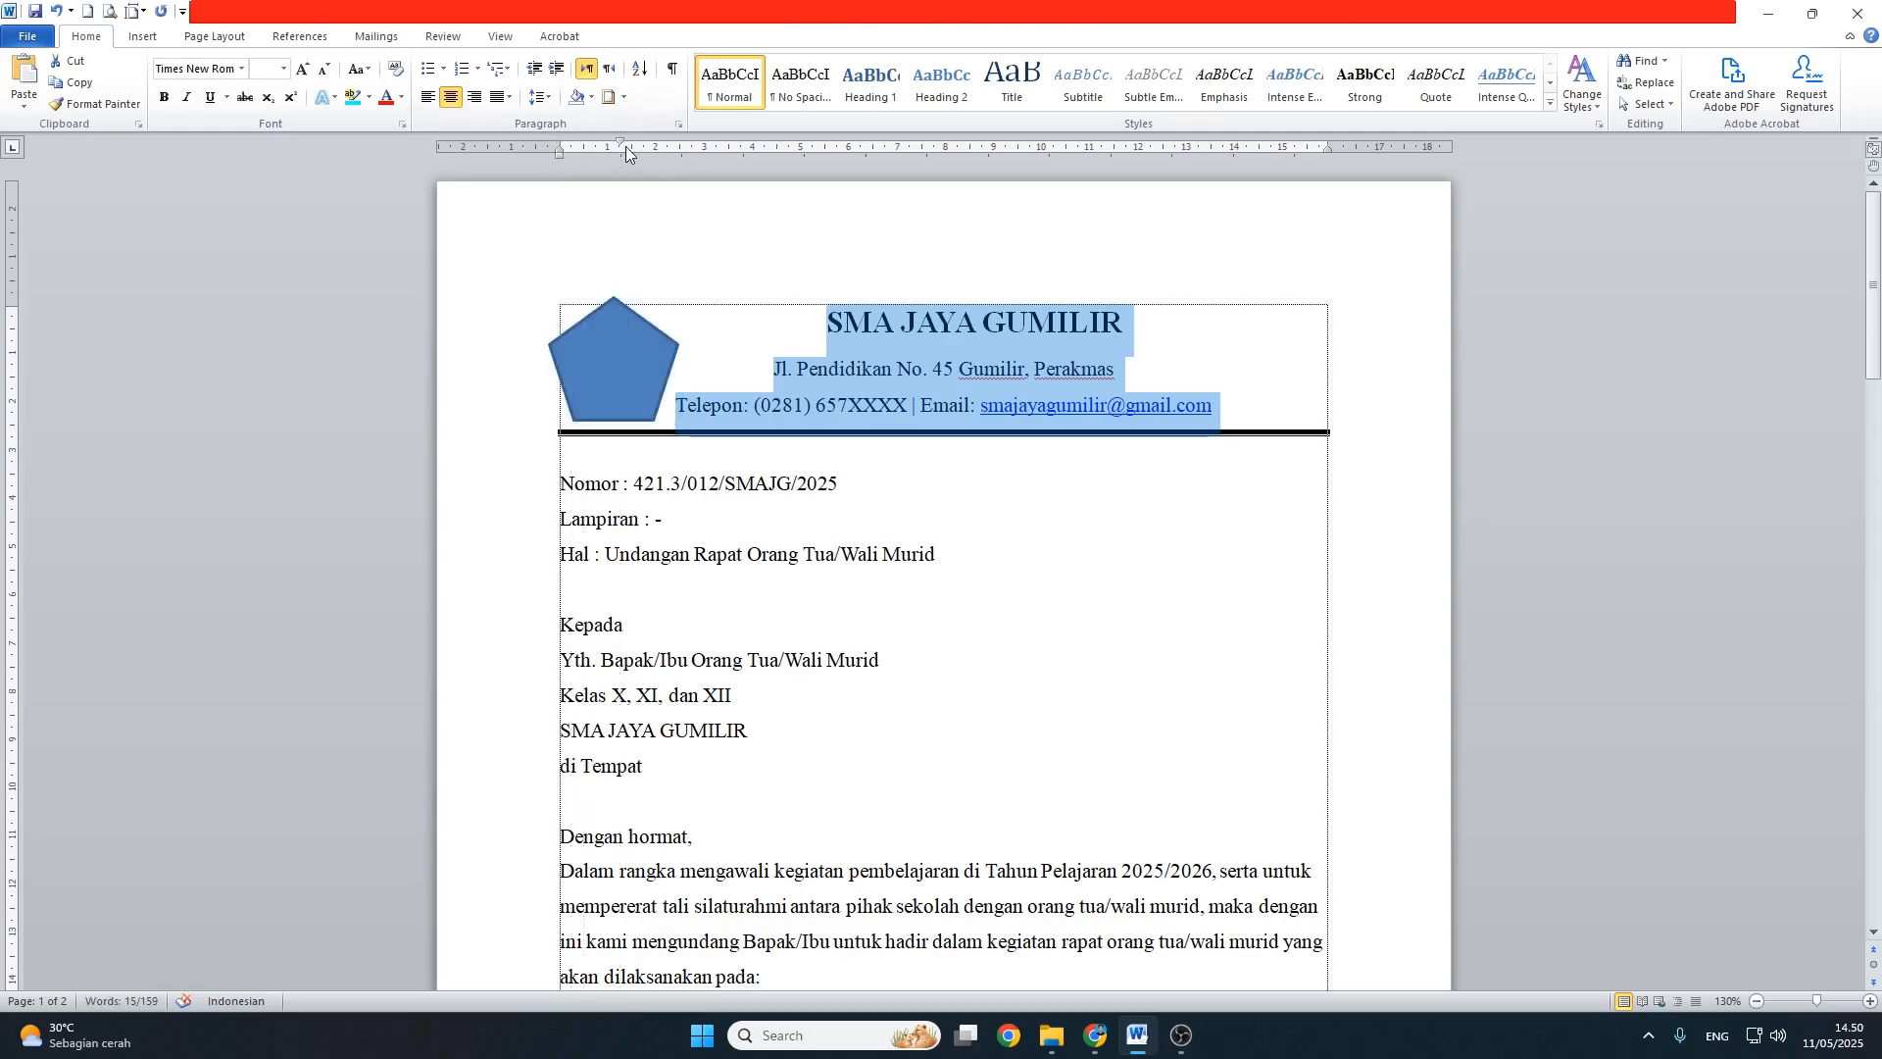
key("ctrl+z")
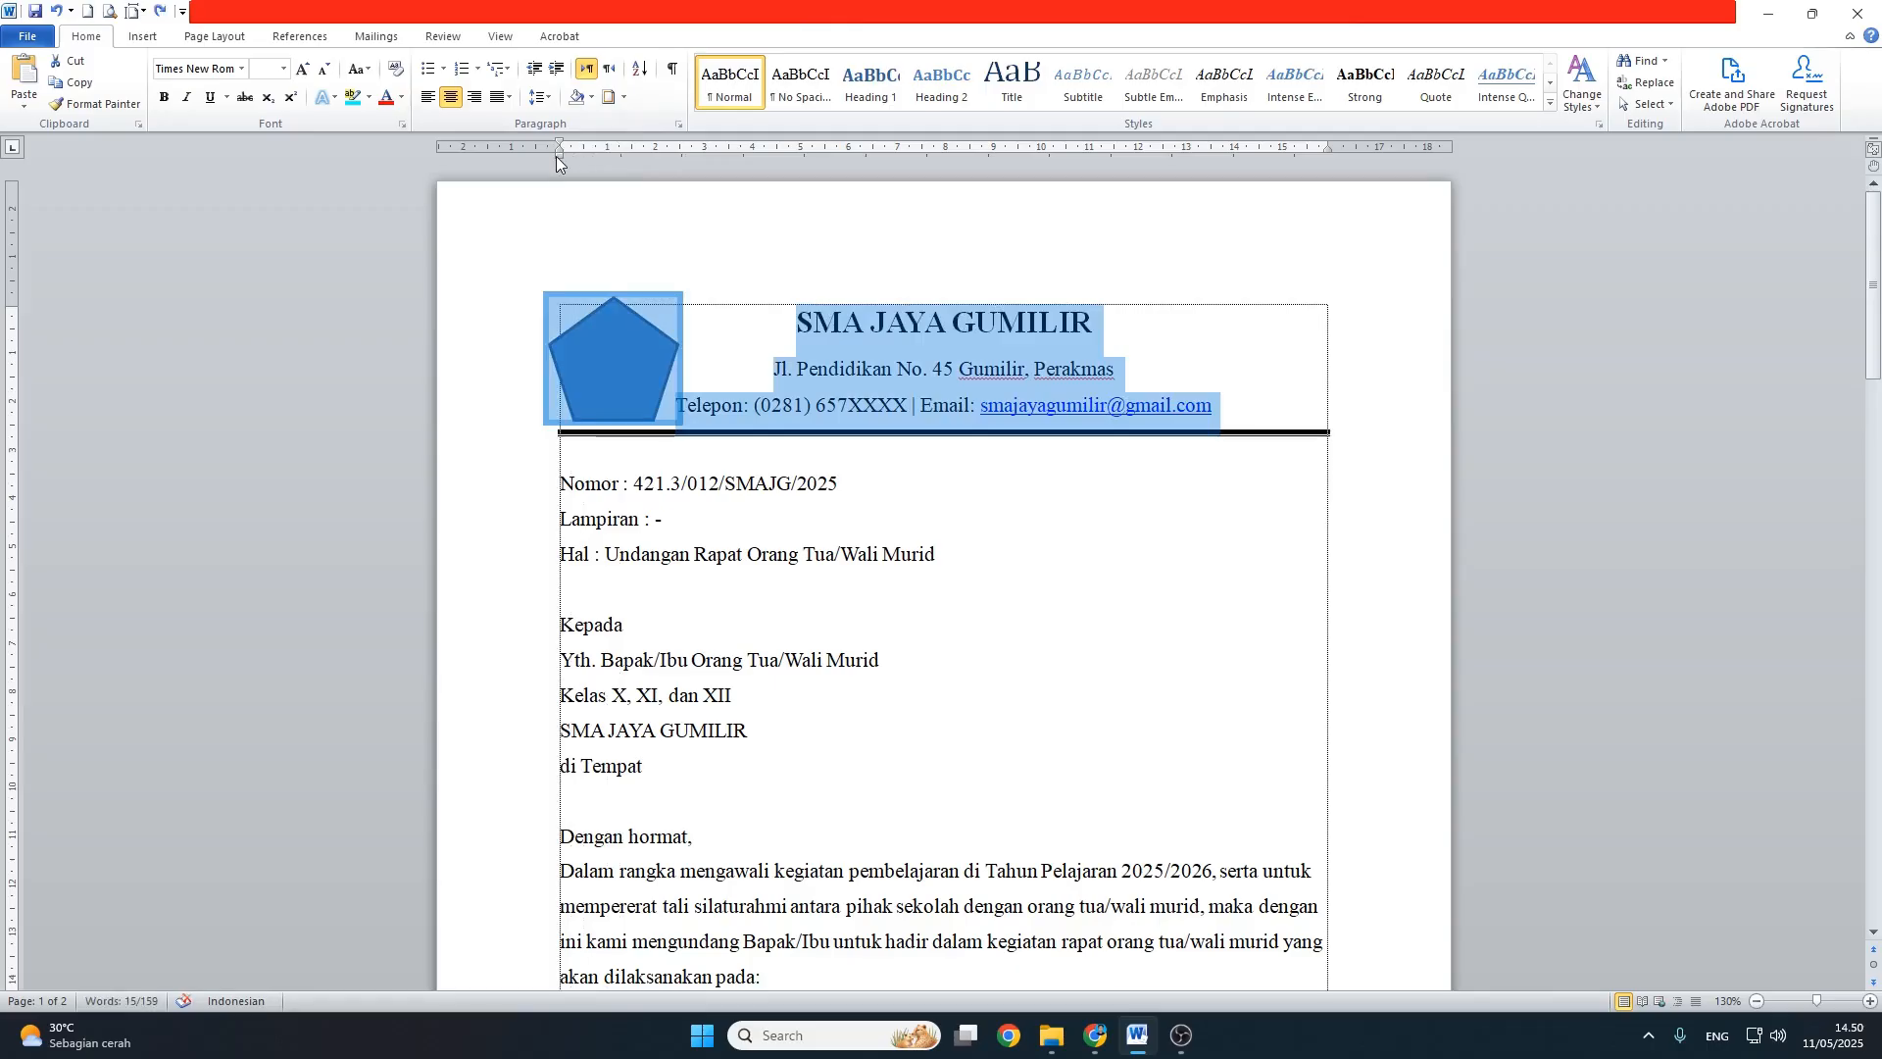
left_click_drag(561, 156, 659, 167)
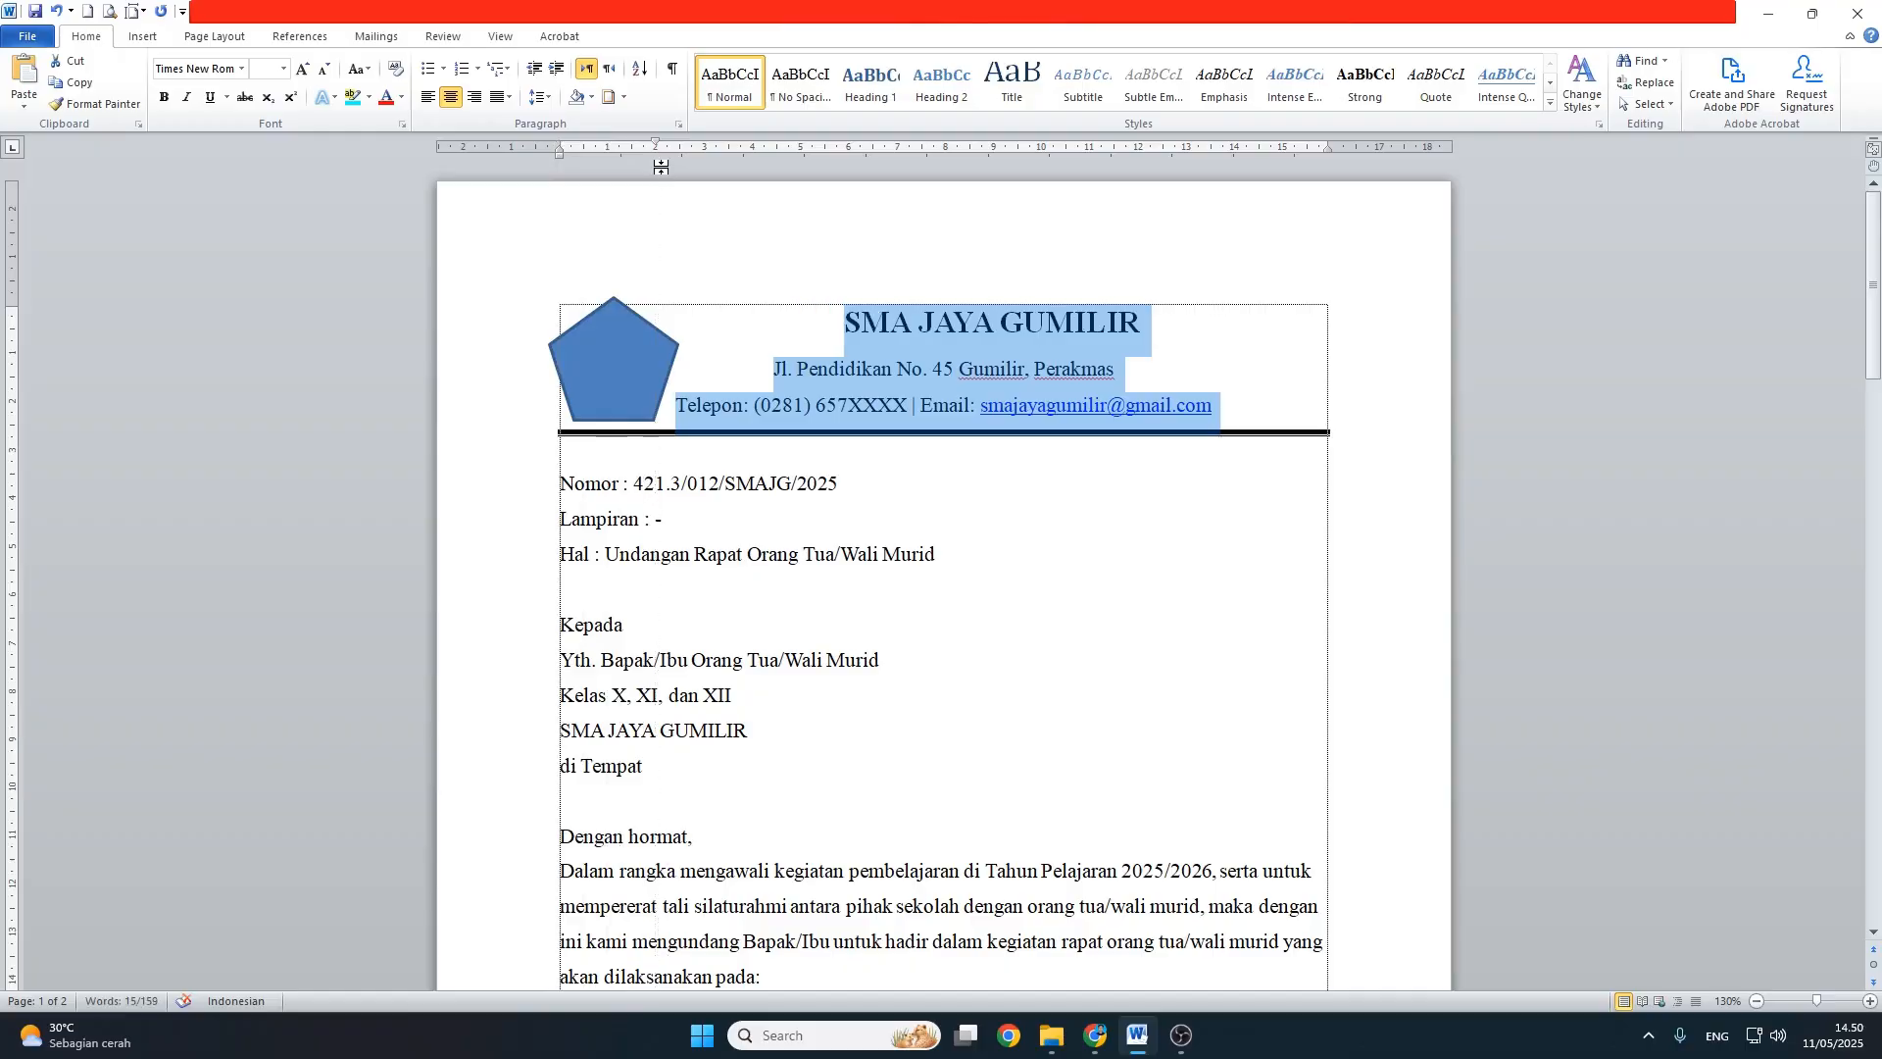
left_click(836, 333)
left_click(766, 380)
left_click(843, 318)
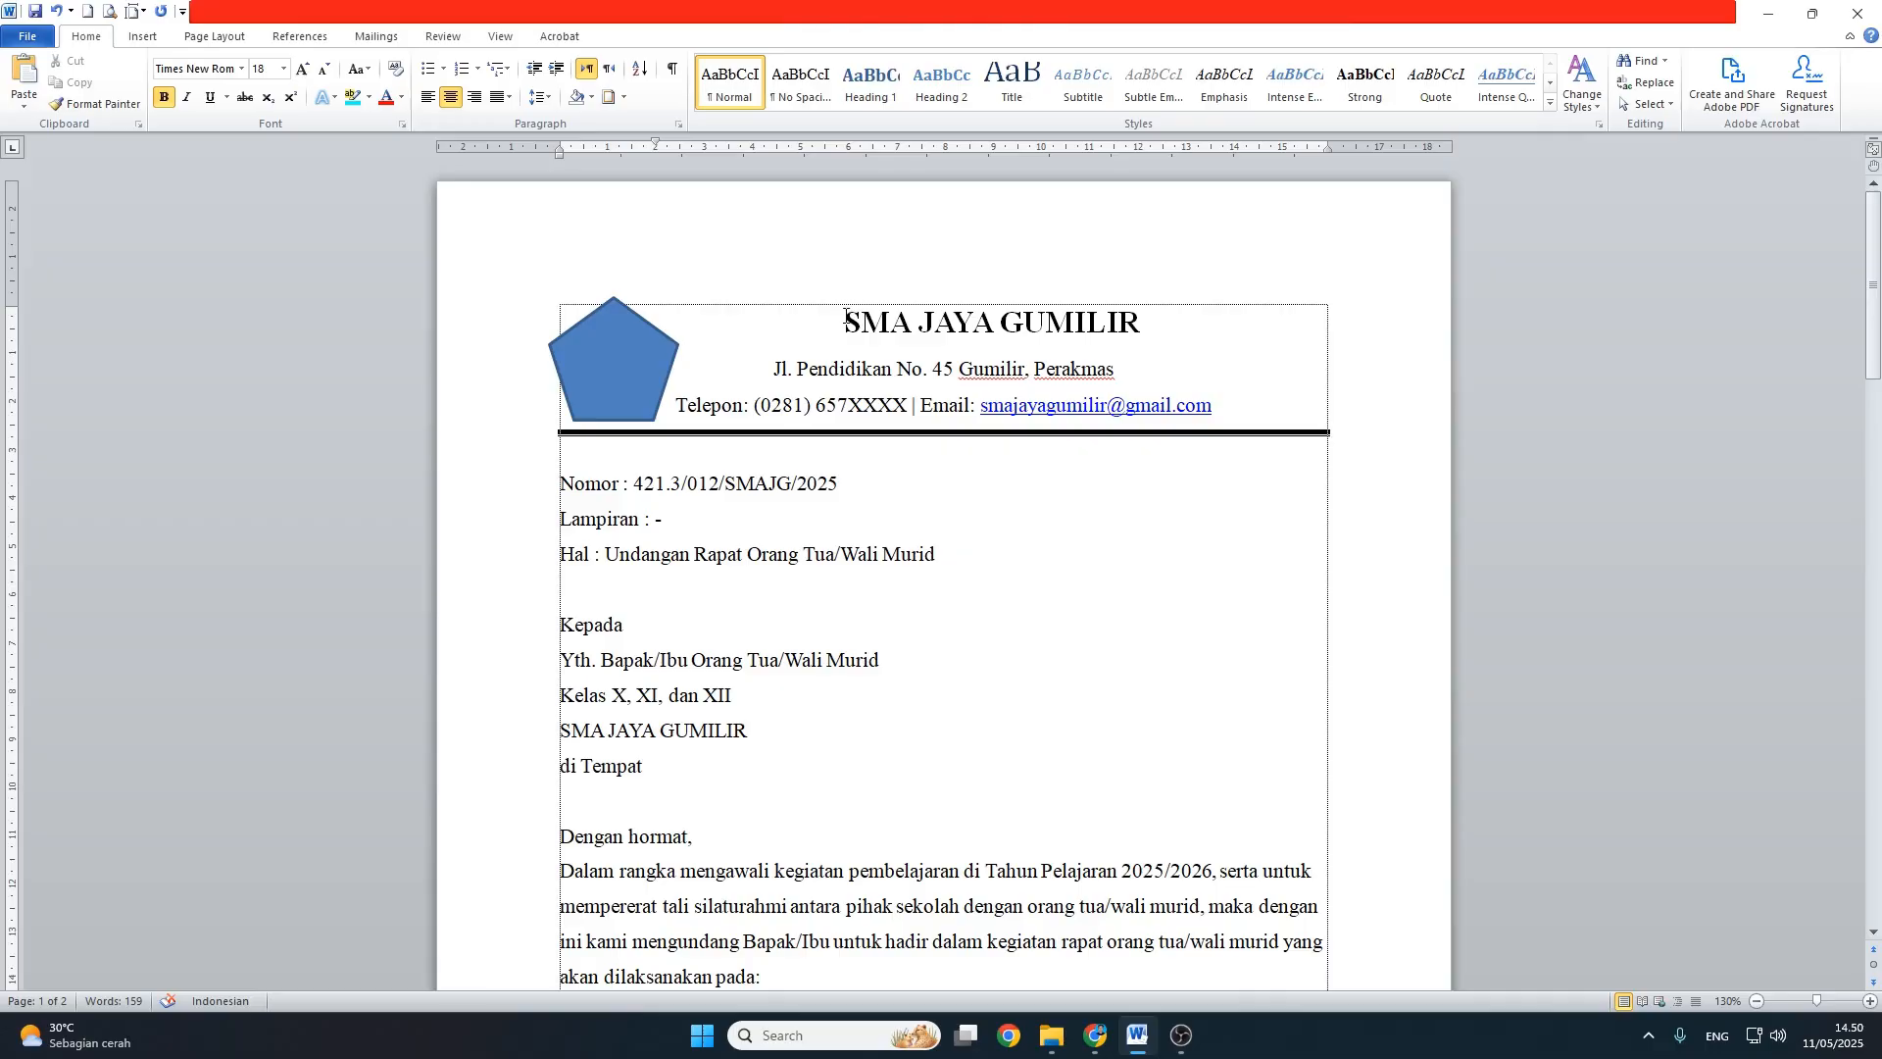
Step: Re-create the line breaks before the letterhead's address and telephone lines so both align with the indented school name
left_click(774, 370)
key("Right")
key("Right")
key("BackSpace")
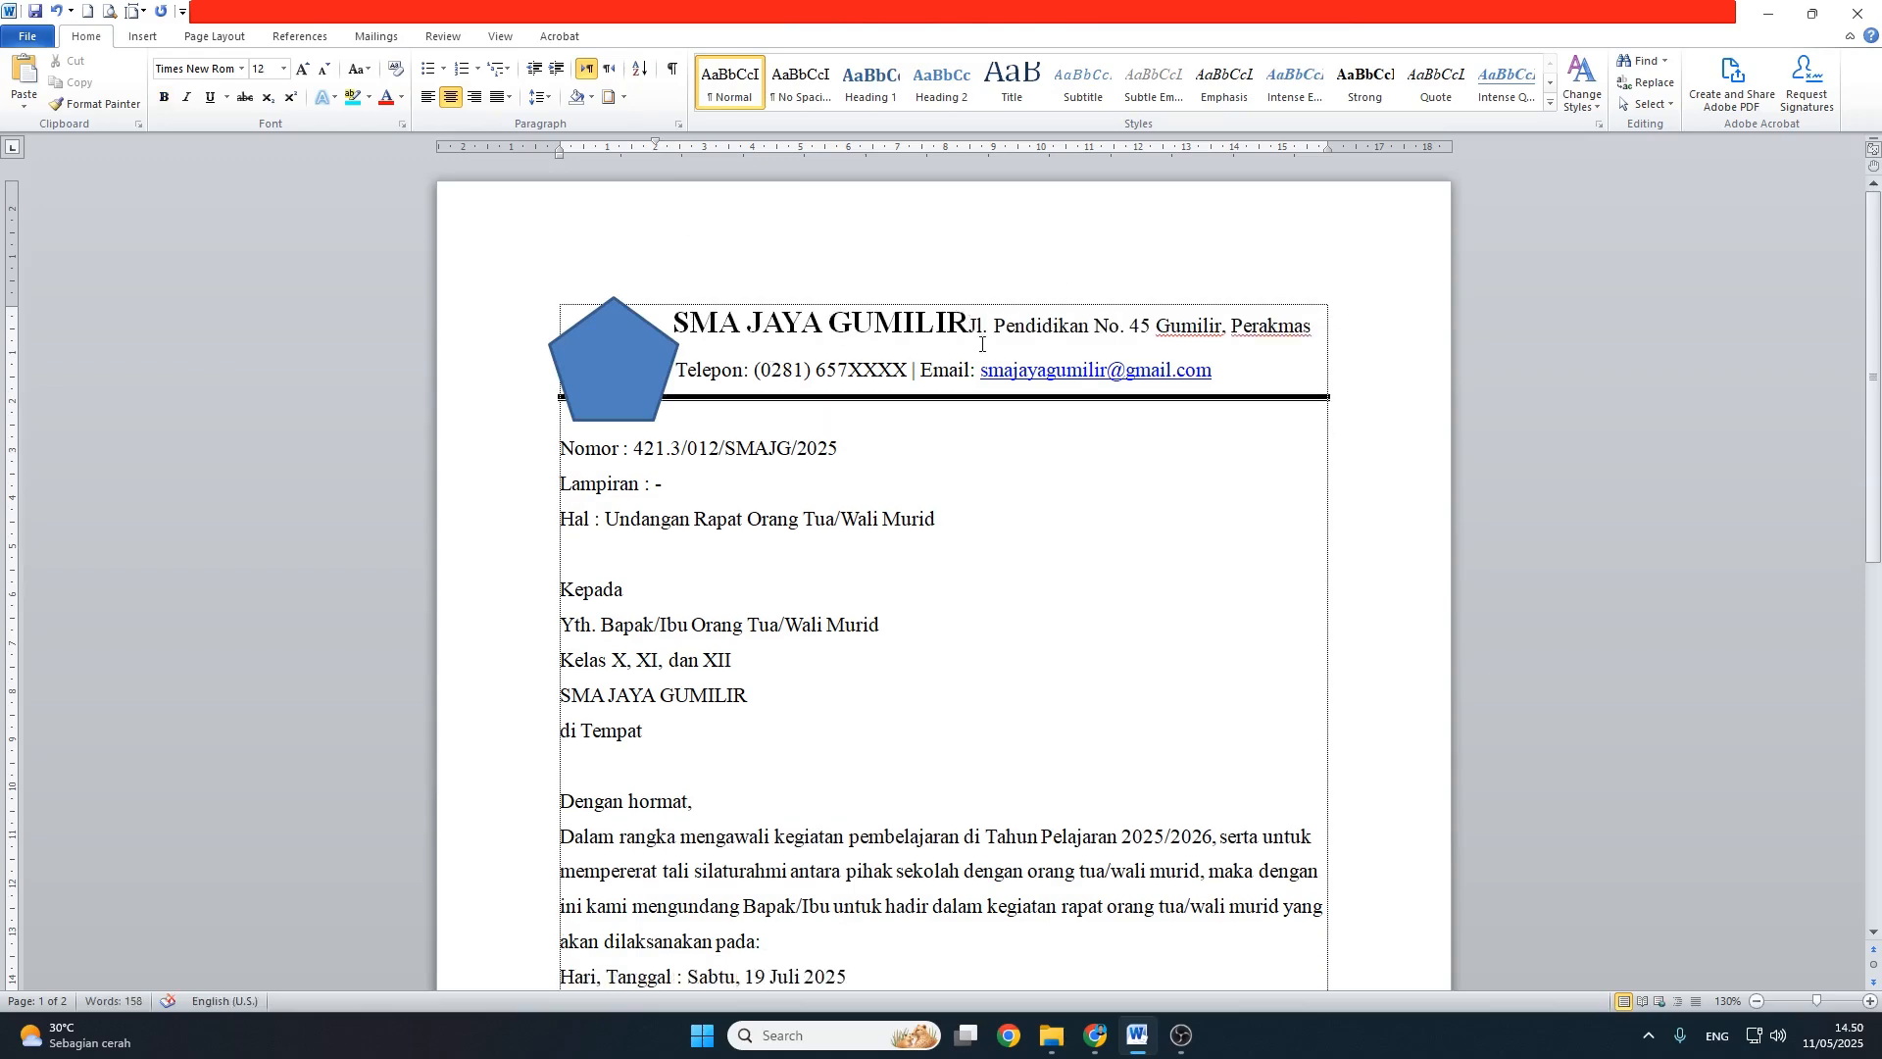
key("Return")
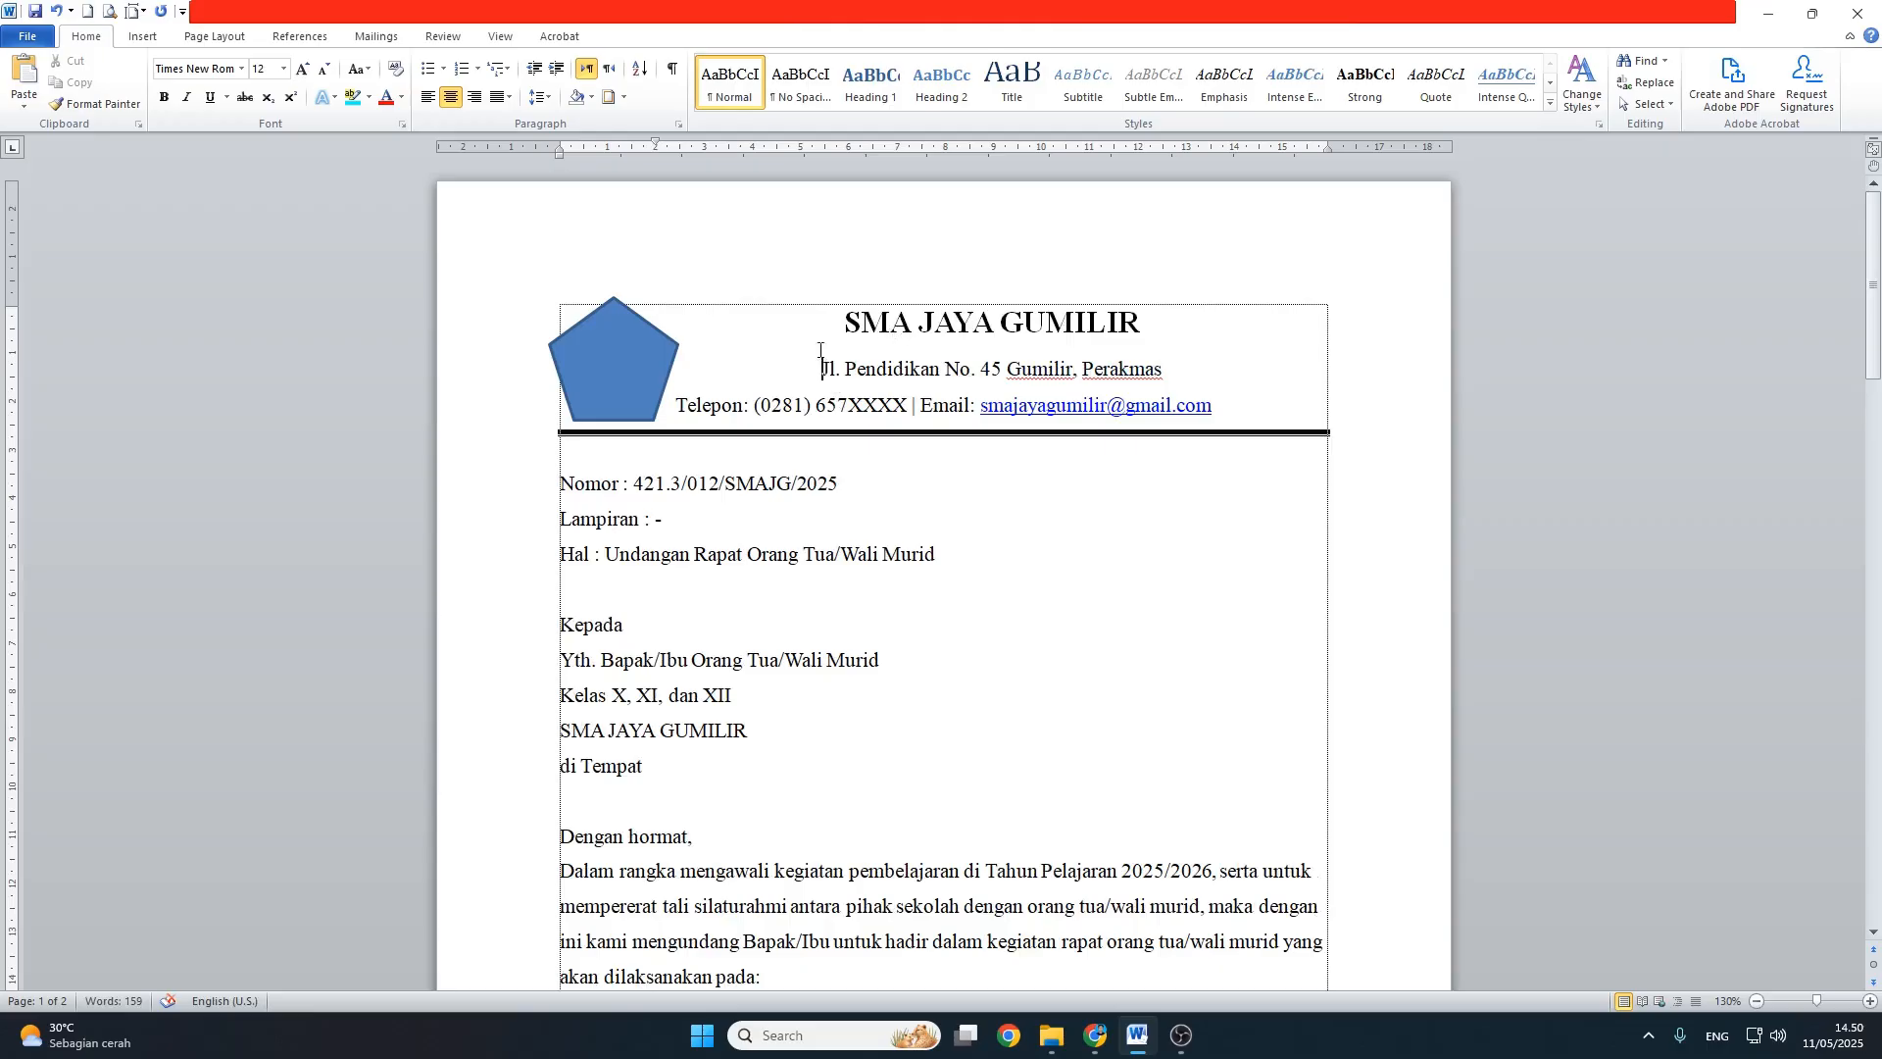
left_click(682, 404)
key("ctrl+e")
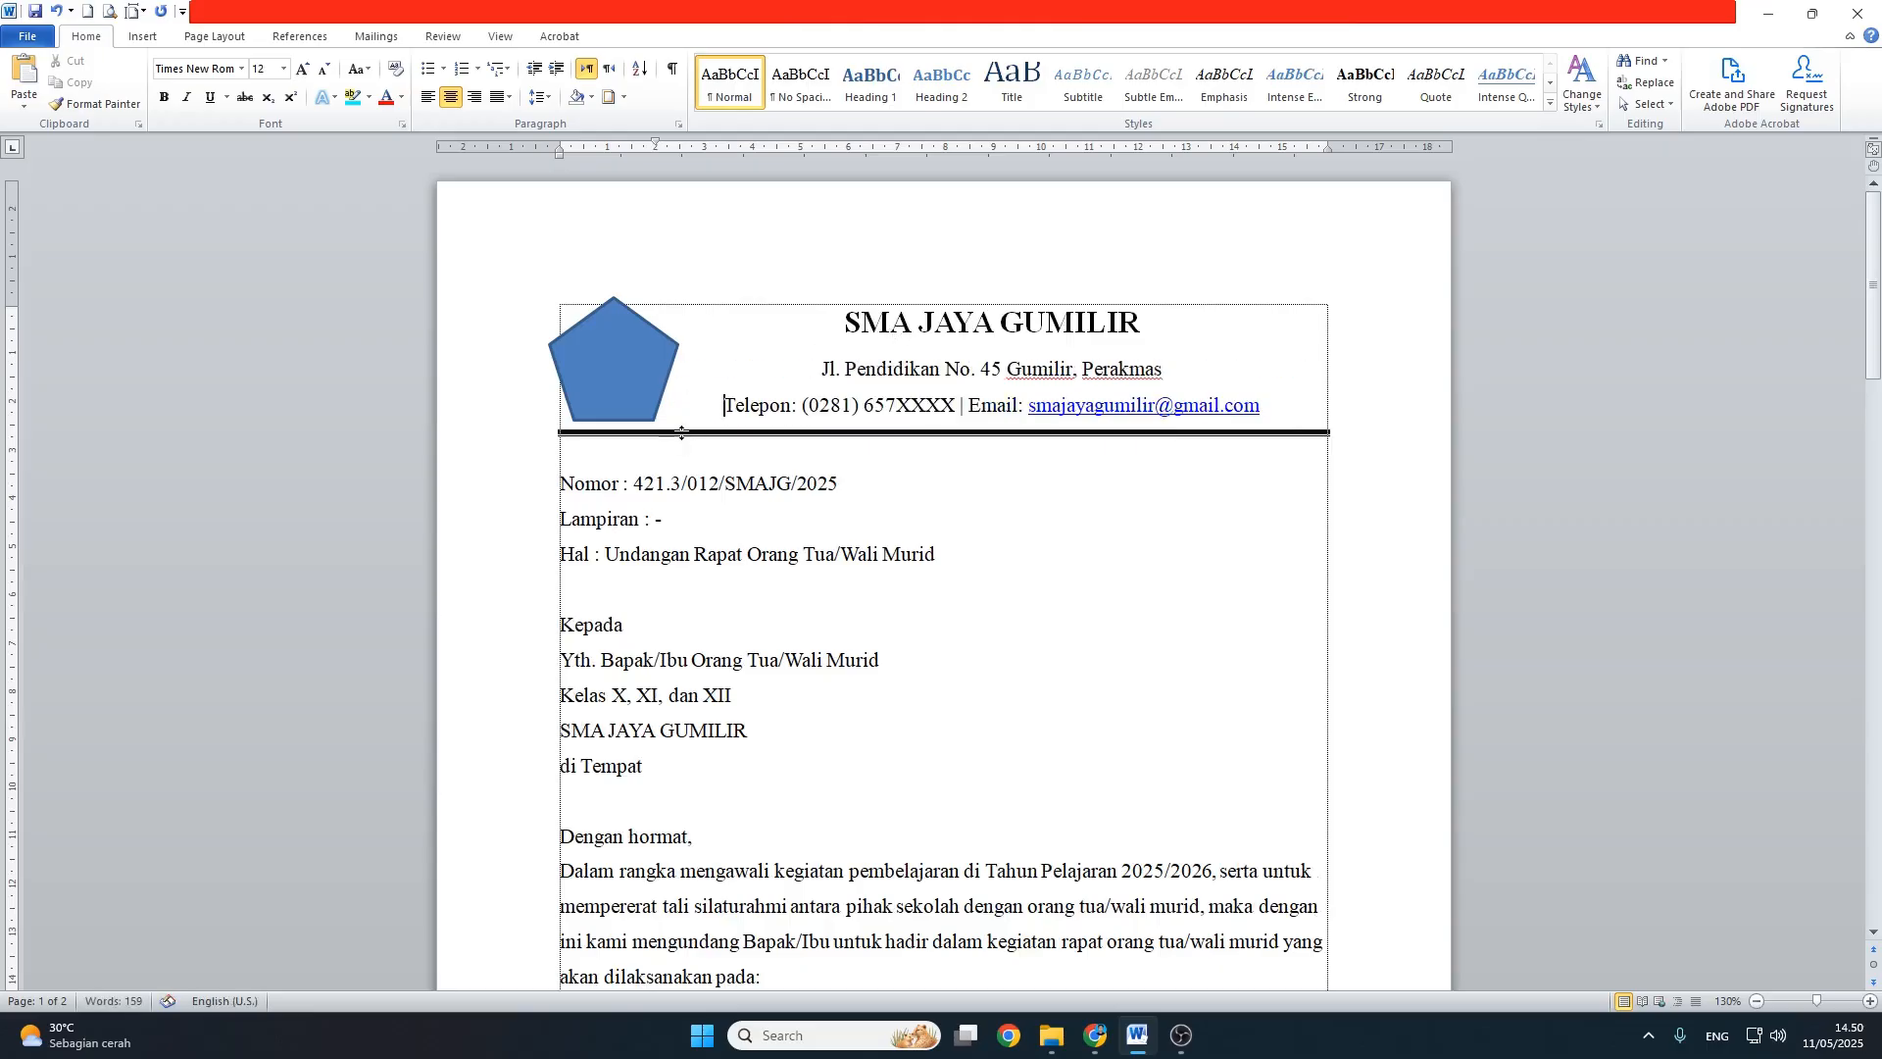
Step: Move the pentagon closer to the letterhead text and shrink it slightly from its upper-left corner
left_click_drag(629, 396, 659, 405)
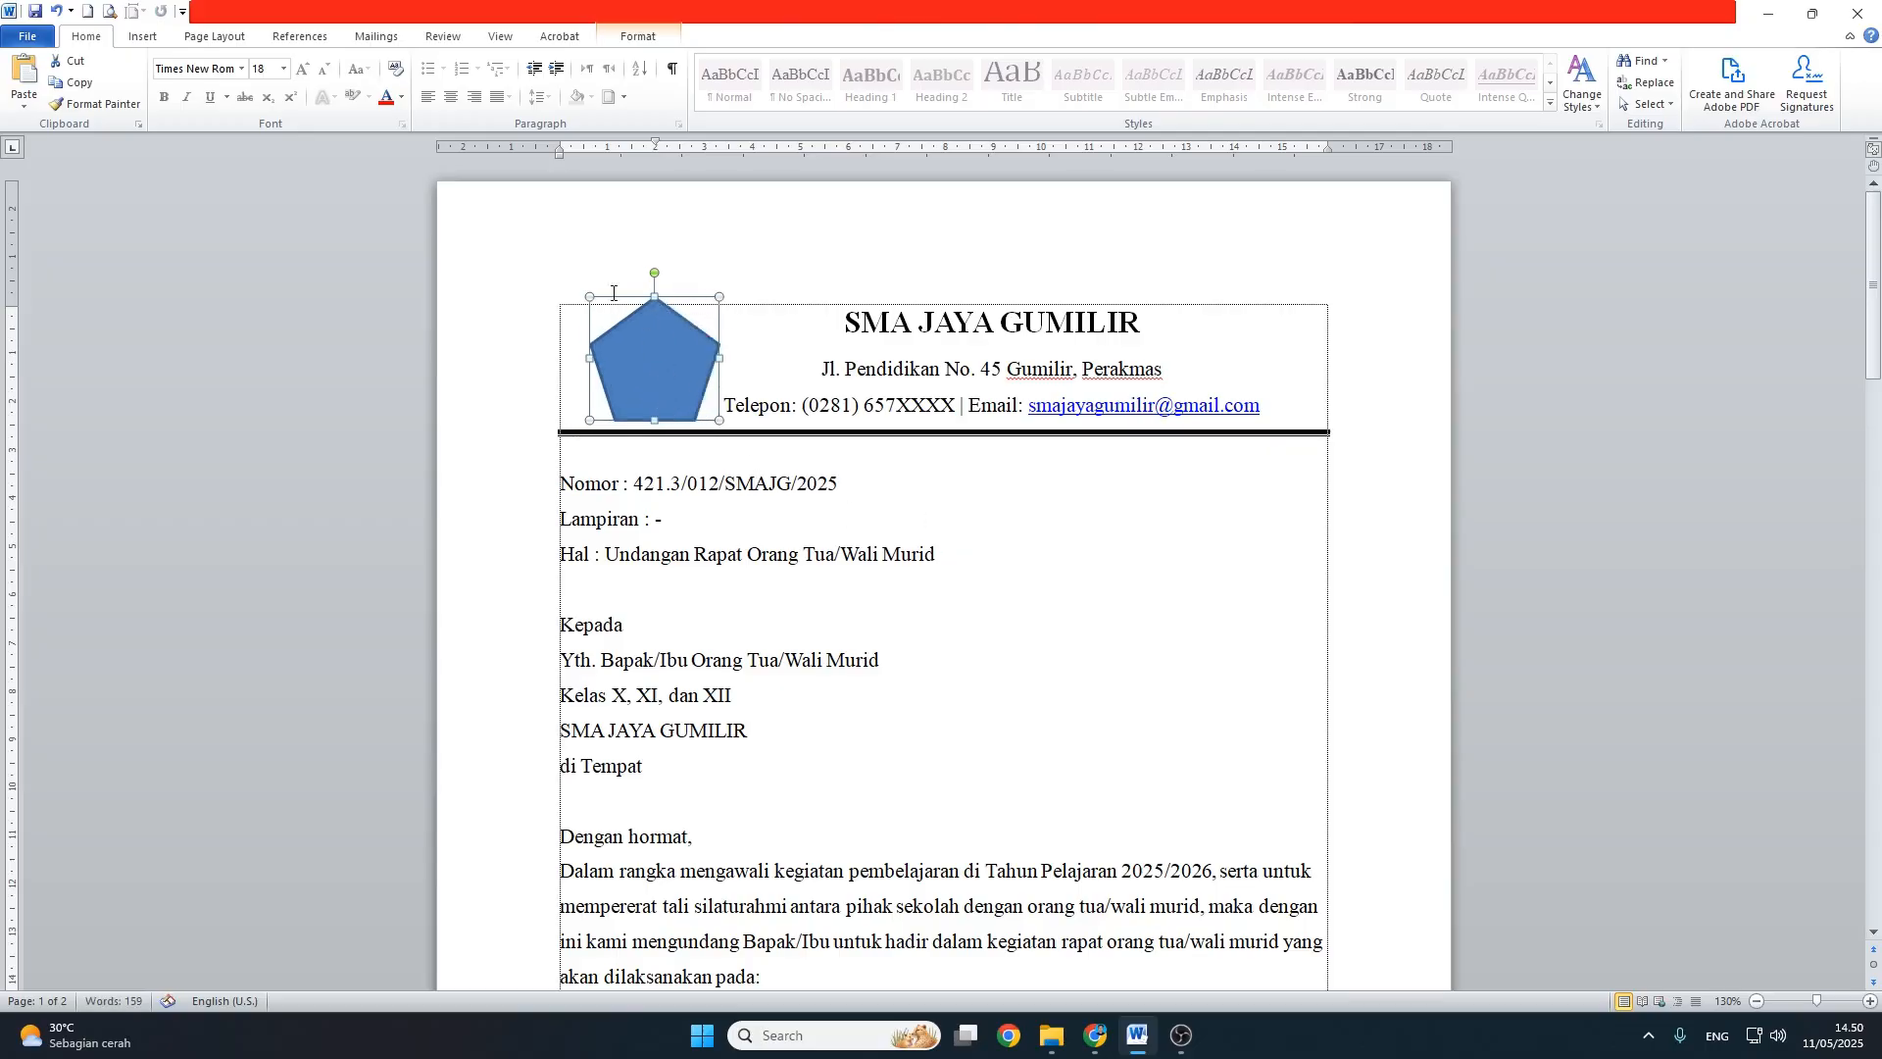
left_click_drag(590, 297, 602, 311)
left_click(739, 251)
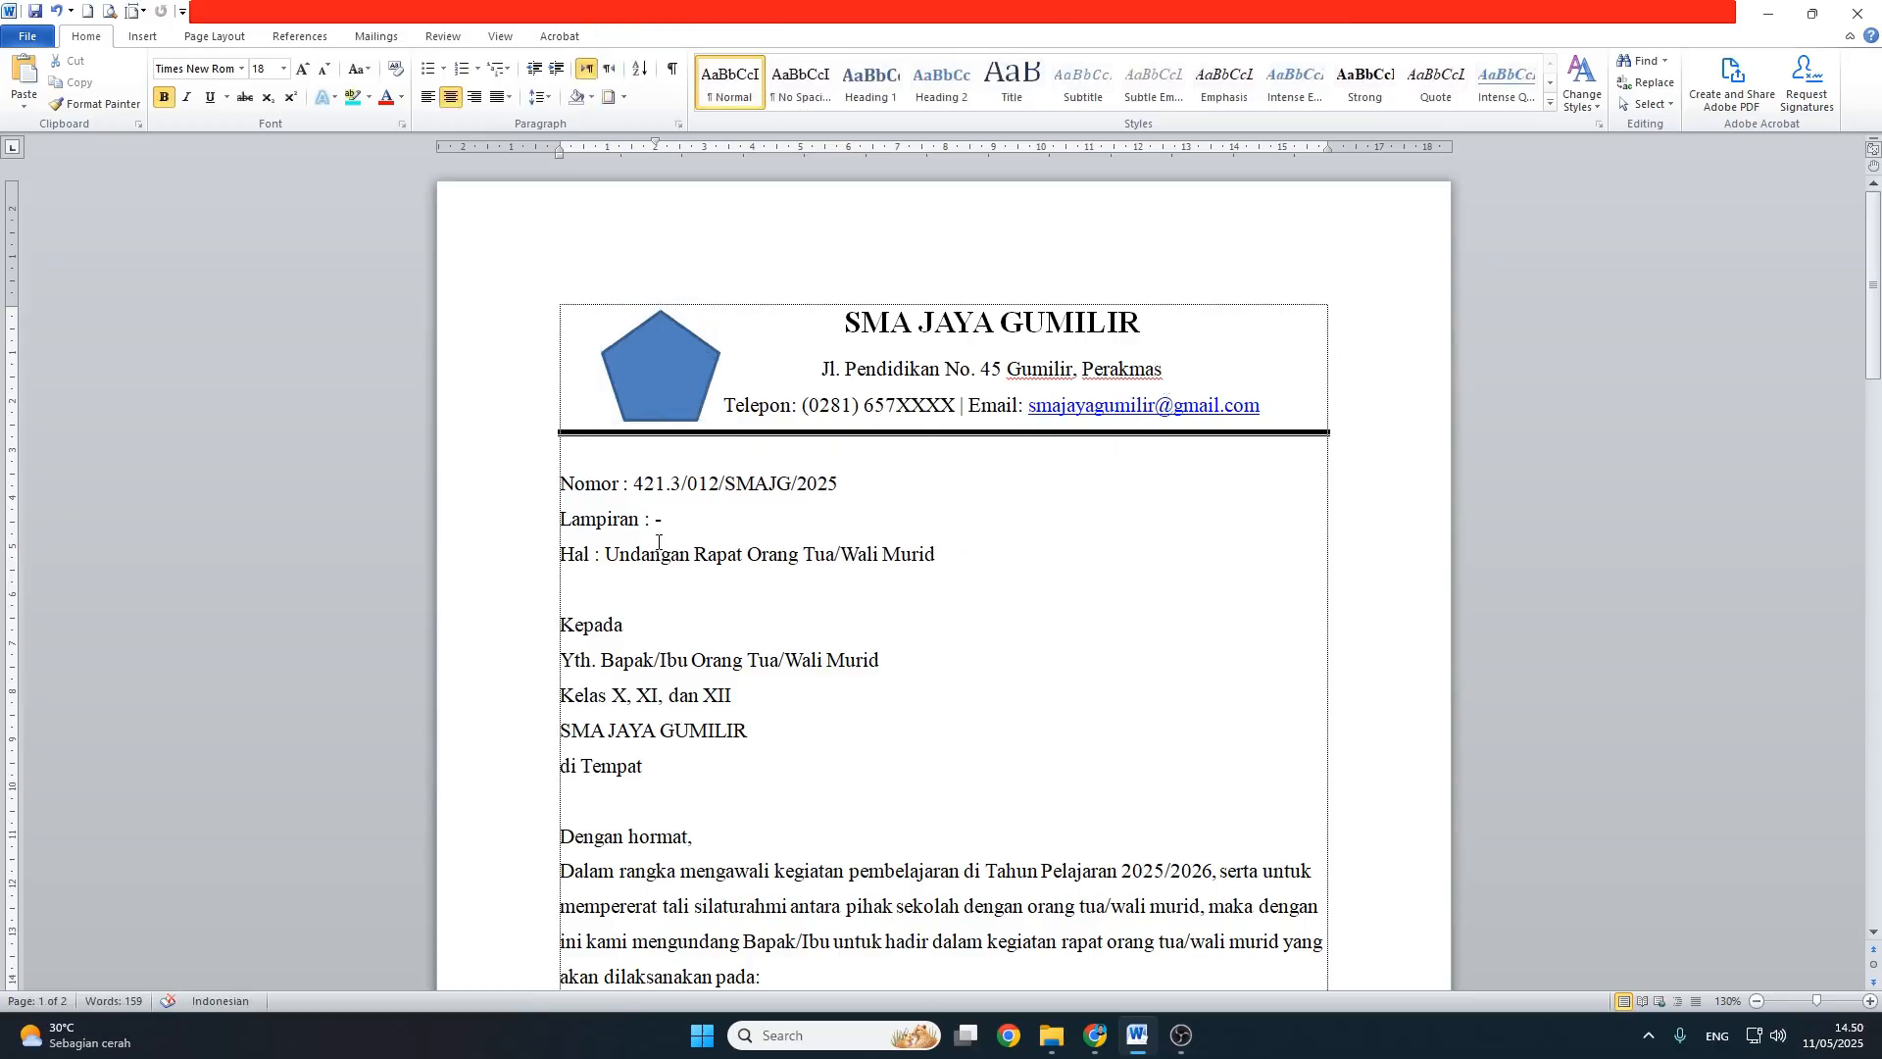
Step: Set a tab stop at 2 cm for the Nomor, Lampiran and Hal lines
scroll(658, 541, "down", 1)
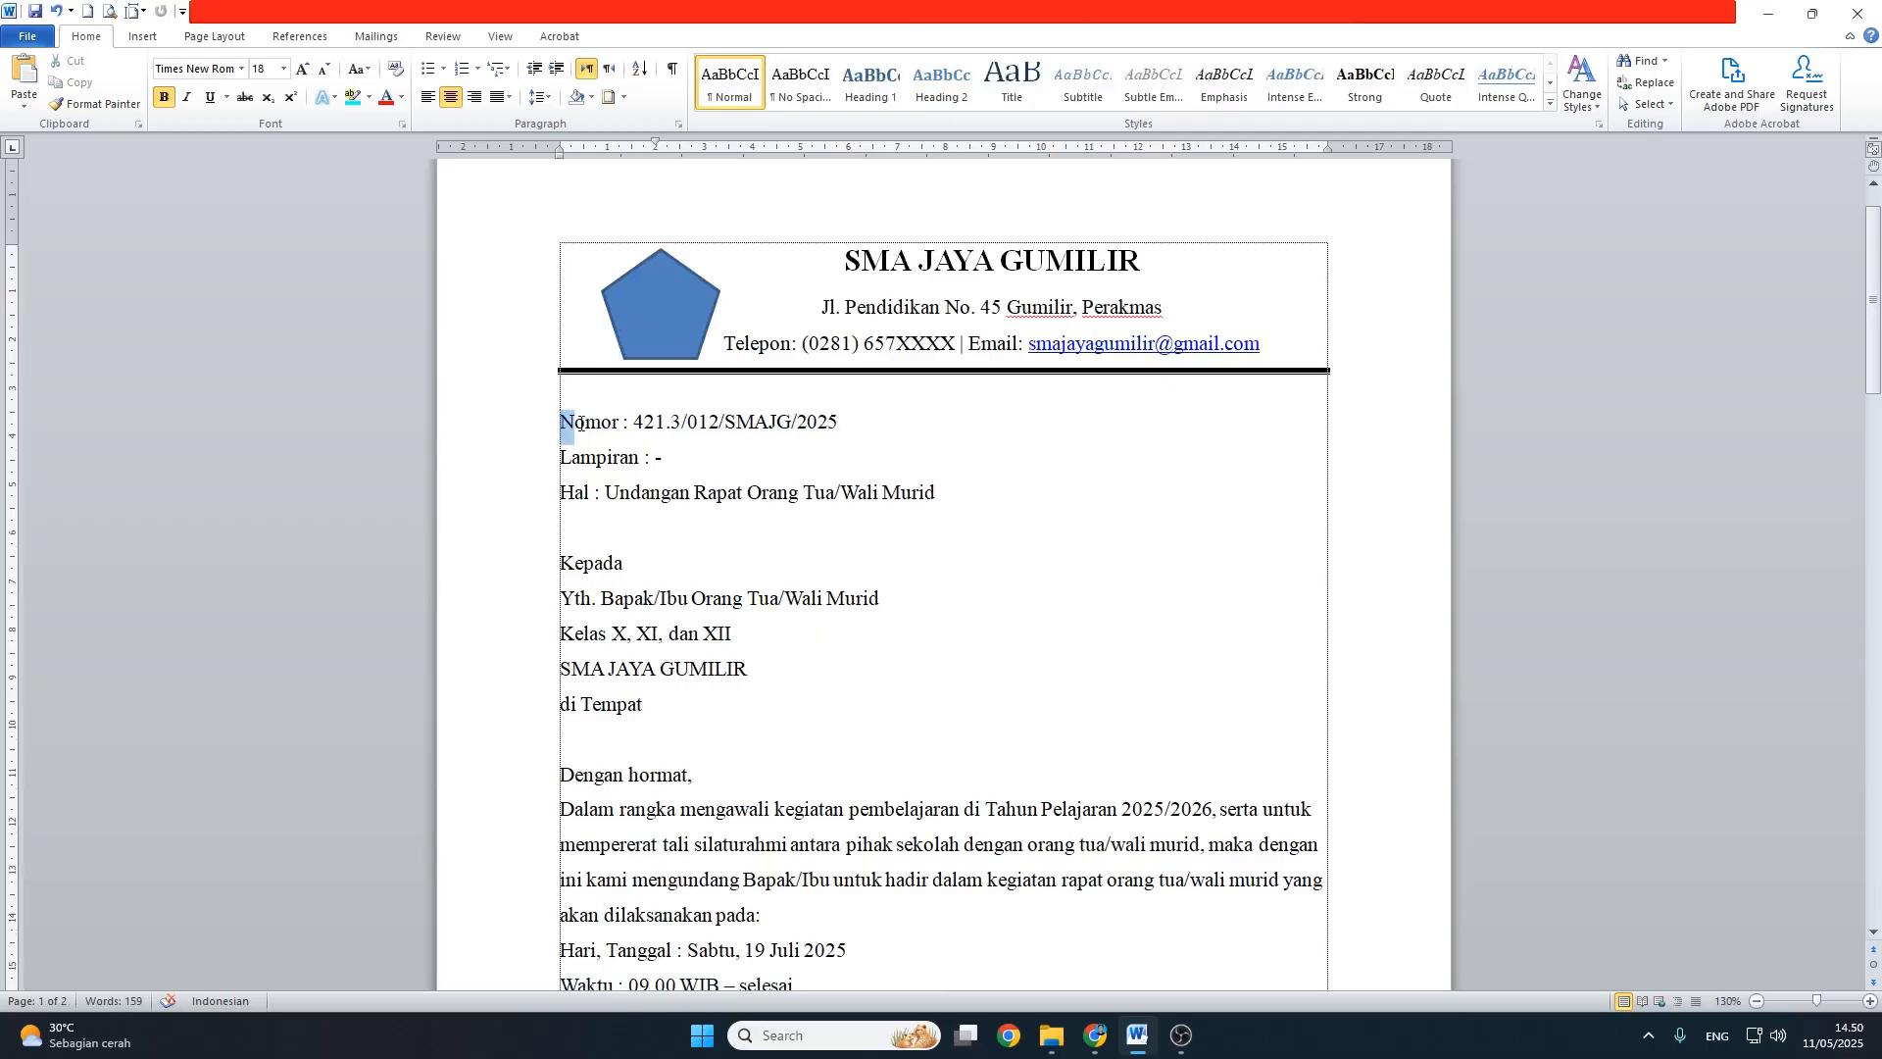
left_click_drag(559, 422, 906, 495)
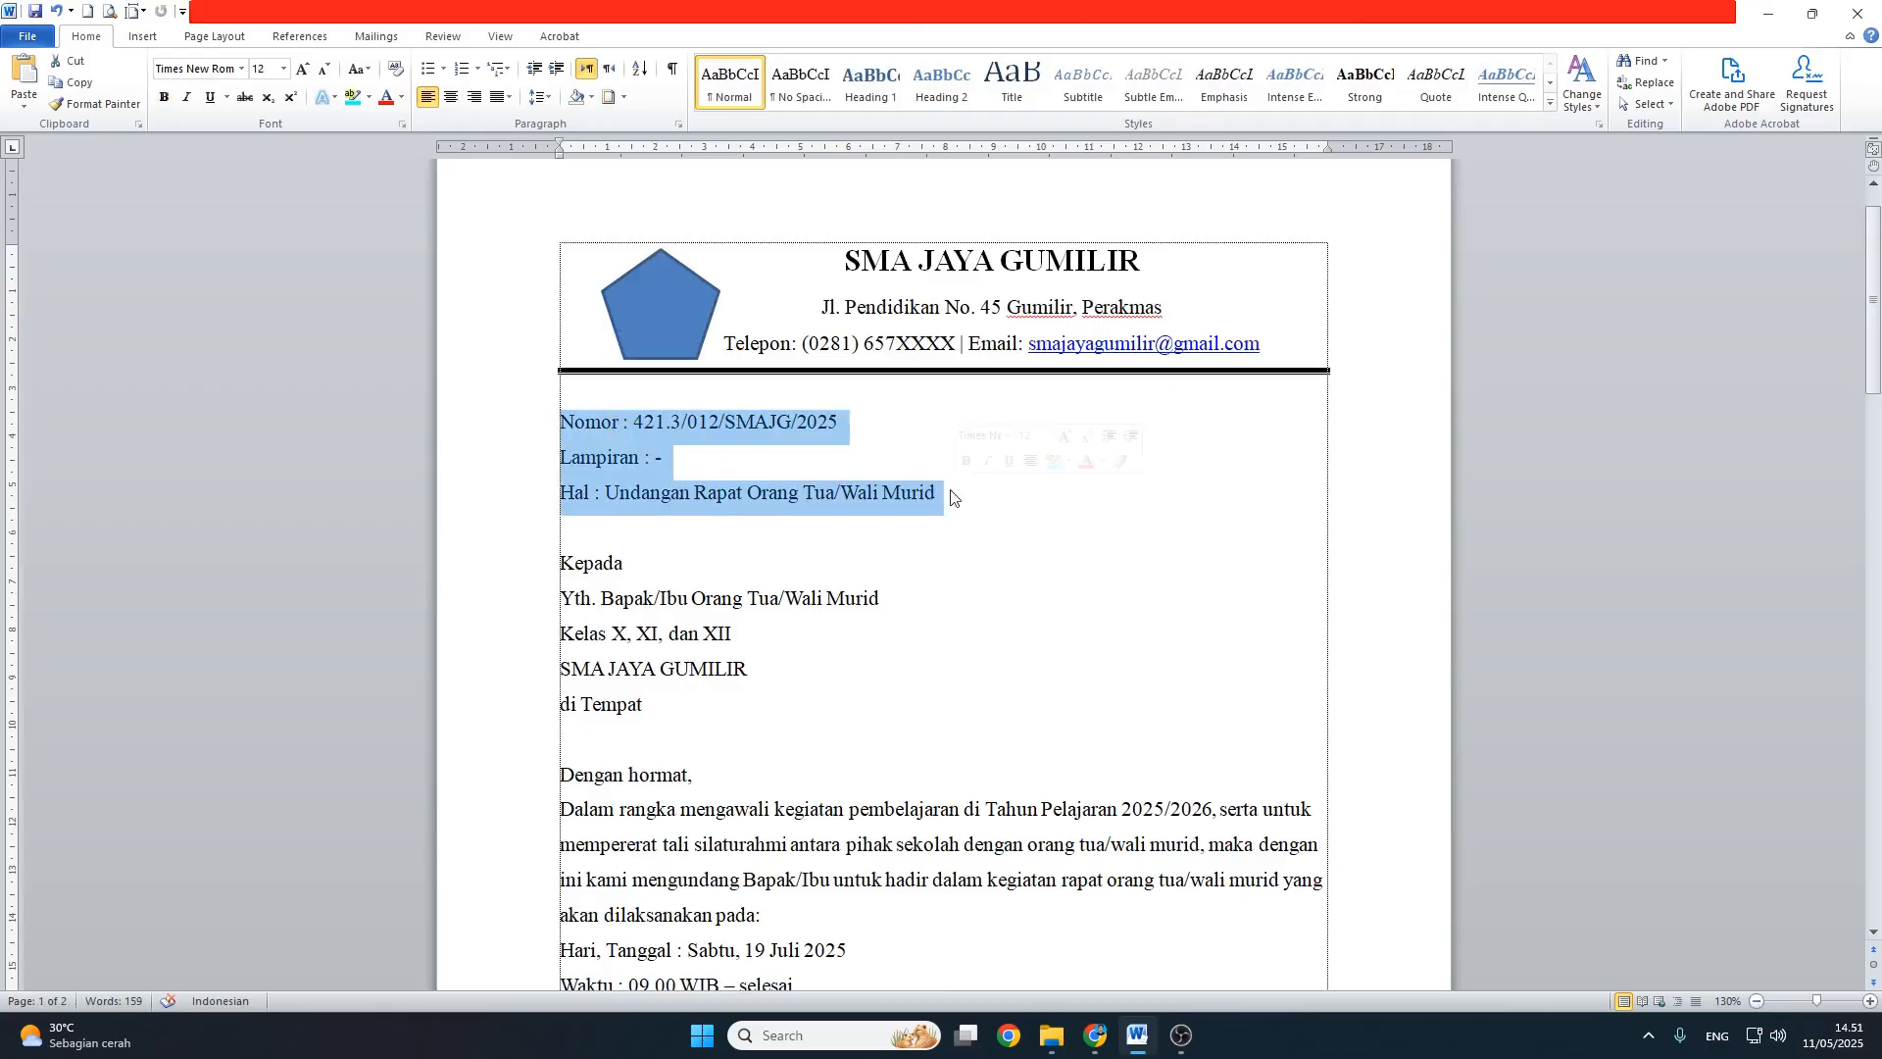
left_click(624, 422)
left_click(639, 458)
left_click_drag(556, 425, 945, 497)
mouse_move(641, 153)
left_mouse_down()
mouse_move(623, 155)
mouse_move(656, 156)
left_mouse_up()
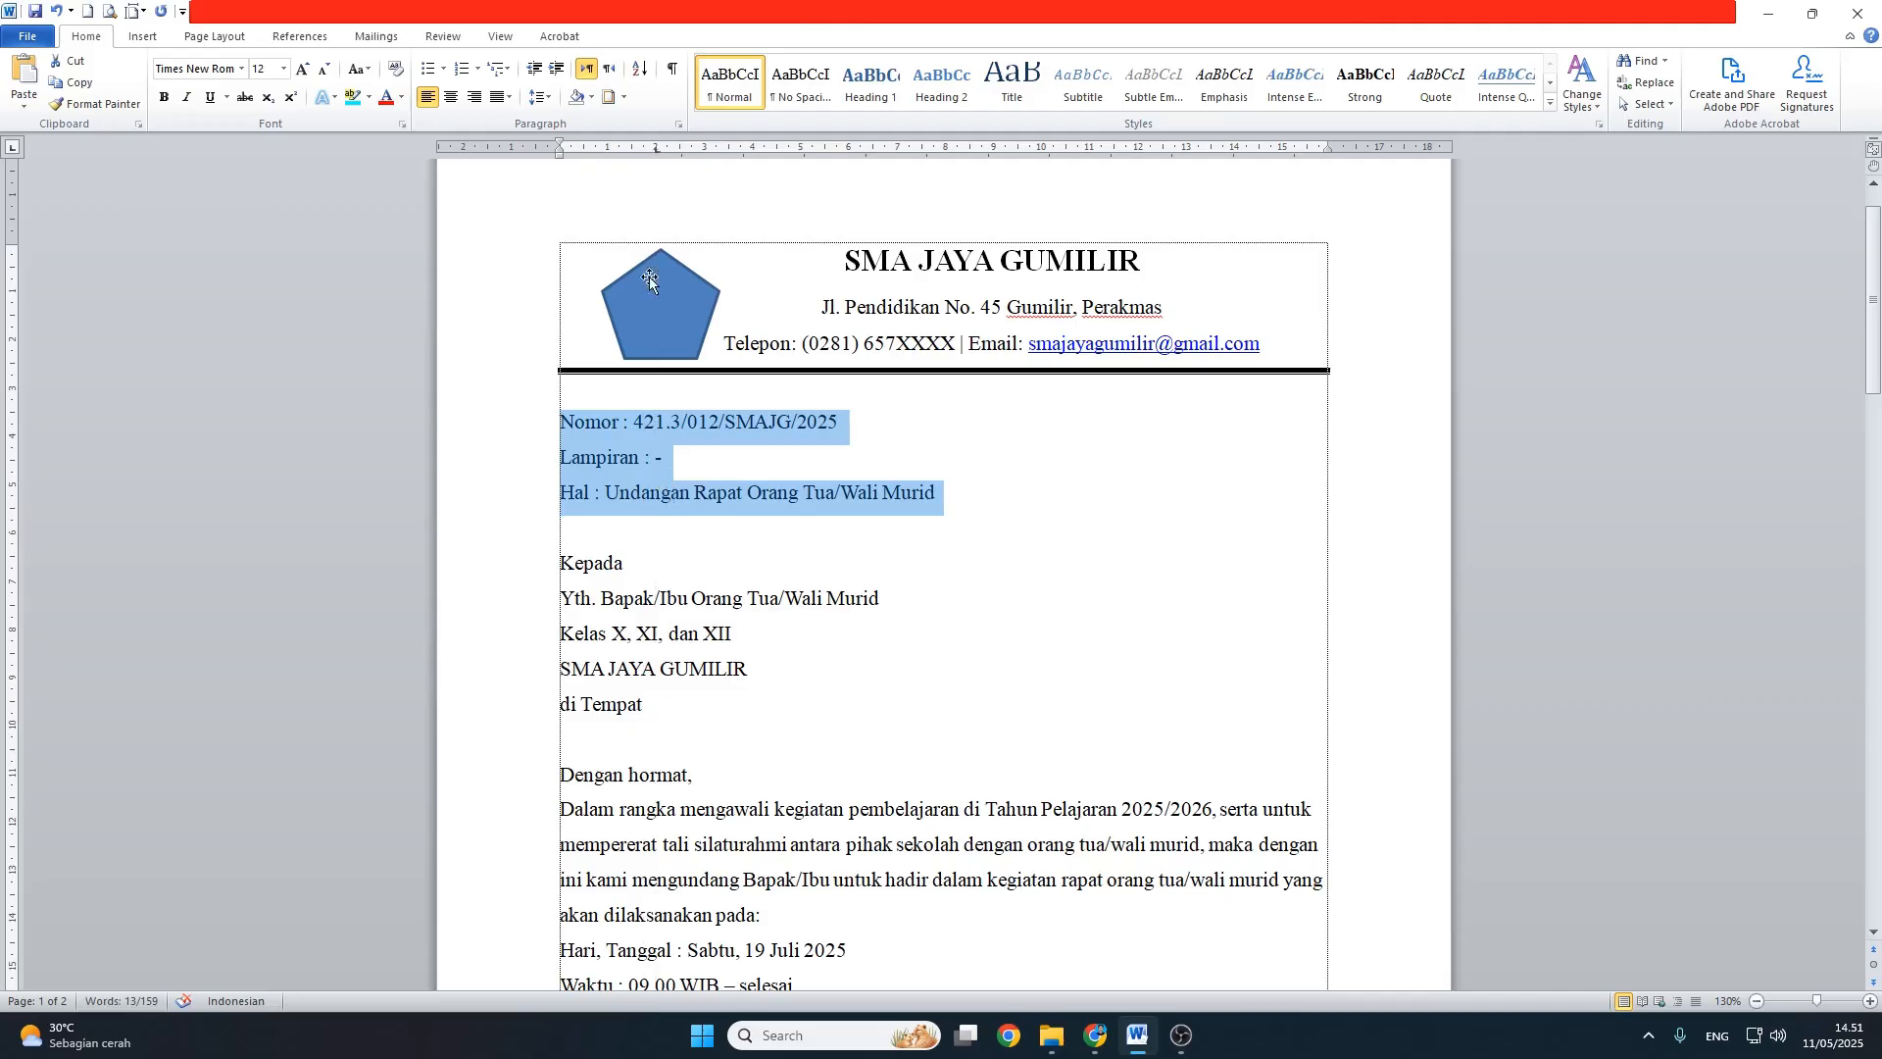
Step: Insert a tab before the colon in the Nomor, Lampiran and Hal lines to align the colons
left_click(630, 432)
key("Tab")
left_click(644, 458)
key("Tab")
left_click(595, 493)
key("Tab")
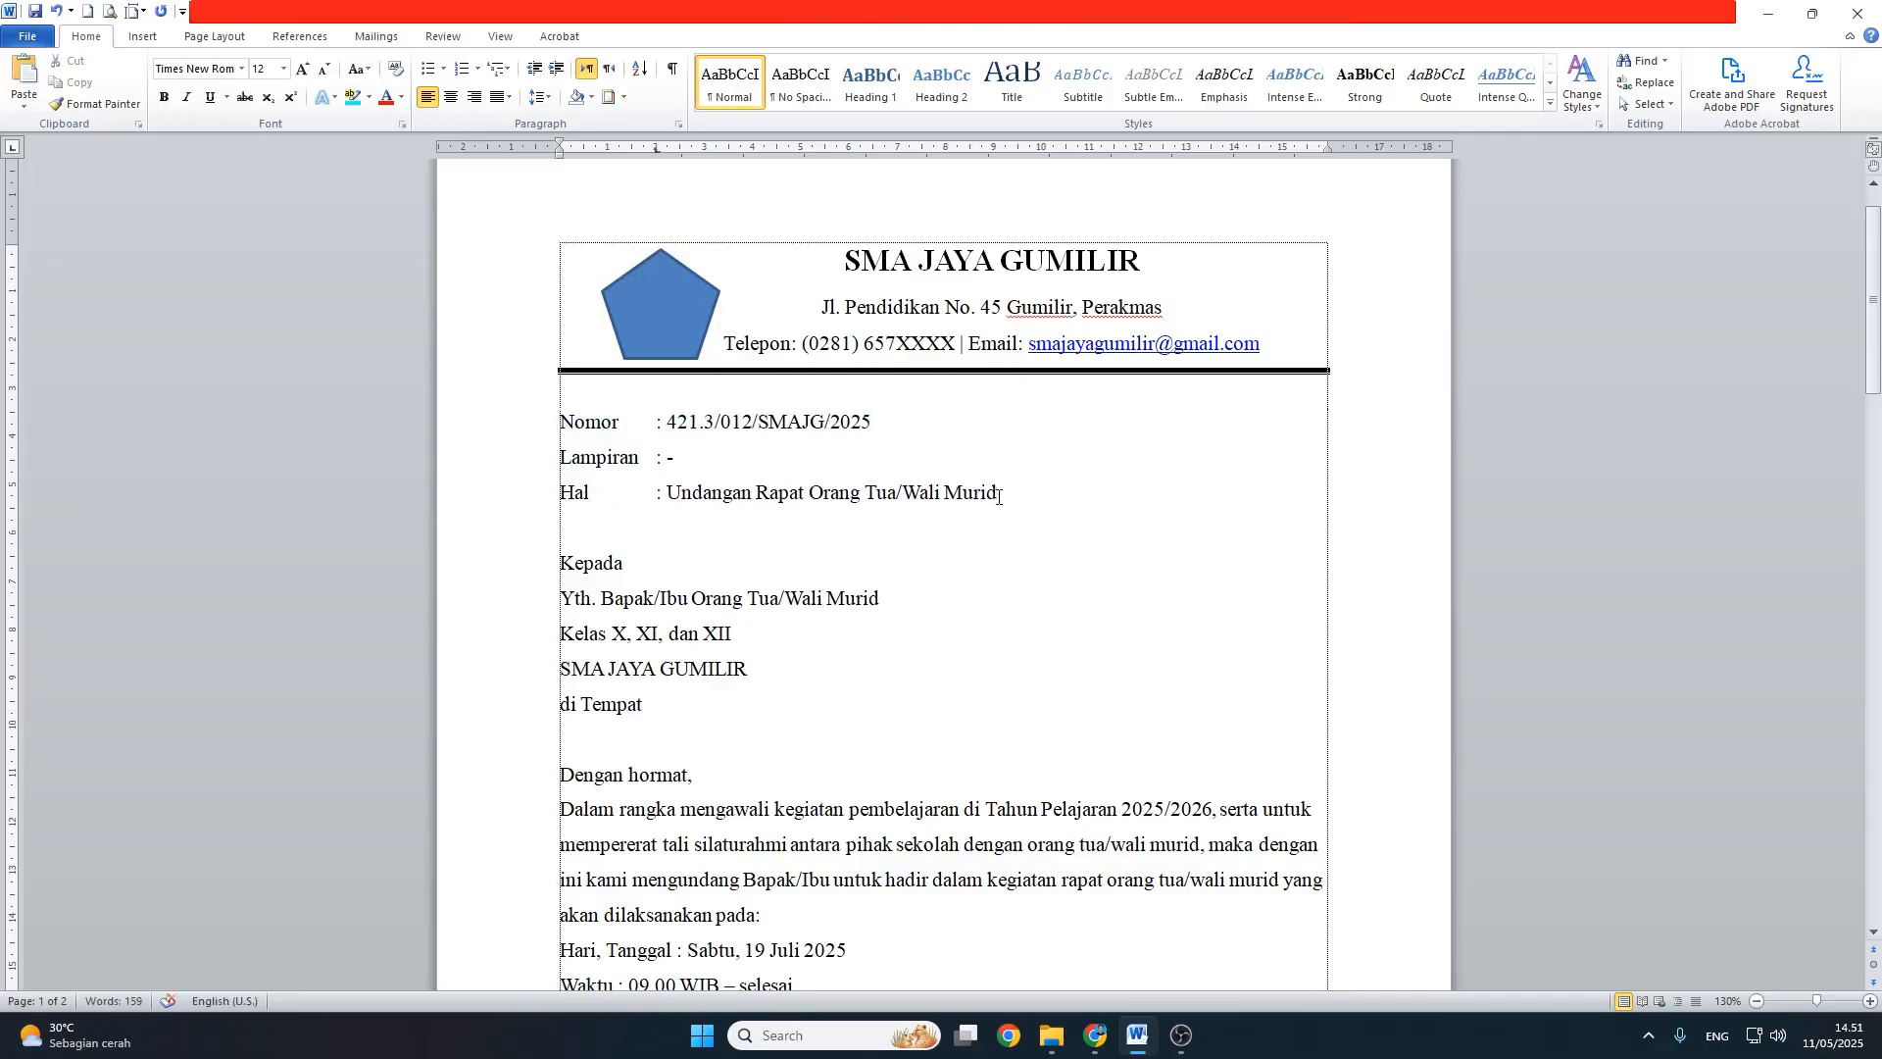
Step: Try a wider tab stop position for the Nomor, Lampiran and Hal lines and undo it
left_click_drag(997, 495, 560, 421)
left_click_drag(656, 150, 789, 164)
key("ctrl+z")
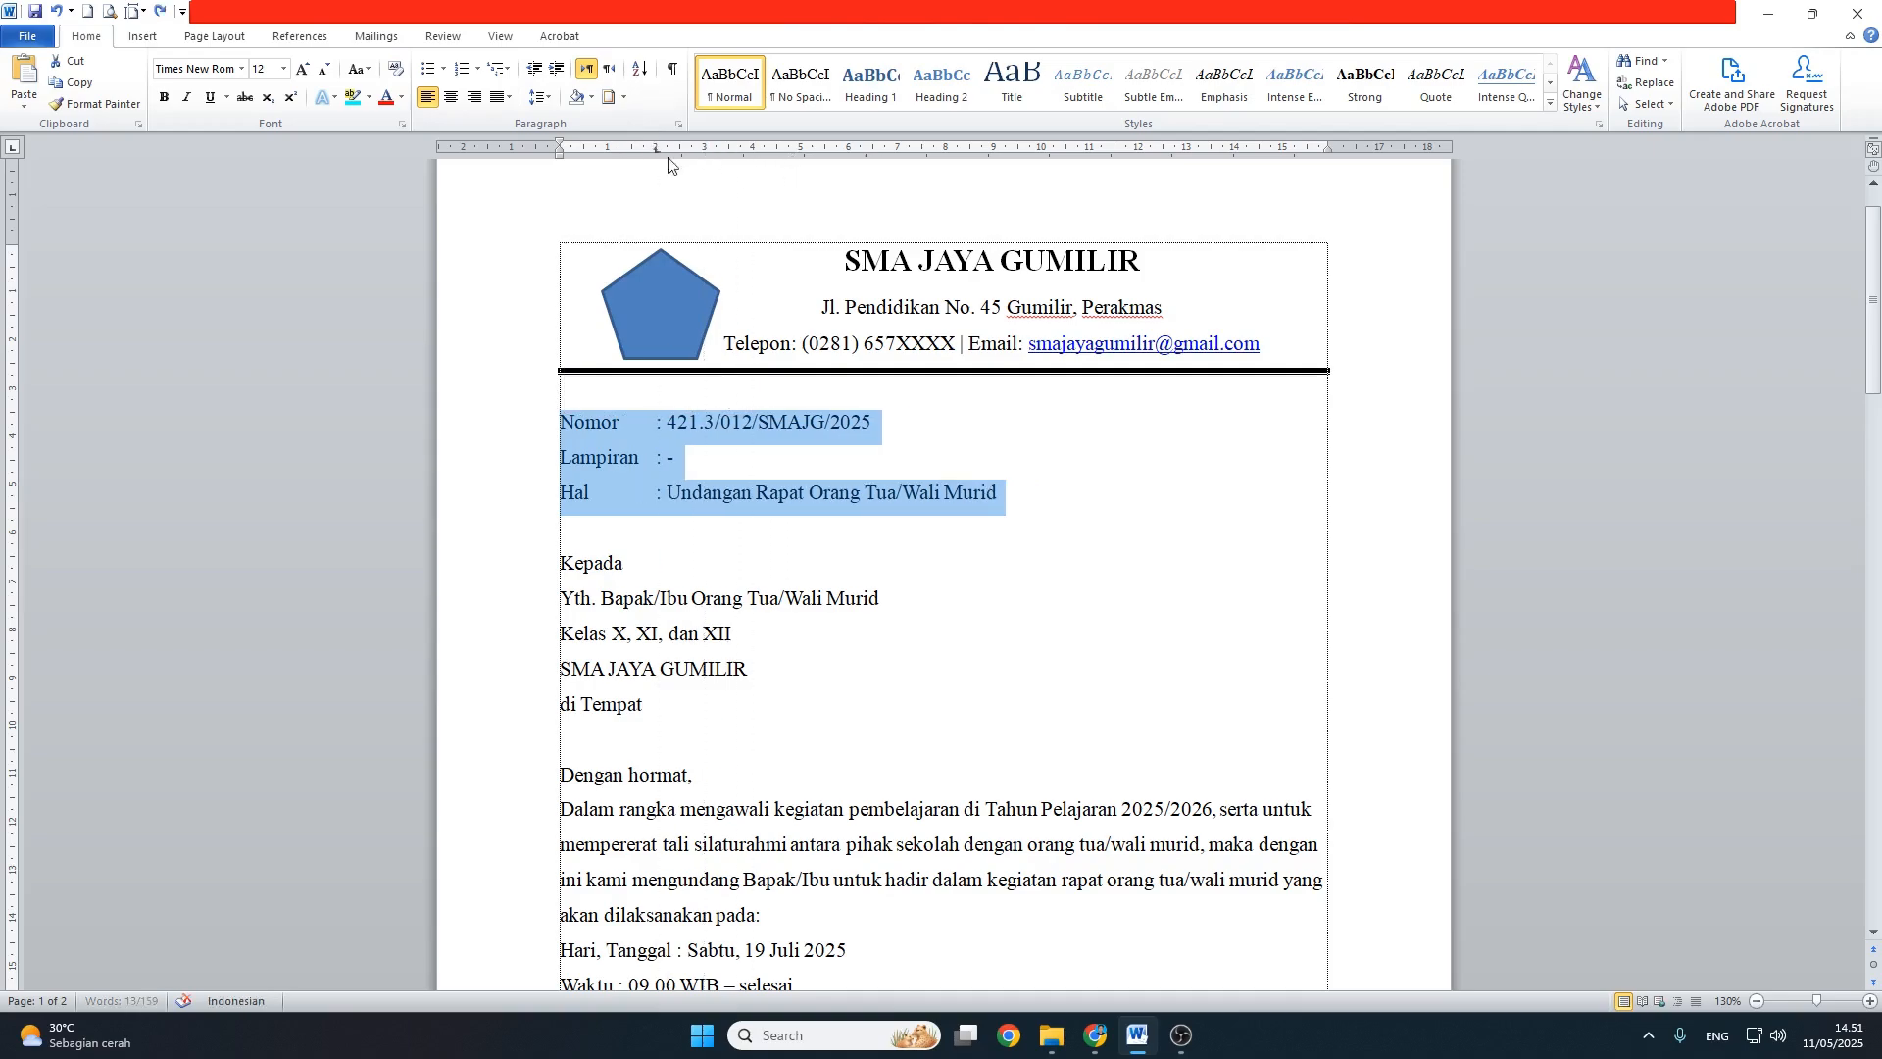
mouse_move(657, 153)
left_mouse_down()
mouse_move(742, 153)
mouse_move(652, 157)
left_mouse_up()
left_click(615, 534)
Step: Indent all the text from Kepada to the end of the letter by 2 cm, in line with the colons
scroll(612, 537, "down", 1)
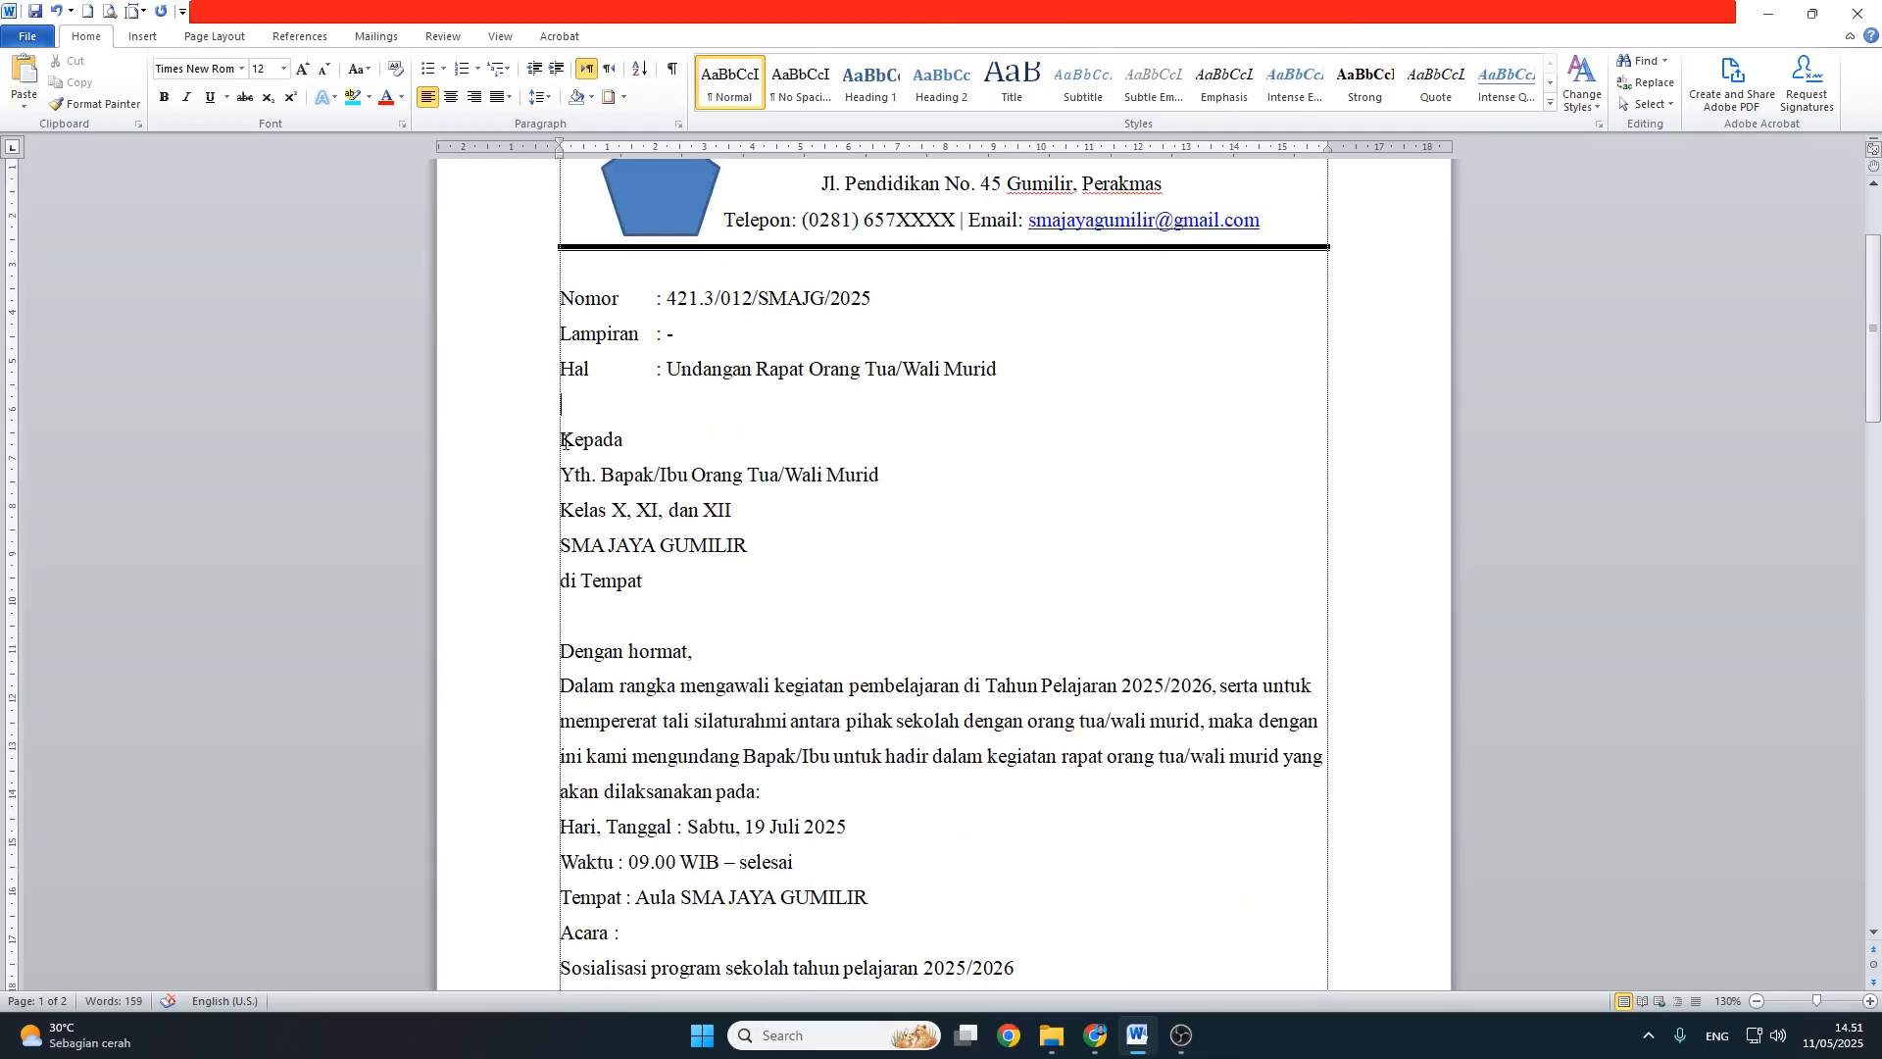
scroll(565, 441, "down", 10)
scroll(573, 627, "up", 10)
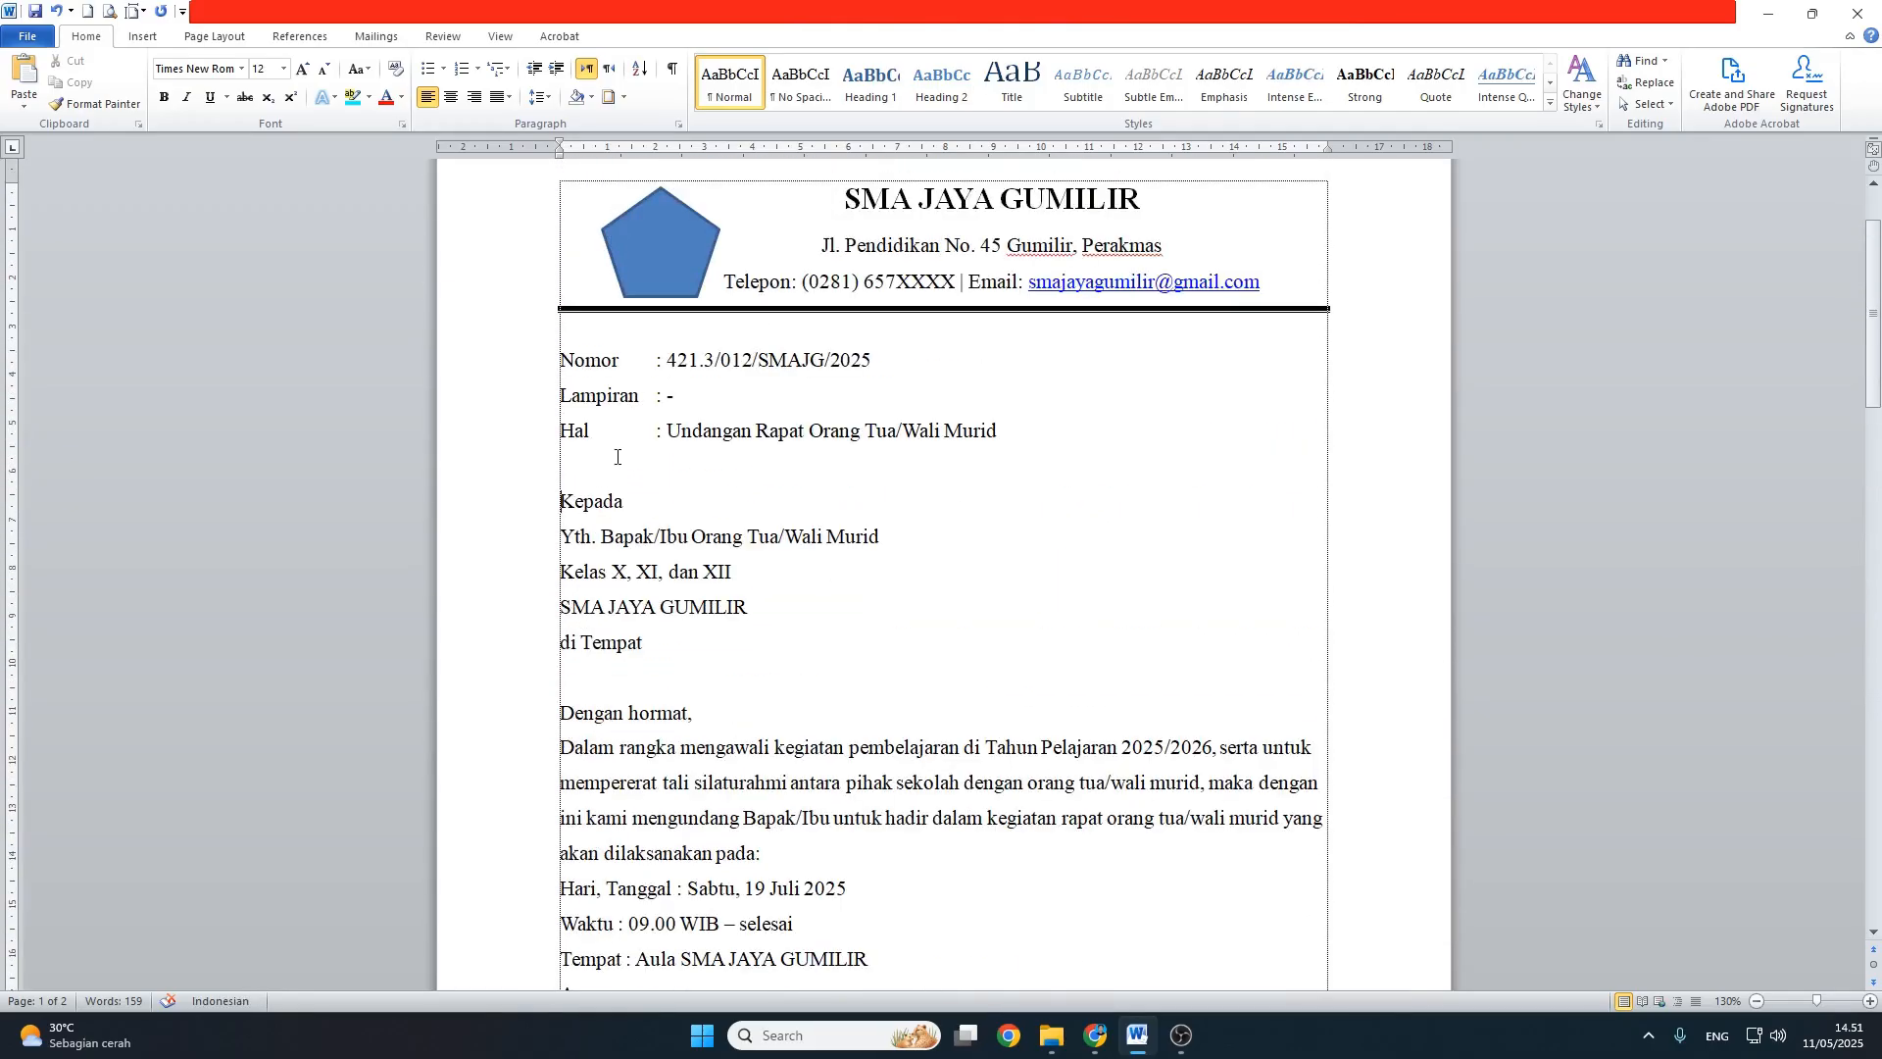
left_click(653, 397)
scroll(566, 531, "down", 8)
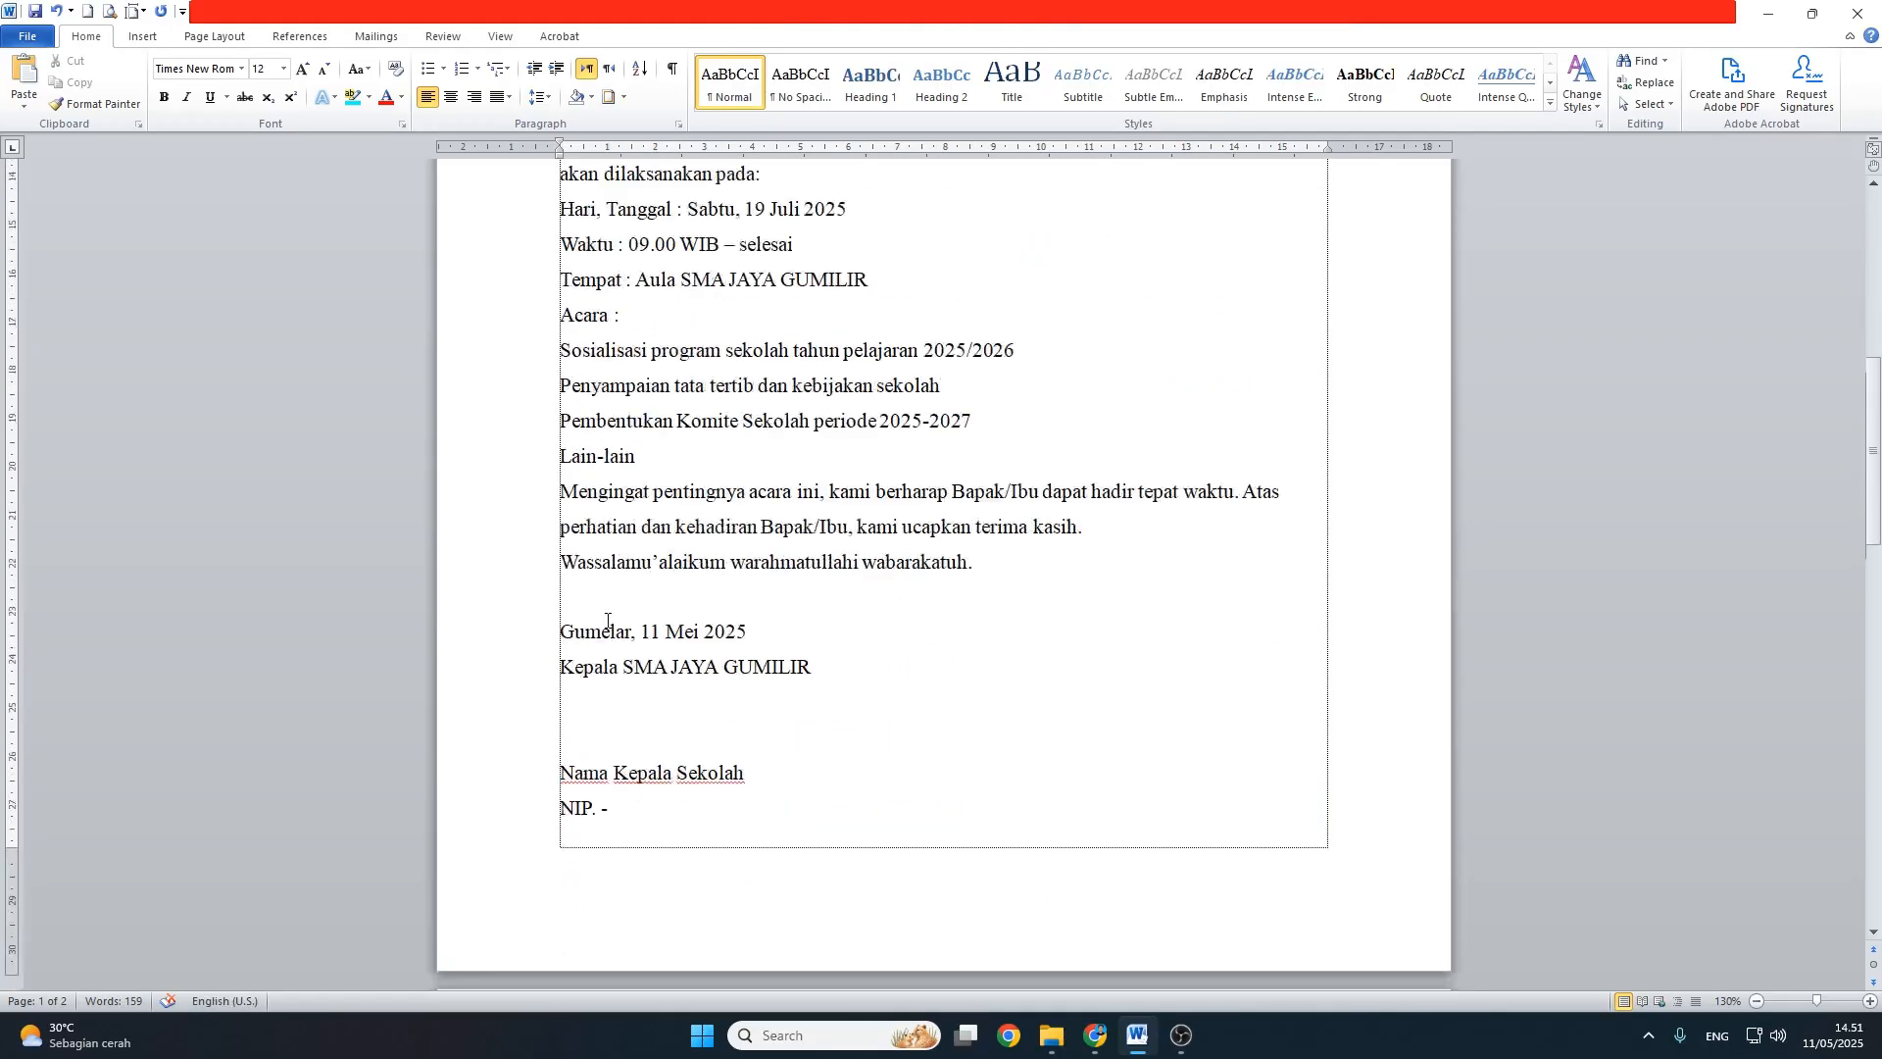
left_click(685, 675, "shift")
scroll(676, 608, "up", 5)
scroll(667, 544, "up", 3)
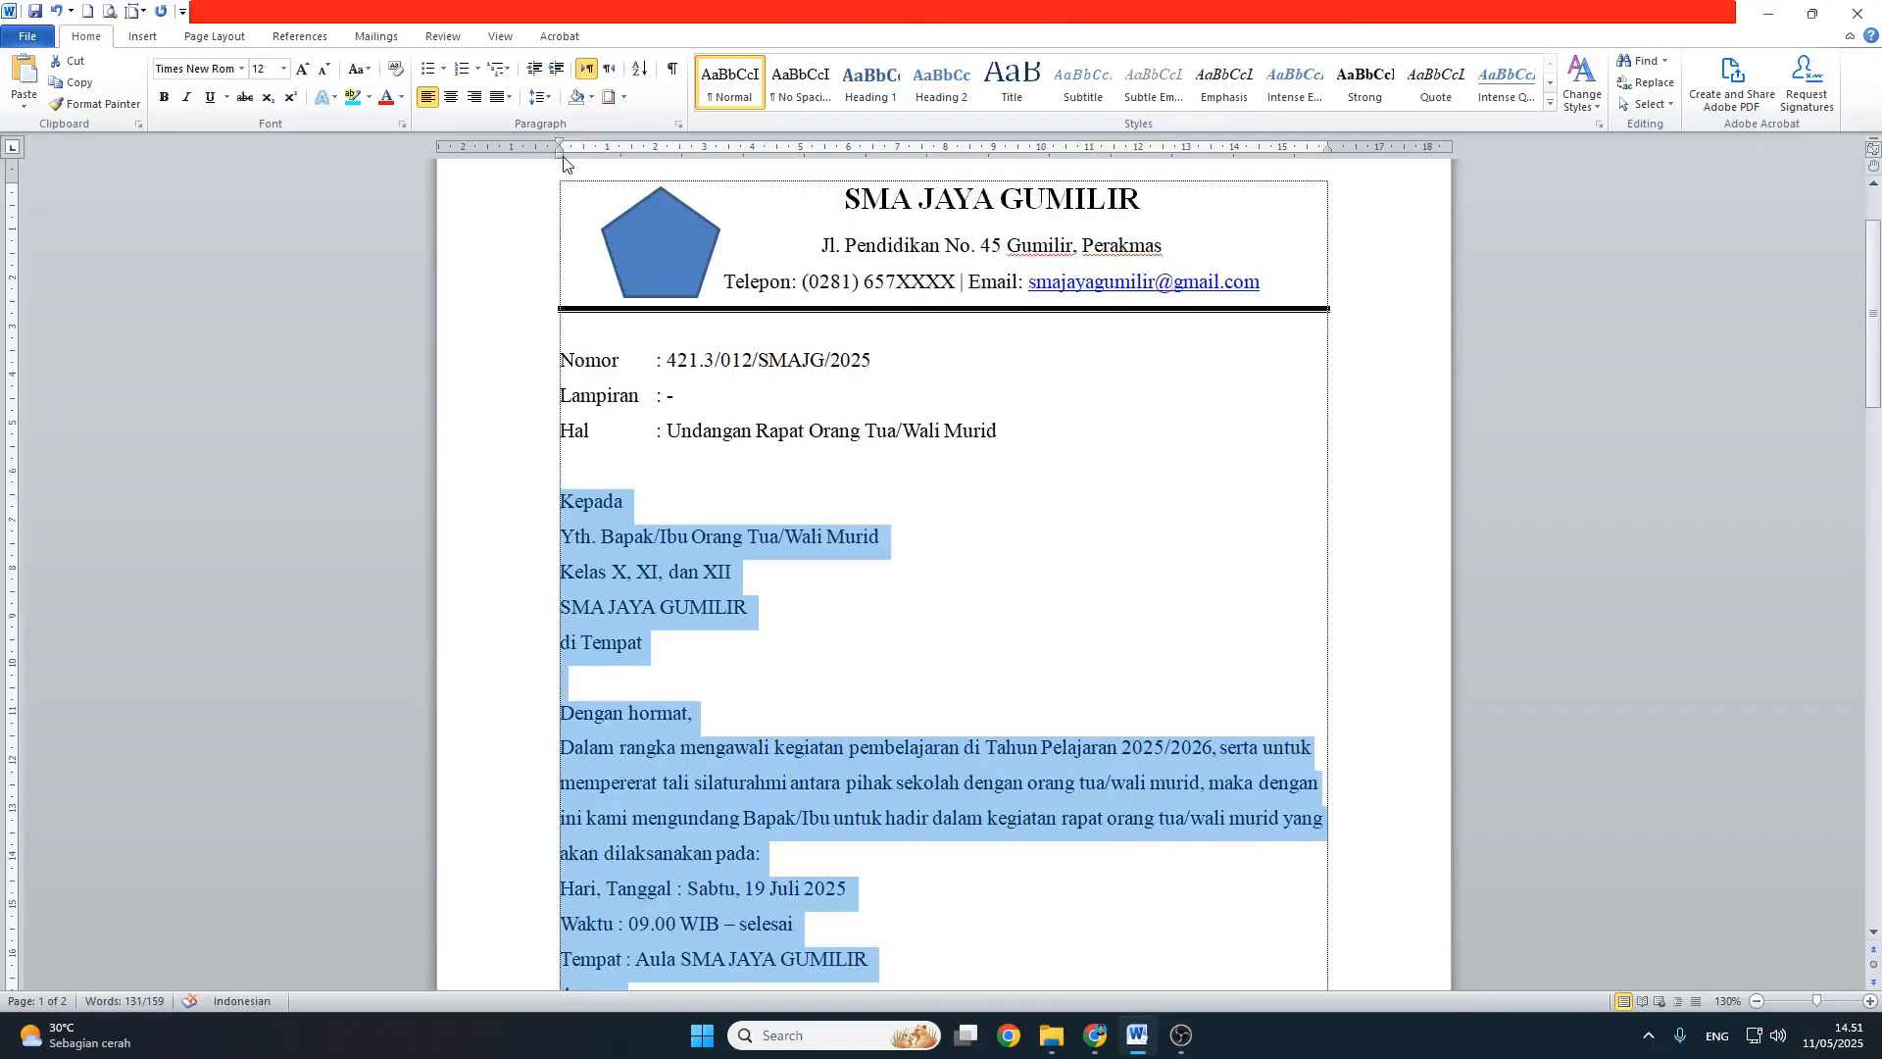
left_click_drag(560, 160, 655, 172)
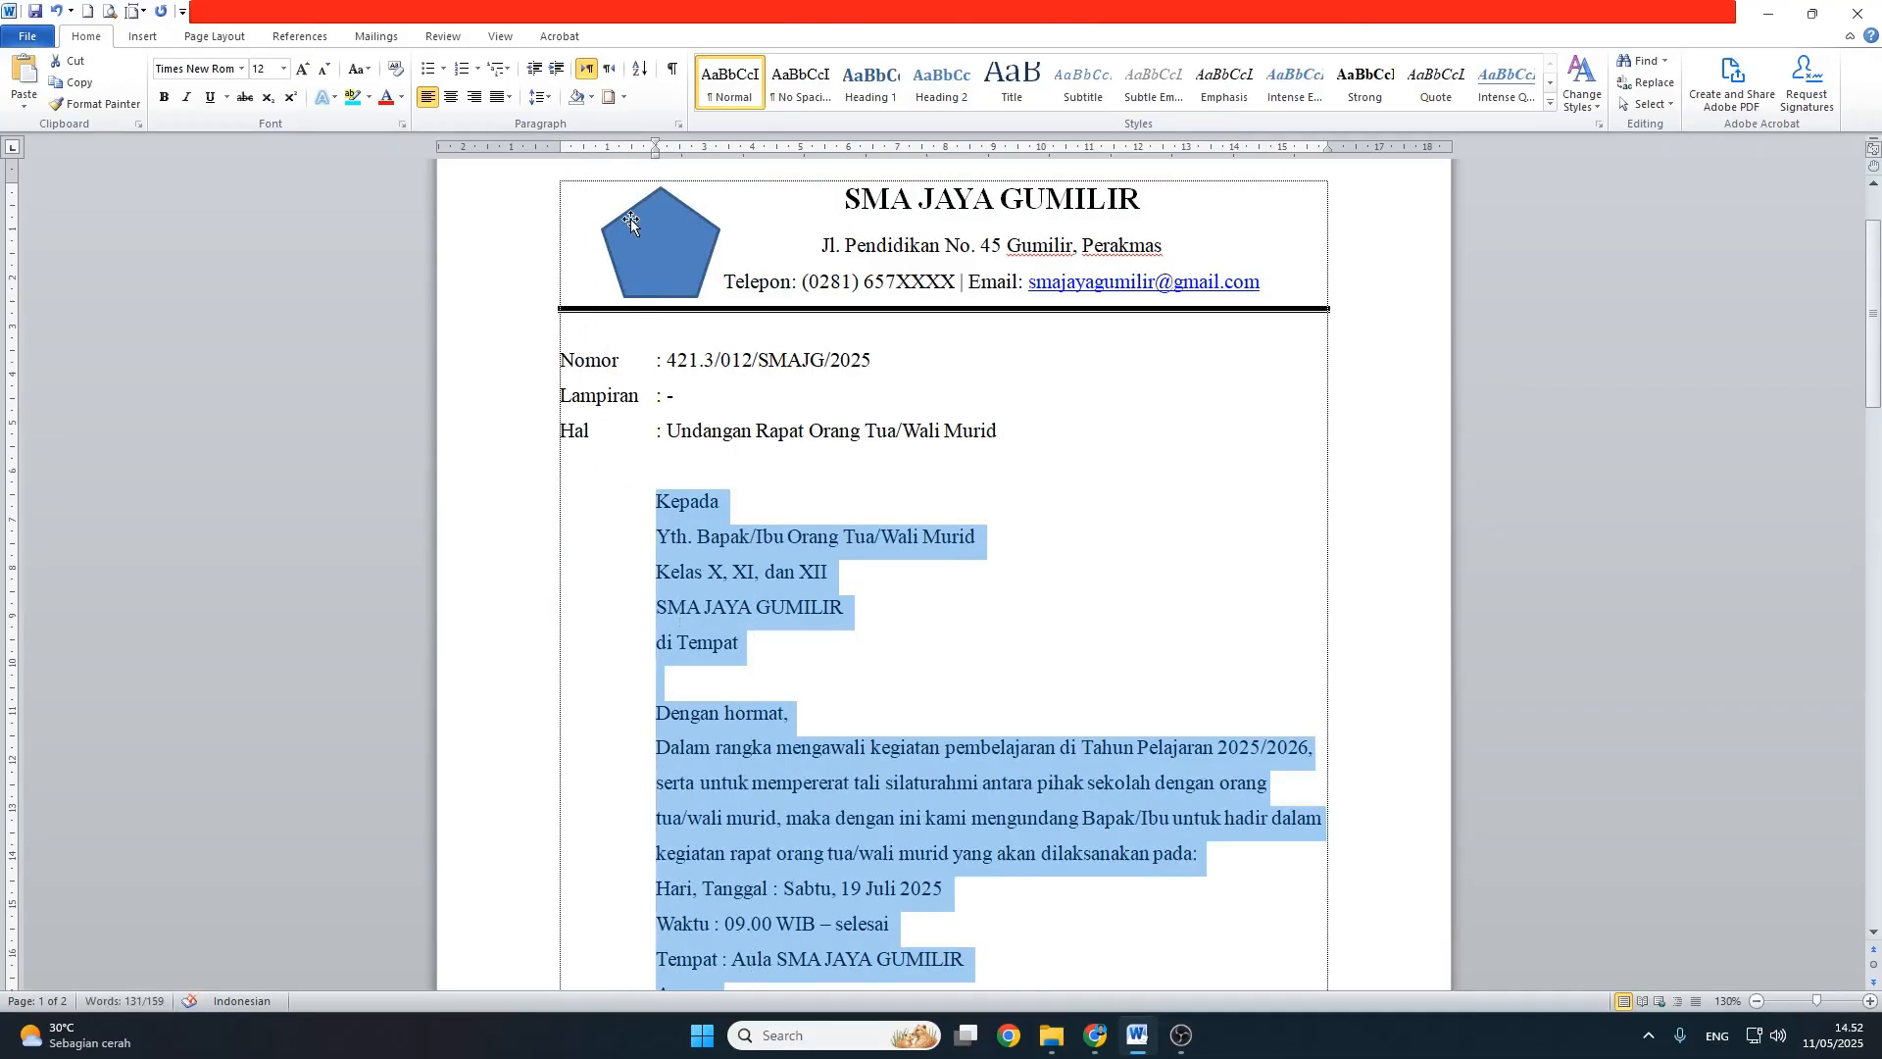
Step: Review the indented letter from the addressee block to the signature block and check the overall page layout
left_click(723, 571)
scroll(723, 571, "down", 7)
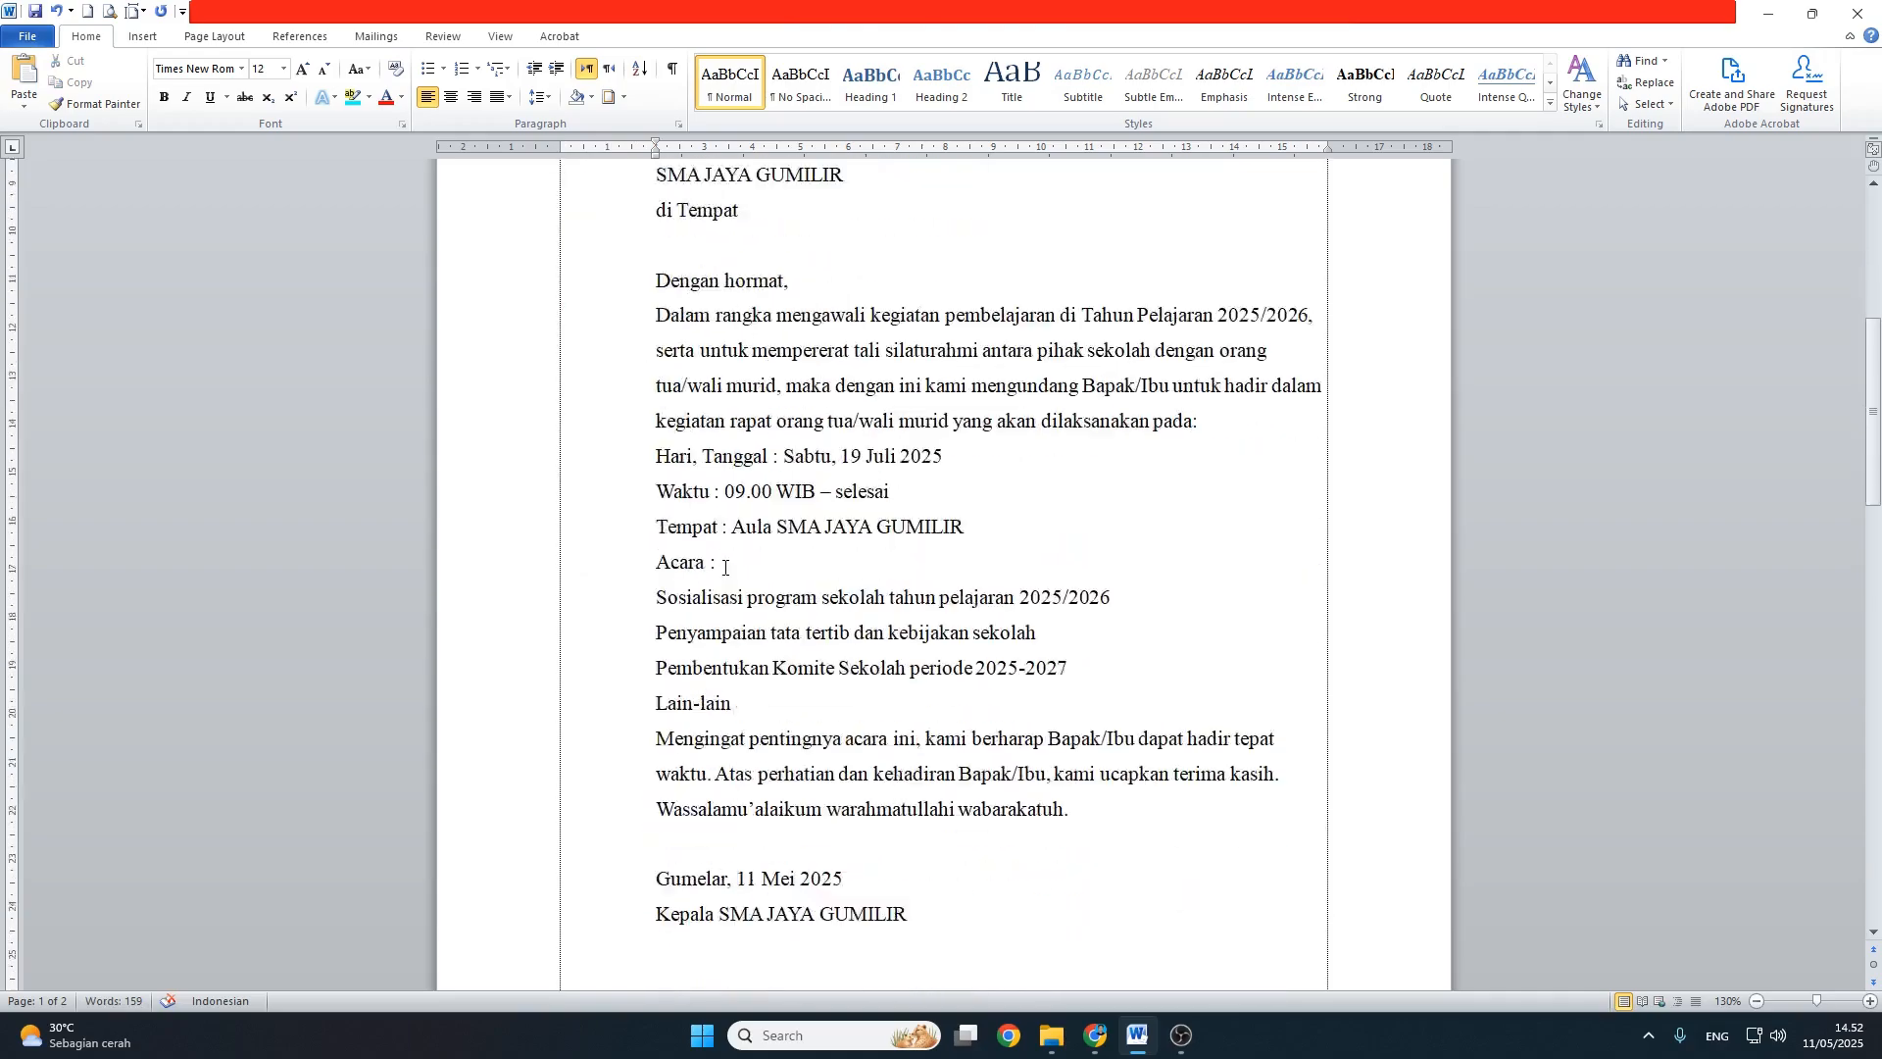
scroll(724, 571, "down", 2)
scroll(723, 572, "up", 8)
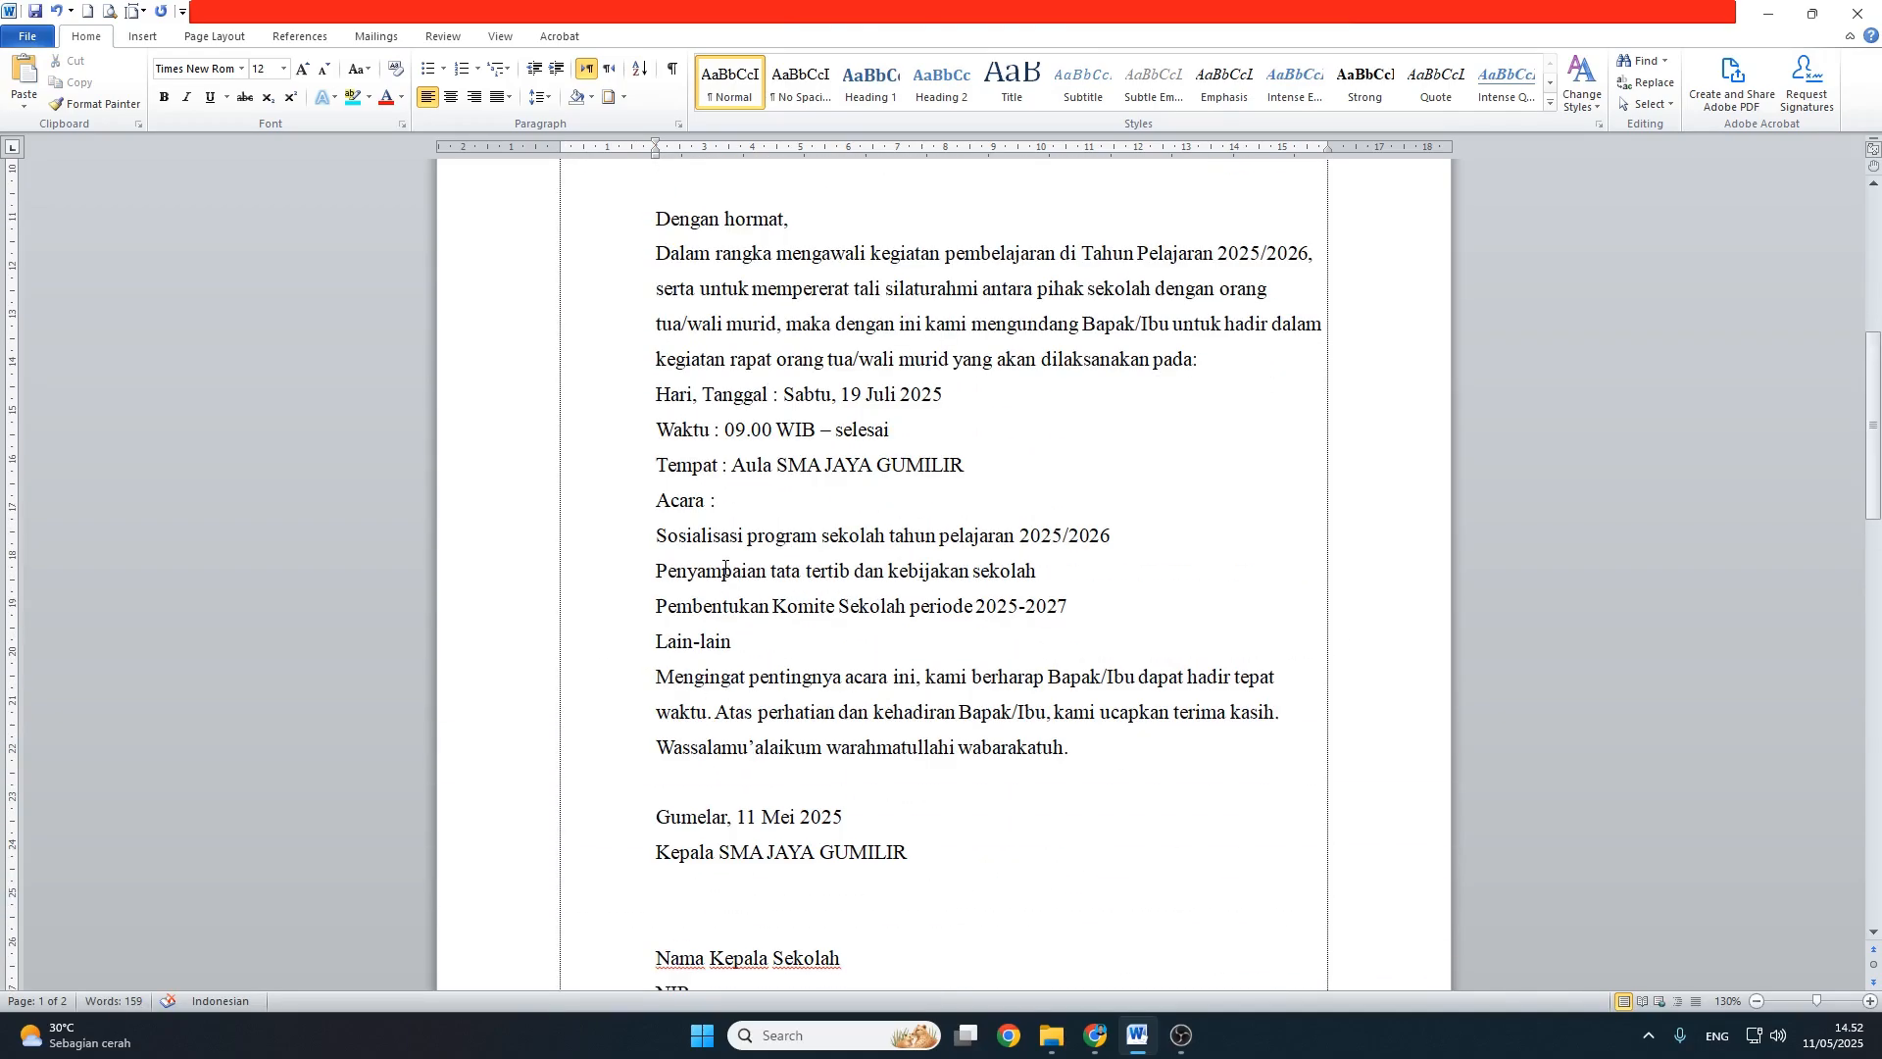
scroll(723, 571, "down", 4)
scroll(723, 572, "down", 3)
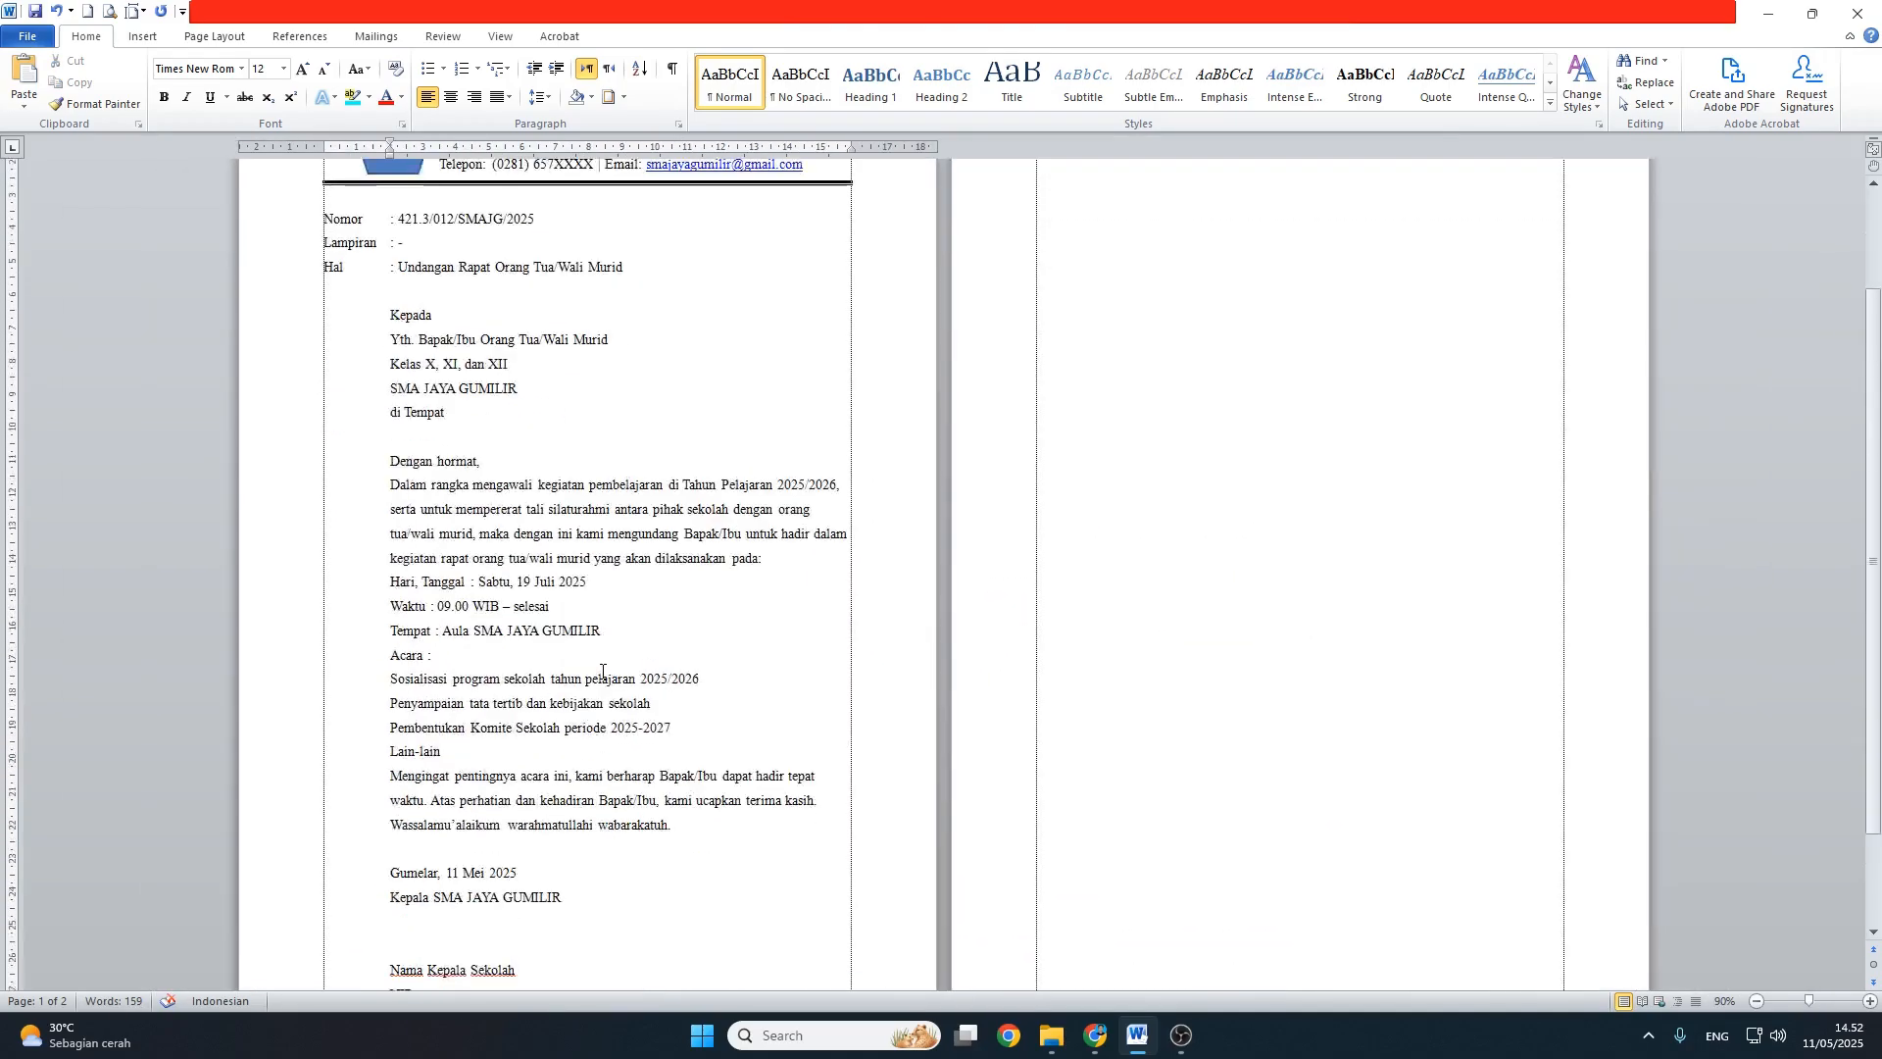
scroll(574, 769, "up", 6)
scroll(693, 657, "up", 5)
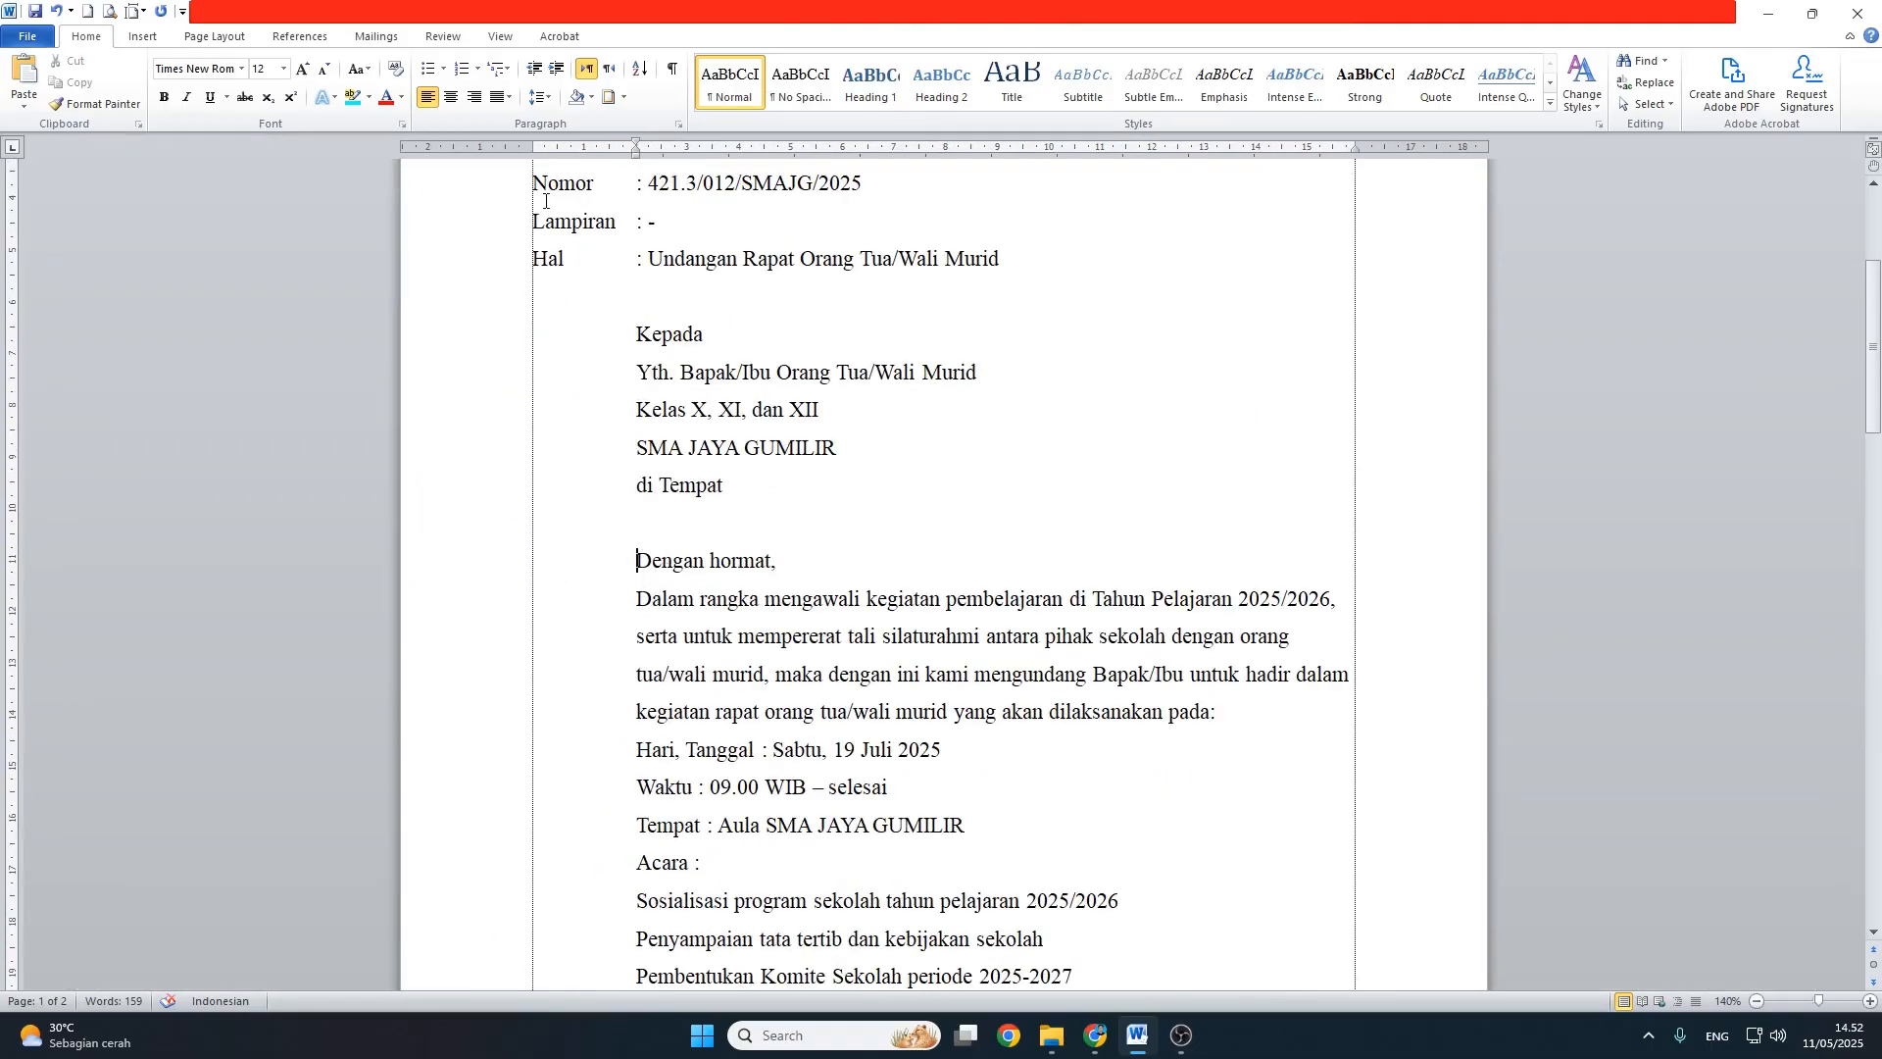
Step: Indent the first lines of the "Dengan hormat," line and the opening paragraph by about 0.75 cm more
left_click_drag(636, 142, 675, 157)
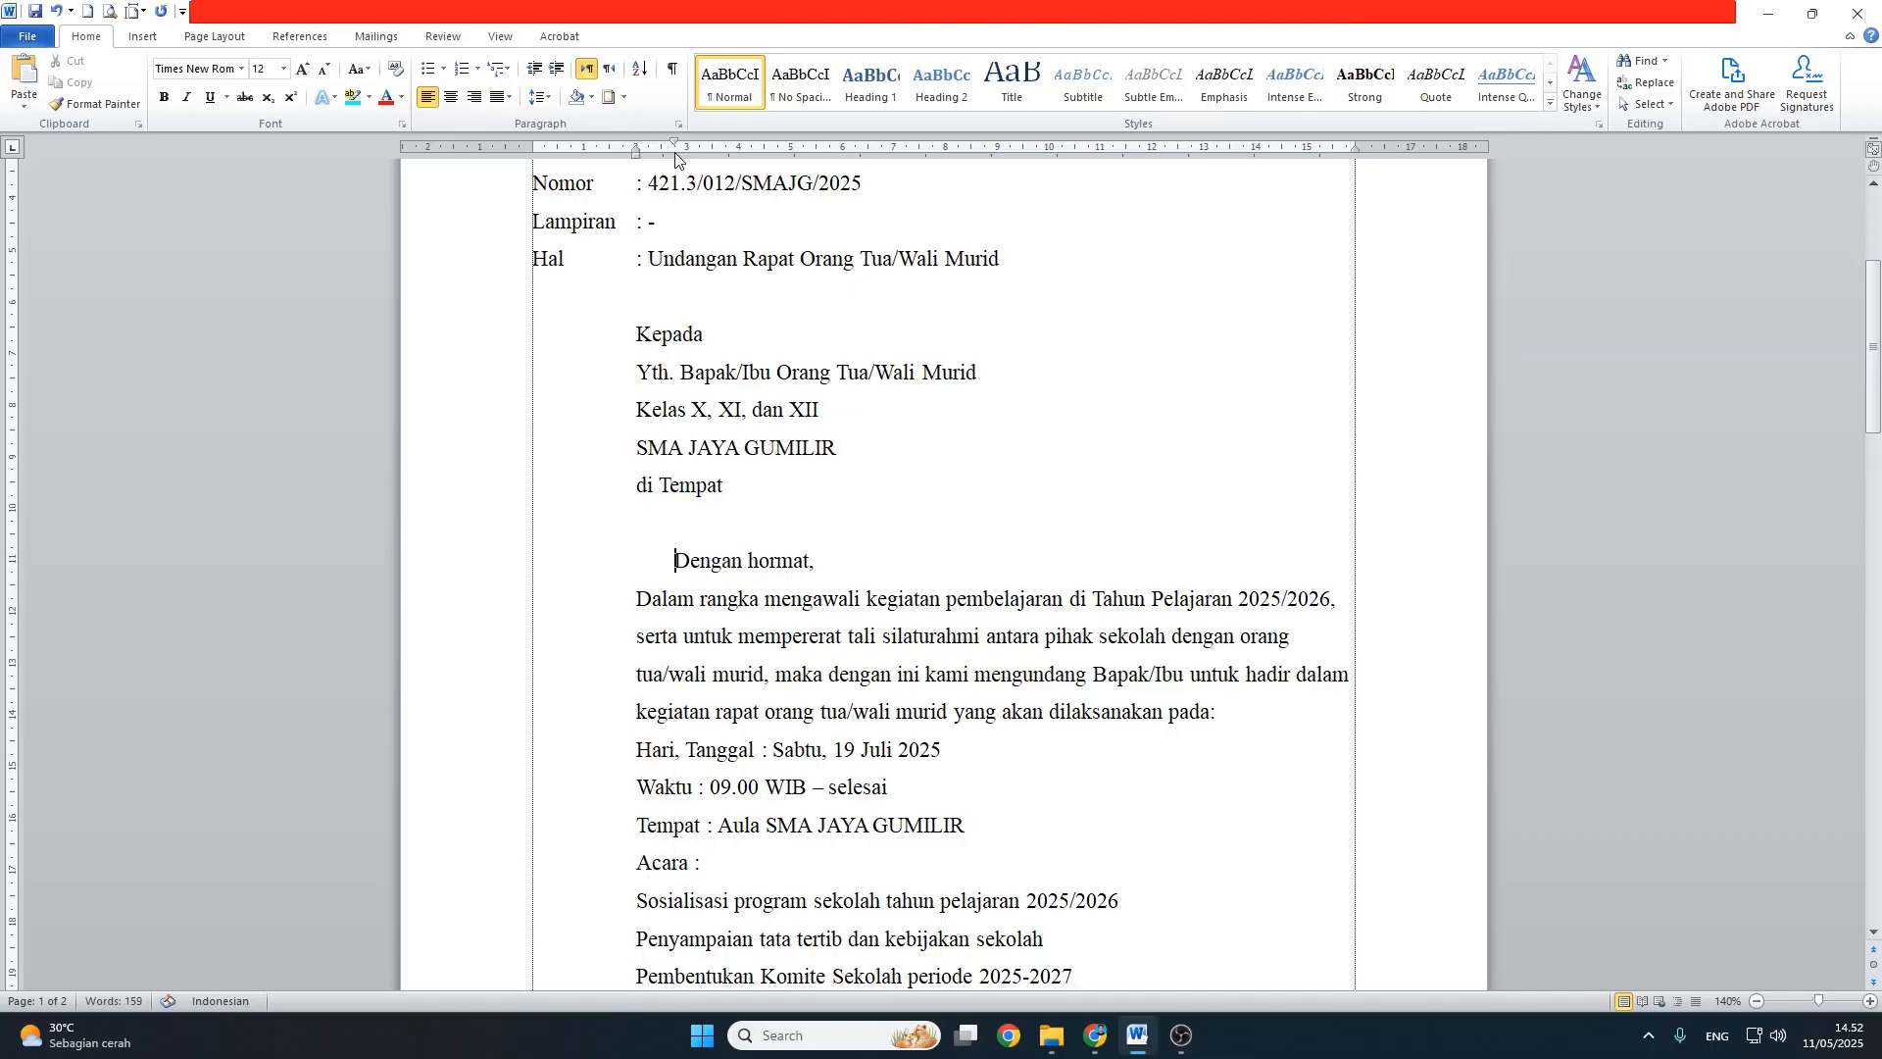
left_click(630, 607)
left_click_drag(637, 149, 676, 152)
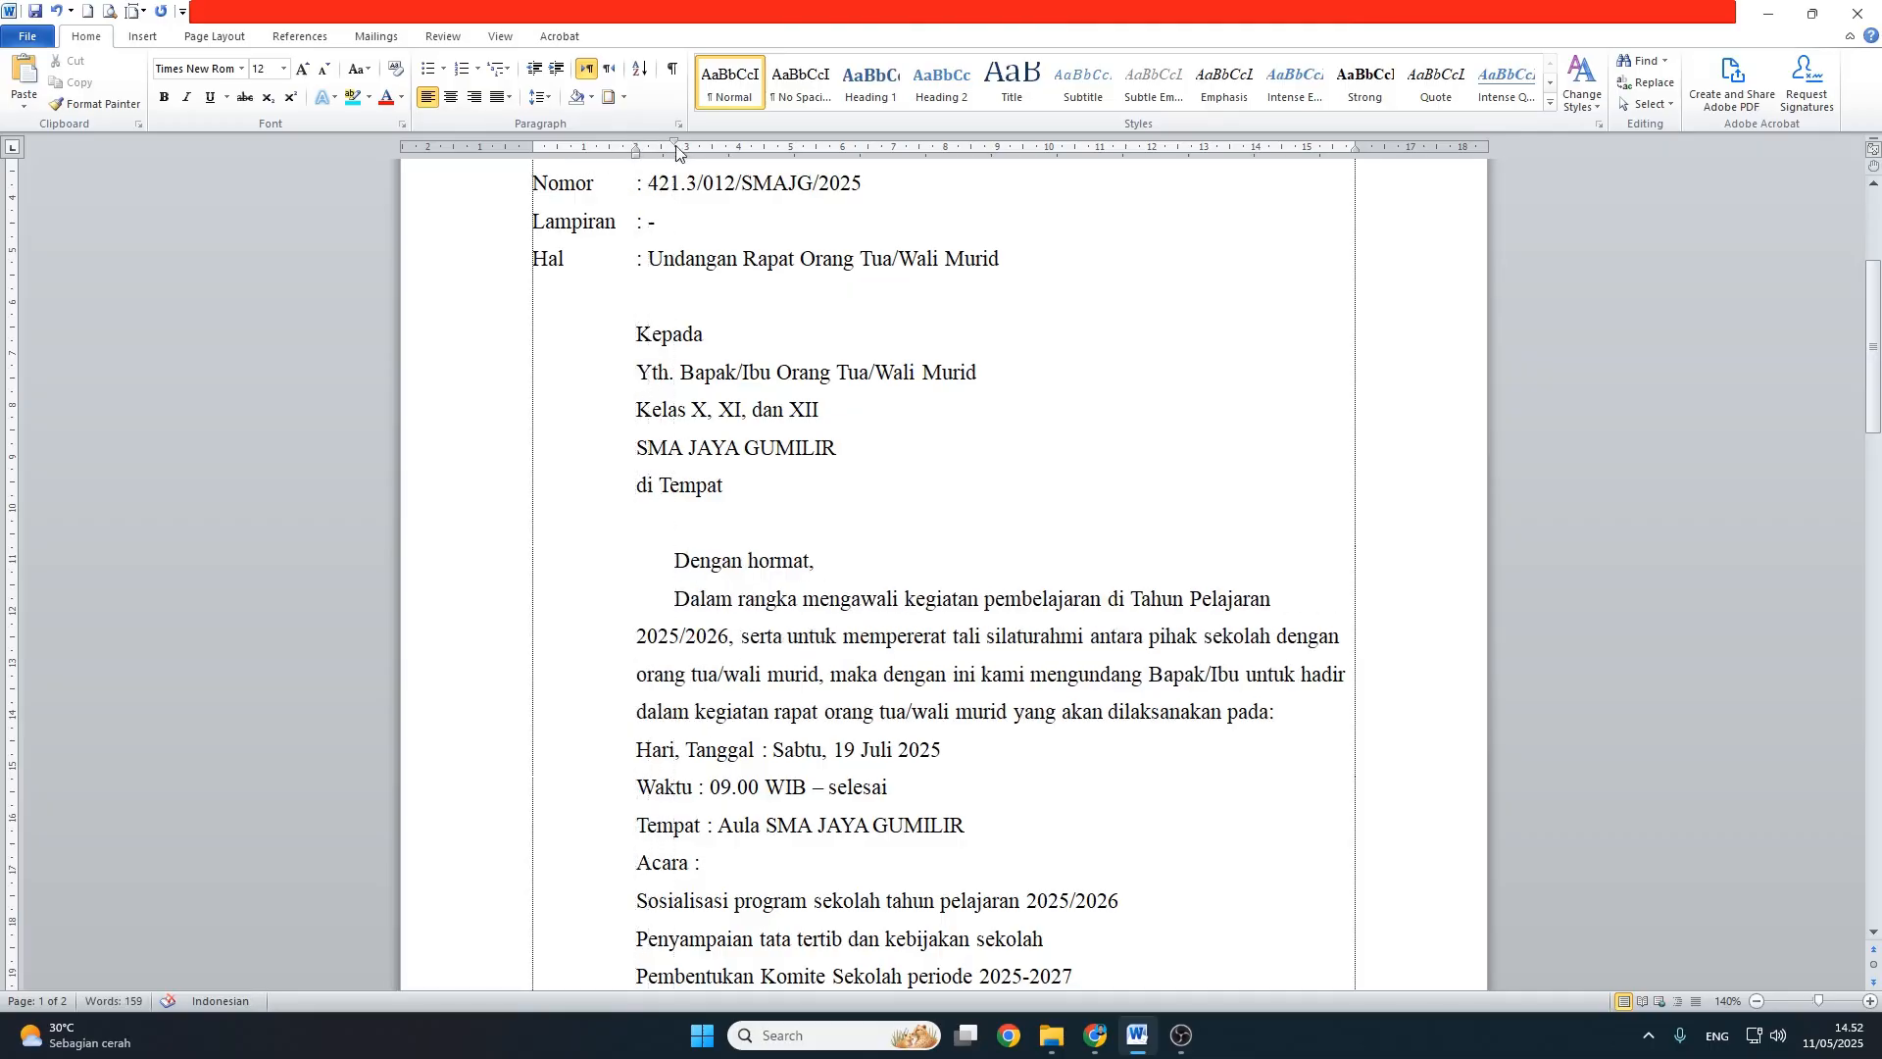
Step: Justify the opening paragraph that begins with "Dalam rangka"
scroll(713, 589, "down", 1)
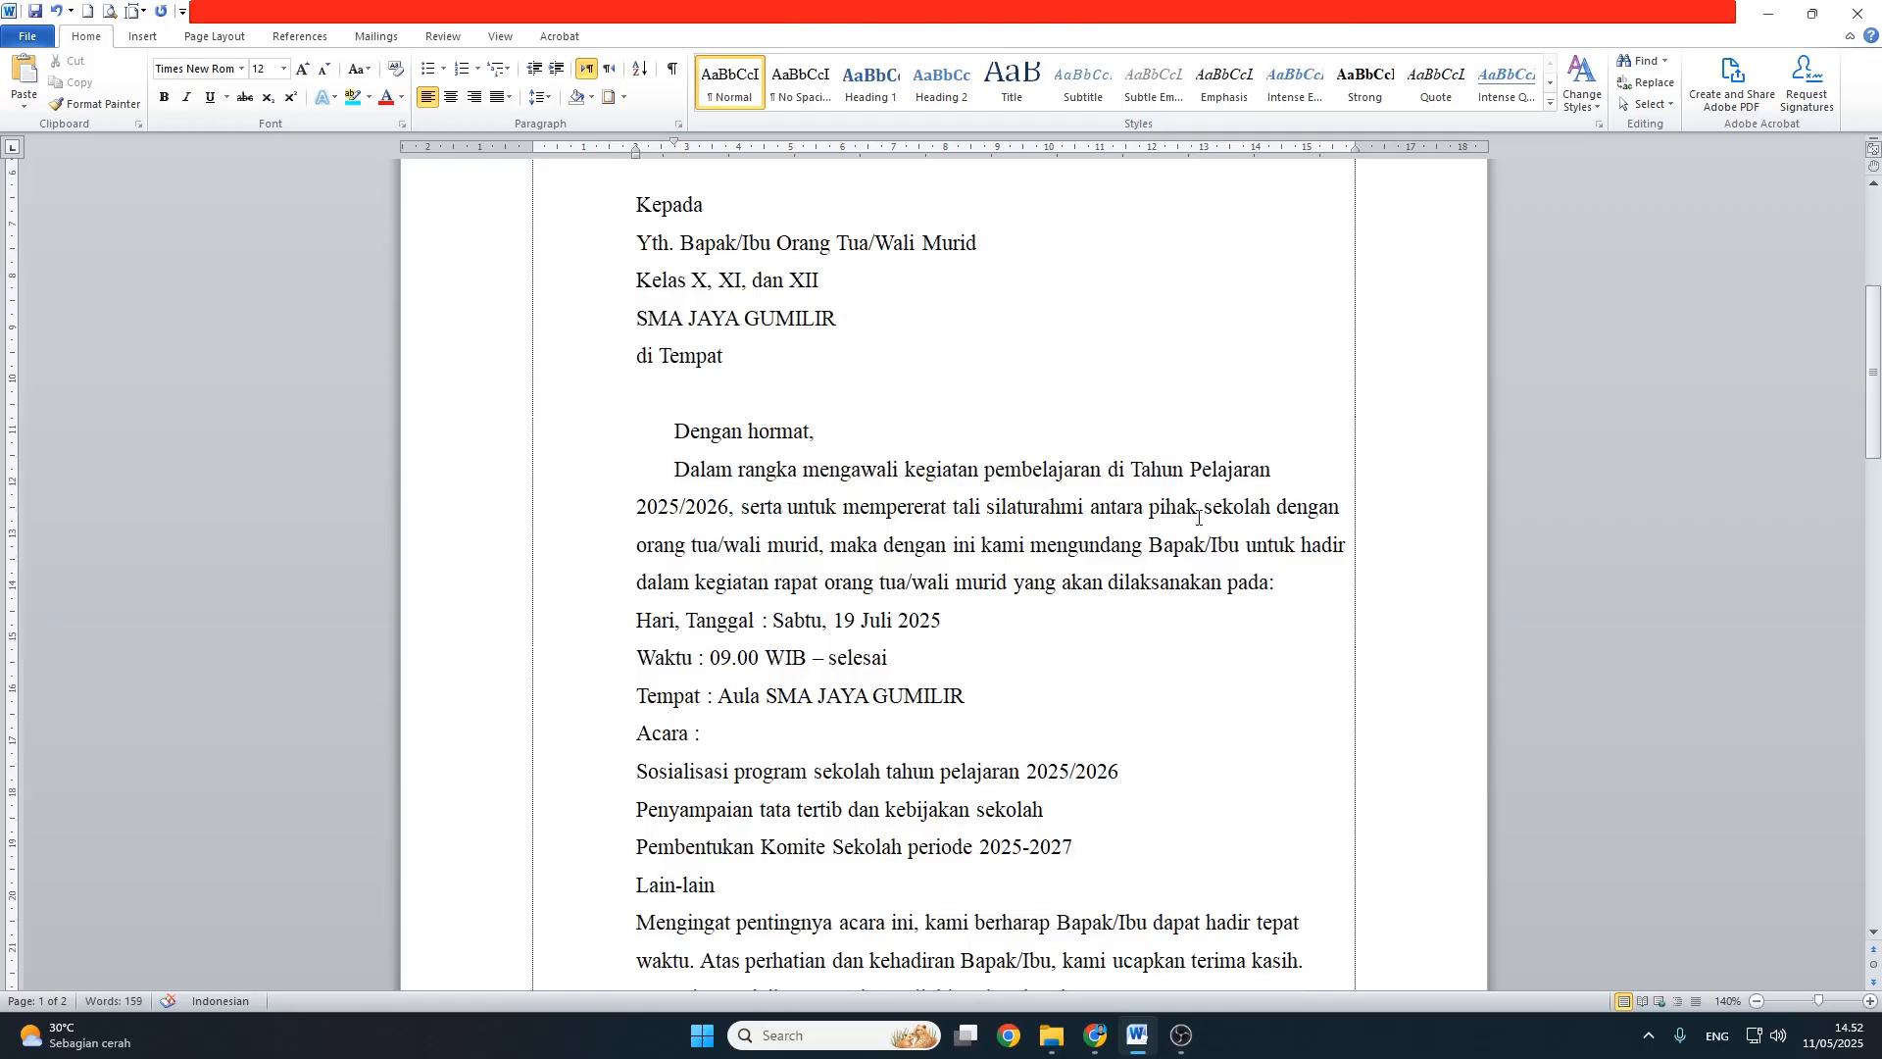
left_click(509, 98)
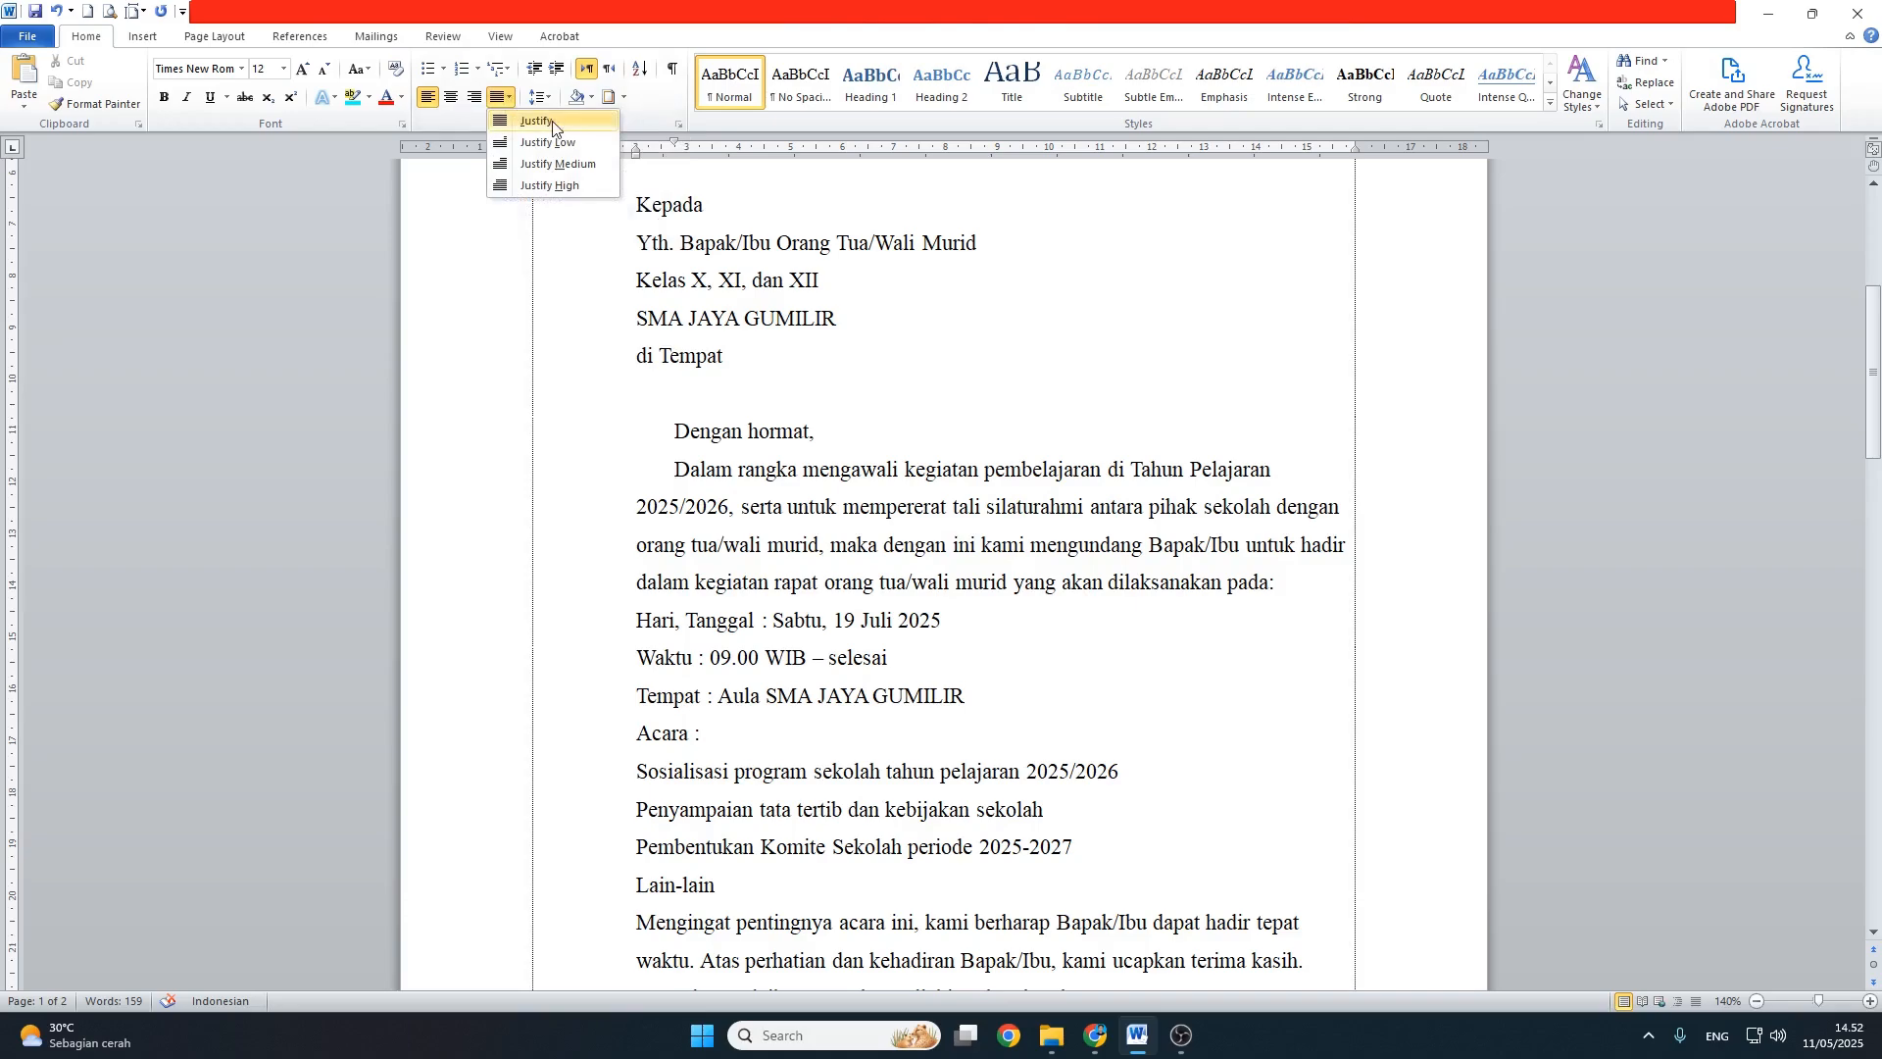
left_click(534, 129)
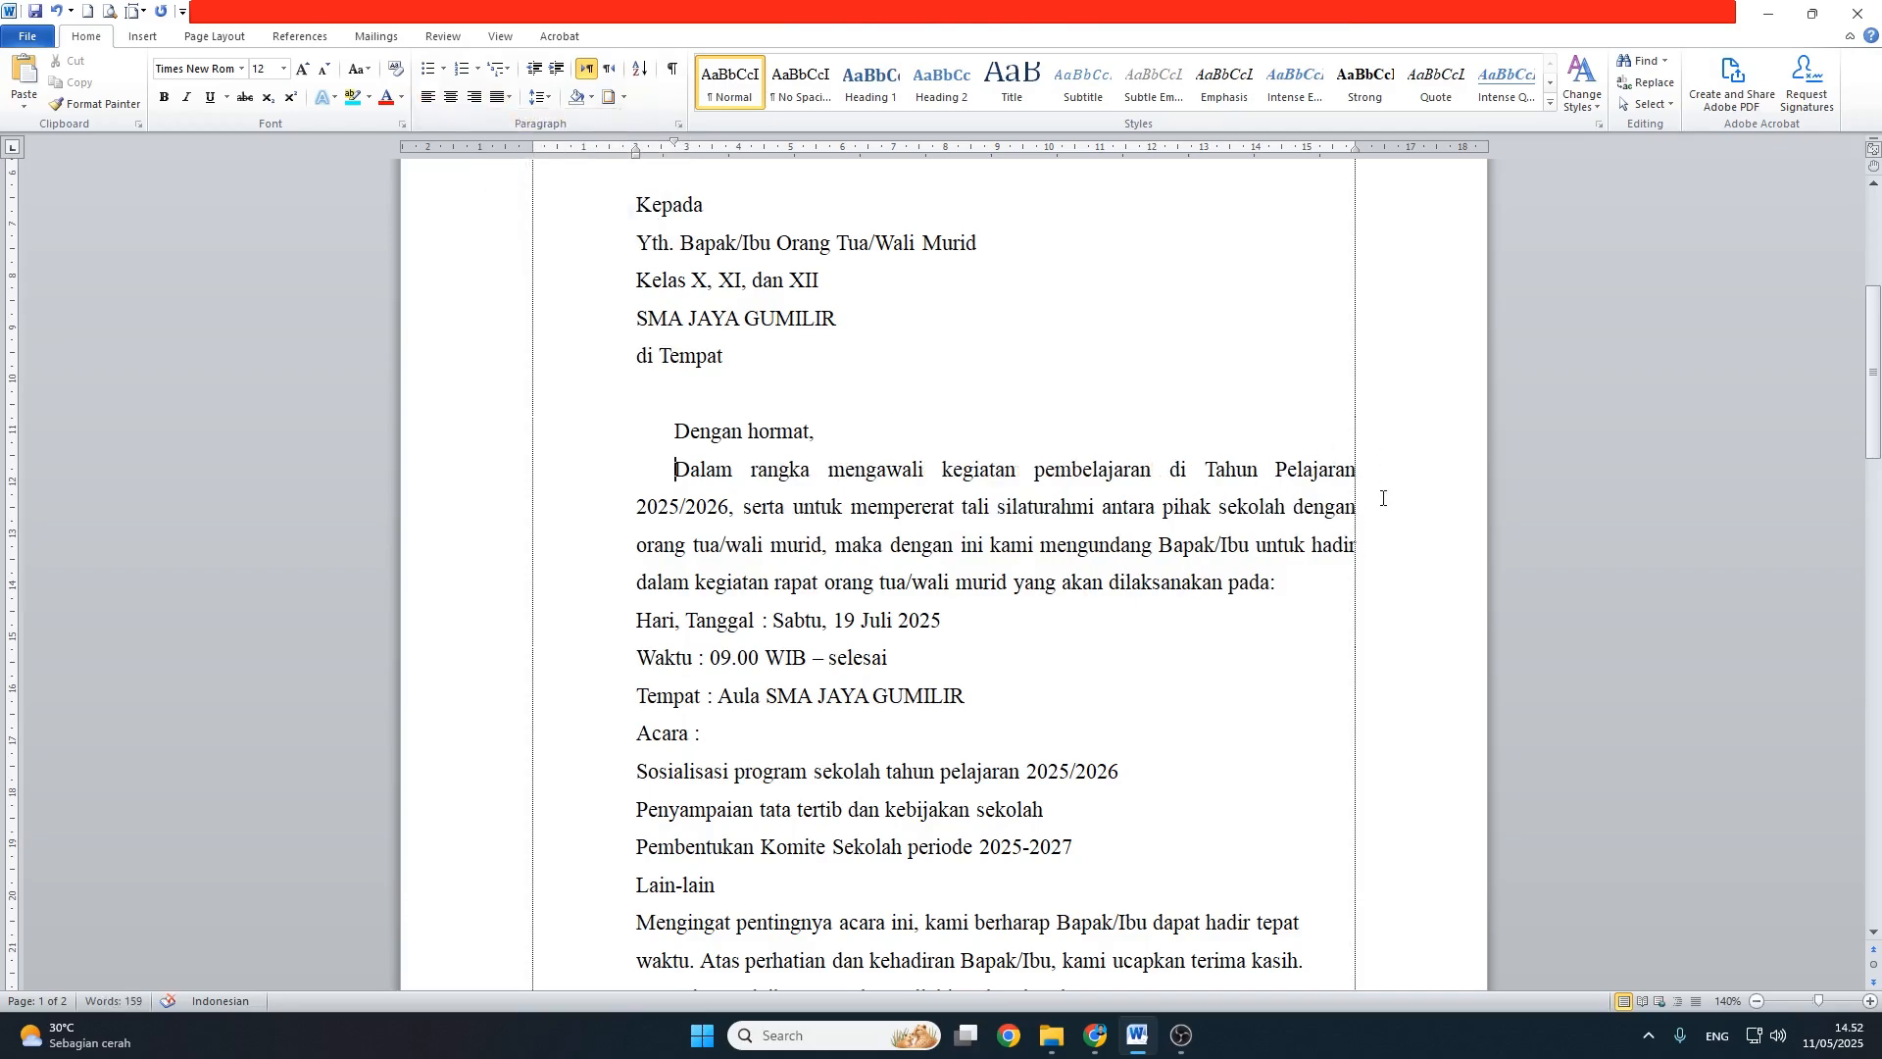
Step: Set a left tab stop at 5 cm for the four event detail lines from "Hari, Tanggal" to "Acara"
scroll(741, 454, "down", 2)
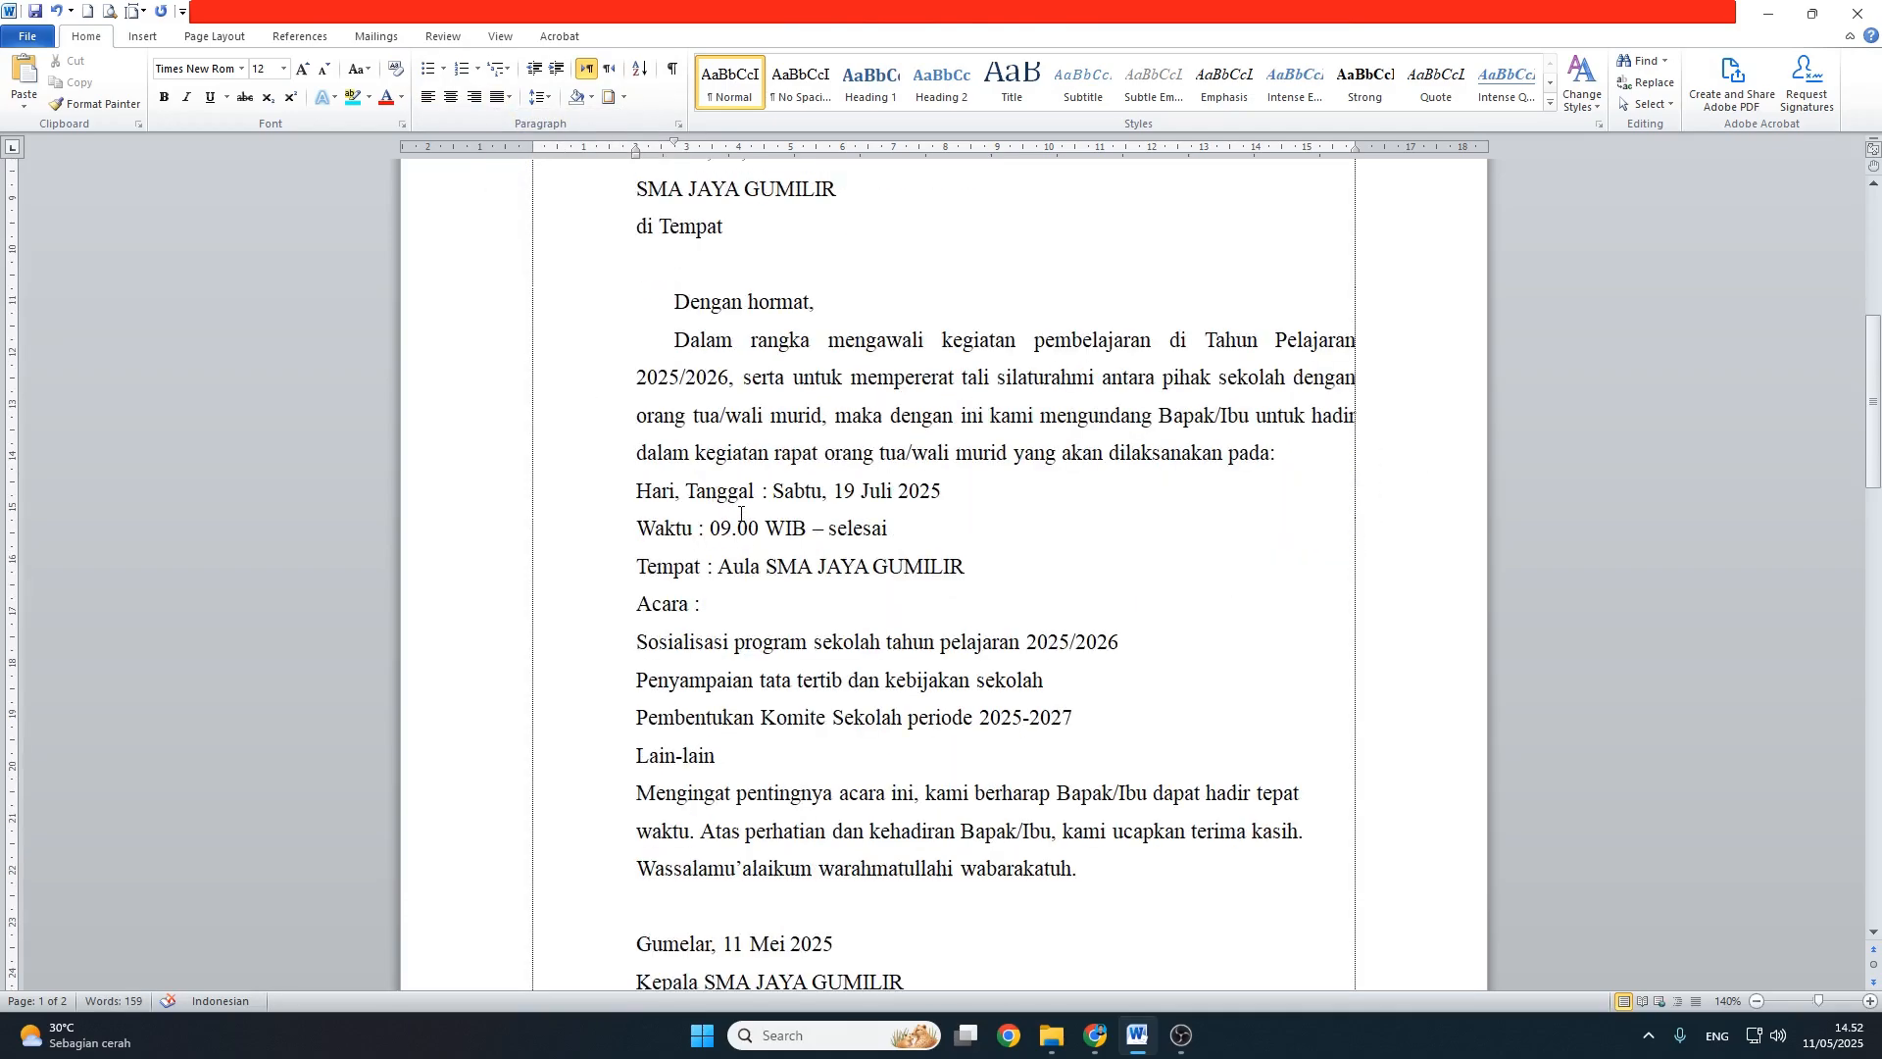
left_click_drag(637, 489, 756, 597)
scroll(694, 557, "up", 4)
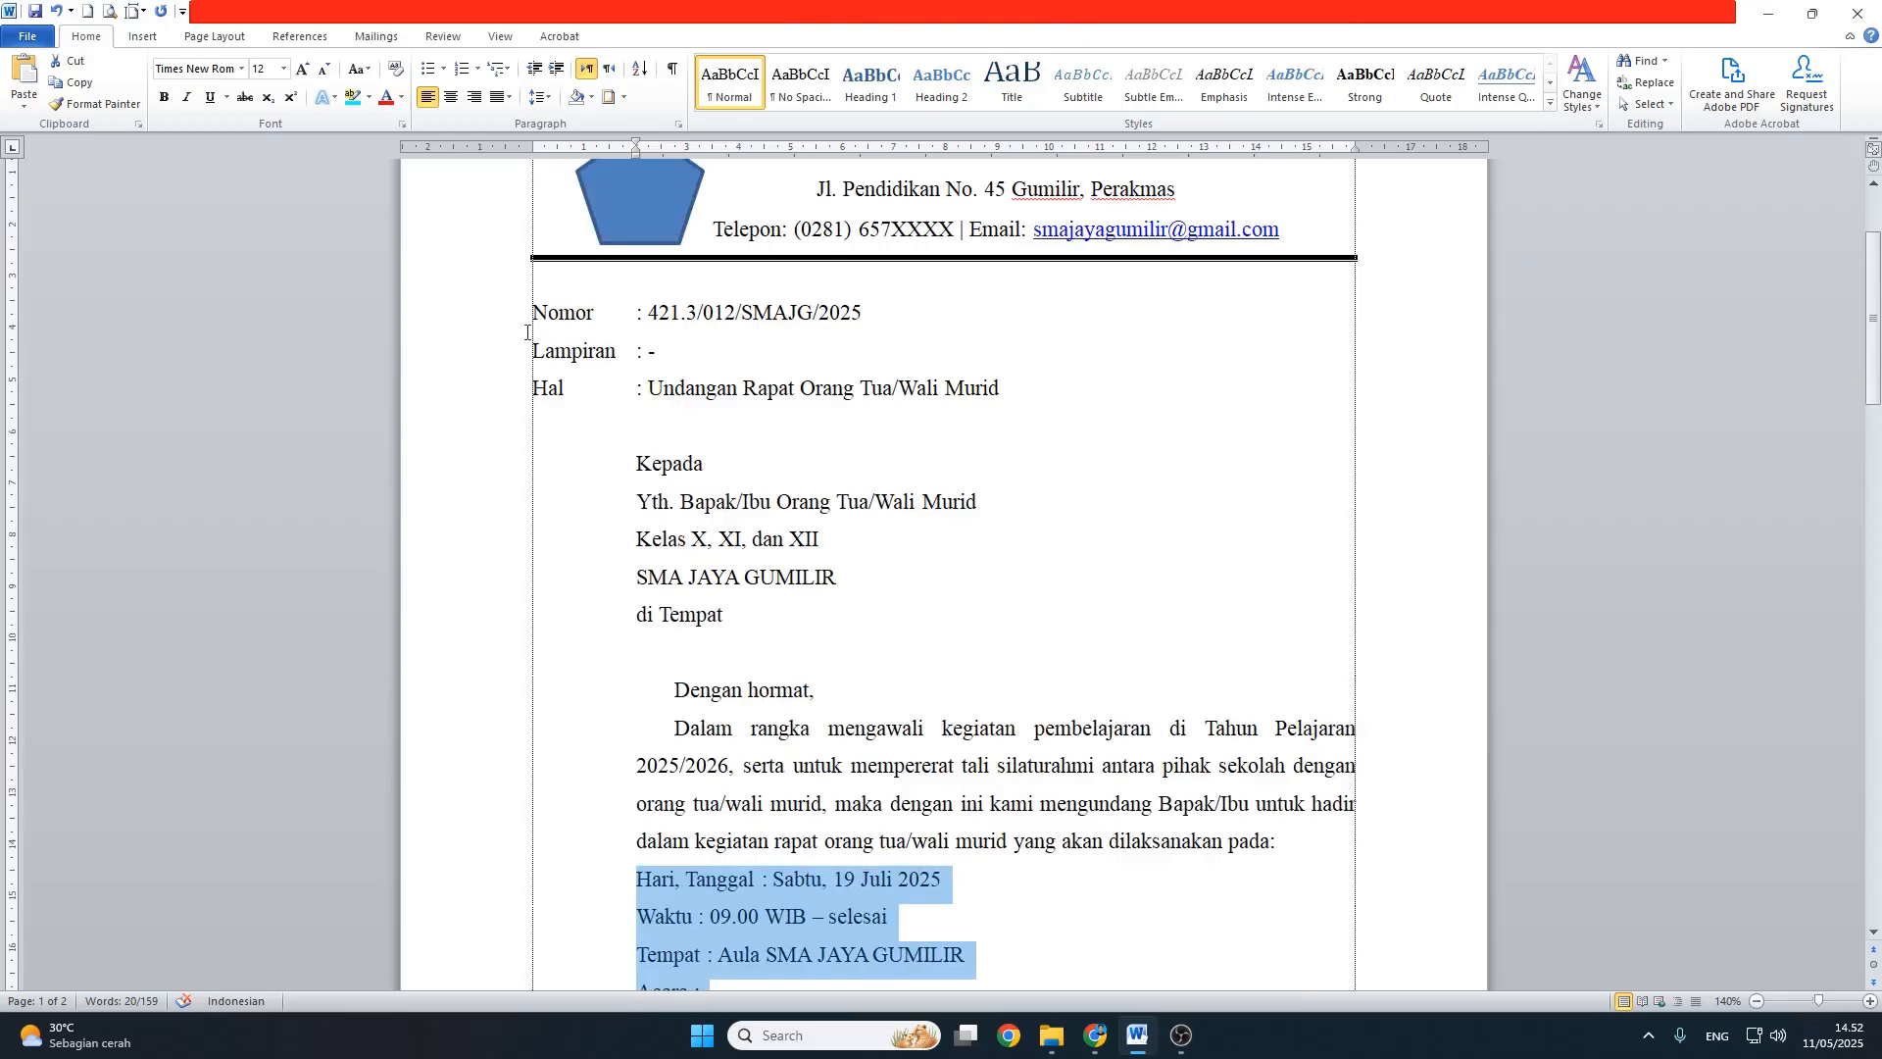
scroll(678, 303, "down", 3)
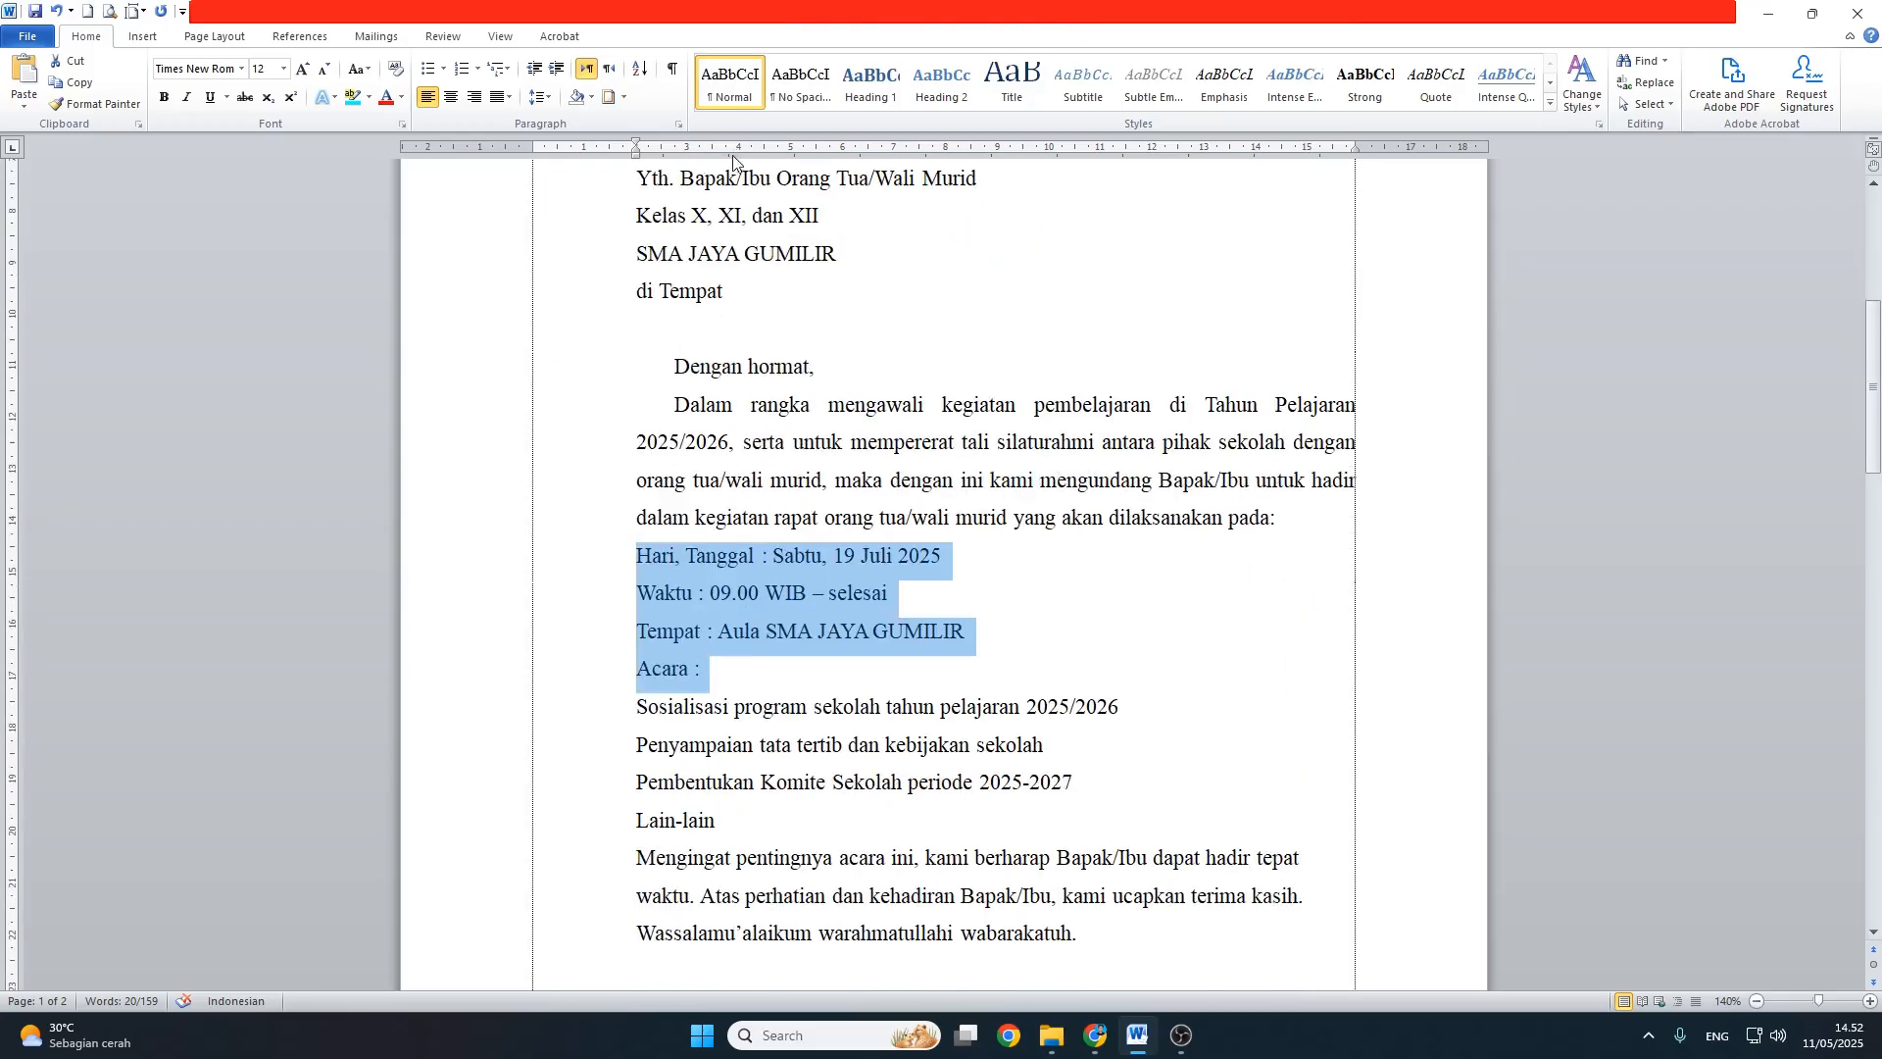
left_click_drag(735, 148, 791, 149)
Step: Align the colons of the "Hari, Tanggal", "Waktu" and "Tempat" lines at the 5 cm tab stop
left_click(762, 555)
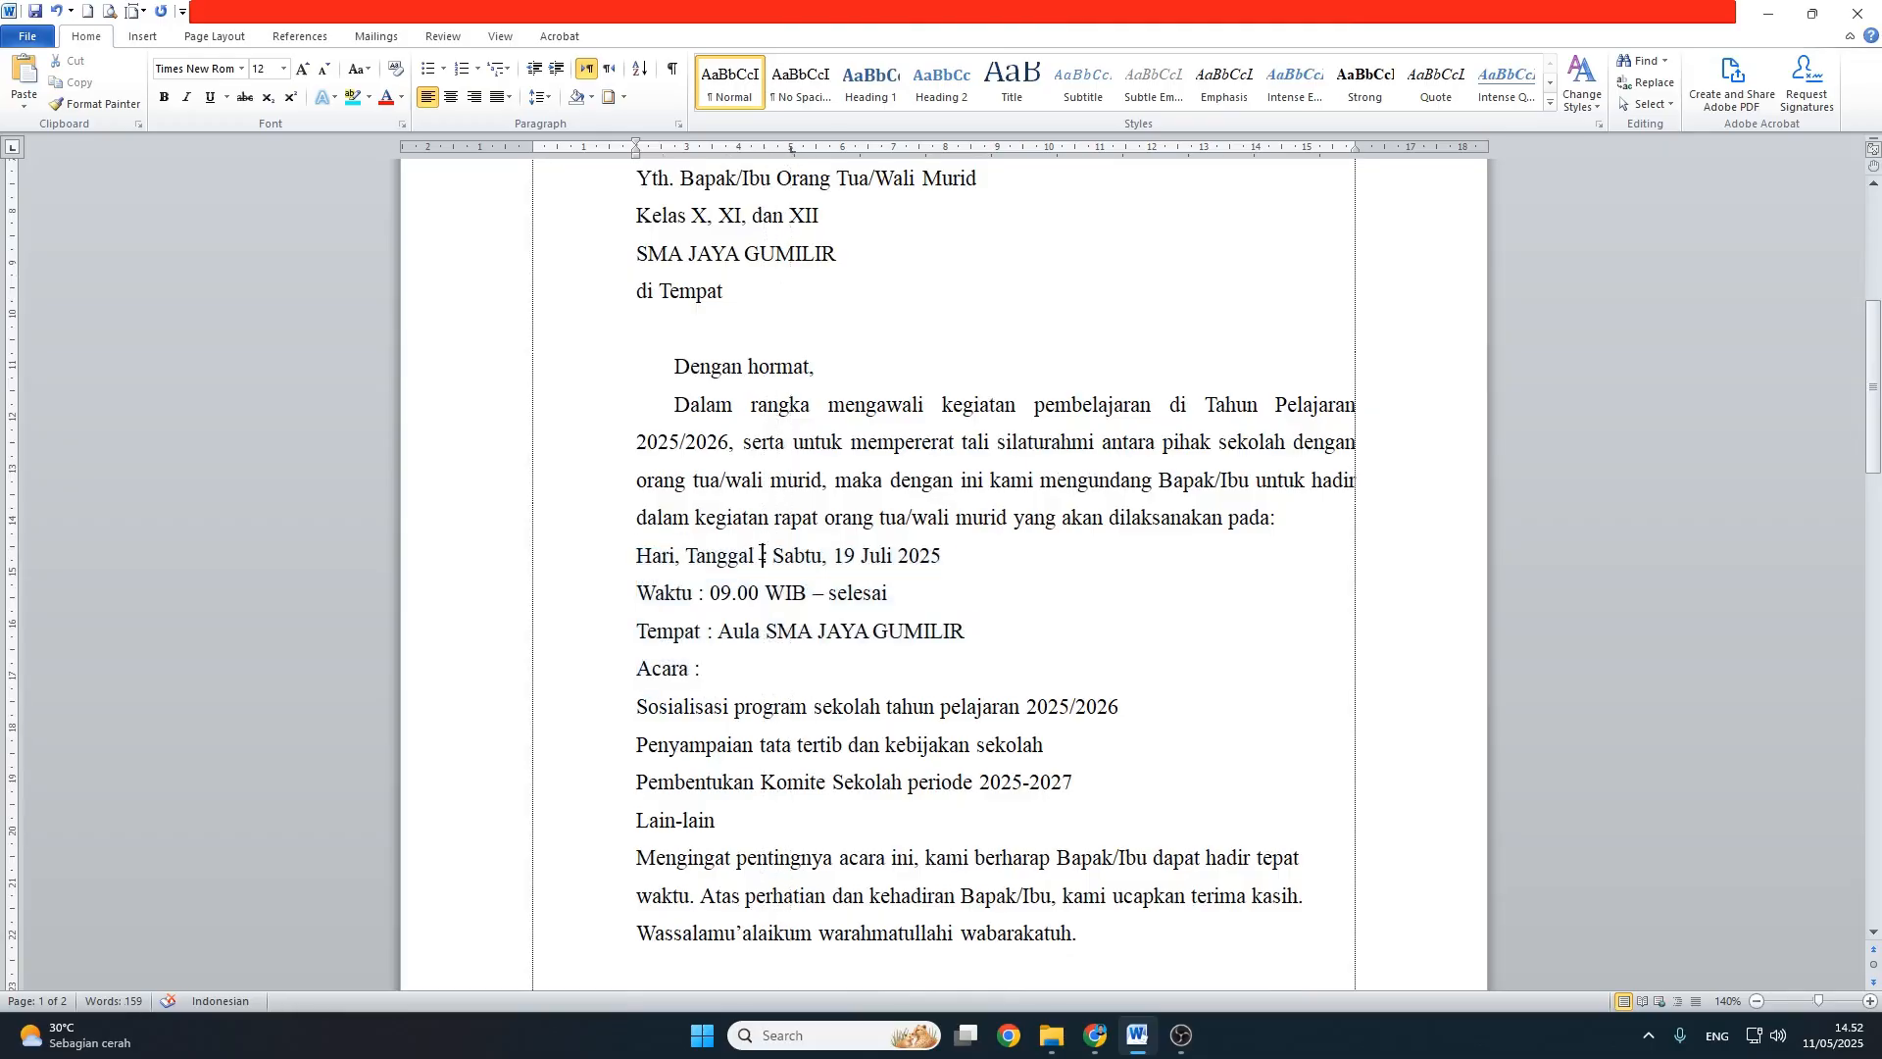
key("Tab")
left_click_drag(692, 594, 704, 608)
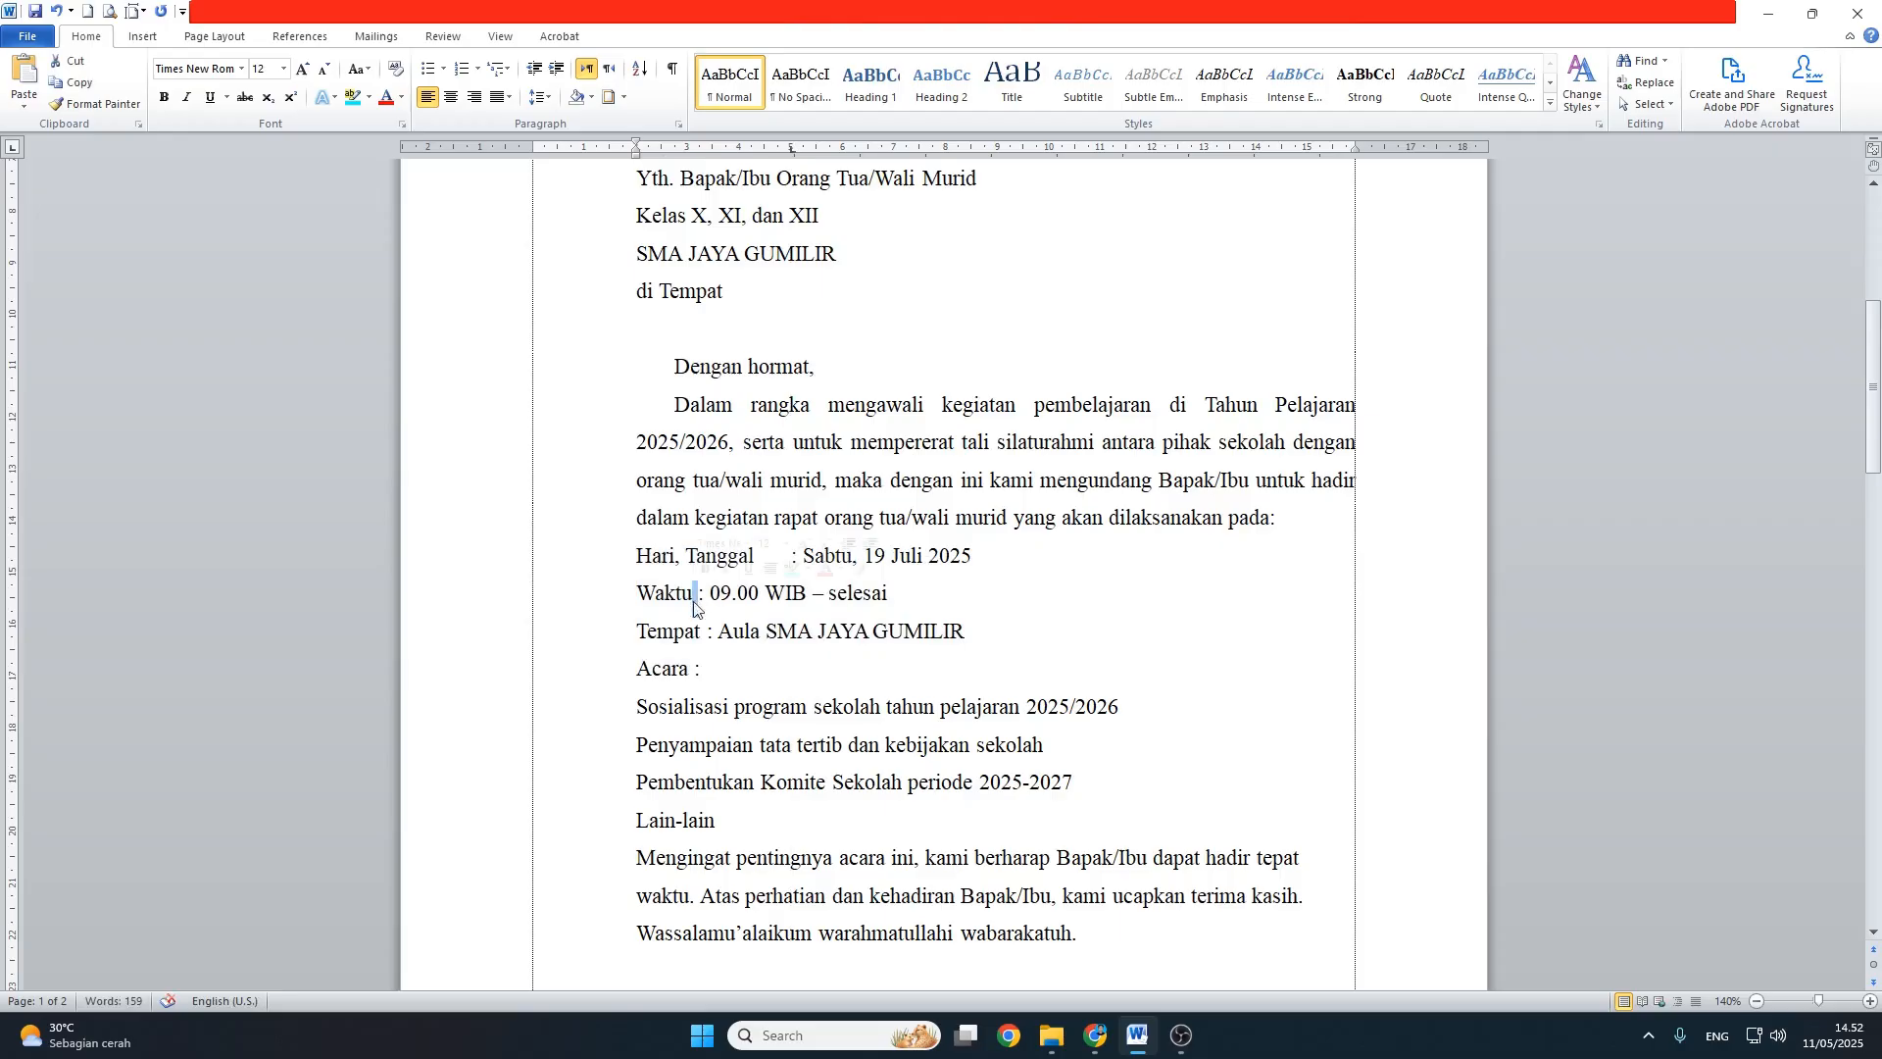
key("Tab")
left_click(705, 632)
key("Tab")
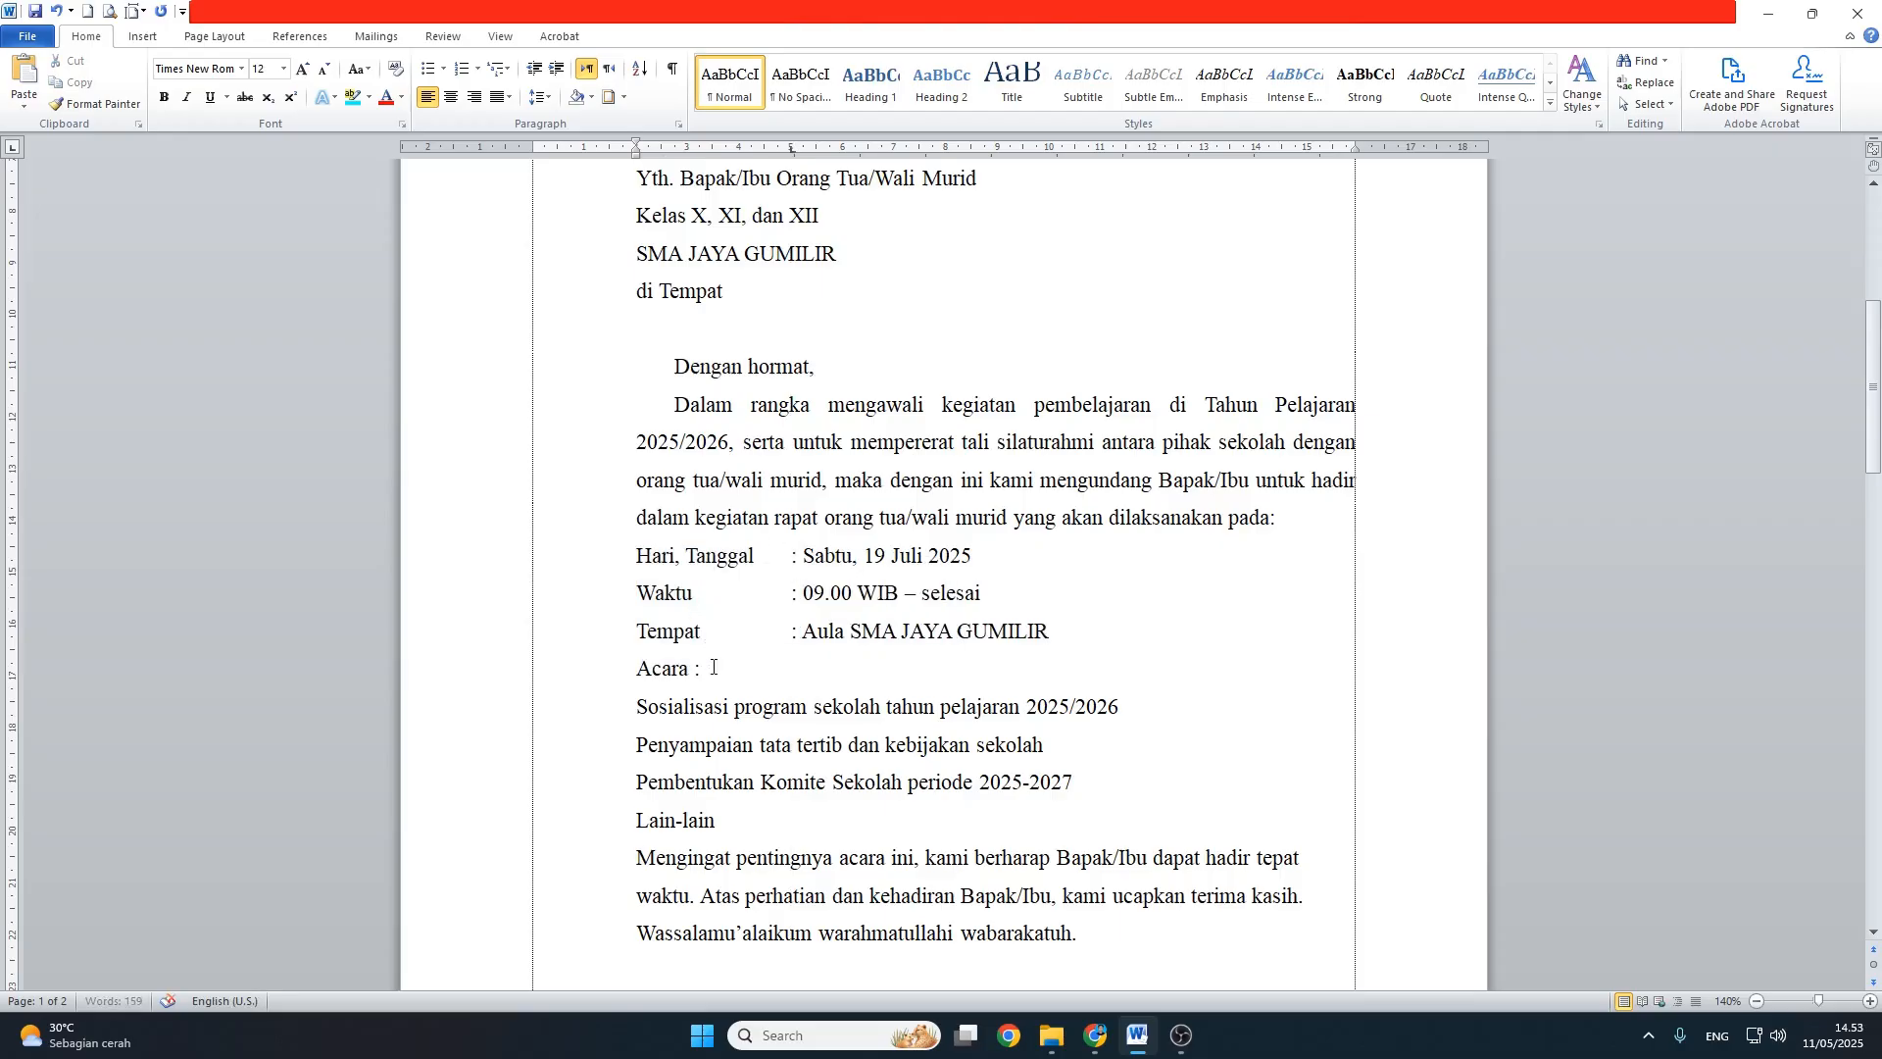
Step: Align the "Acara" colon at the tab stop and join the "Sosialisasi program sekolah" item to that line, numbered "1."
double_click(695, 671)
left_click(695, 672)
key("Tab")
key("BackSpace")
key("BackSpace")
type("1.")
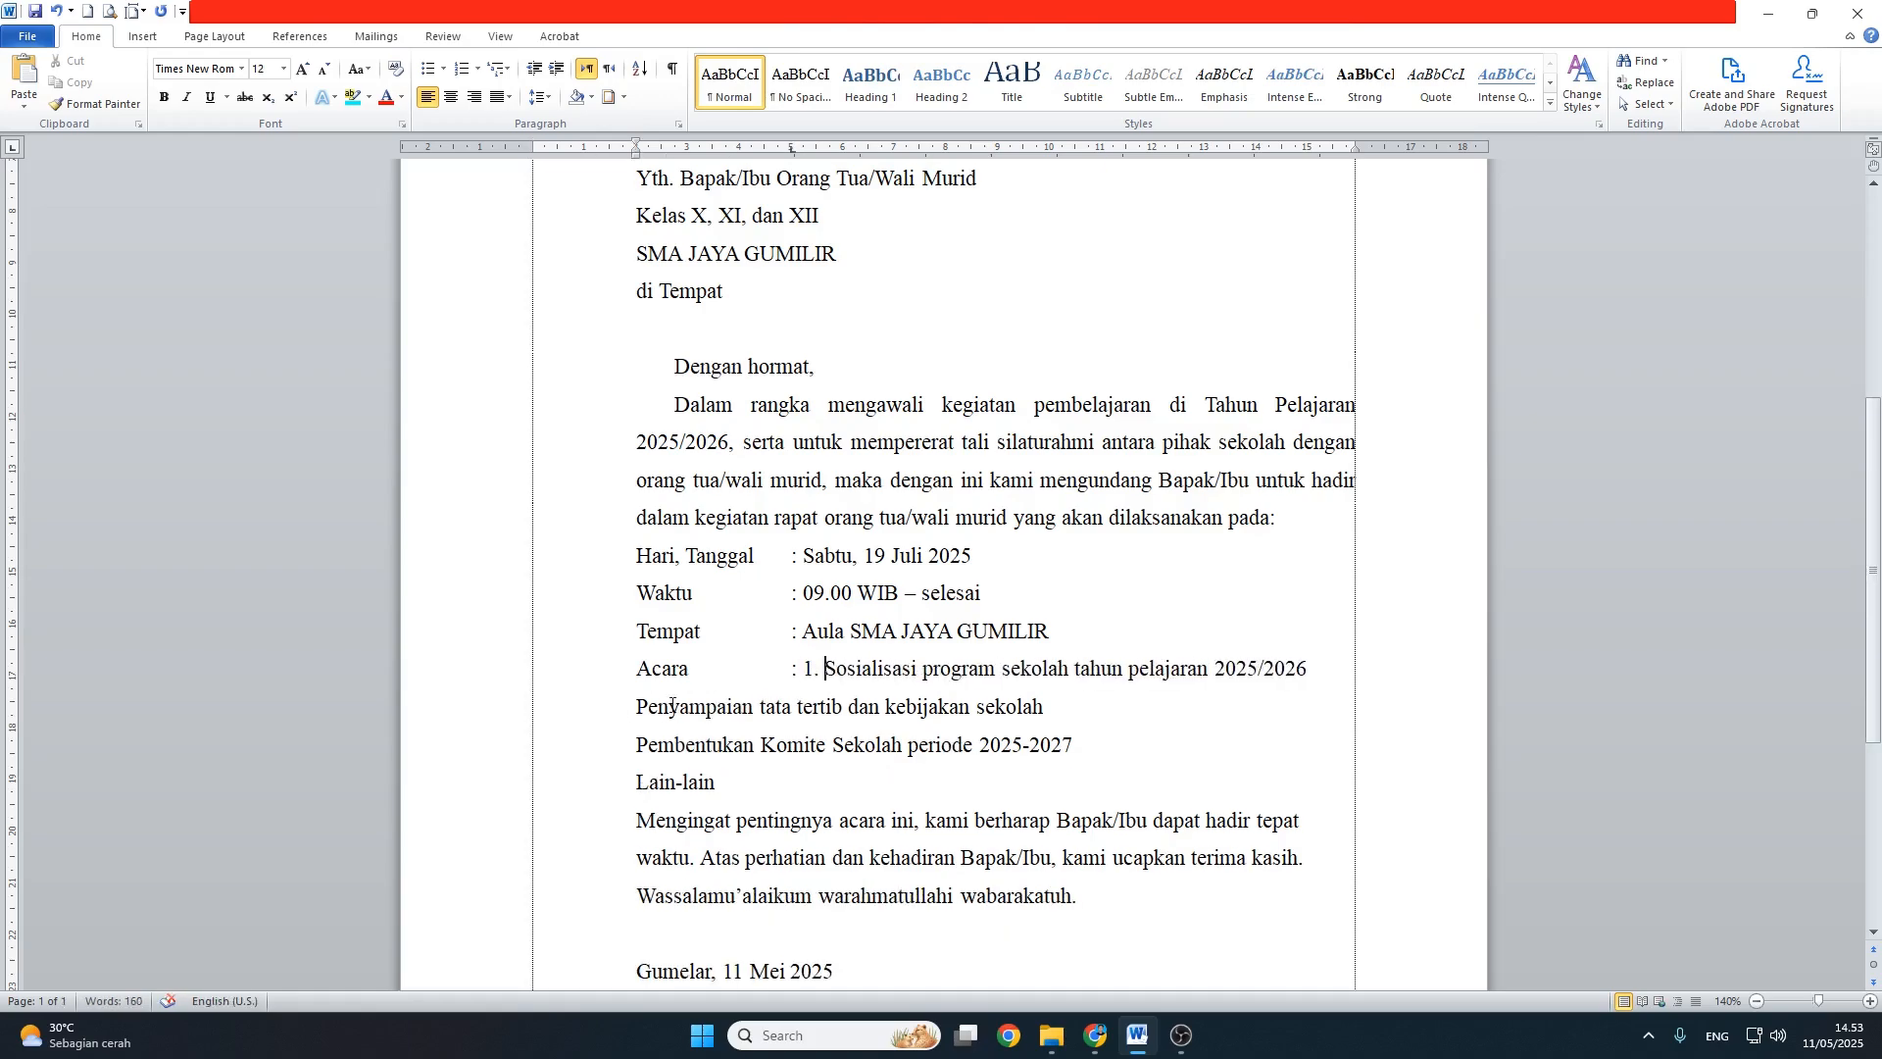
Step: Set a tab stop at about 5.25 cm for the remaining three agenda lines, and indent and number the "Penyampaian" item "2."
left_click_drag(636, 708, 717, 784)
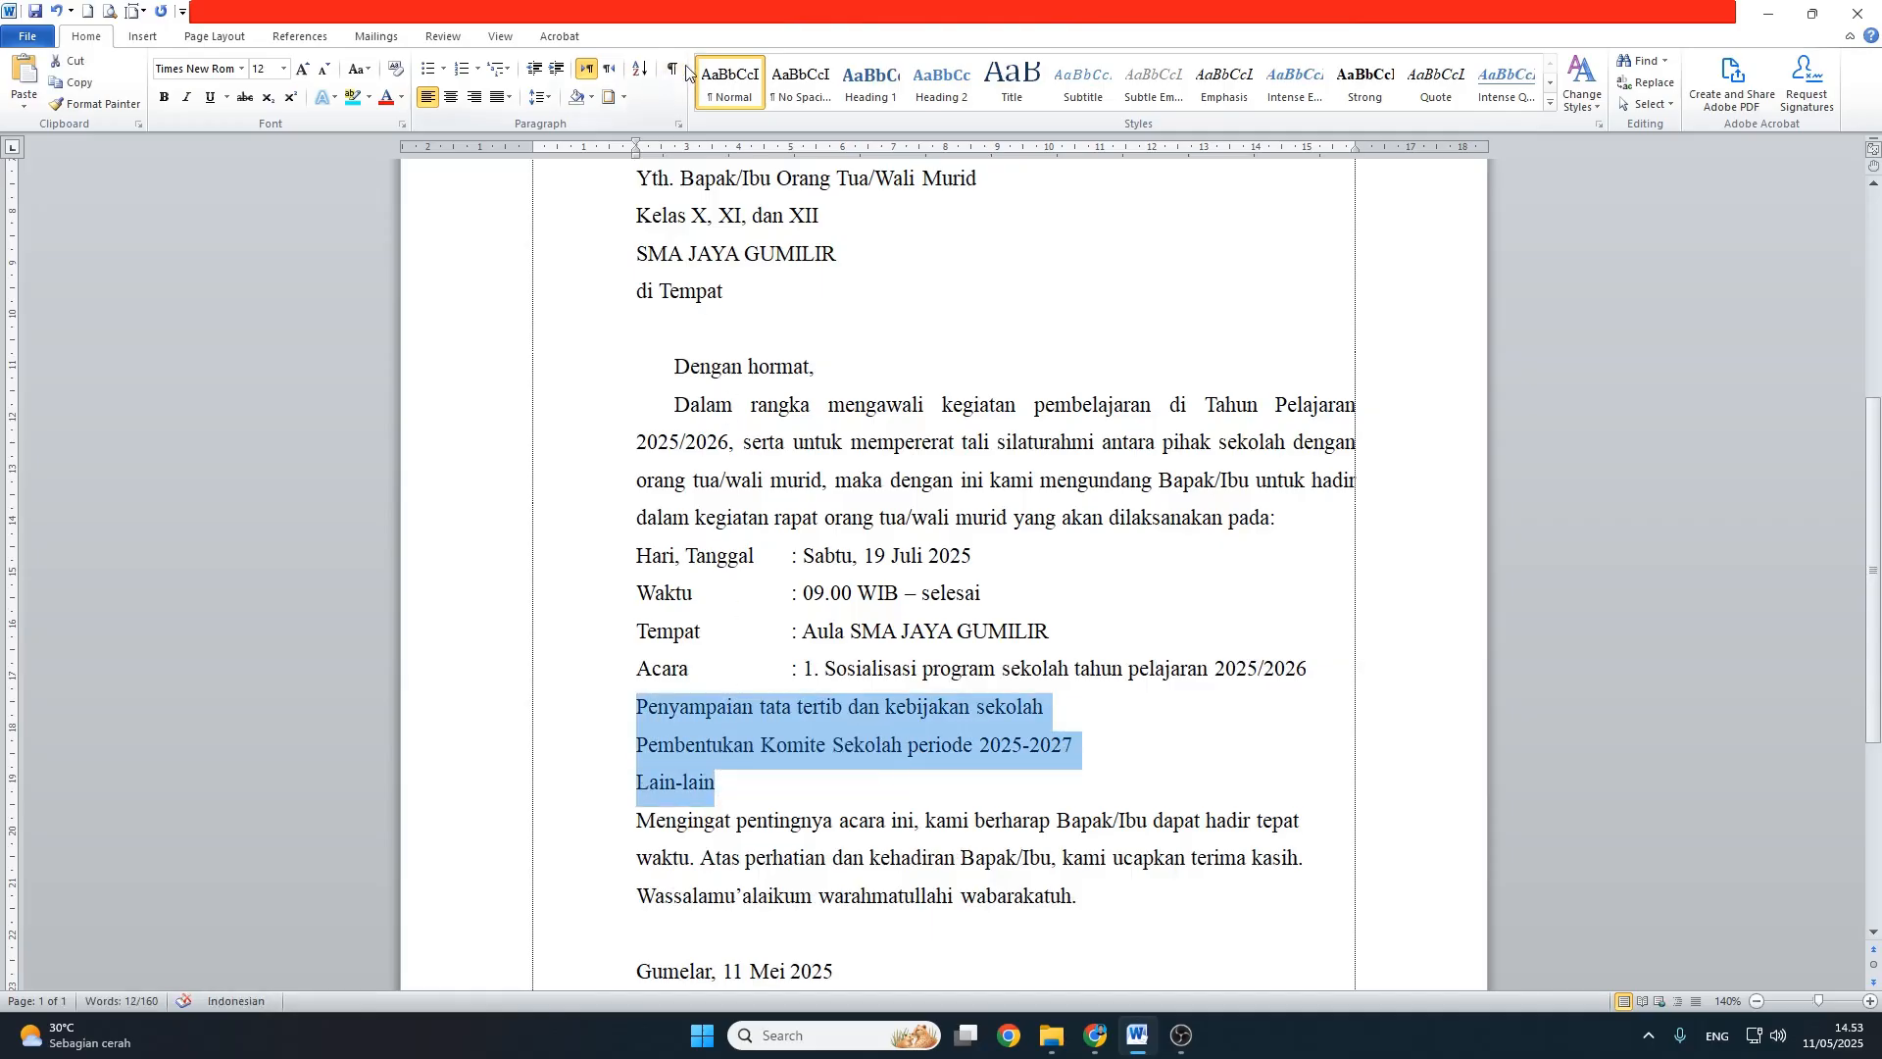
left_click_drag(814, 147, 806, 152)
left_click(612, 706)
key("Tab")
type("2.")
Step: Indent the "Pembentukan Komite Sekolah" and "Lain-lain" lines to the tab stop and number them "3." and "4."
left_click(637, 746)
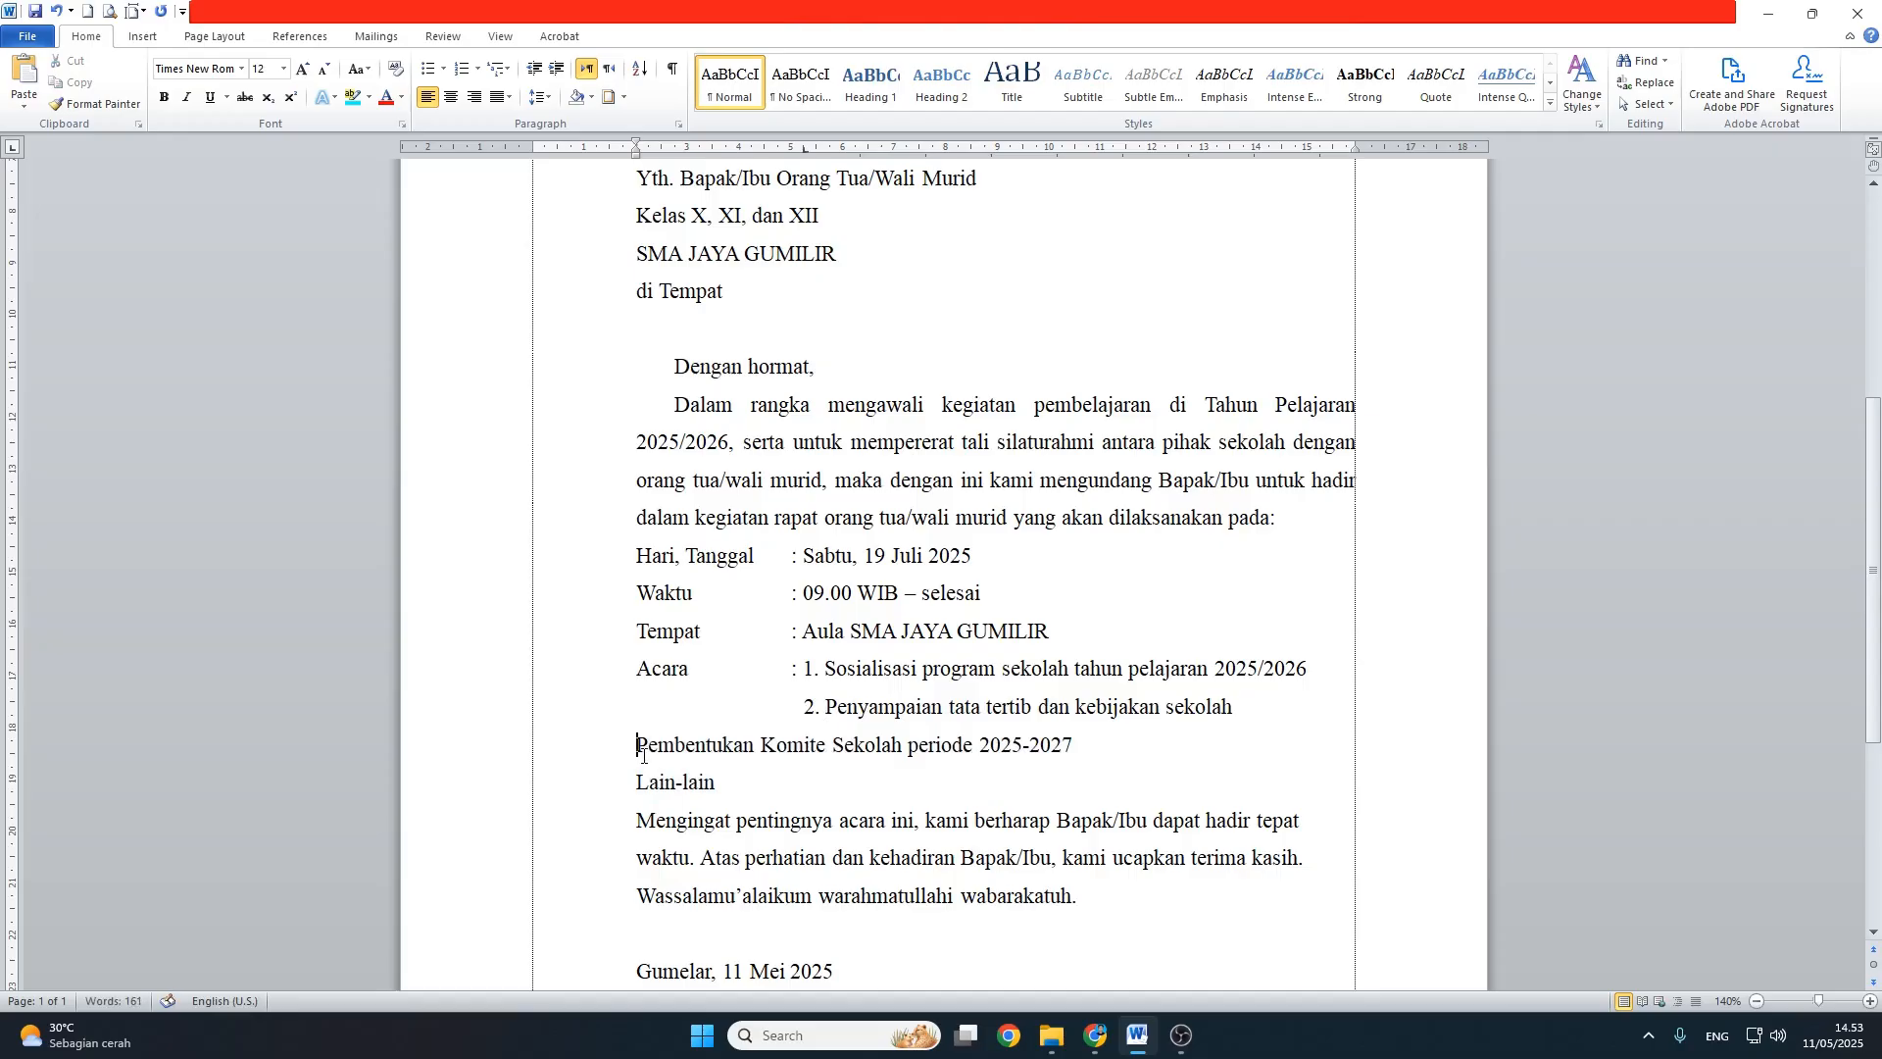
key("Tab")
type("3.")
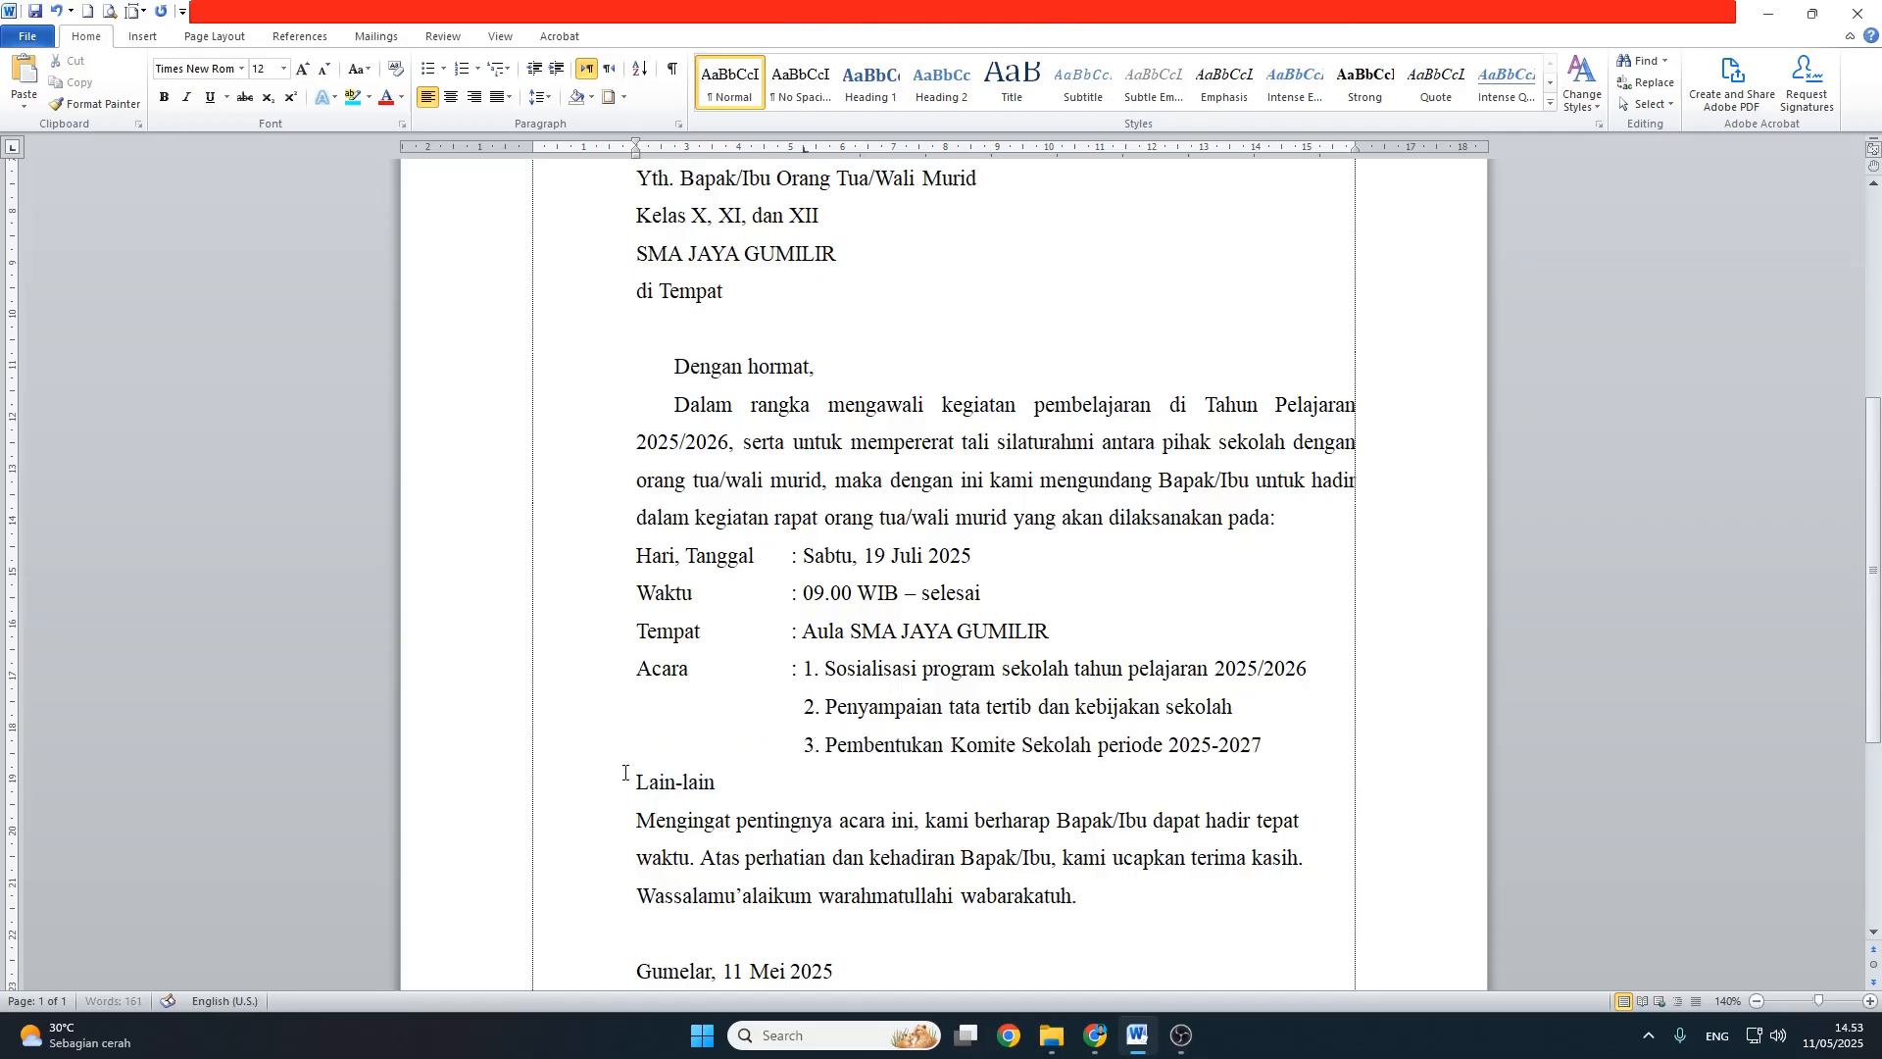
key("Tab")
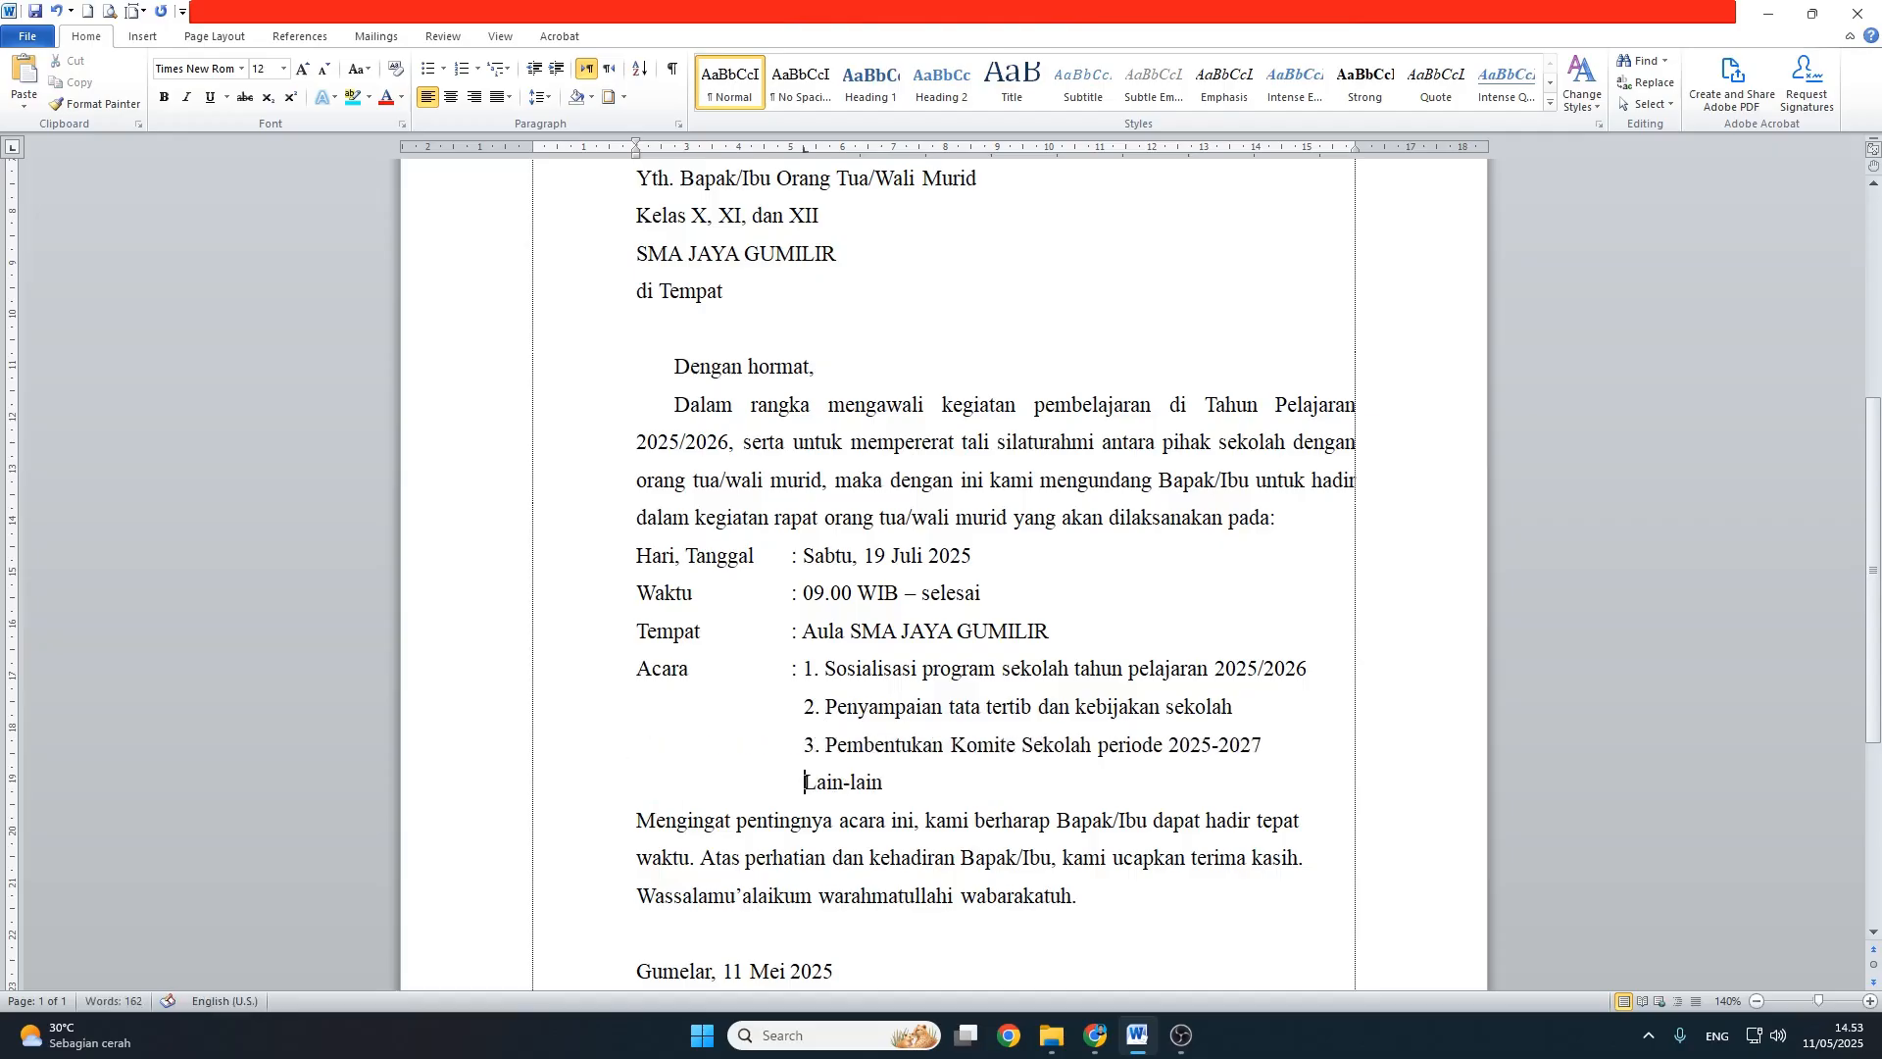
type("4.")
scroll(799, 766, "down", 2)
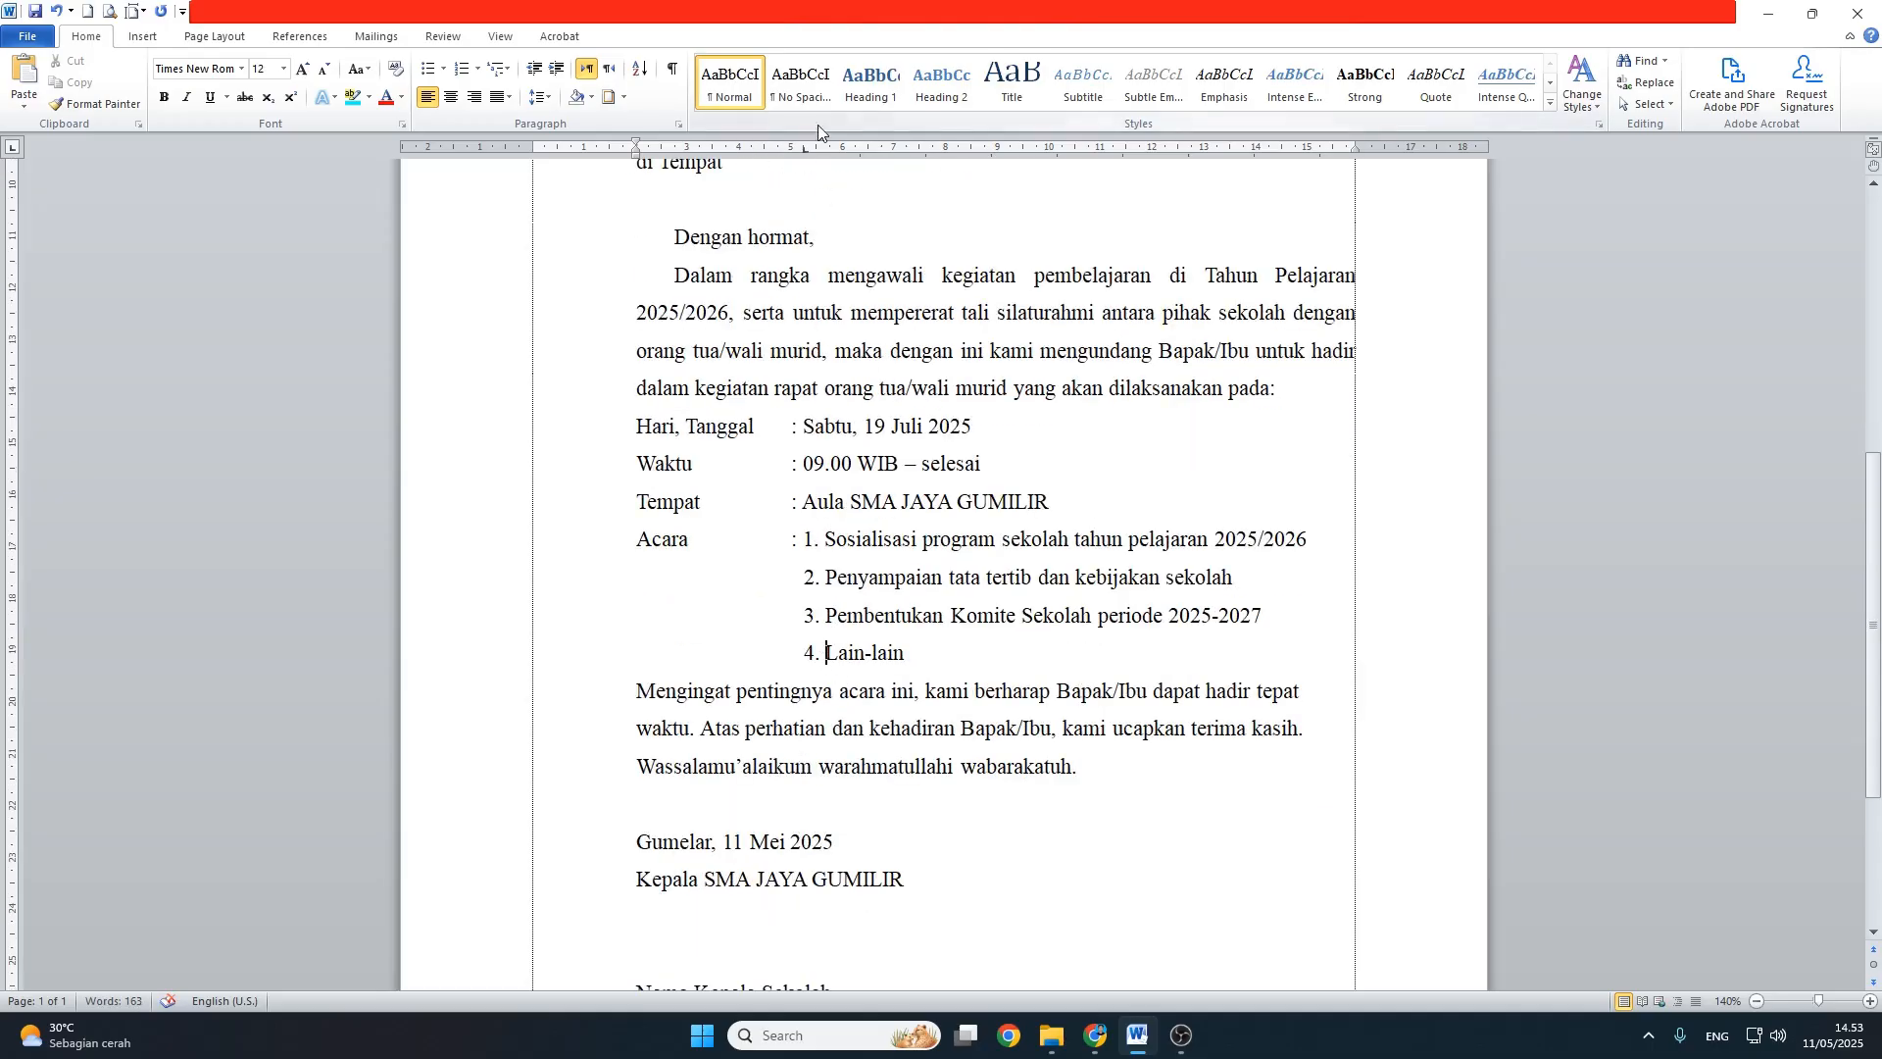
left_click_drag(907, 652, 629, 551)
left_click(944, 615)
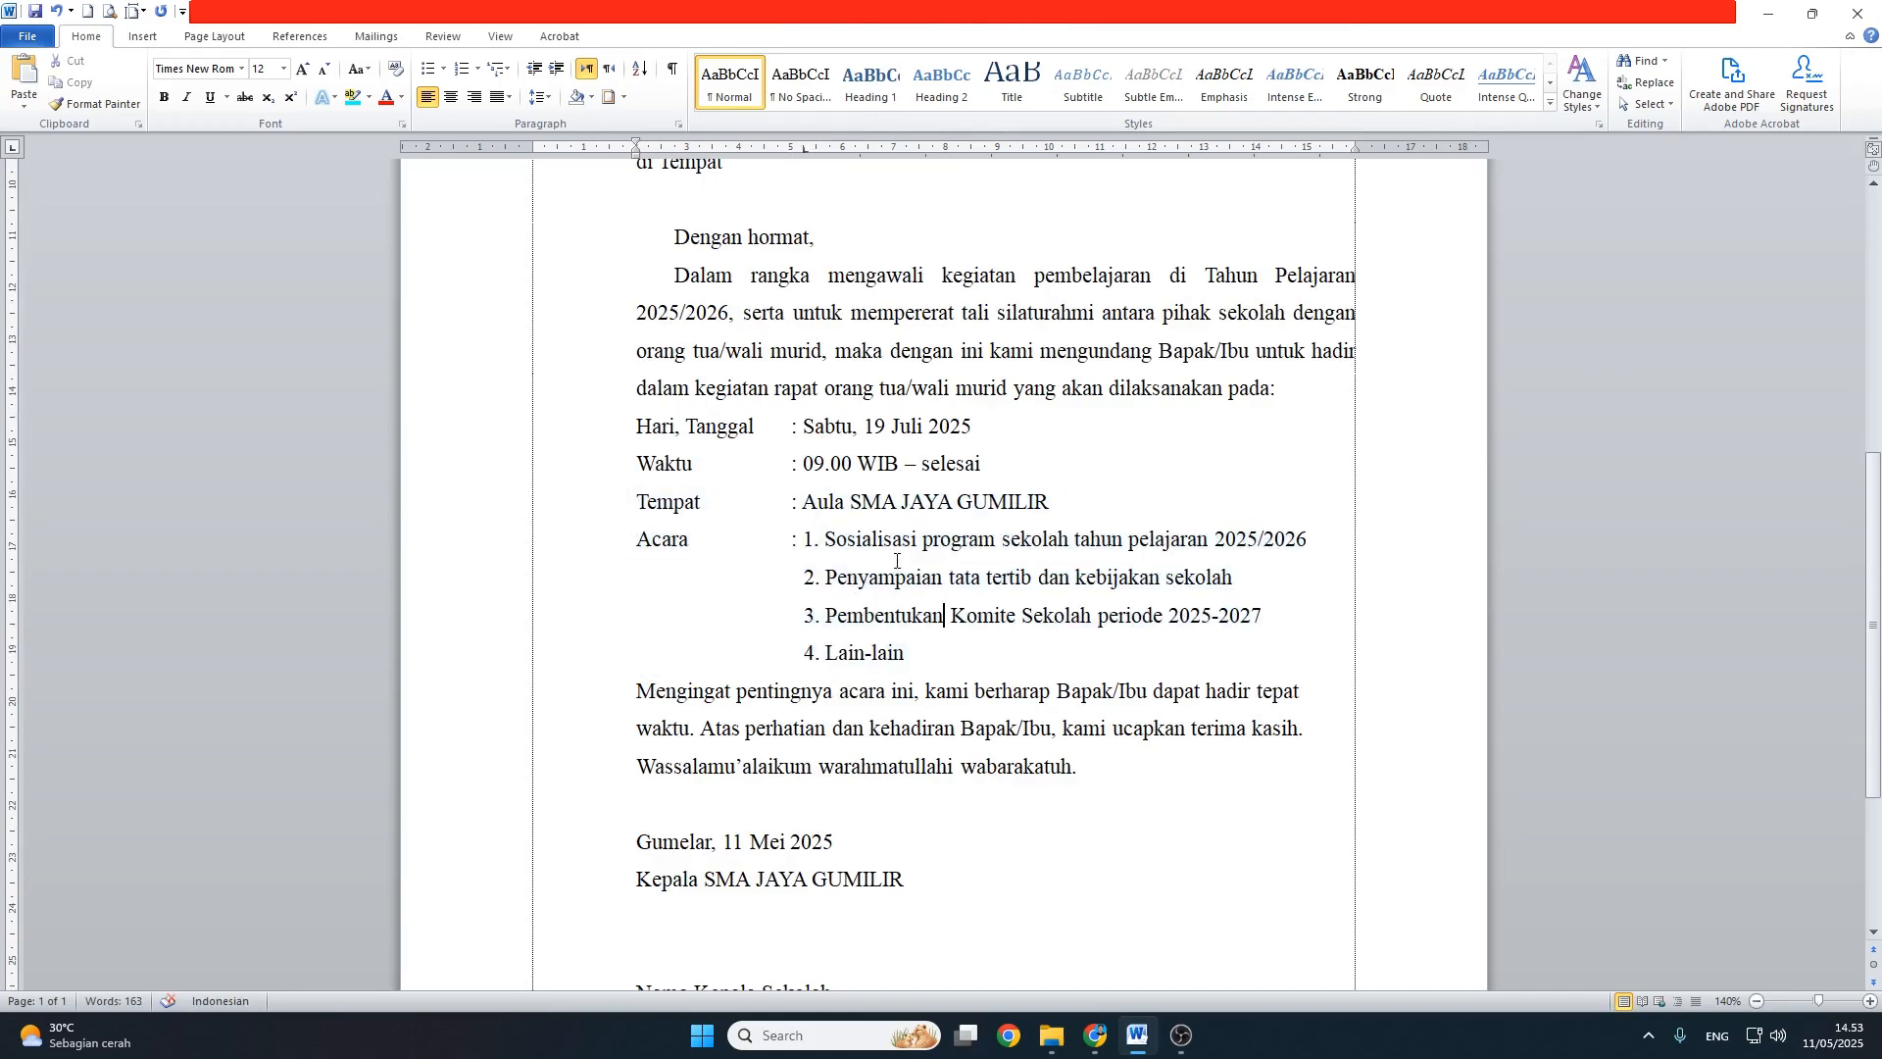
scroll(894, 560, "down", 1)
scroll(840, 690, "up", 1)
Step: Copy the opening paragraph's first-line indent and justified alignment to the closing paragraph beginning "Mengingat pentingnya" with Format Painter
left_click_drag(636, 691, 1073, 766)
left_click(920, 740)
scroll(721, 441, "up", 1)
left_click(697, 375)
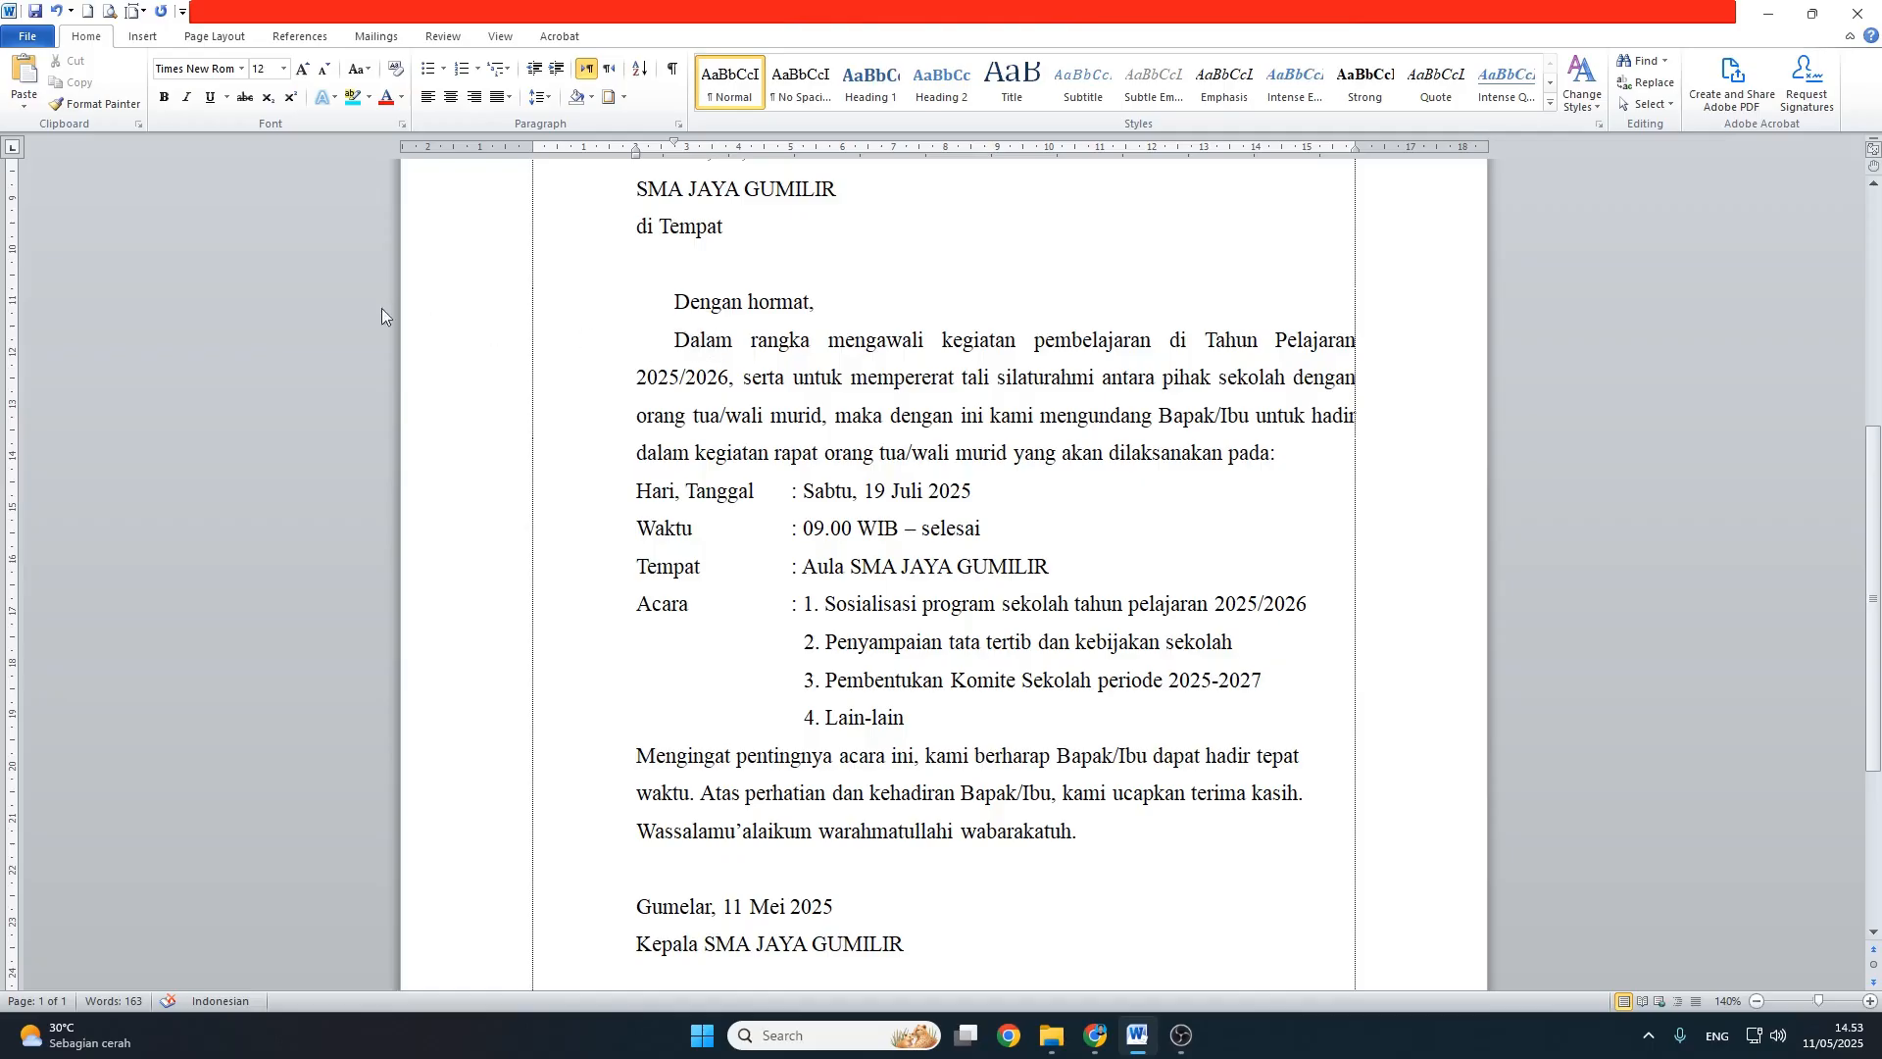
left_click(95, 106)
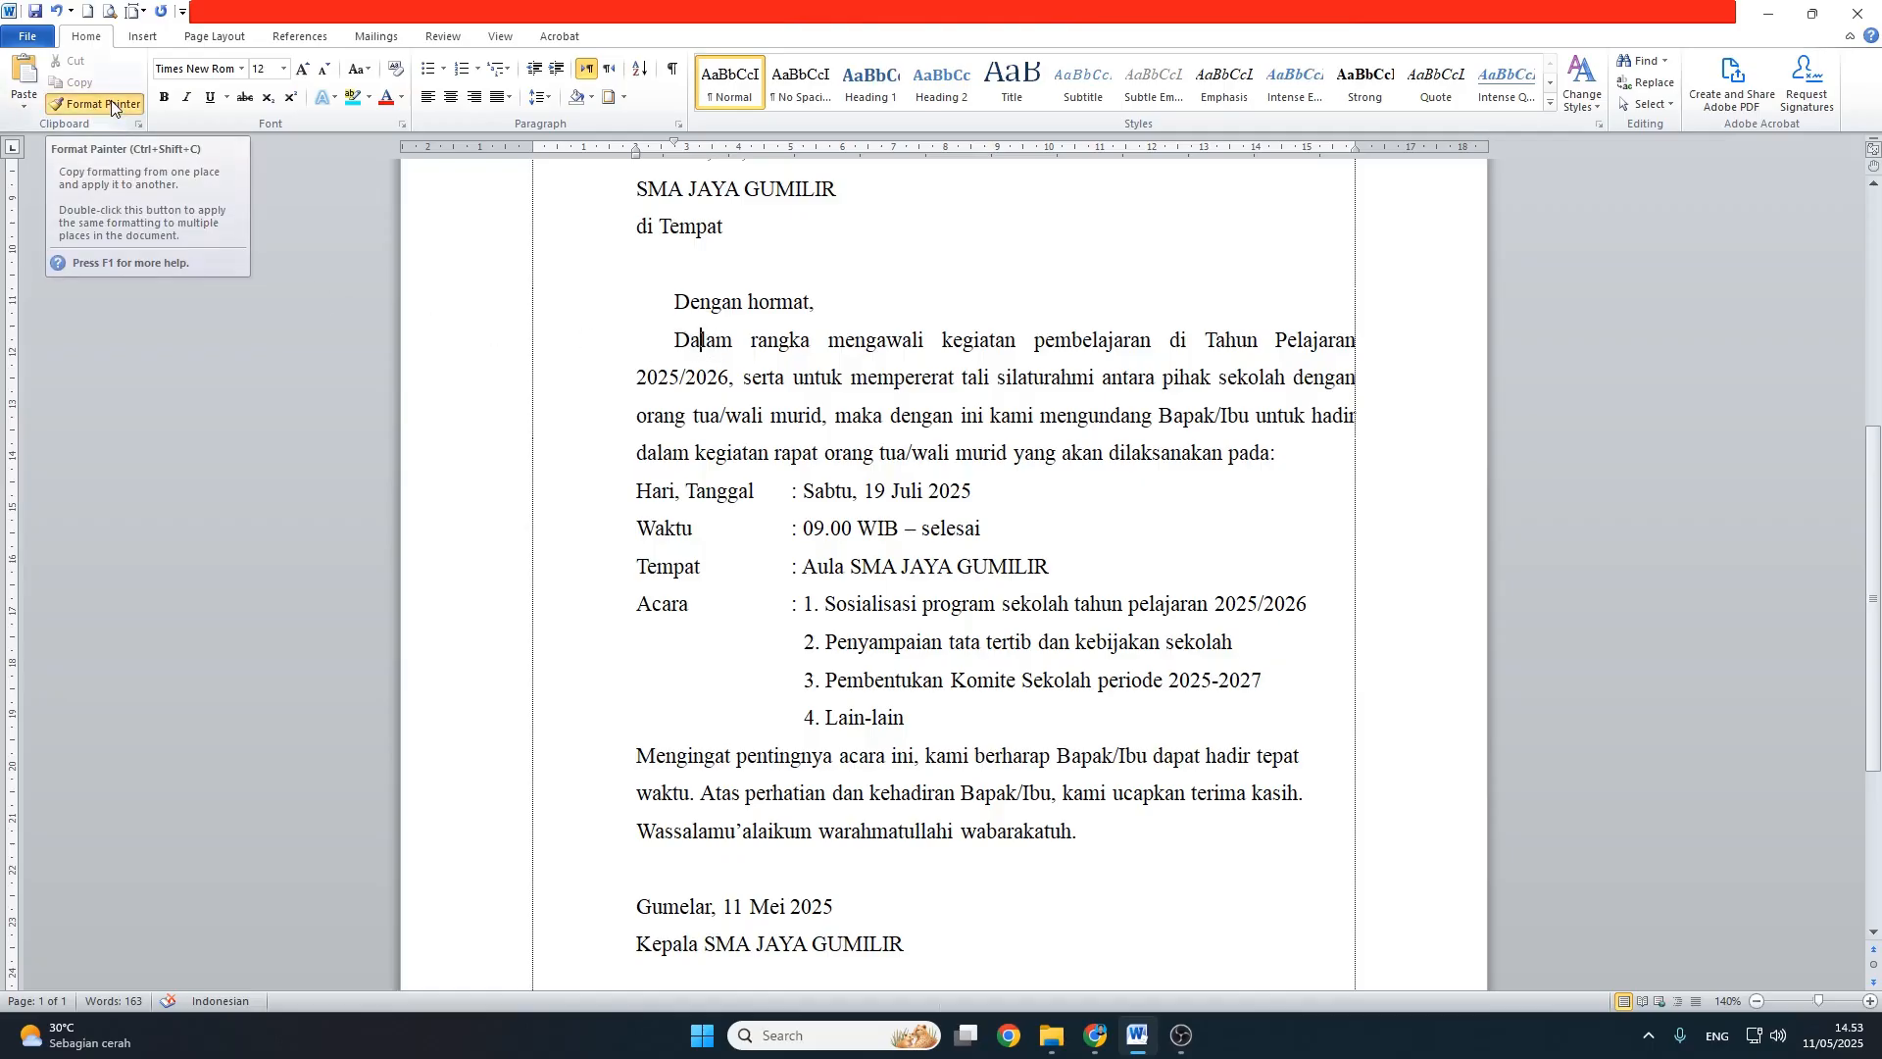
left_click(699, 772)
left_click(764, 413)
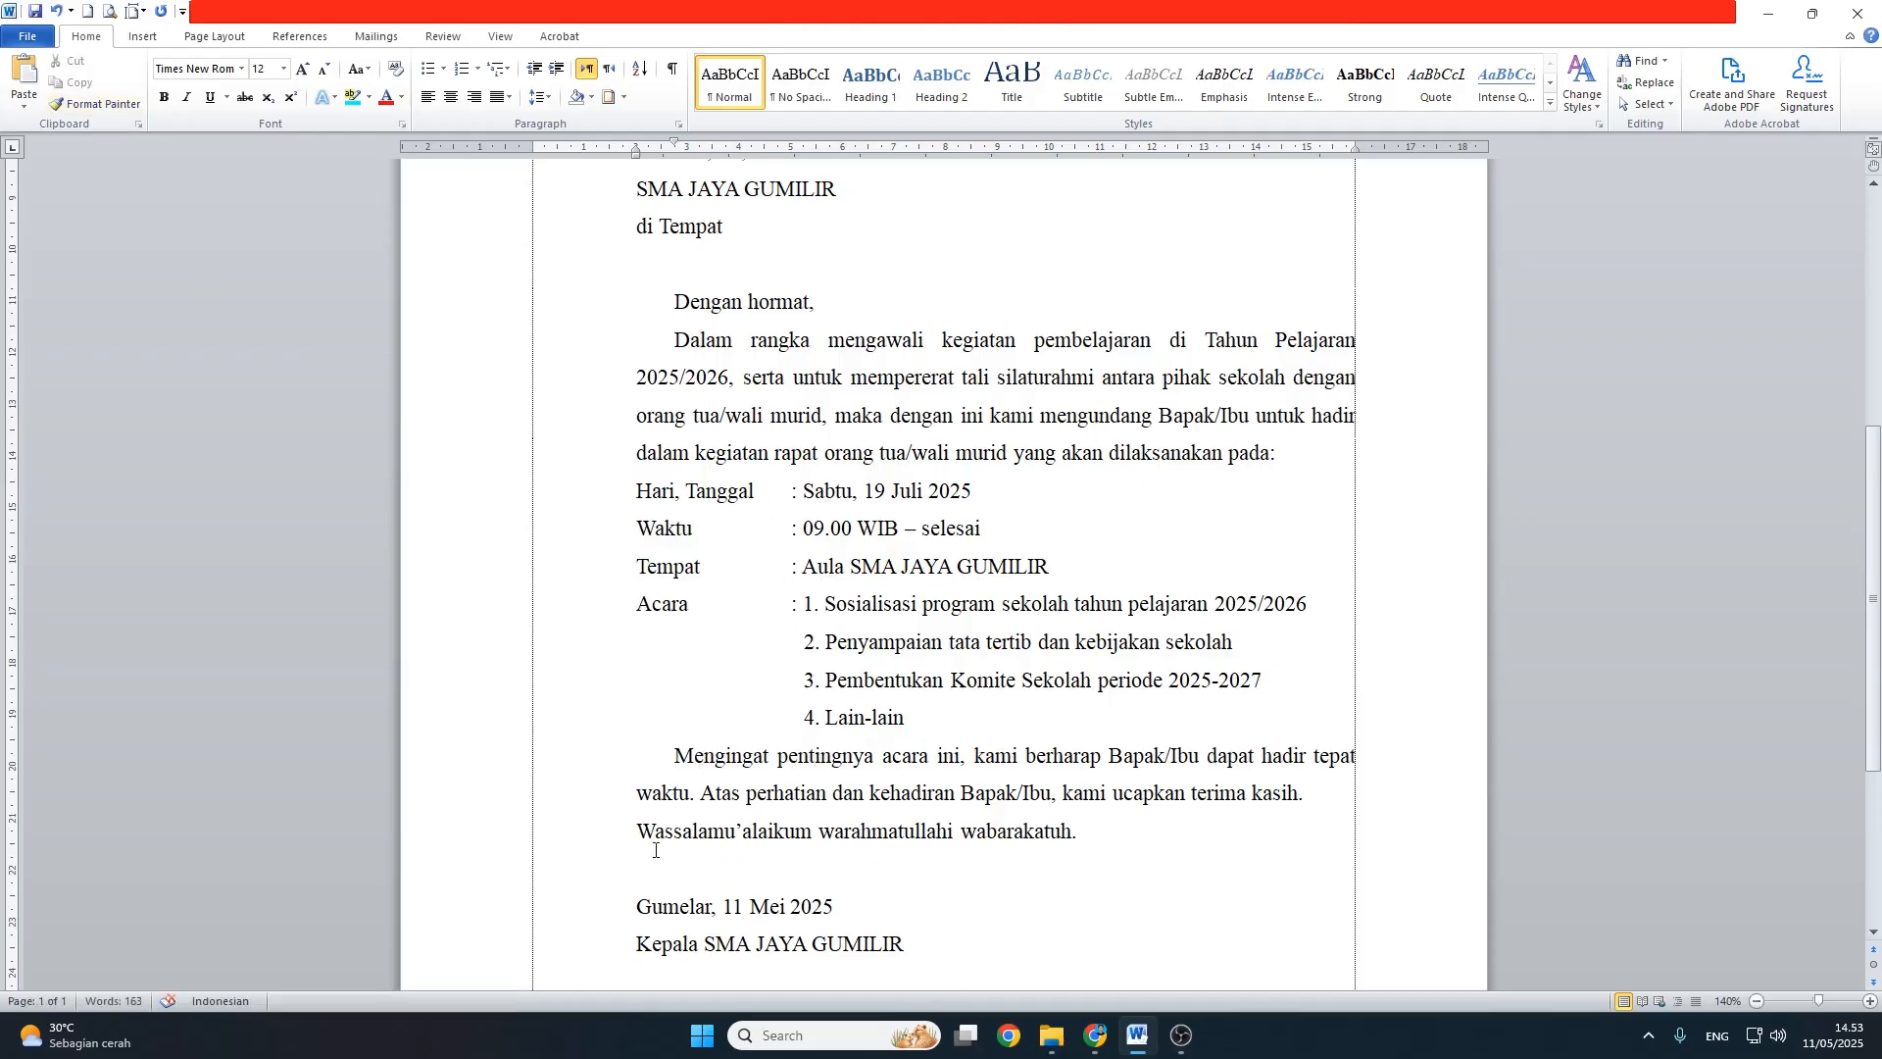
Step: Indent the signature block, from the place and date line to the NIP line, to 10 cm
scroll(650, 845, "down", 3)
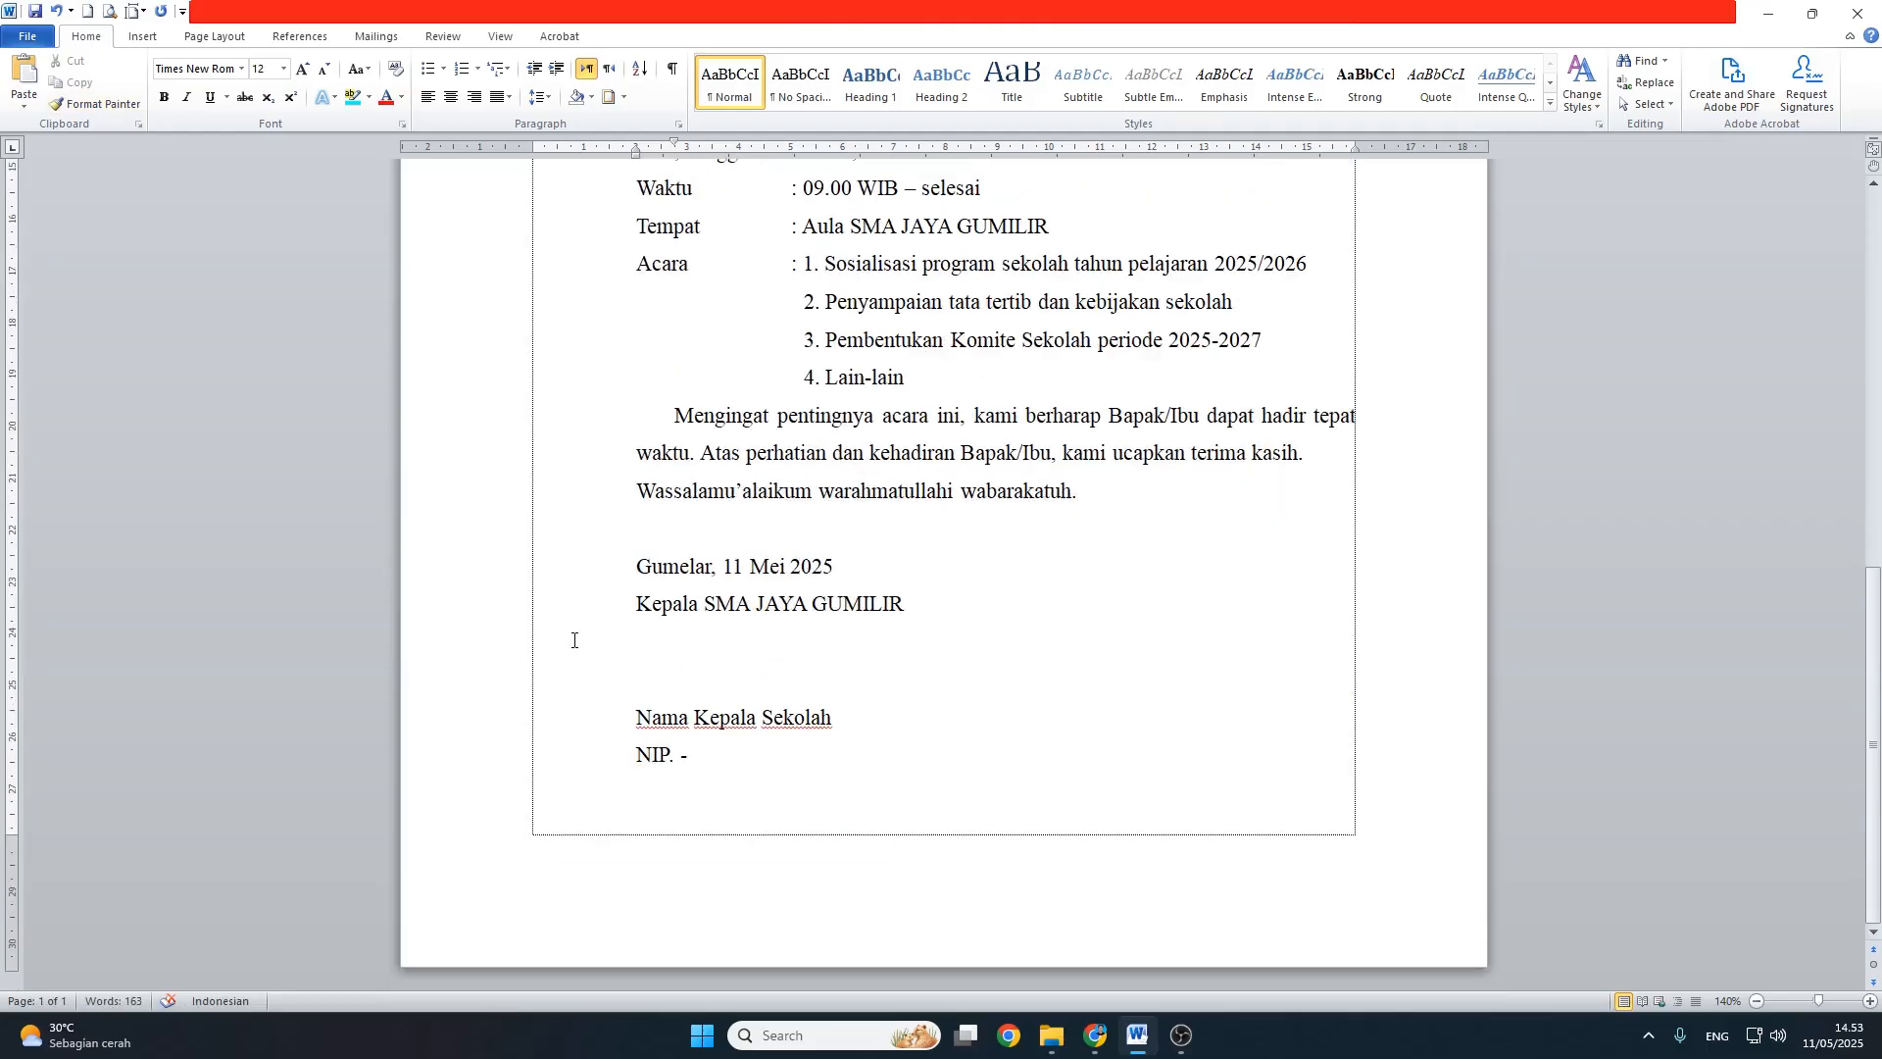
scroll(754, 858, "up", 1)
left_click_drag(698, 821, 627, 637)
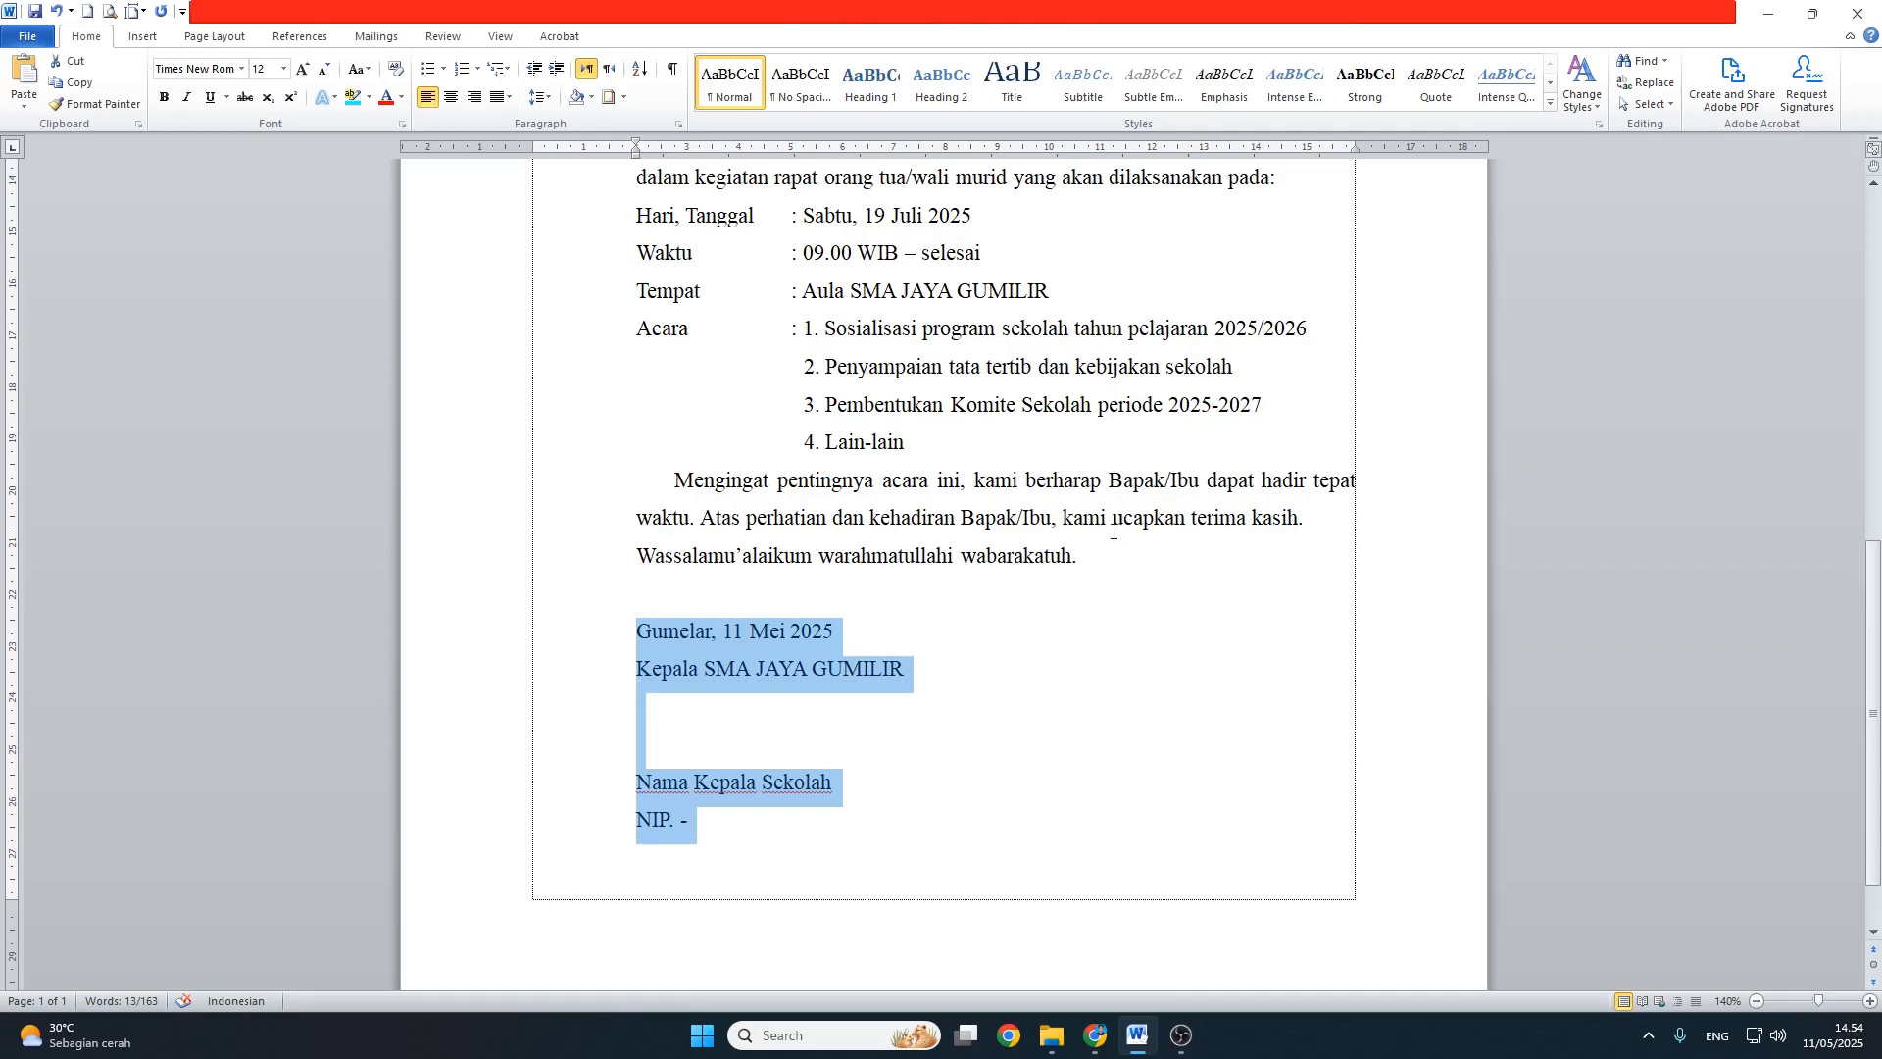
mouse_move(638, 159)
left_mouse_down()
mouse_move(985, 150)
mouse_move(1048, 226)
left_mouse_up()
left_click(1192, 703)
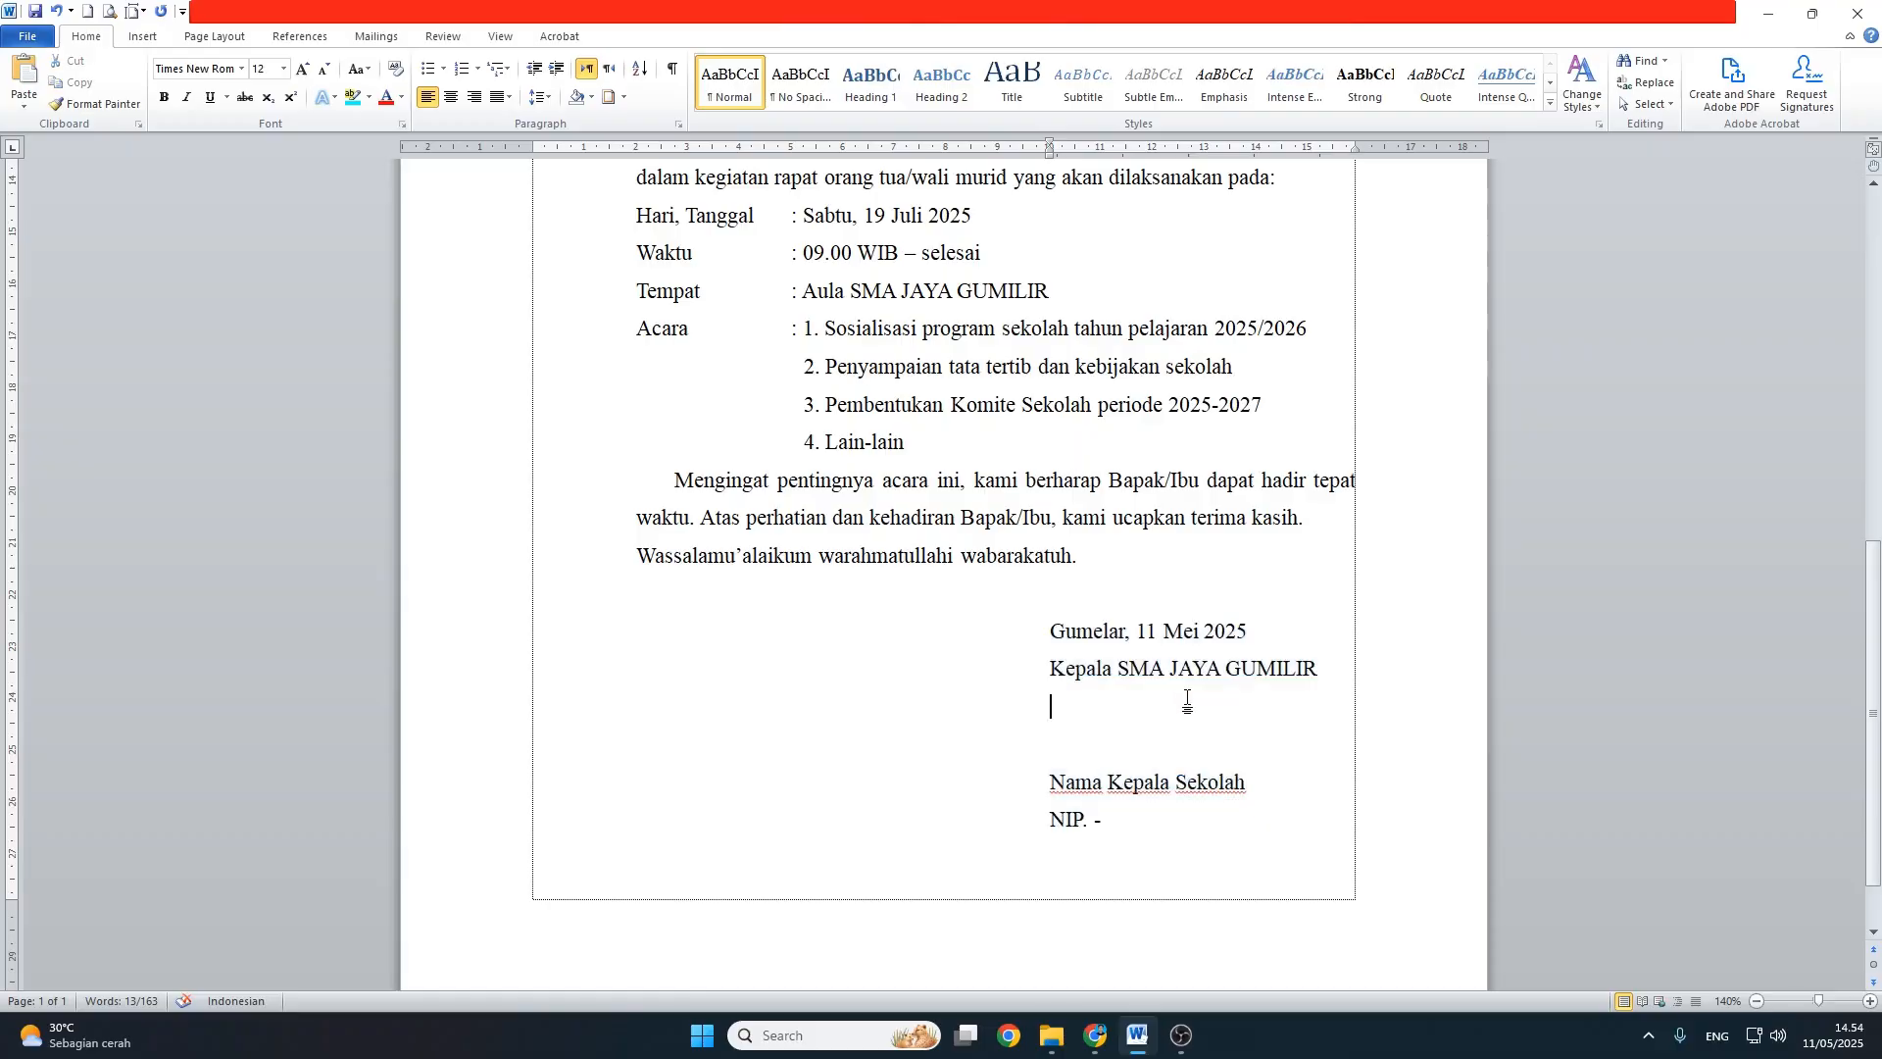
Step: Center the lines of the signature block within their indented area
scroll(1193, 703, "down", 1)
scroll(1175, 776, "up", 8)
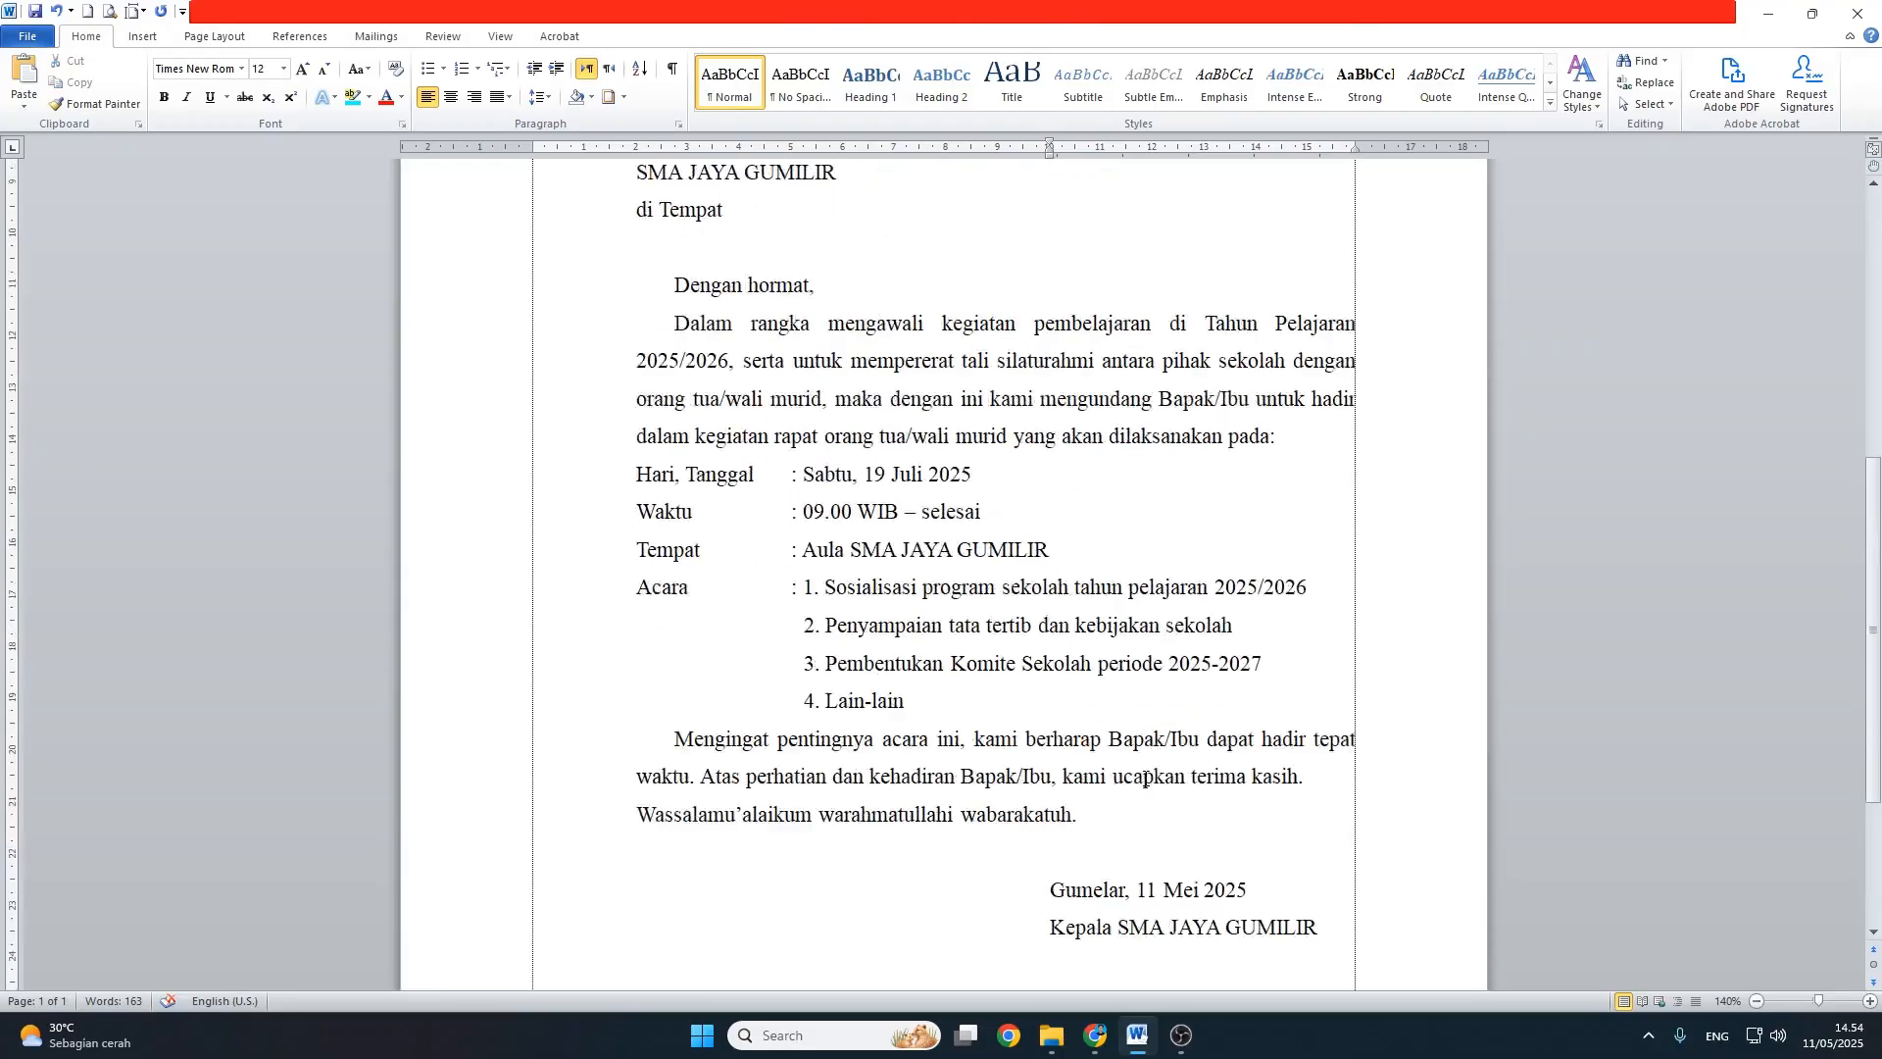
scroll(900, 369, "down", 6)
scroll(810, 646, "down", 1)
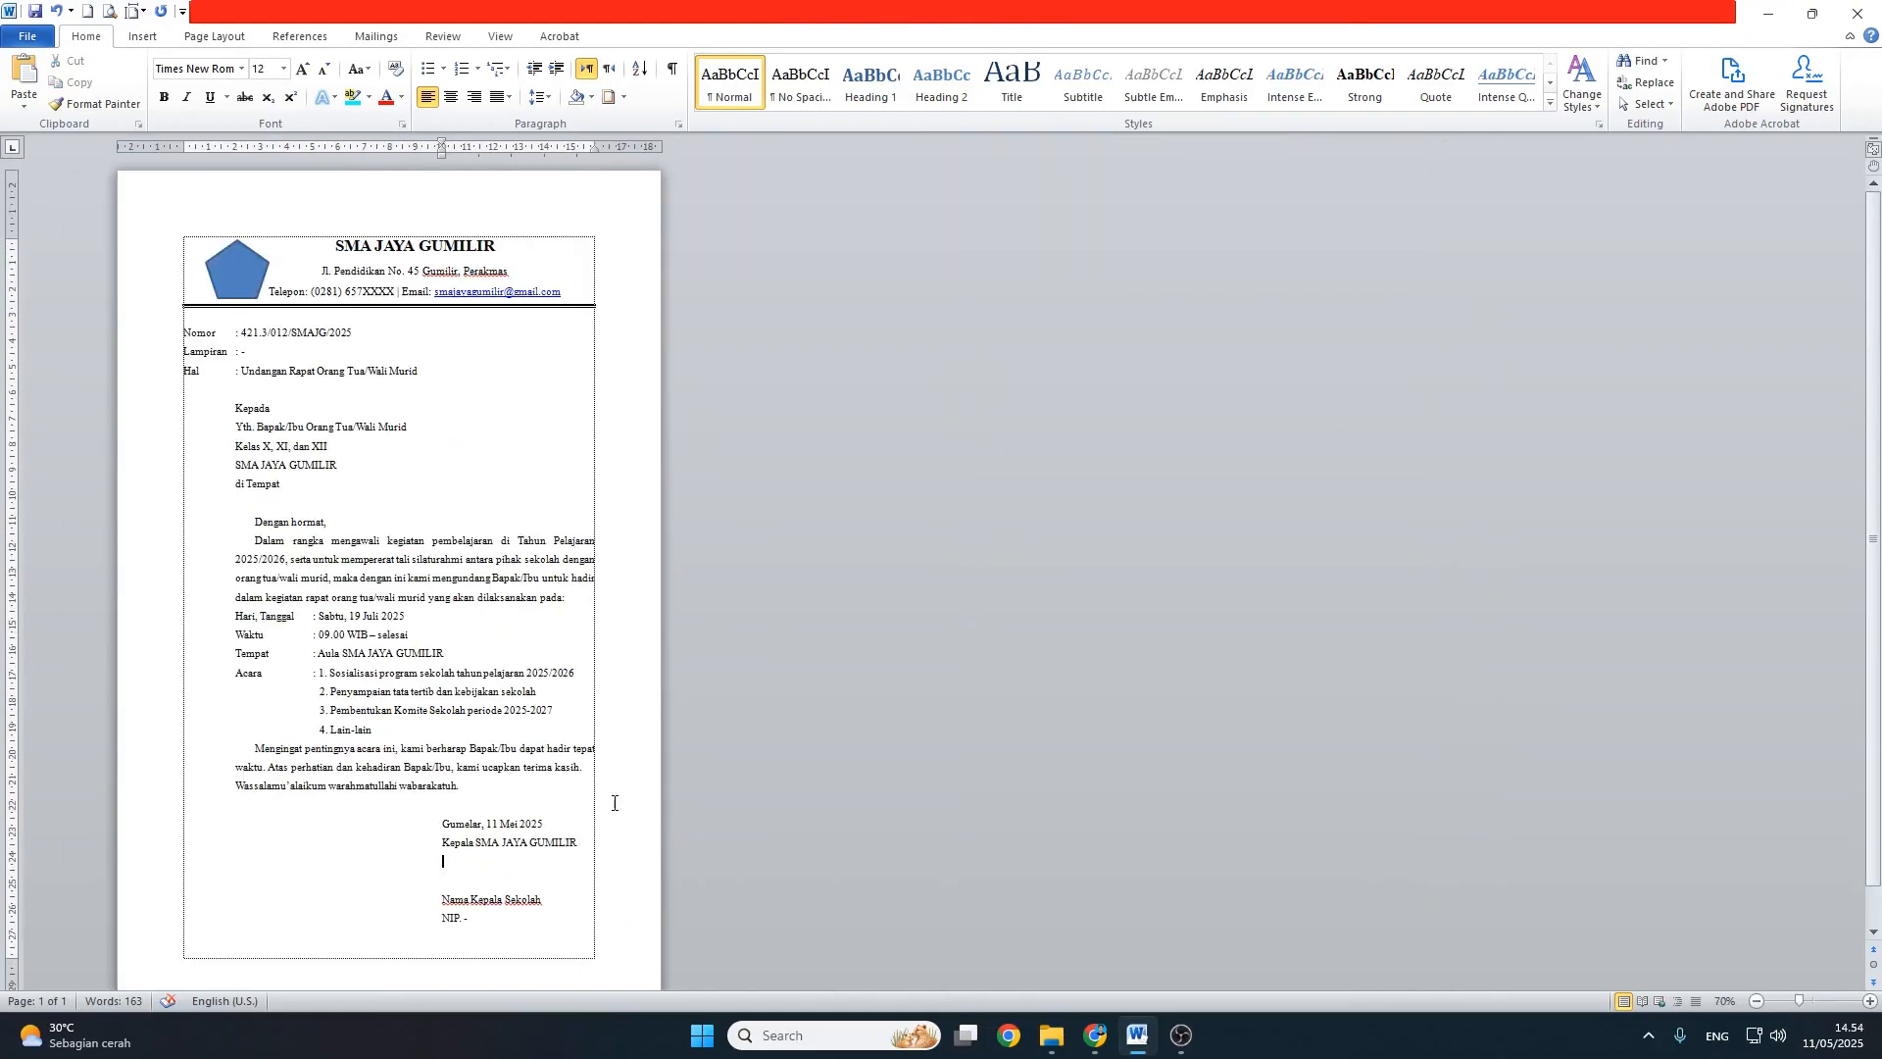
scroll(278, 908, "up", 6)
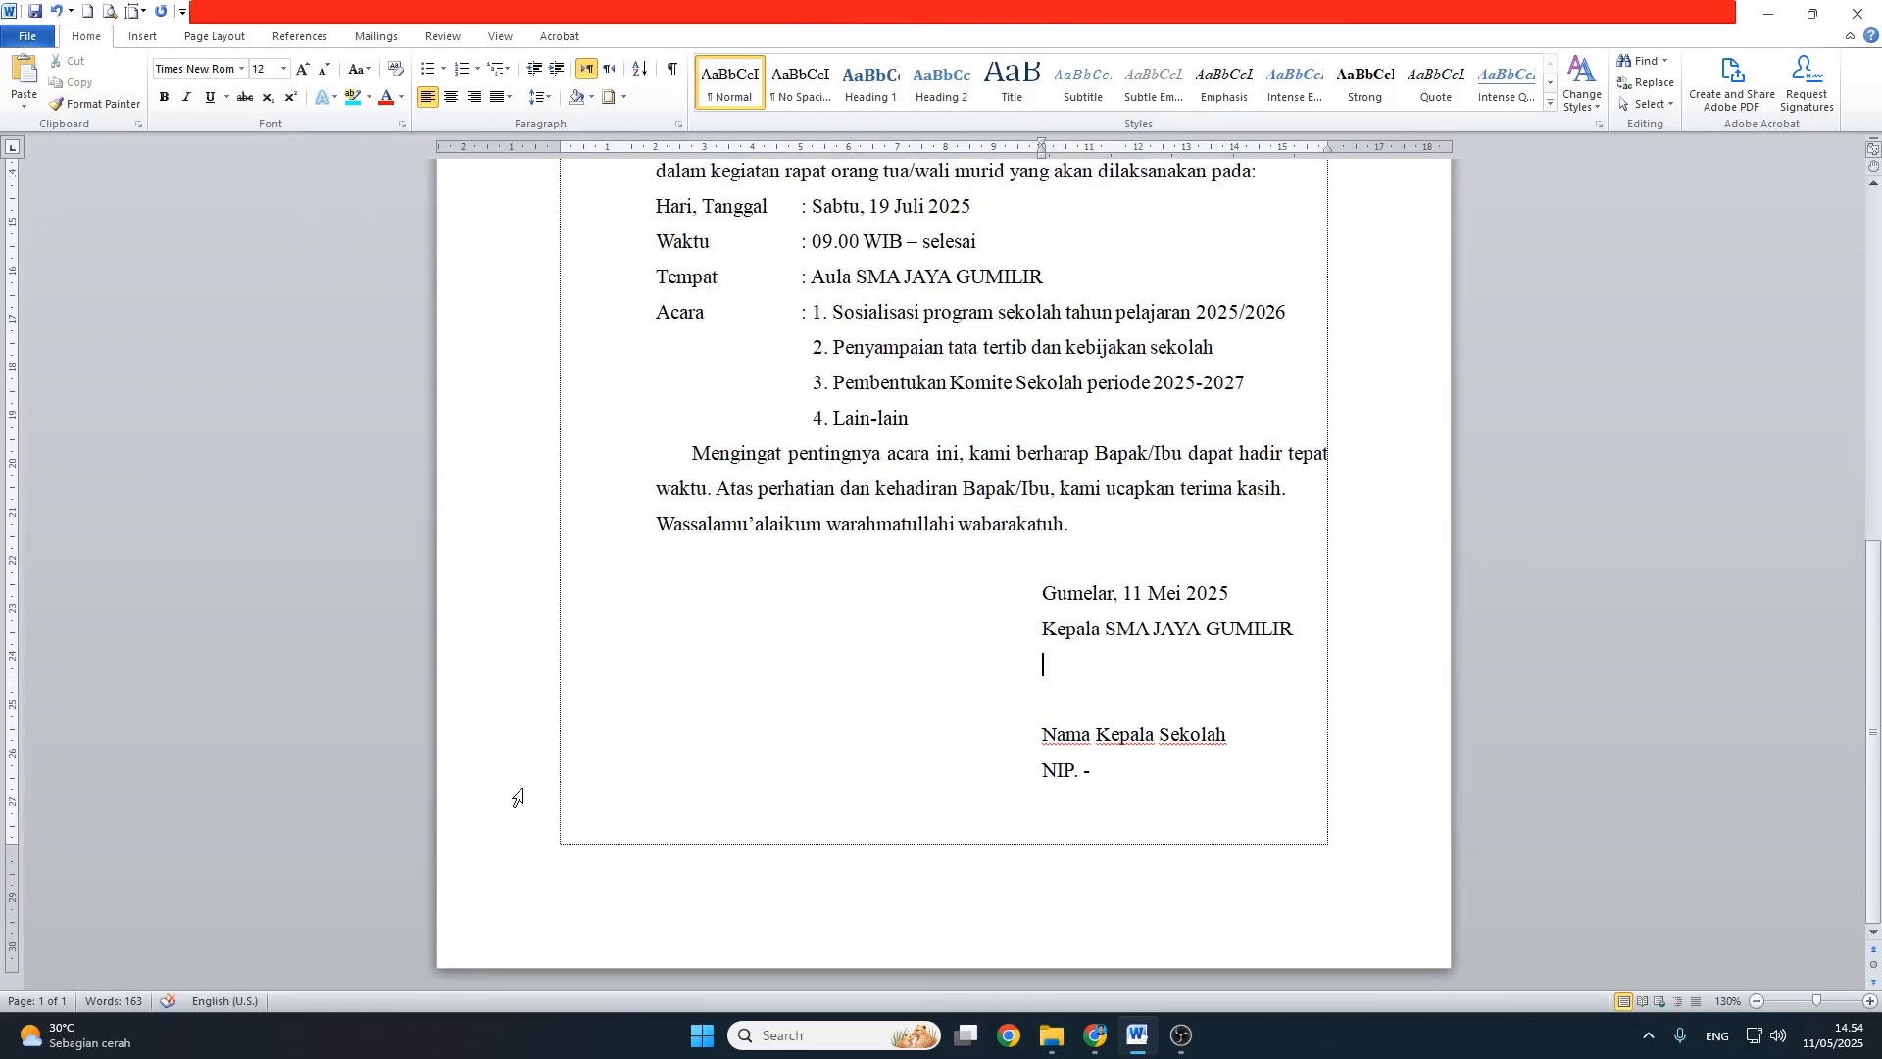
left_click_drag(1103, 775, 1135, 598)
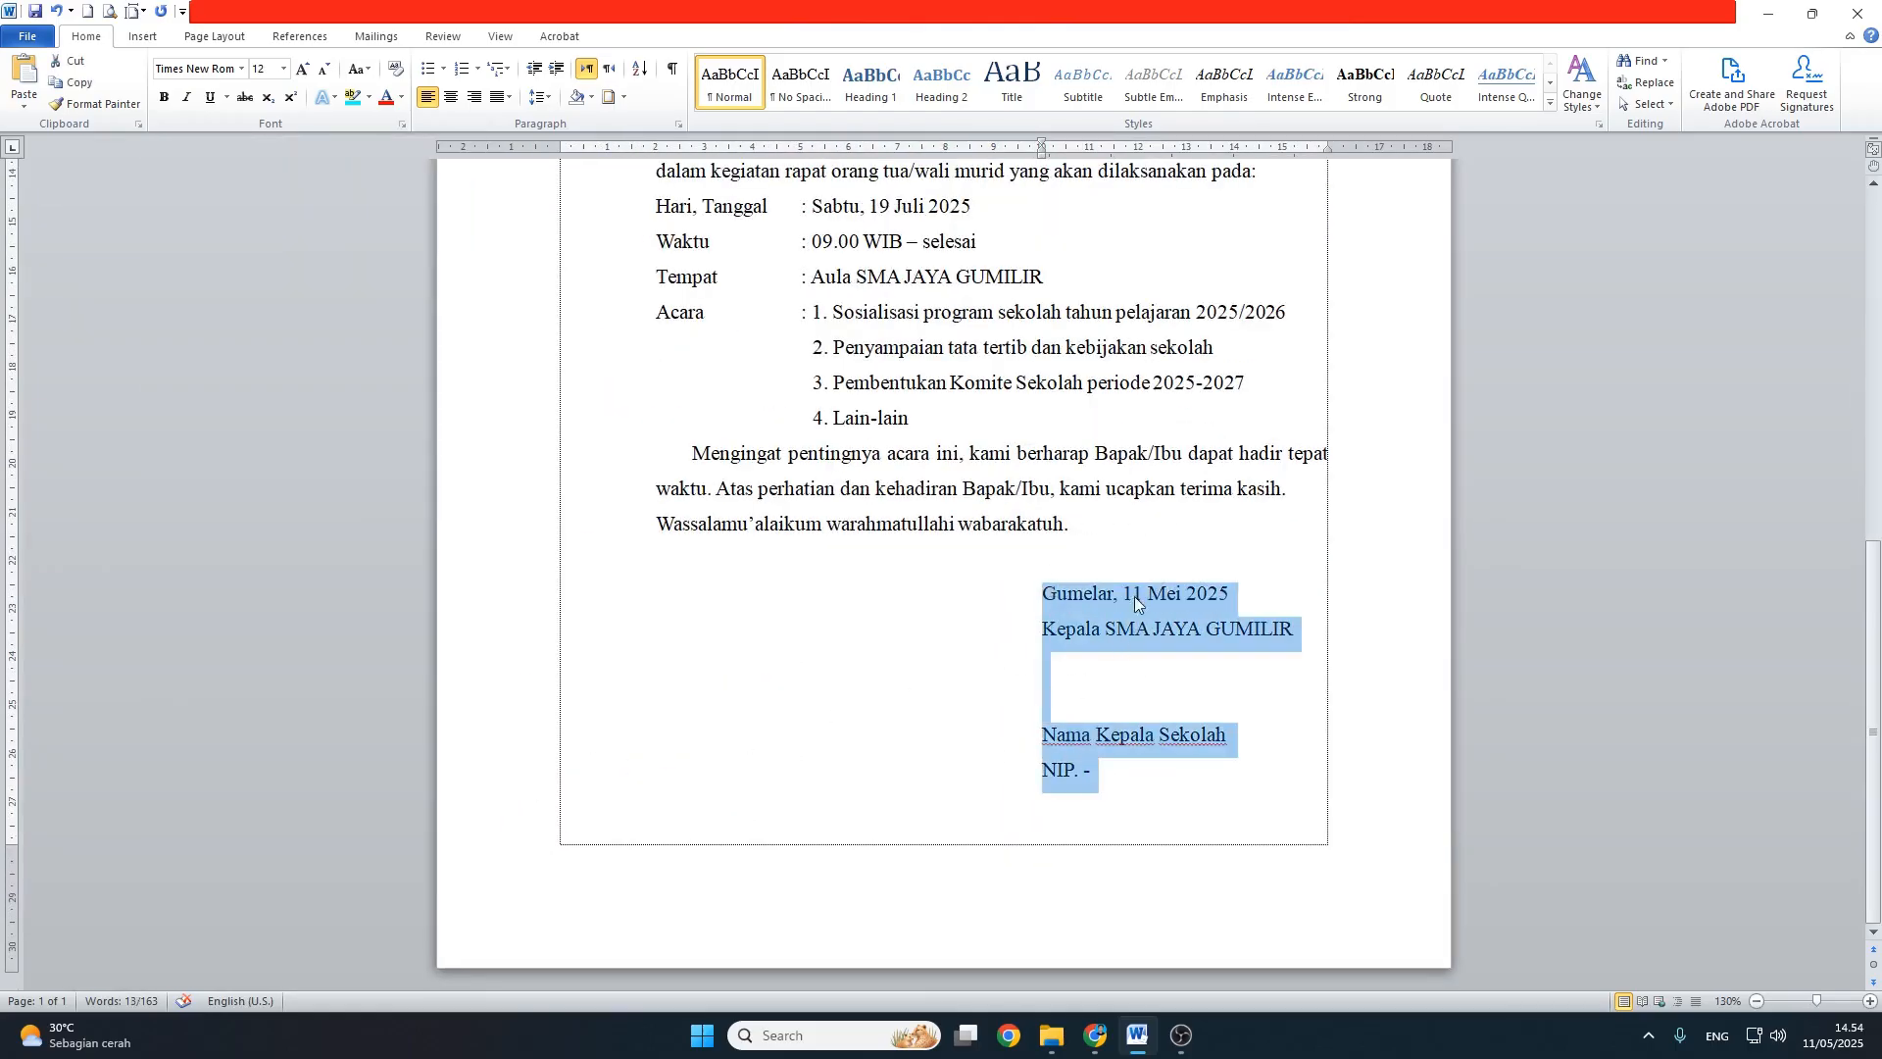
left_click(451, 97)
mouse_move(1042, 153)
left_mouse_down()
mouse_move(1014, 157)
mouse_move(1042, 155)
left_mouse_up()
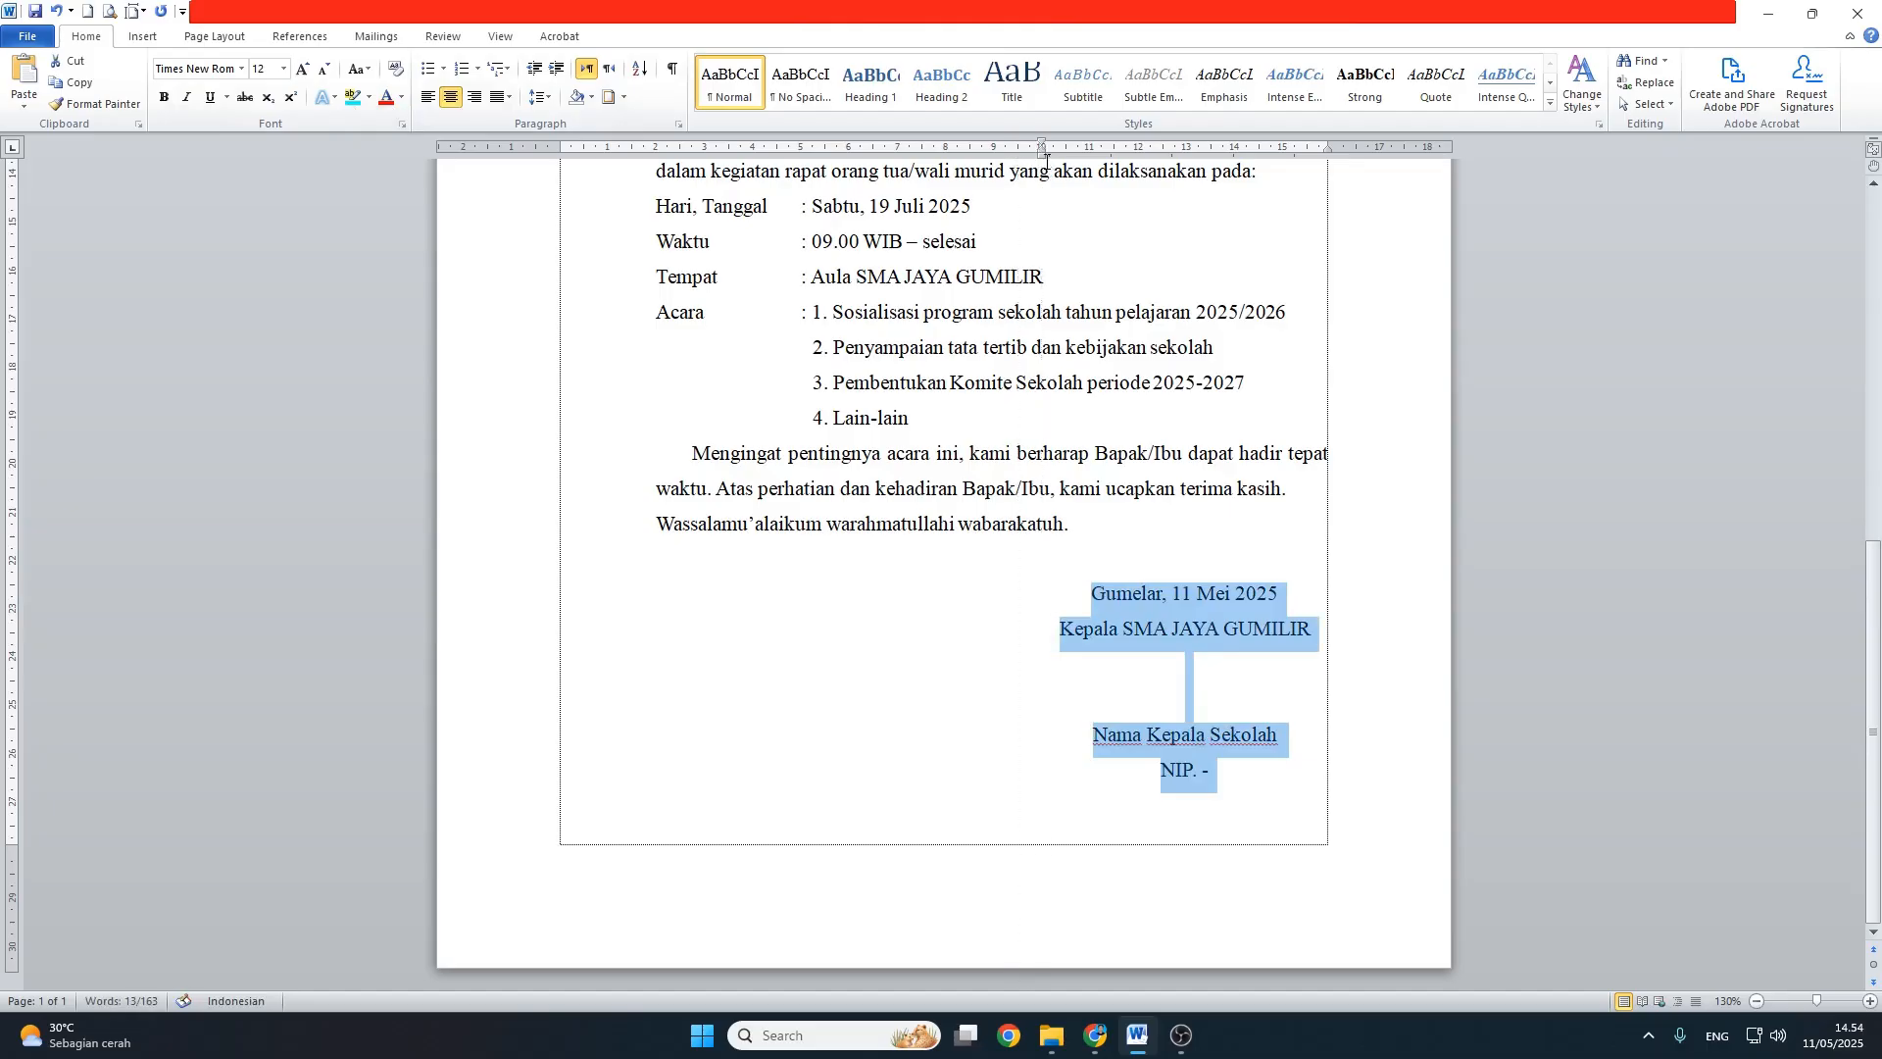
left_click(1197, 702)
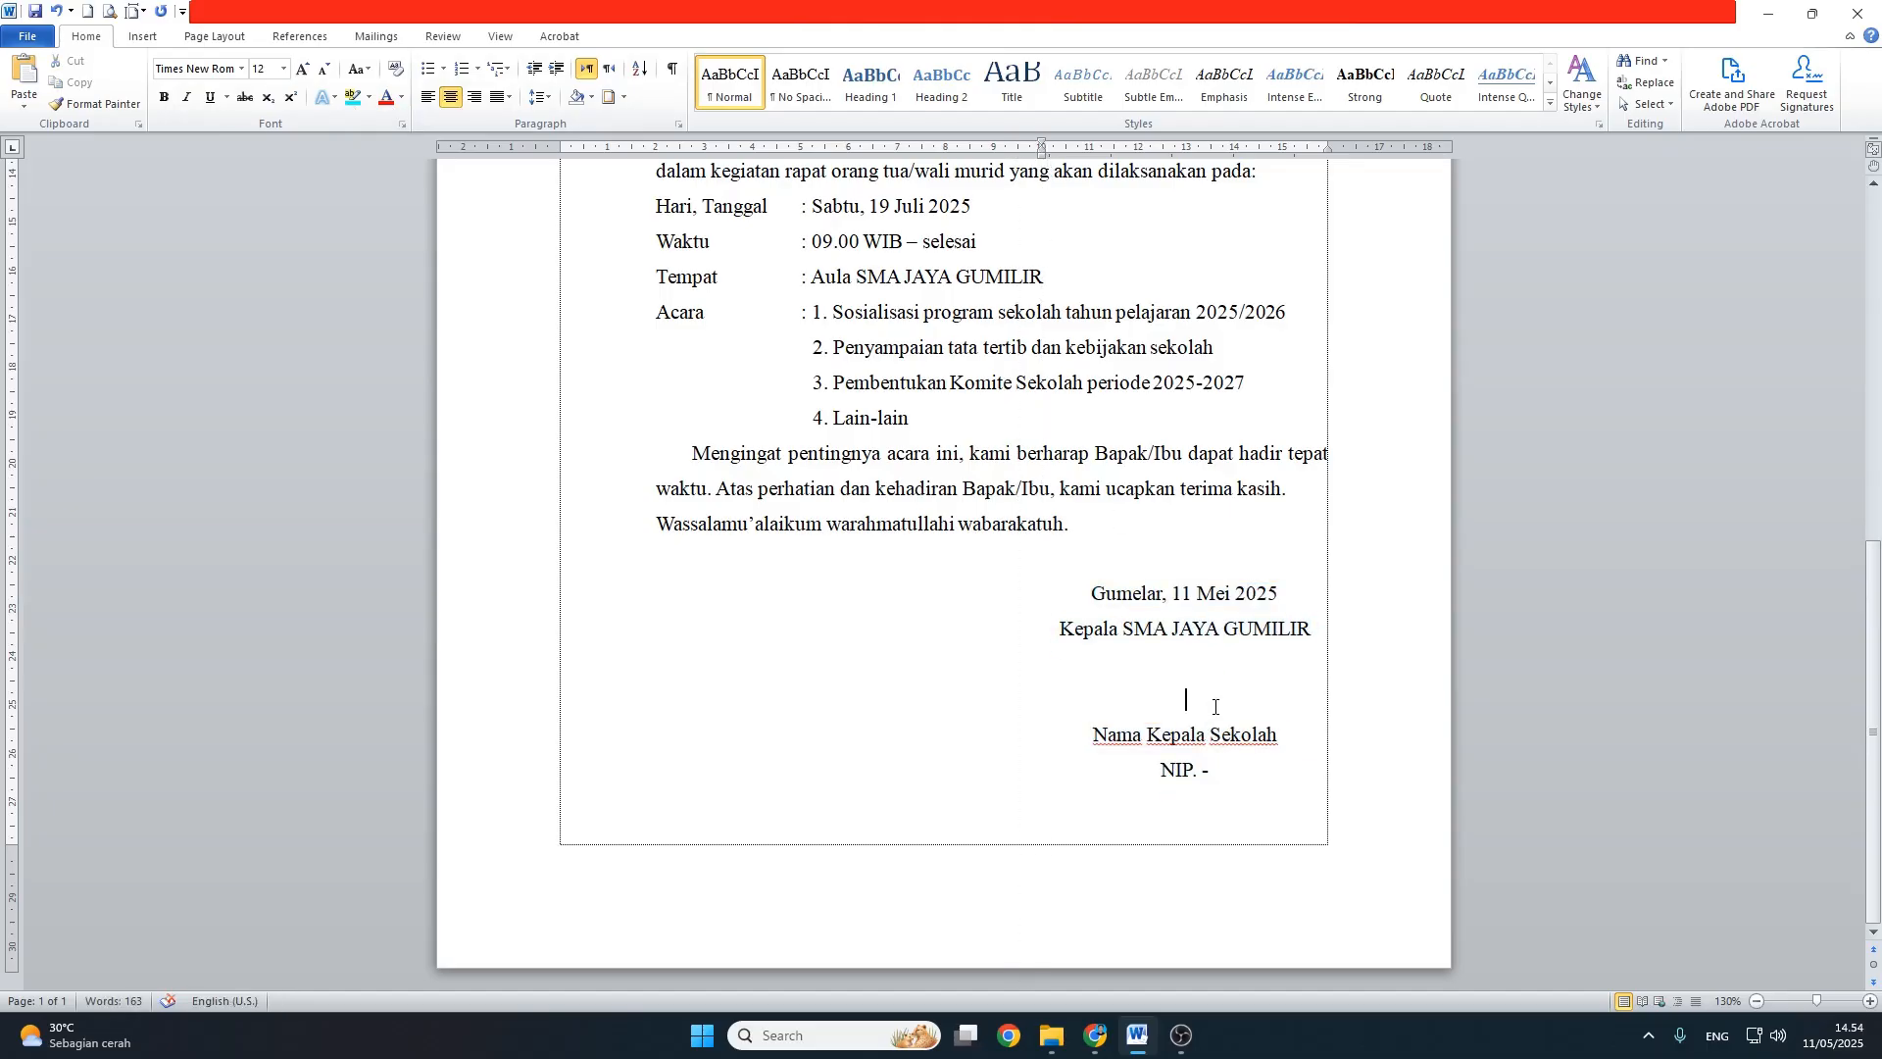
Step: Review the whole letter's layout from the letterhead to the signature block
scroll(1202, 684, "down", 3)
scroll(451, 575, "up", 2)
scroll(879, 755, "up", 7)
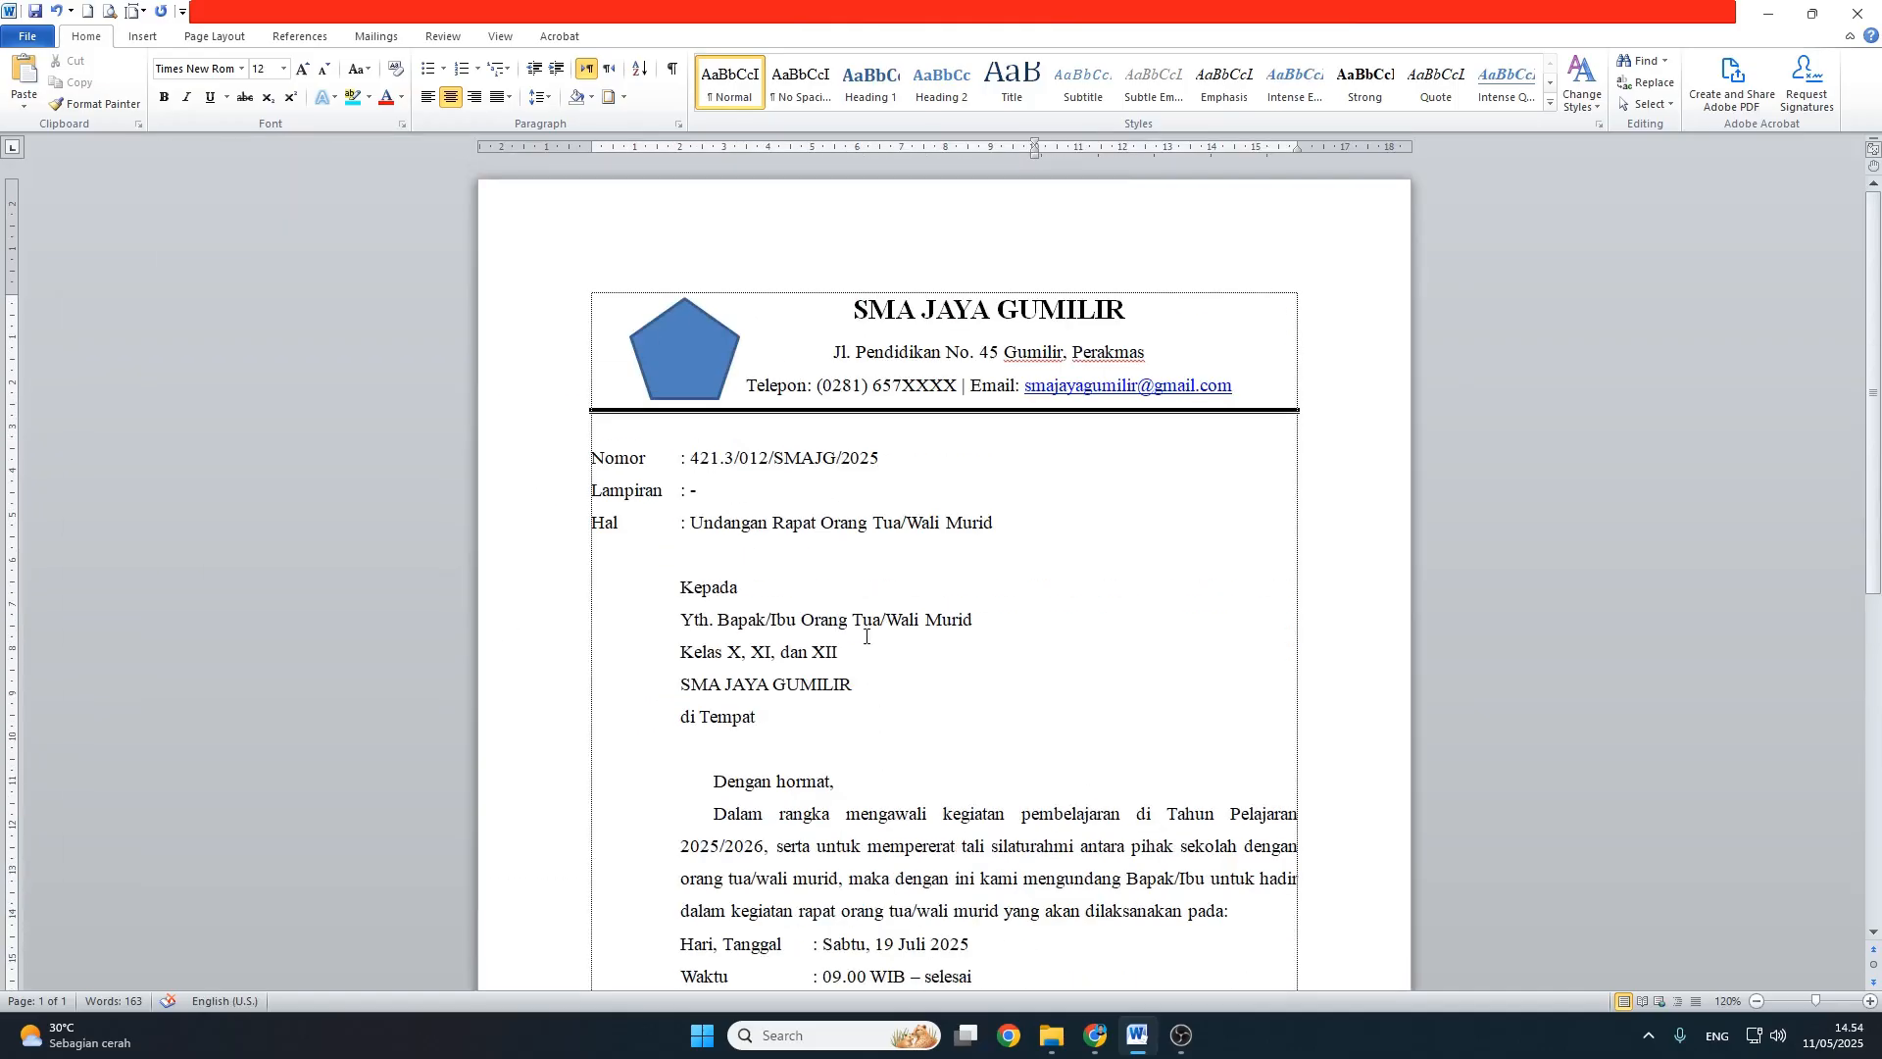
scroll(865, 636, "down", 7)
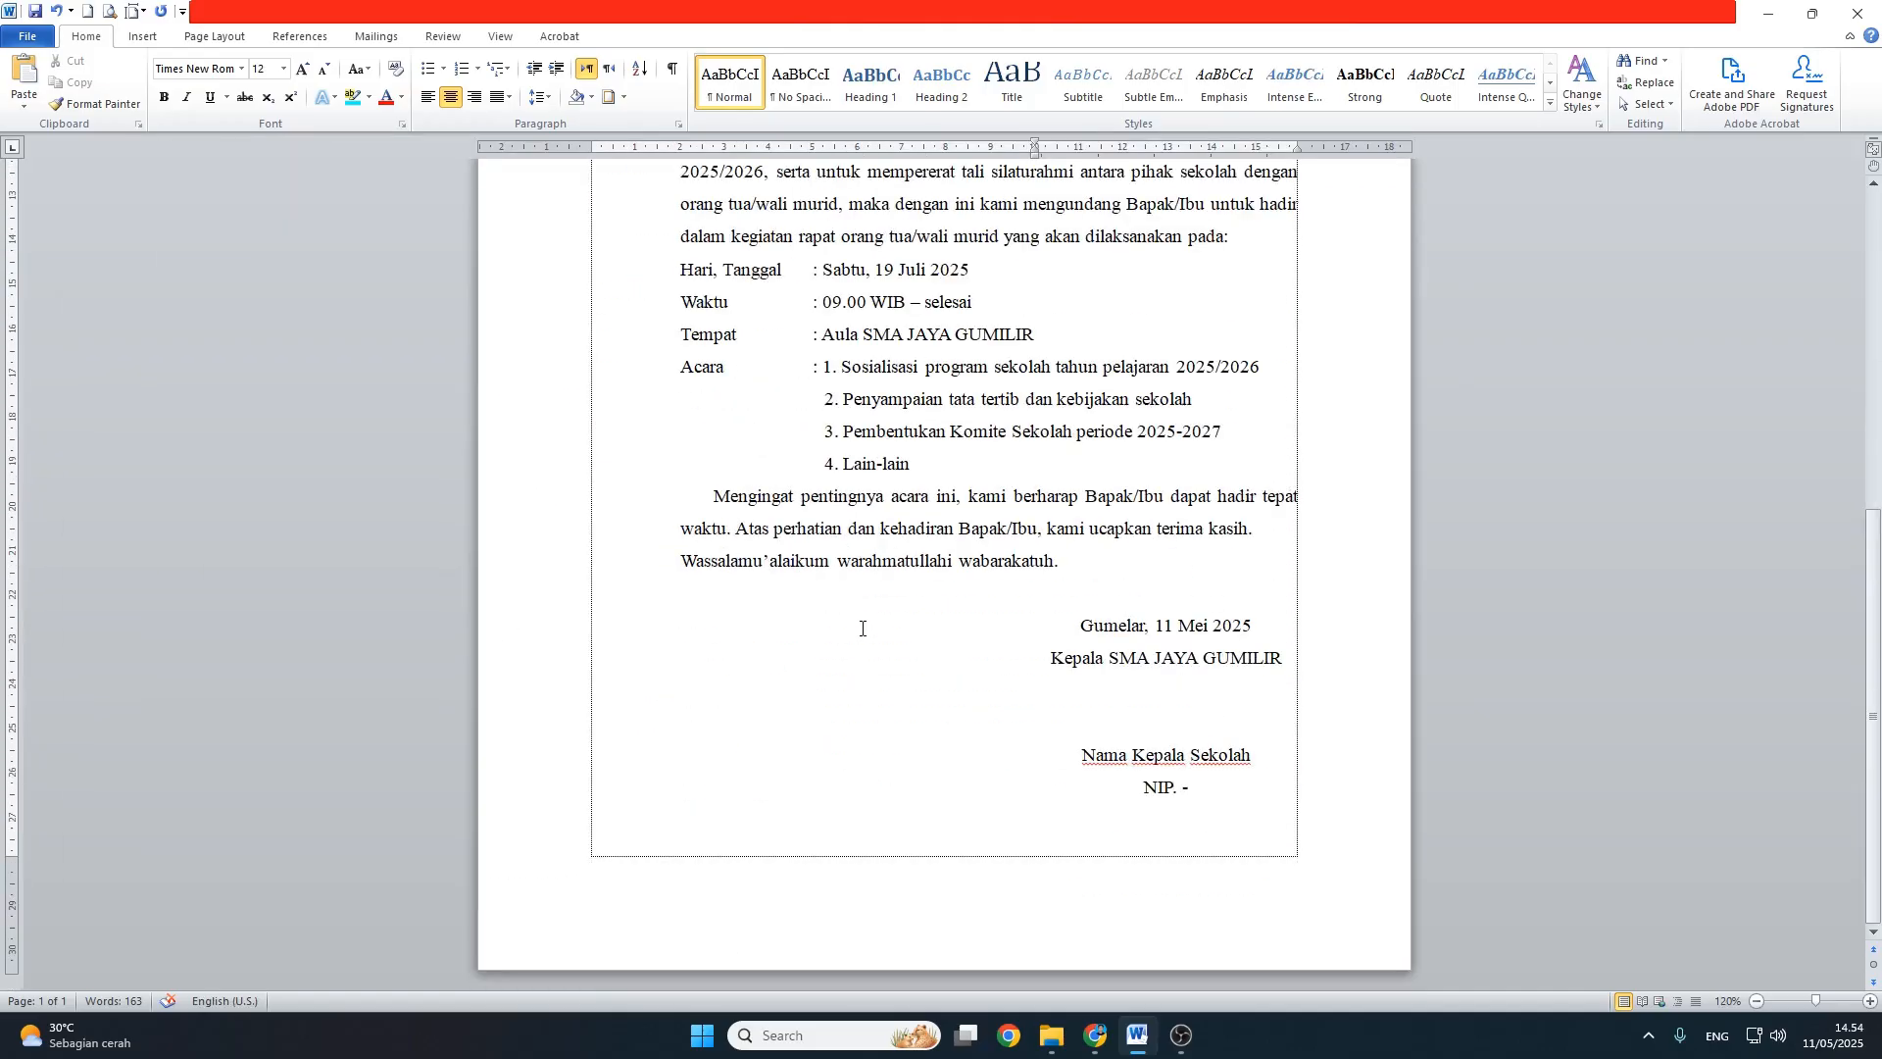
scroll(862, 628, "up", 7)
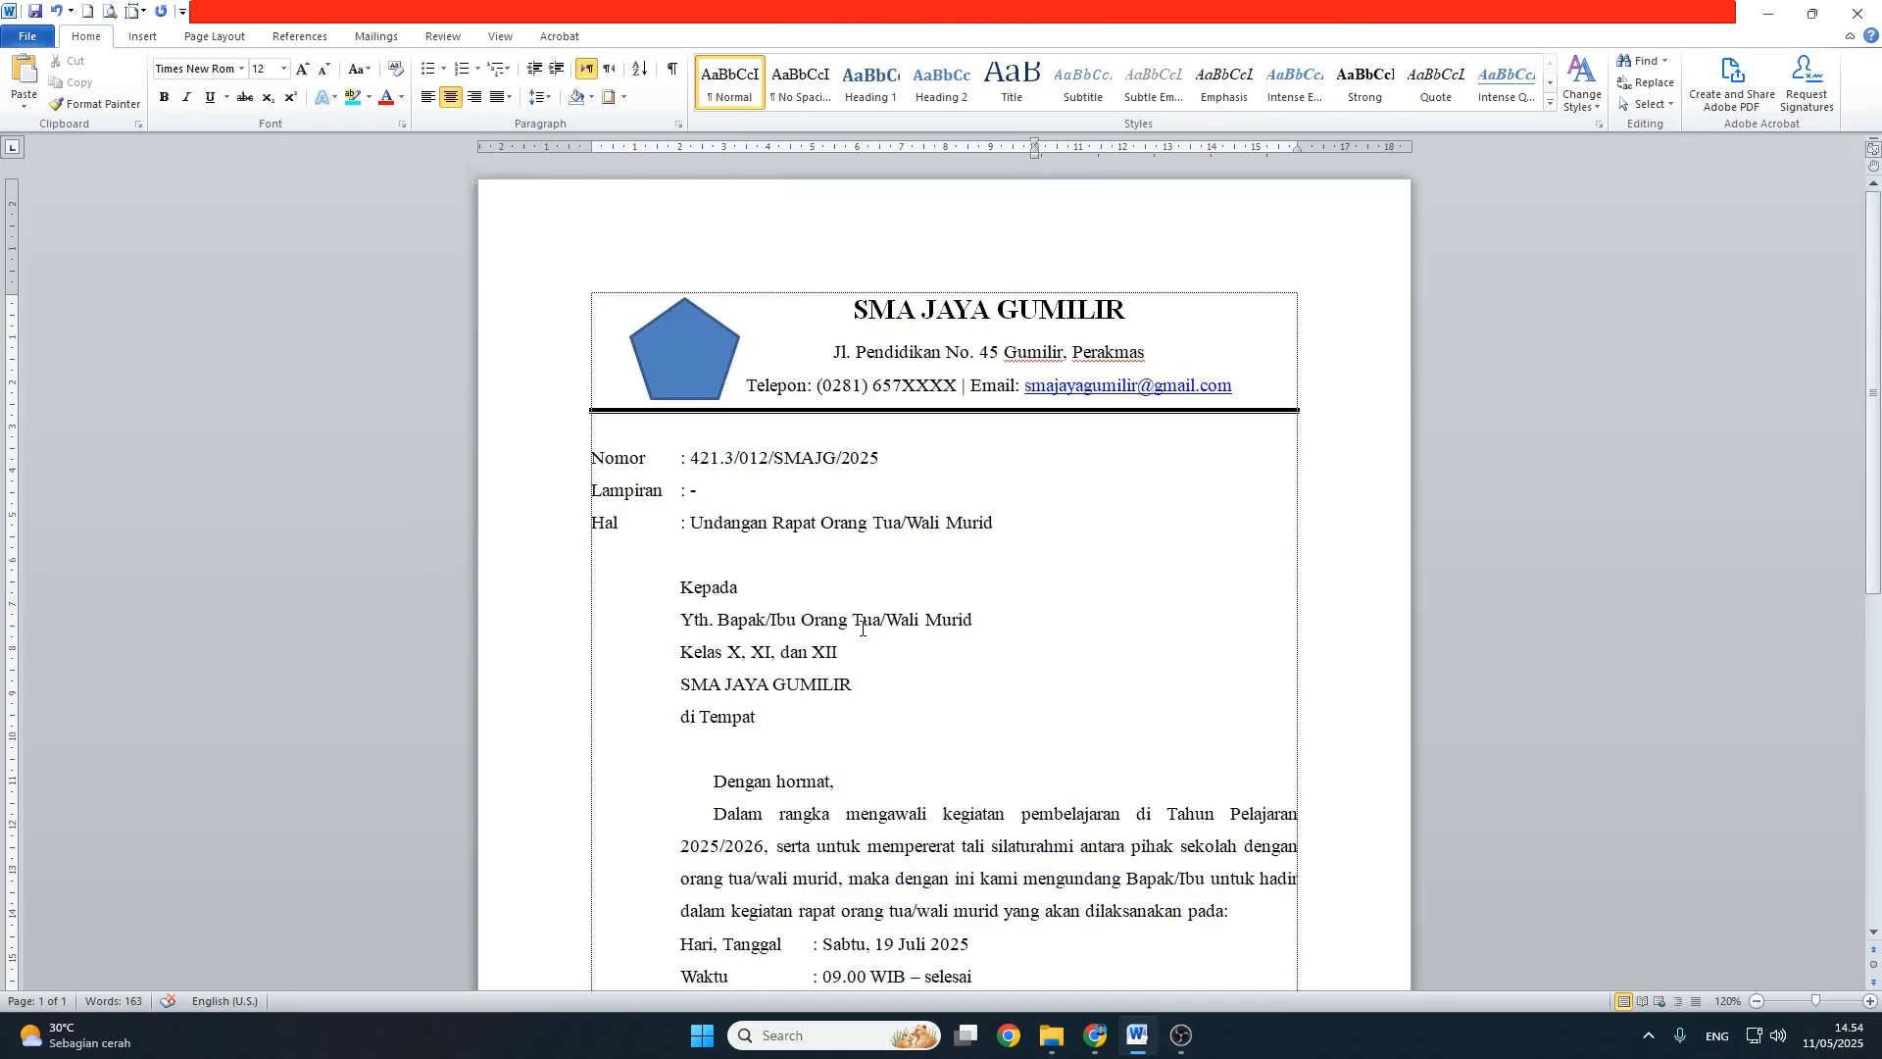
scroll(862, 629, "down", 3)
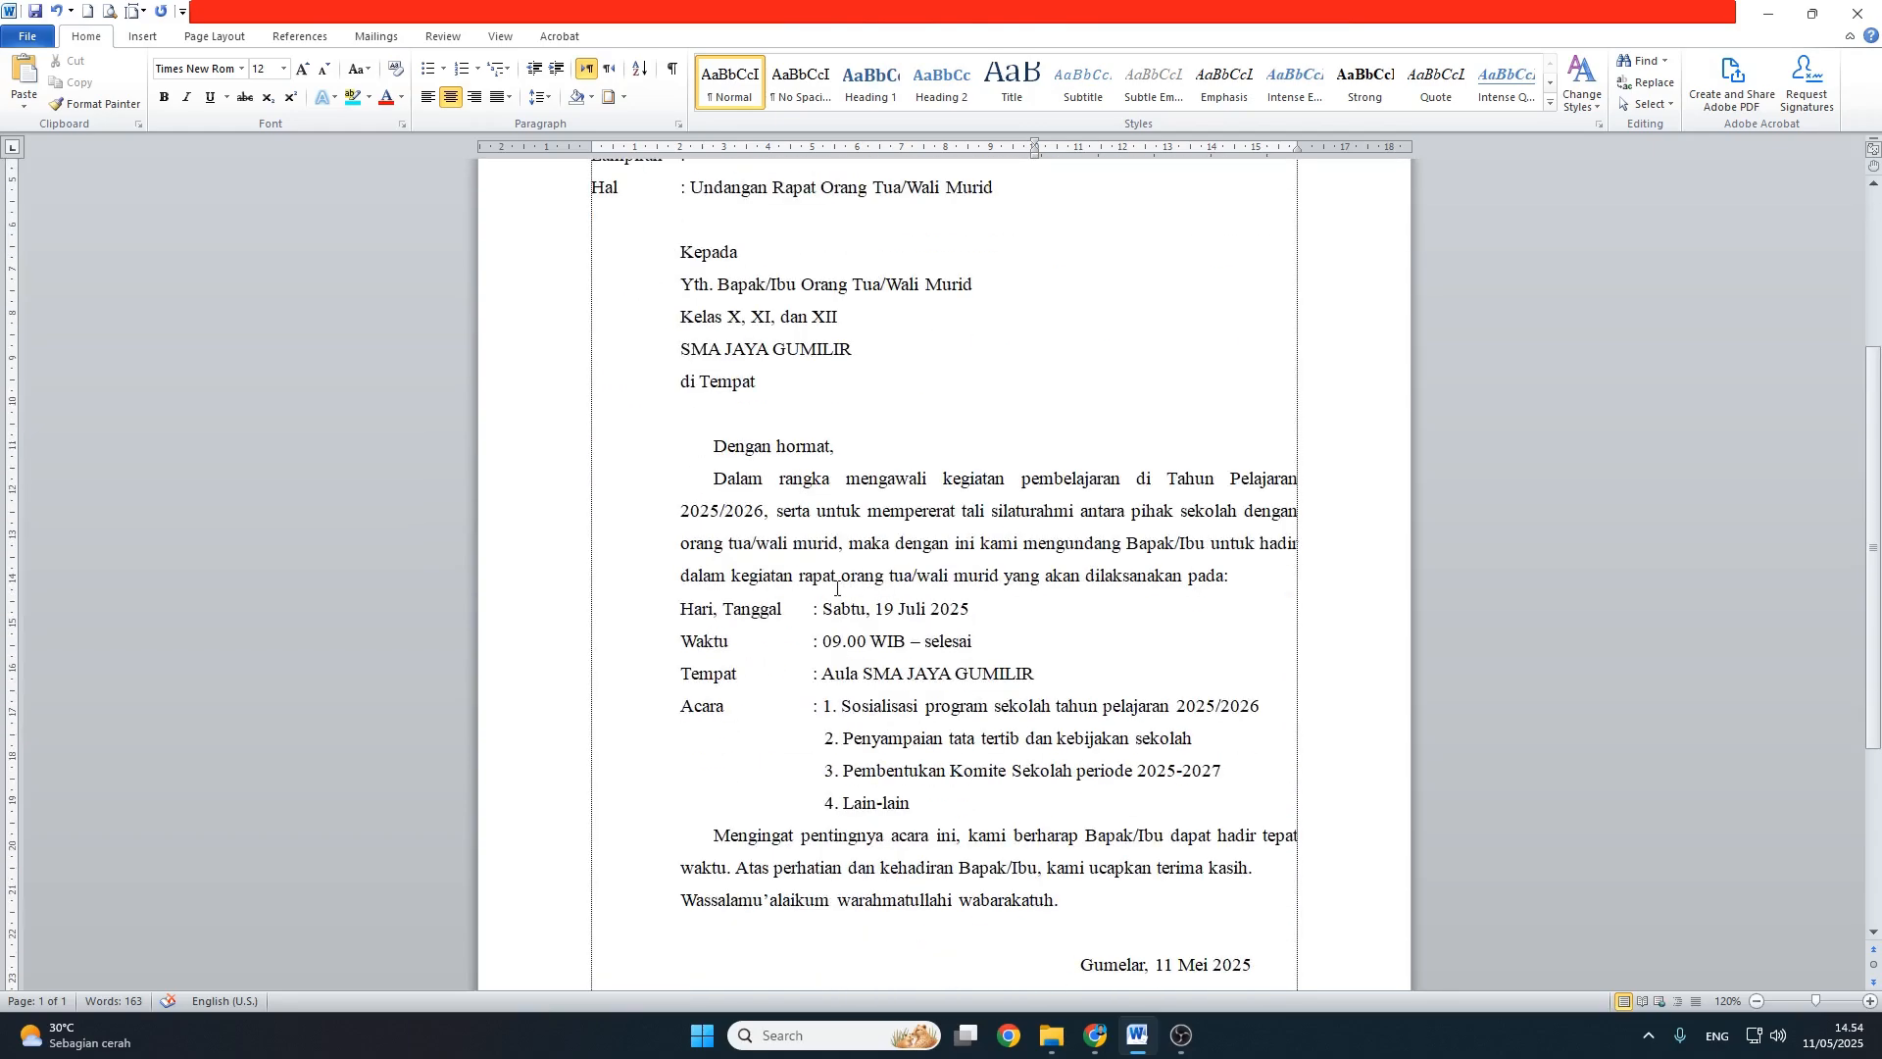
scroll(838, 588, "down", 3)
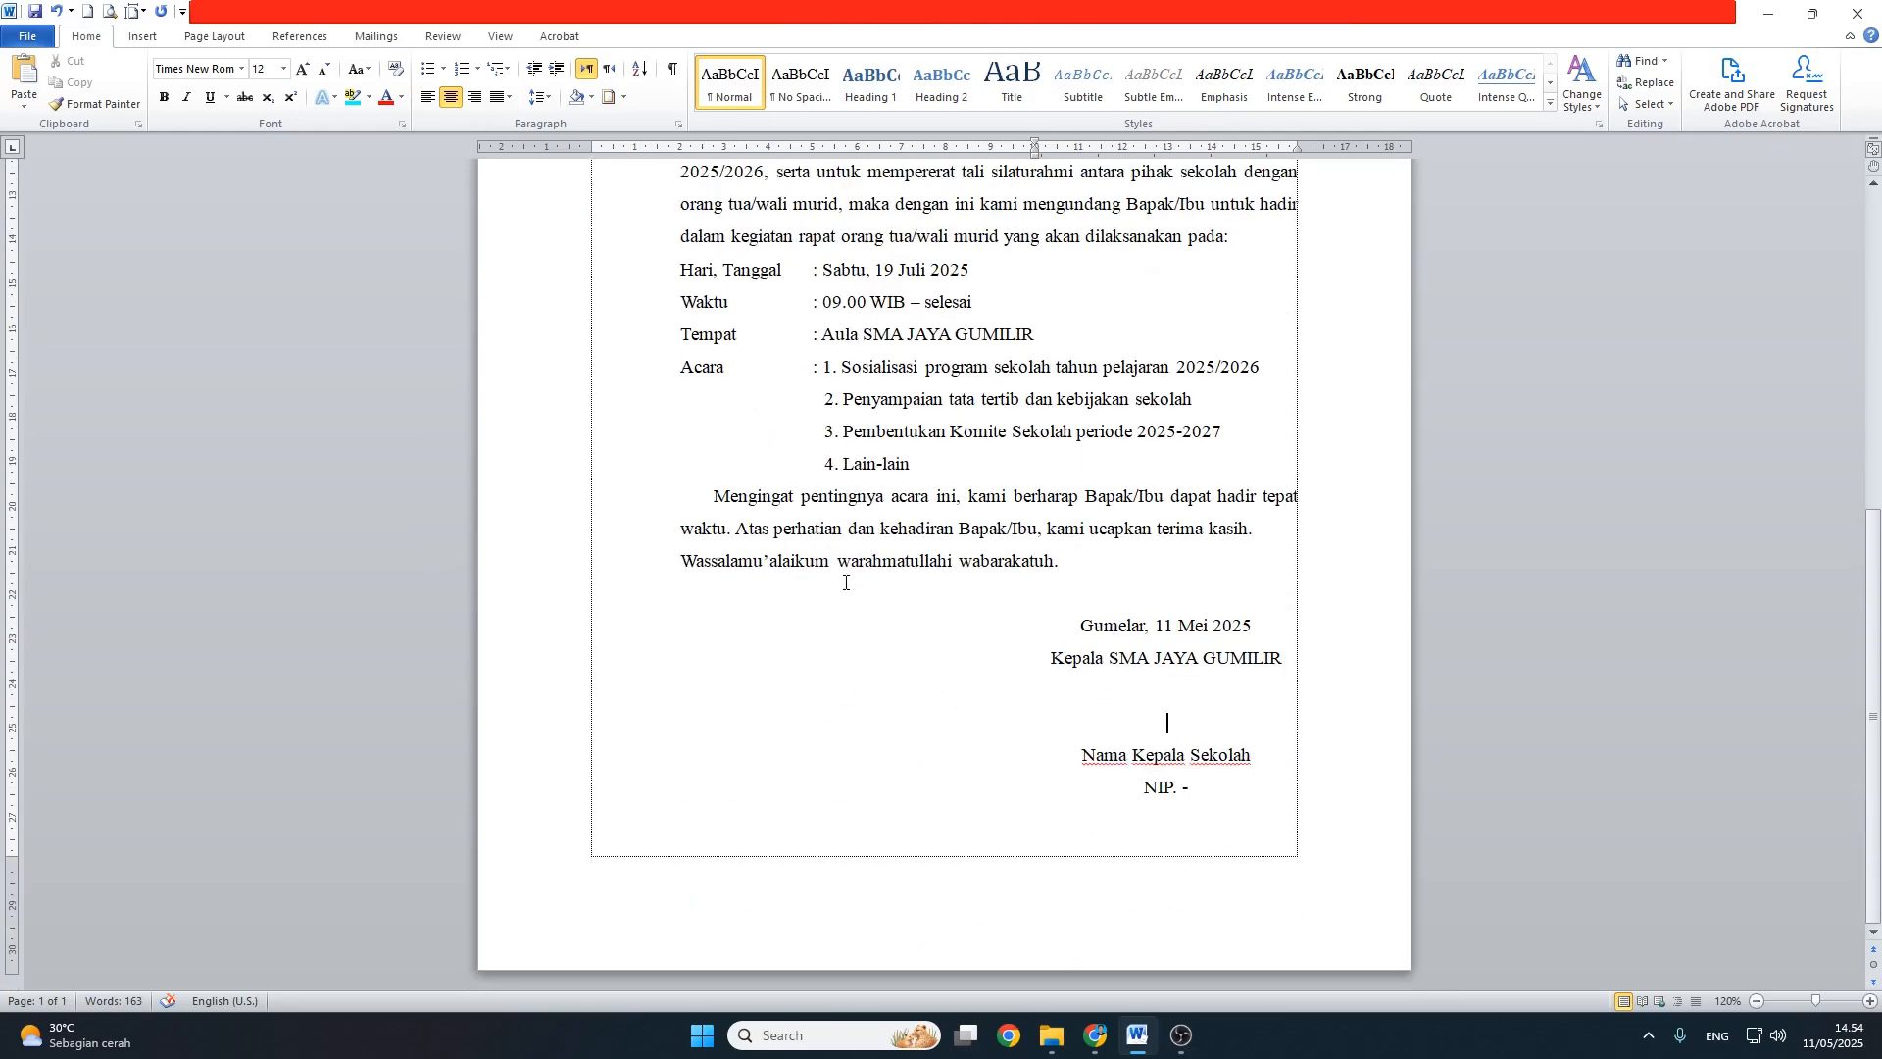